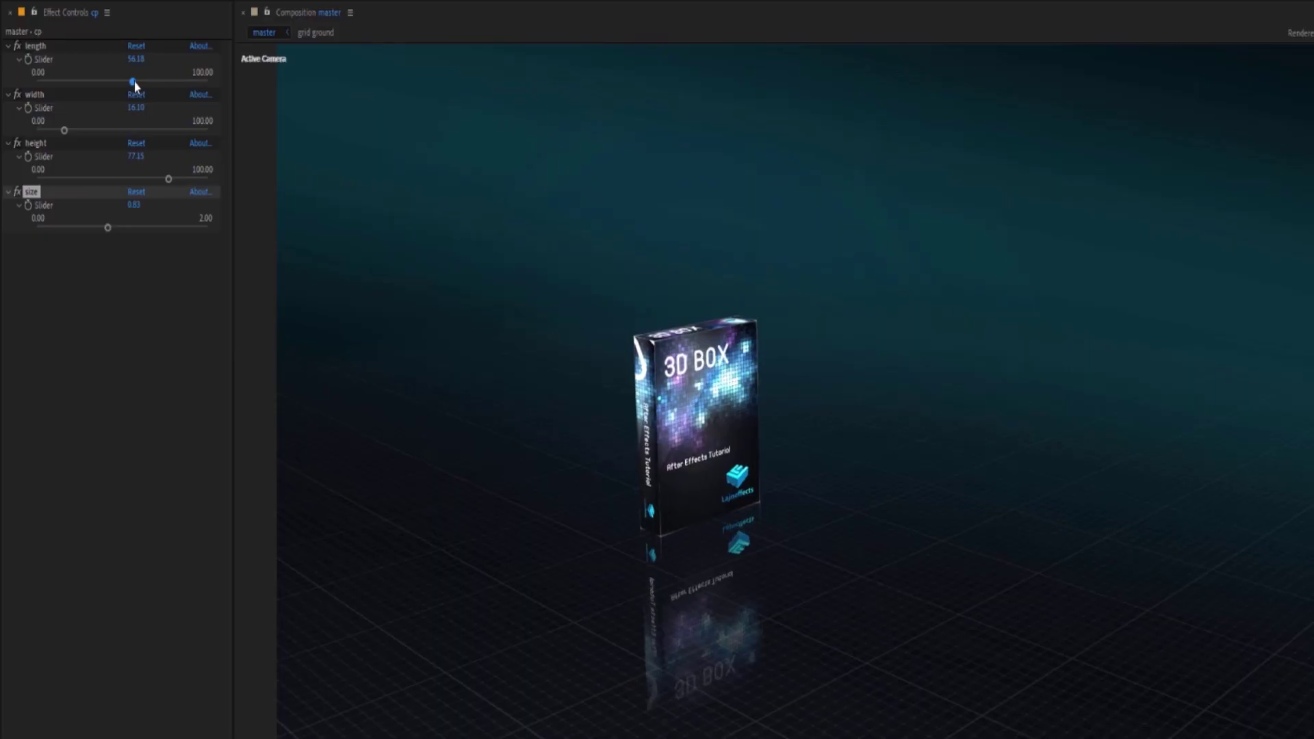
- Raise the box's length slider to 87.27 and its width slider to 89.51
left_click_drag(134, 82, 185, 85)
left_click(174, 133)
left_click_drag(126, 130, 190, 130)
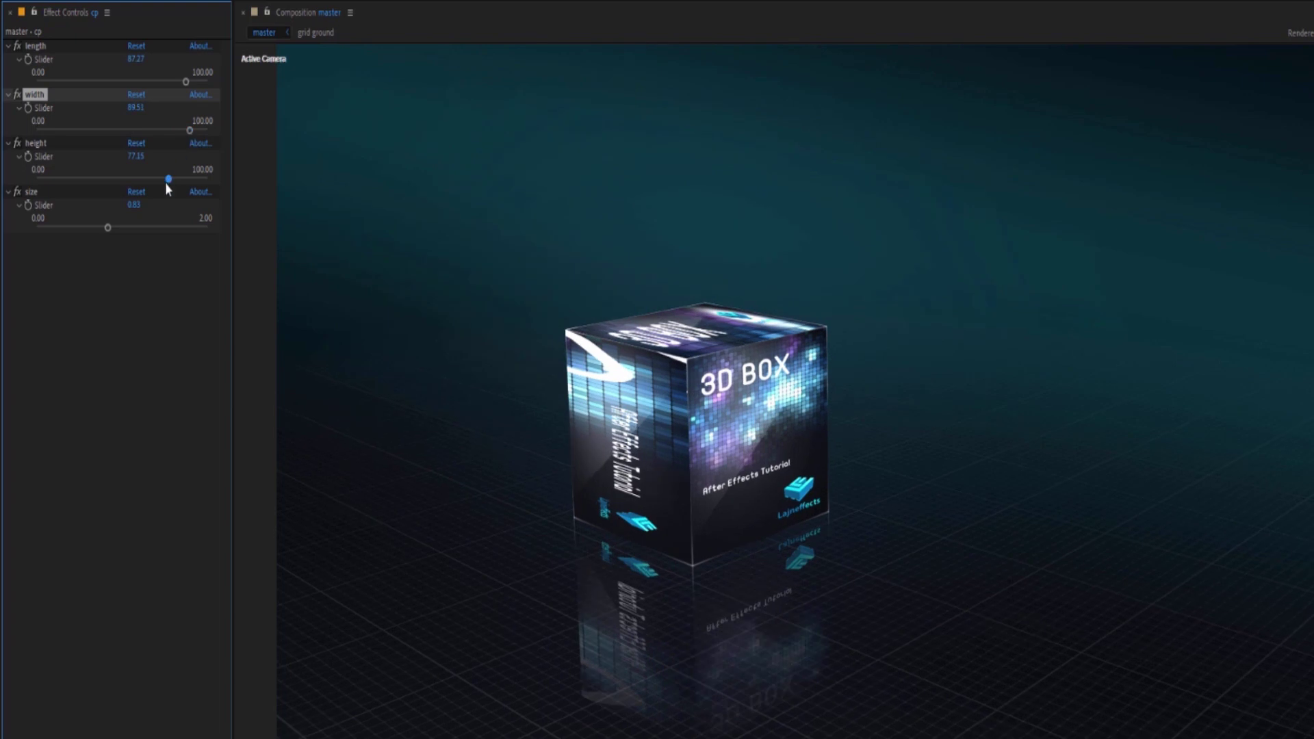
- Reproportion the box with the sliders by enlarging its overall size, reducing length and width, and readjusting the height
left_click_drag(168, 178, 113, 180)
left_click_drag(109, 228, 176, 228)
left_click_drag(186, 82, 133, 81)
left_click_drag(190, 130, 84, 130)
left_click_drag(117, 179, 174, 181)
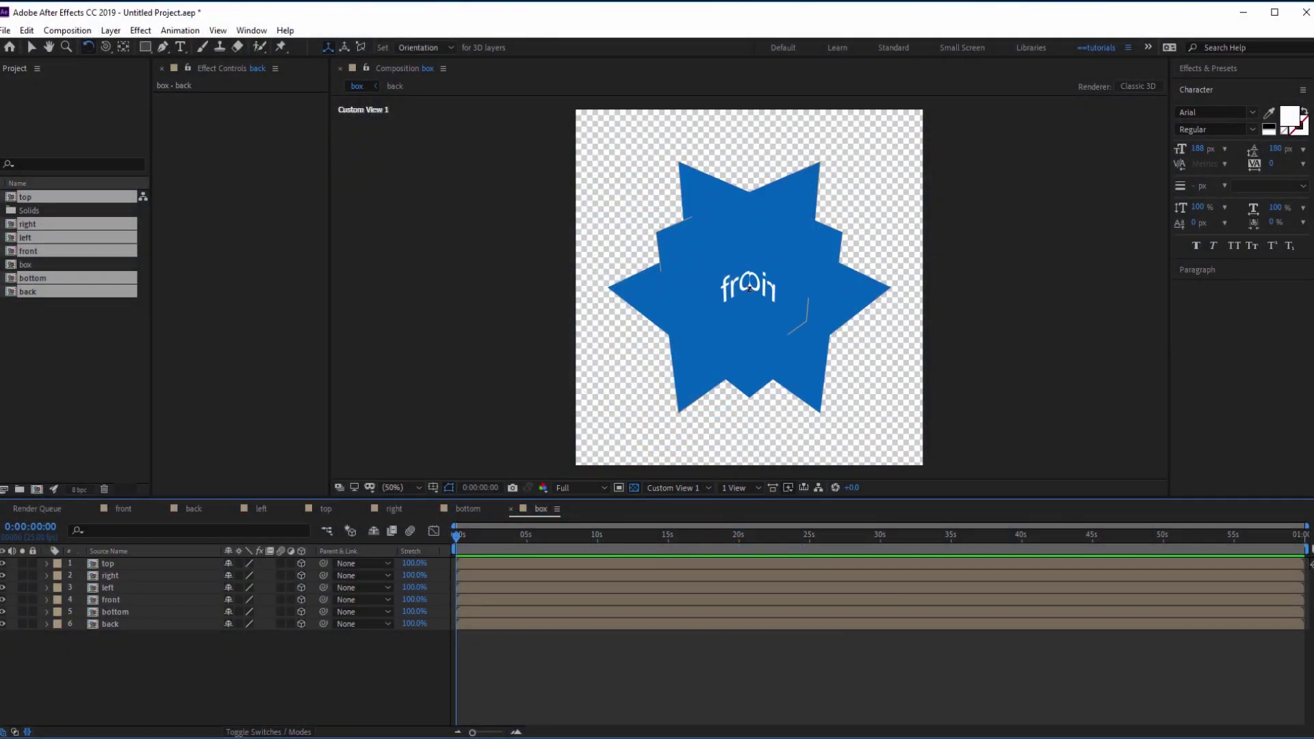
- Set the anchor point's Z value to 500 for all six face layers of the box composition
key("ctrl+a")
key("a")
left_click(277, 575)
type("500")
key("Return")
key("c")
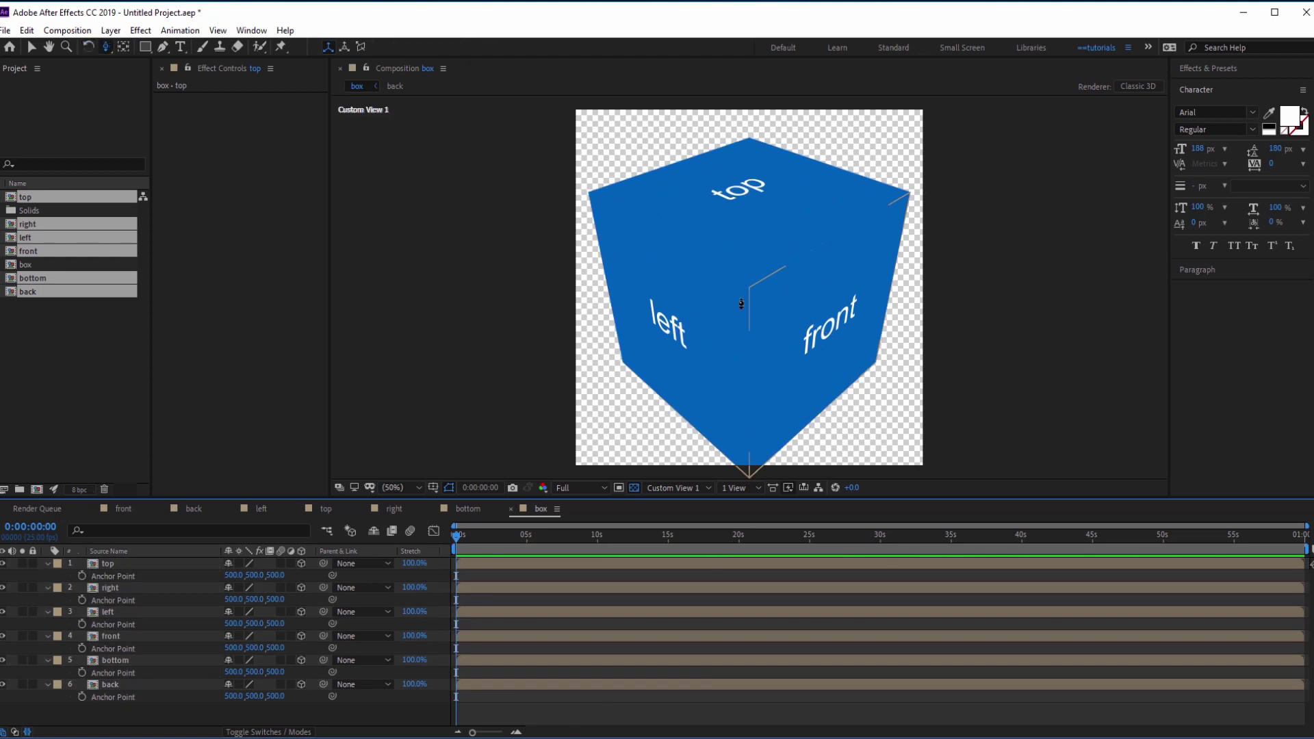
left_click_drag(750, 300, 686, 305)
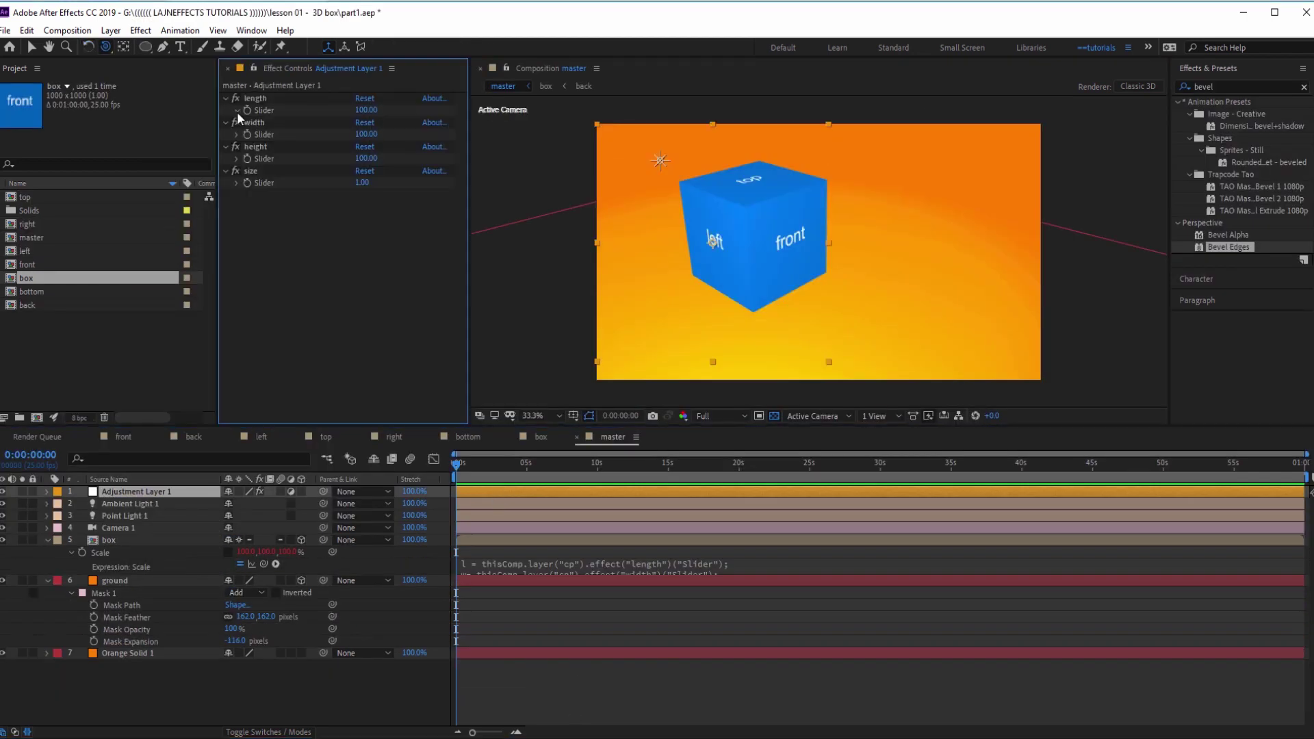
- Reduce the length, width and height slider values on Adjustment Layer 1 to reshape the box
left_click_drag(442, 130, 364, 130)
left_click_drag(387, 174, 352, 176)
left_click(237, 197)
left_click_drag(442, 217, 270, 240)
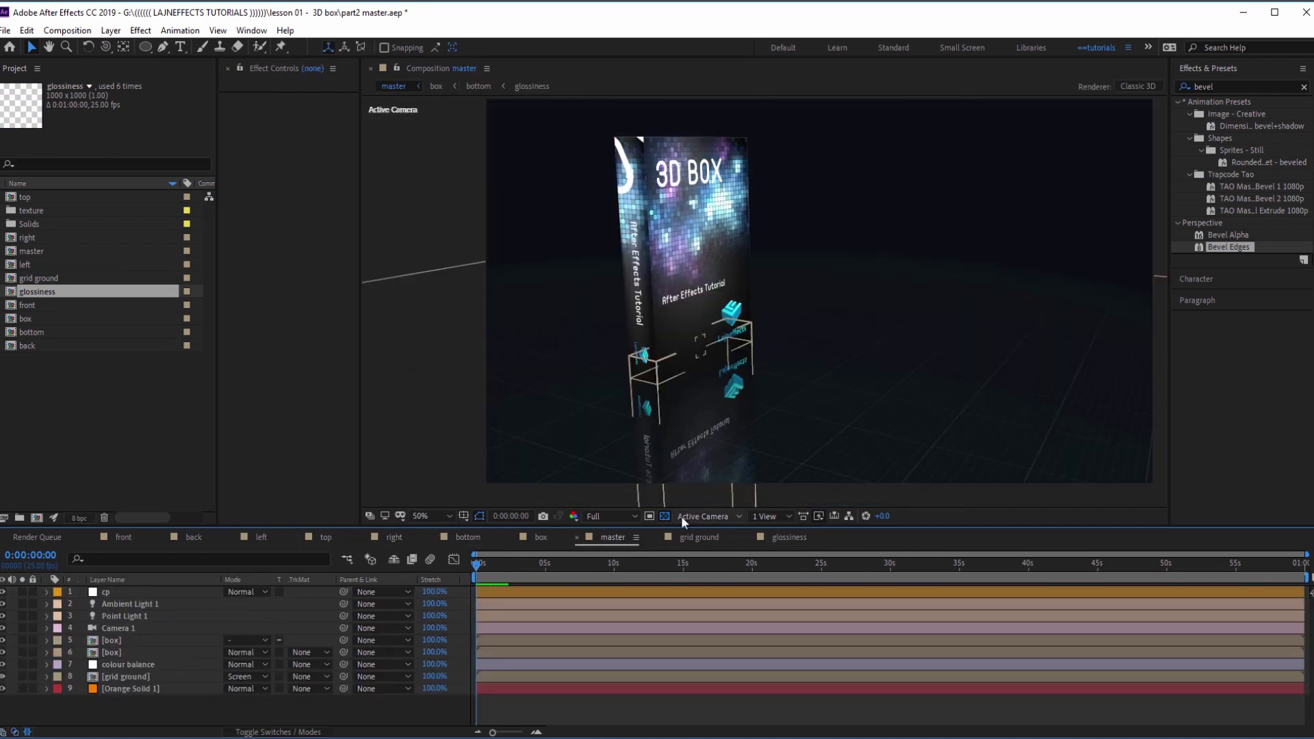
left_click_drag(727, 269, 732, 299)
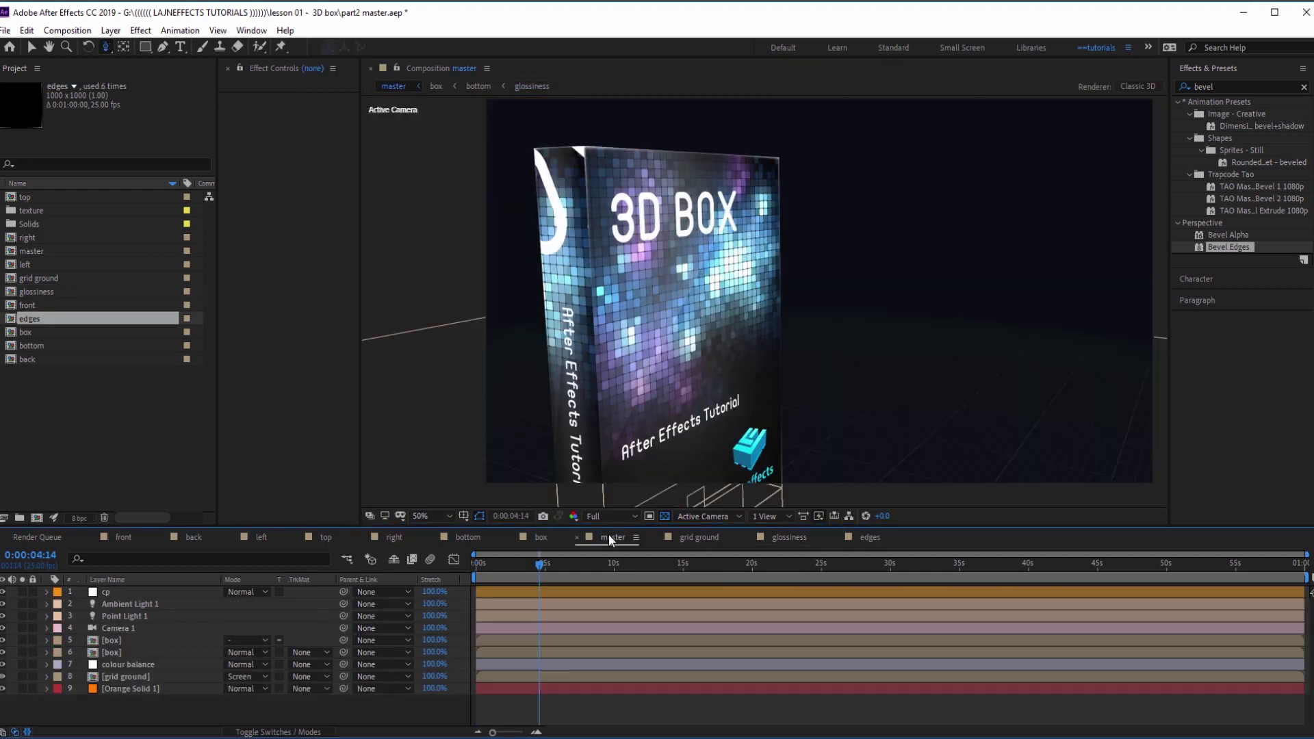
left_click_drag(726, 331, 735, 314)
key("c")
left_click(582, 700)
key("space")
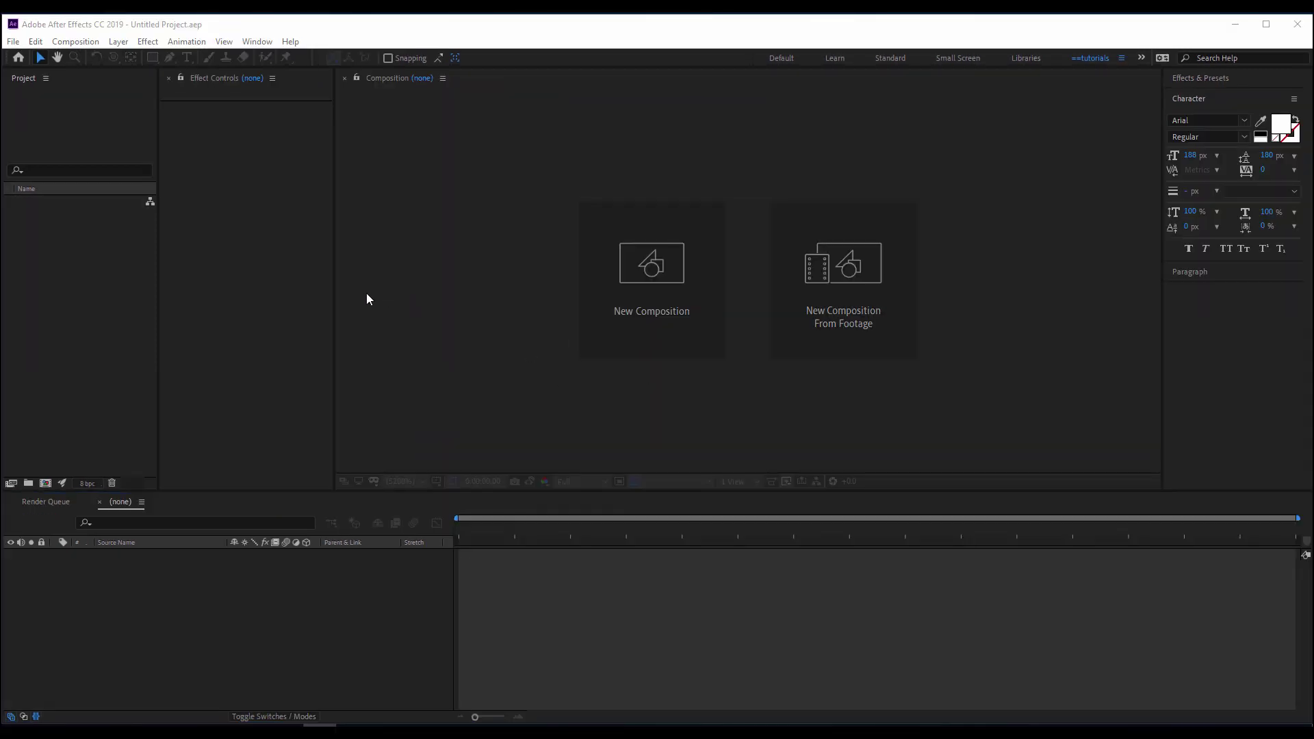
- Create a composition named 01 at 1000 × 1000 px, 25 frames per second, with a one-minute duration
right_click(67, 255)
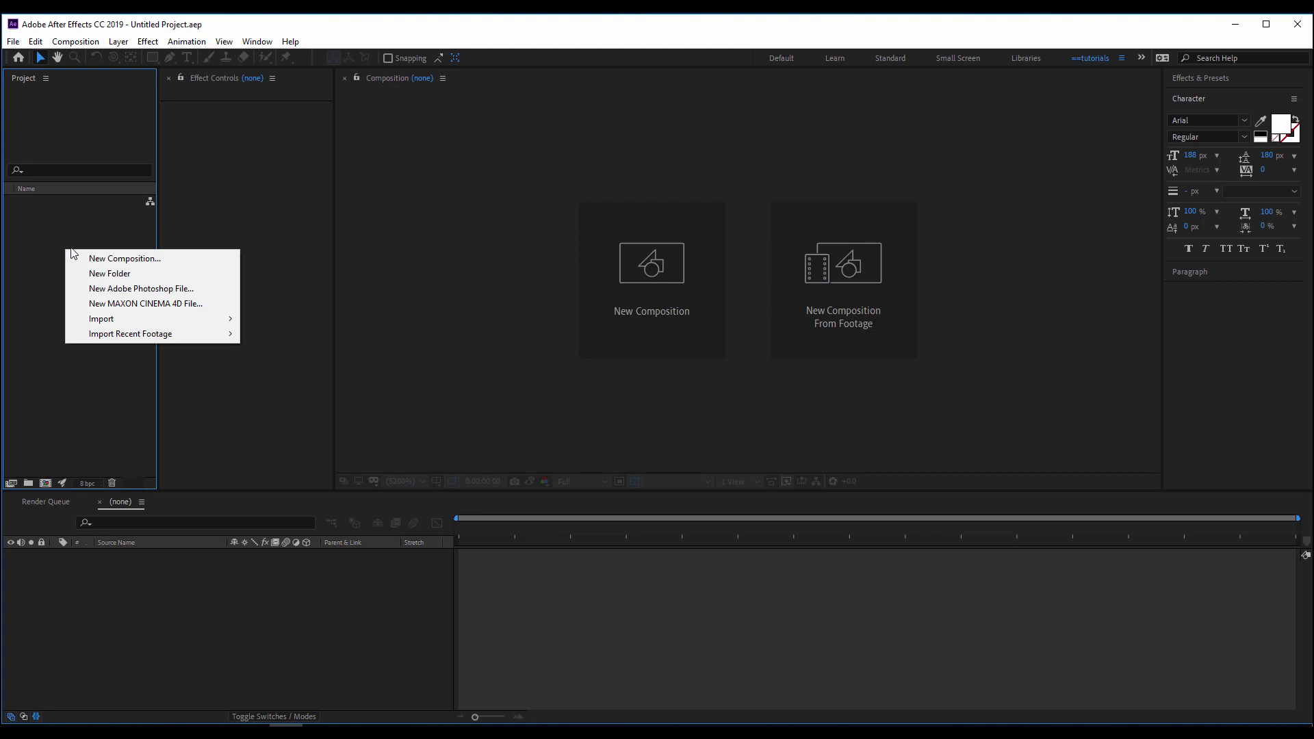
left_click(233, 260)
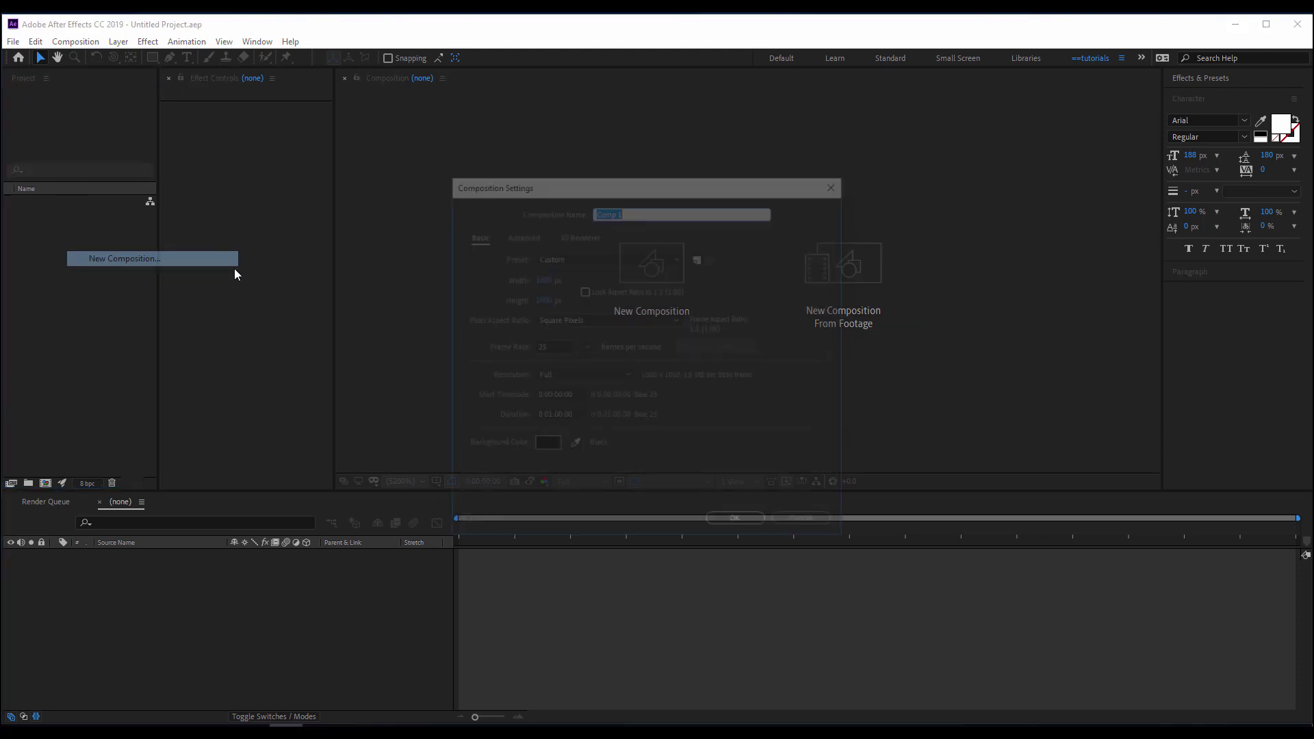
type("01")
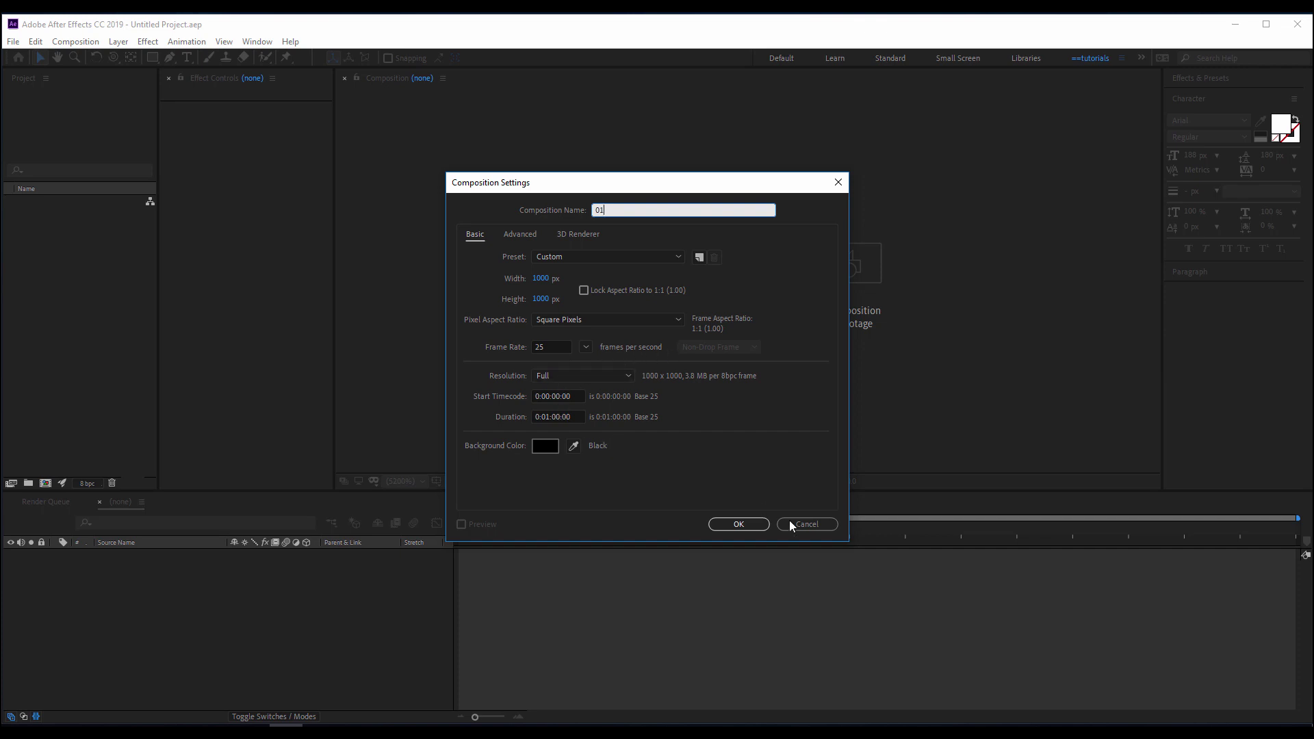
left_click(738, 524)
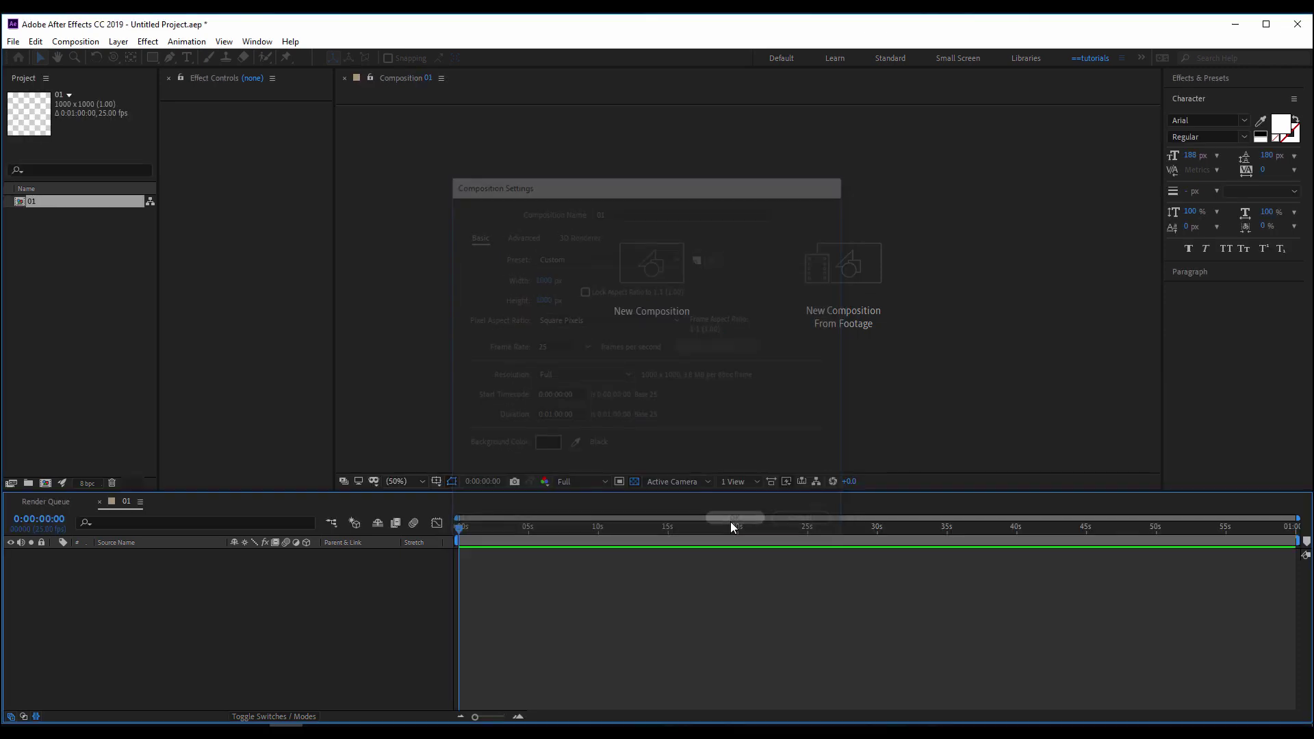
- Add a deep royal blue solid of 1000 × 1000 px to composition 01
right_click(512, 583)
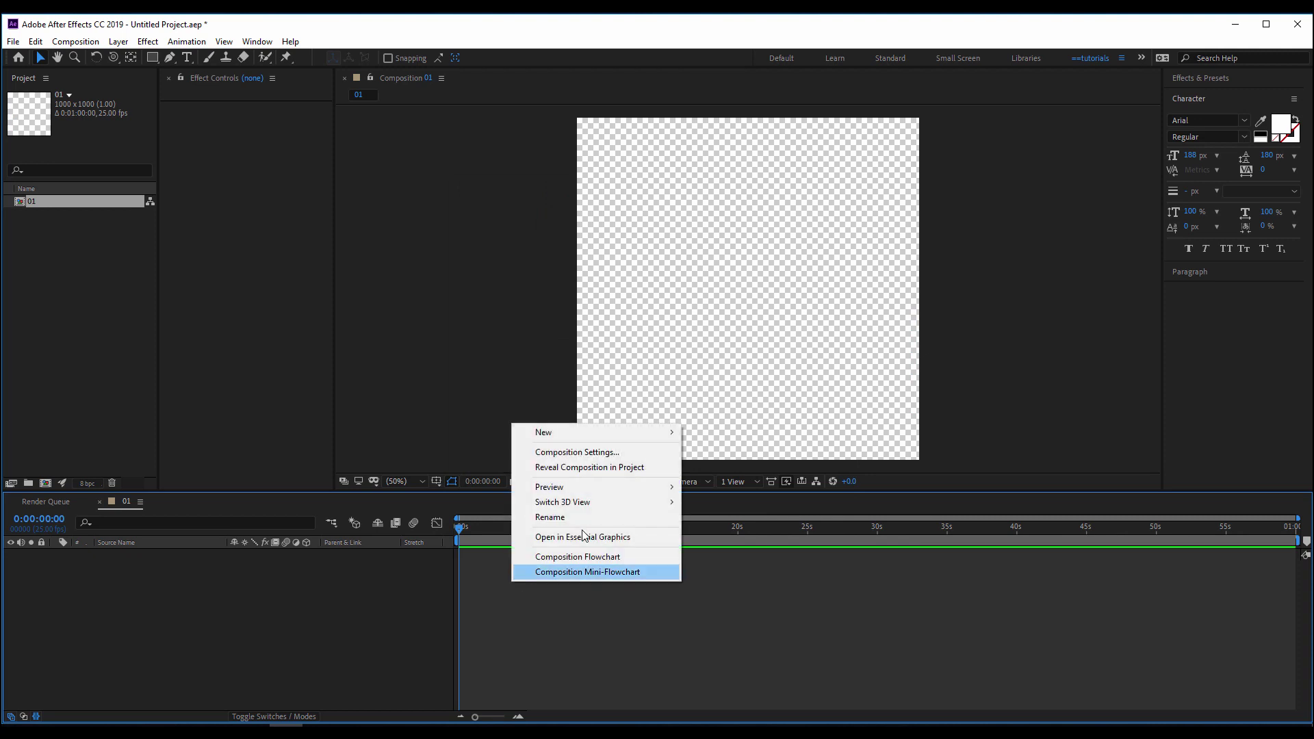
mouse_move(580, 436)
left_click(742, 466)
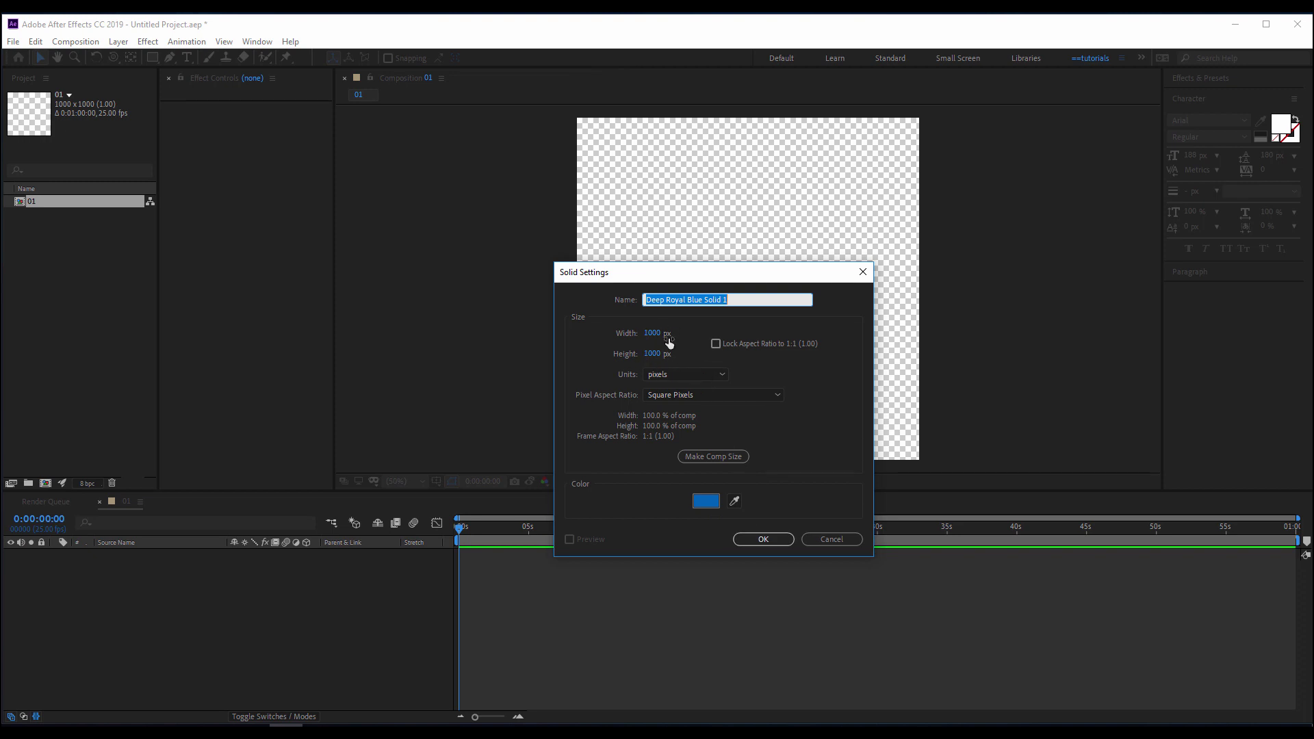
left_click(765, 540)
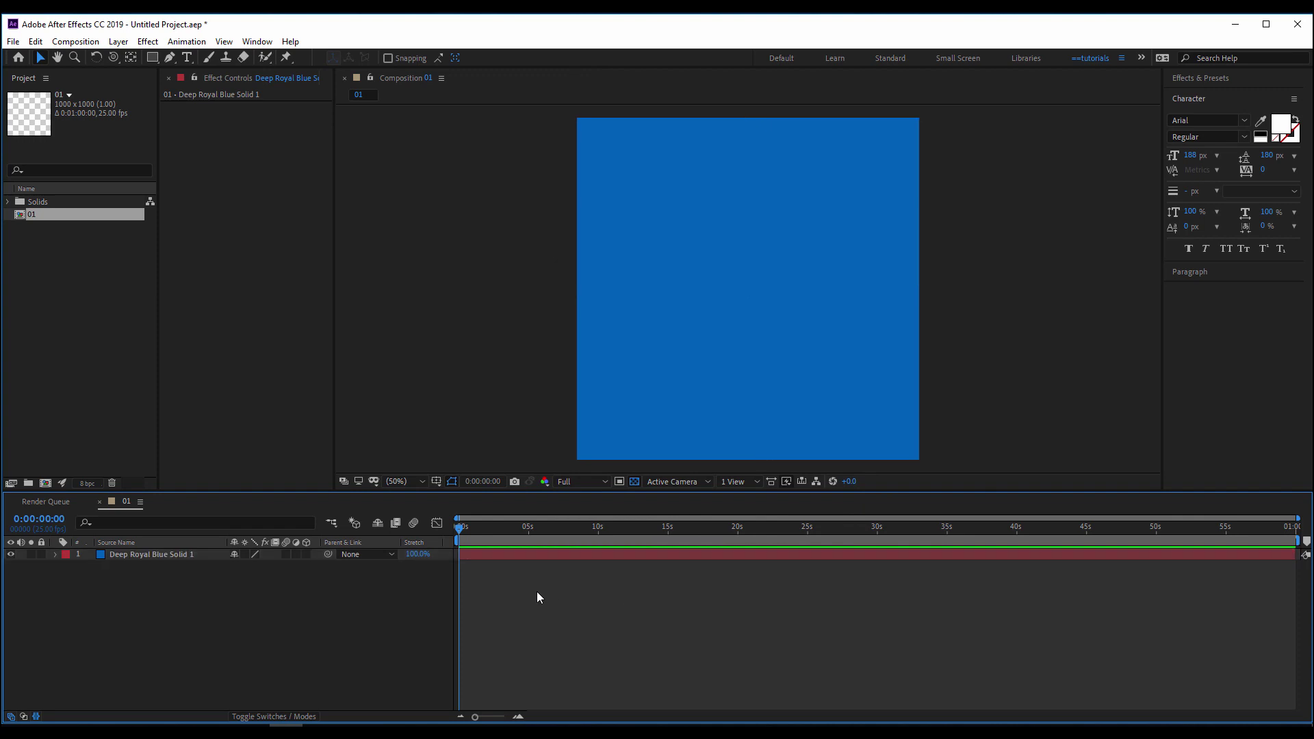
- Add a text layer reading "text" above the blue solid
right_click(539, 590)
mouse_move(620, 443)
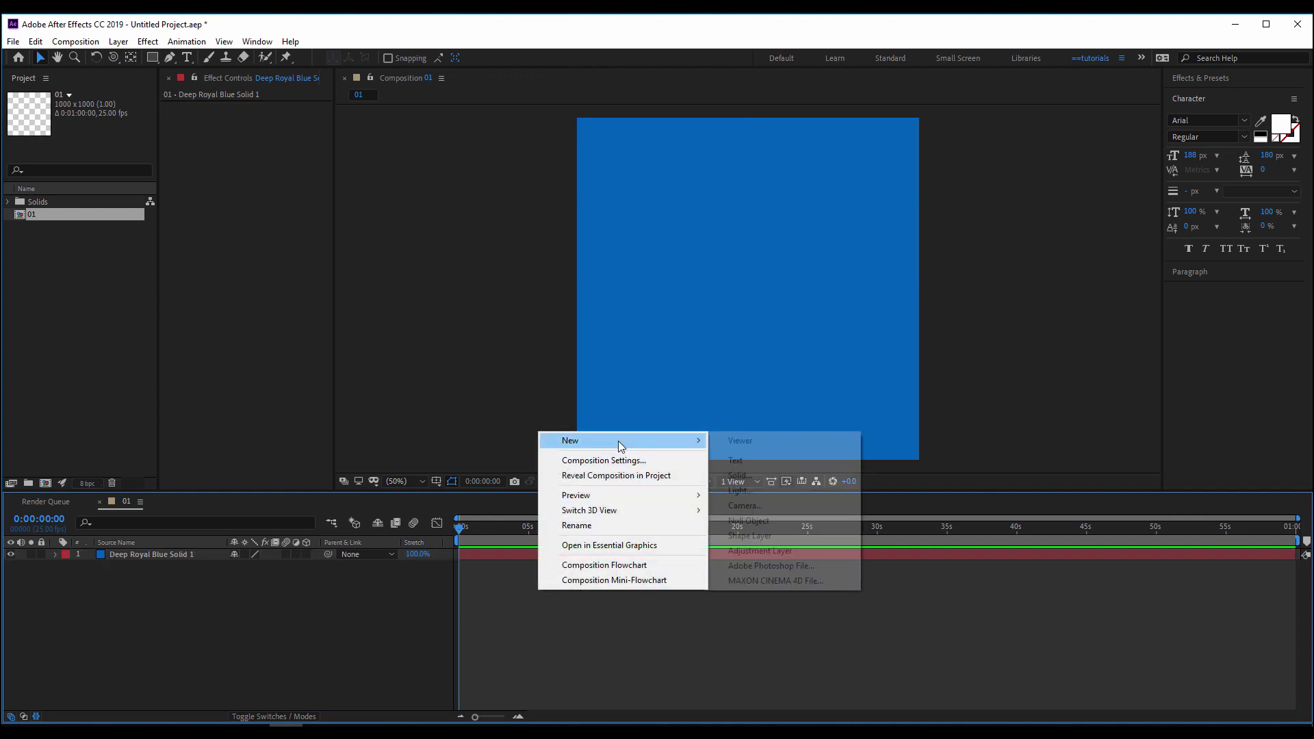
left_click(736, 460)
type("text")
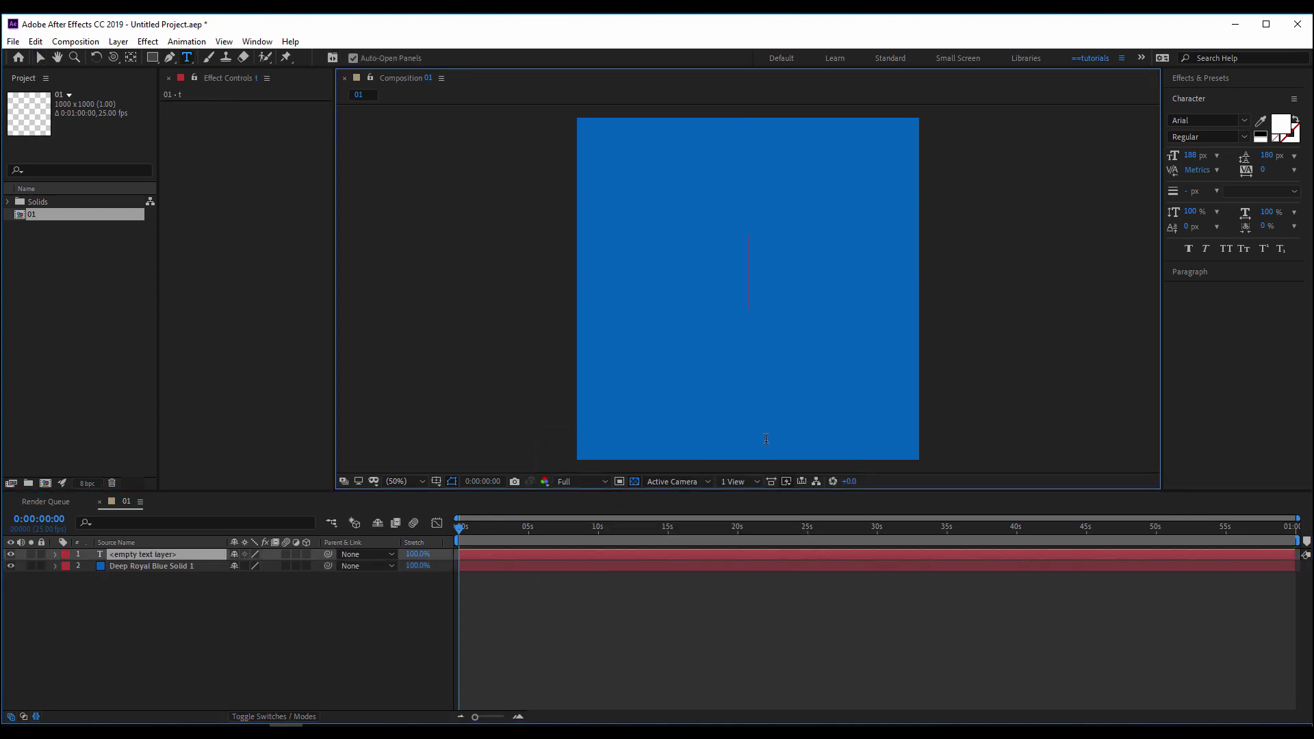
left_click(632, 608)
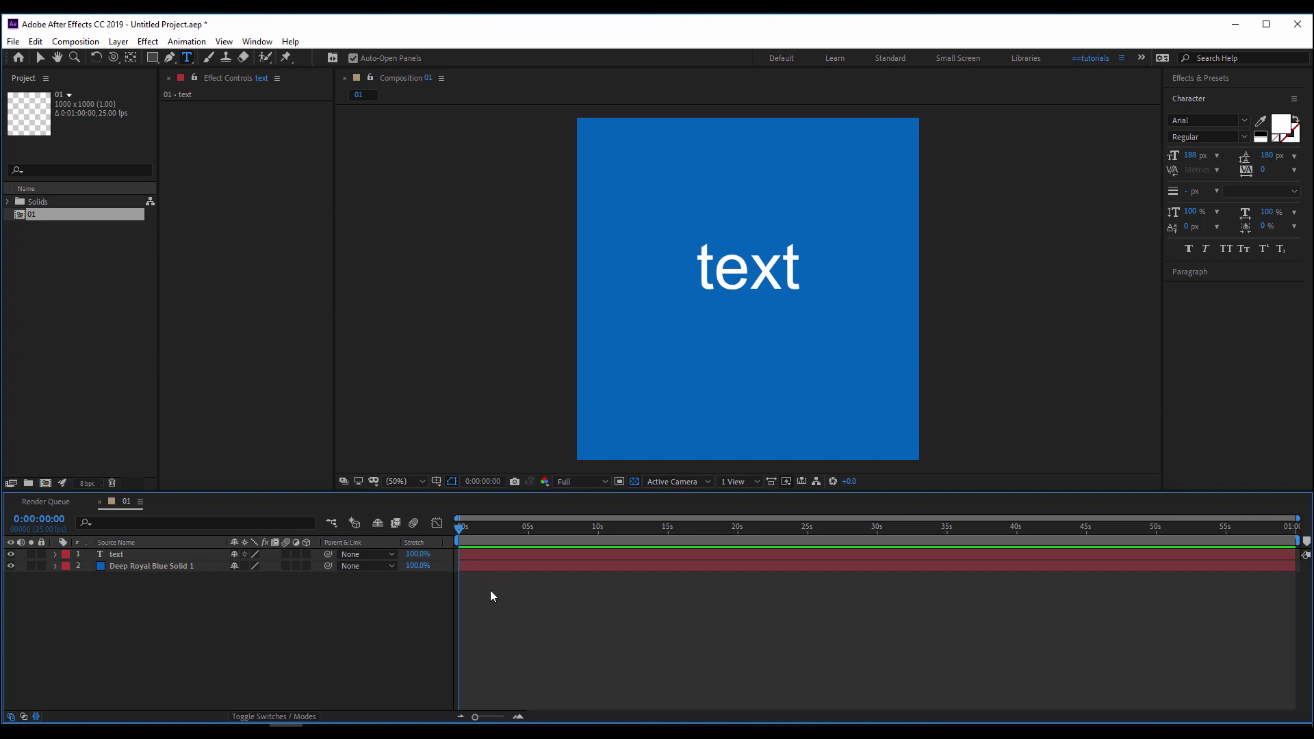
- Add the expression thisComp.name to the text layer's Source Text property
left_click(130, 558)
left_click(57, 555)
left_click(67, 567)
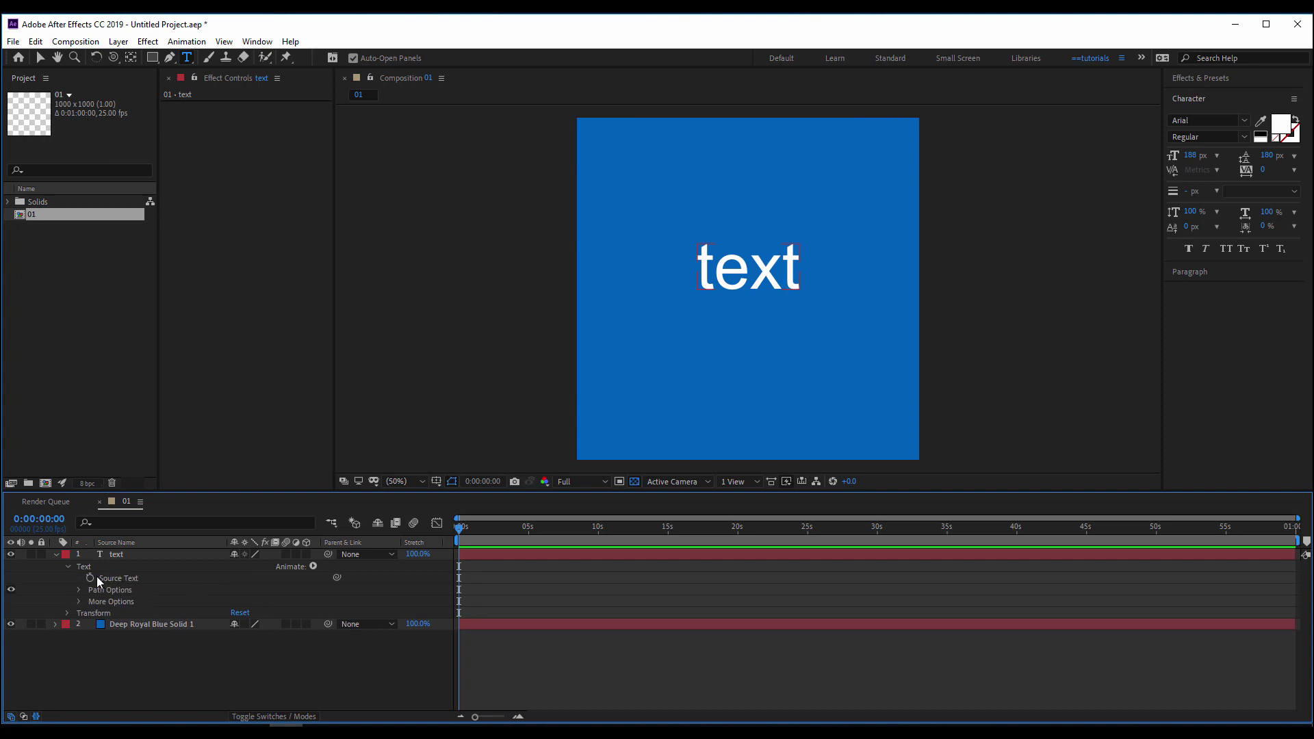
left_click(90, 579)
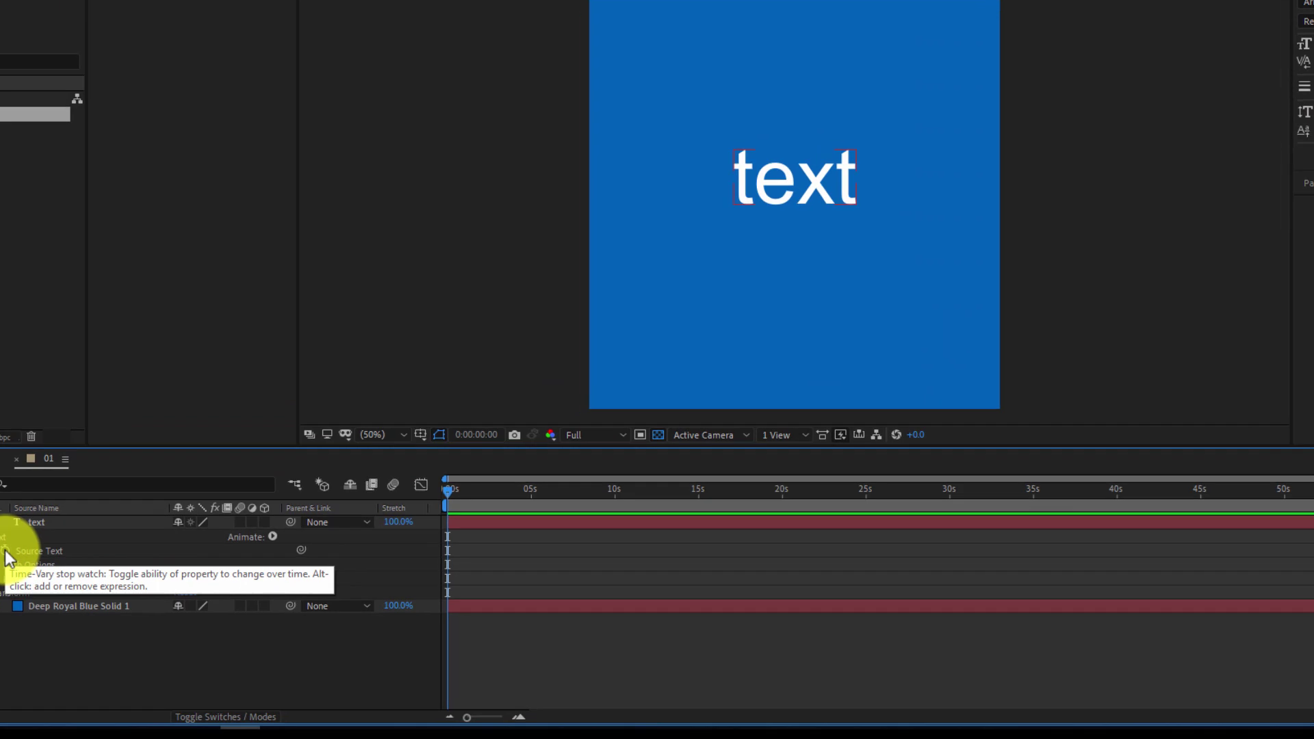
left_click(90, 580, "alt")
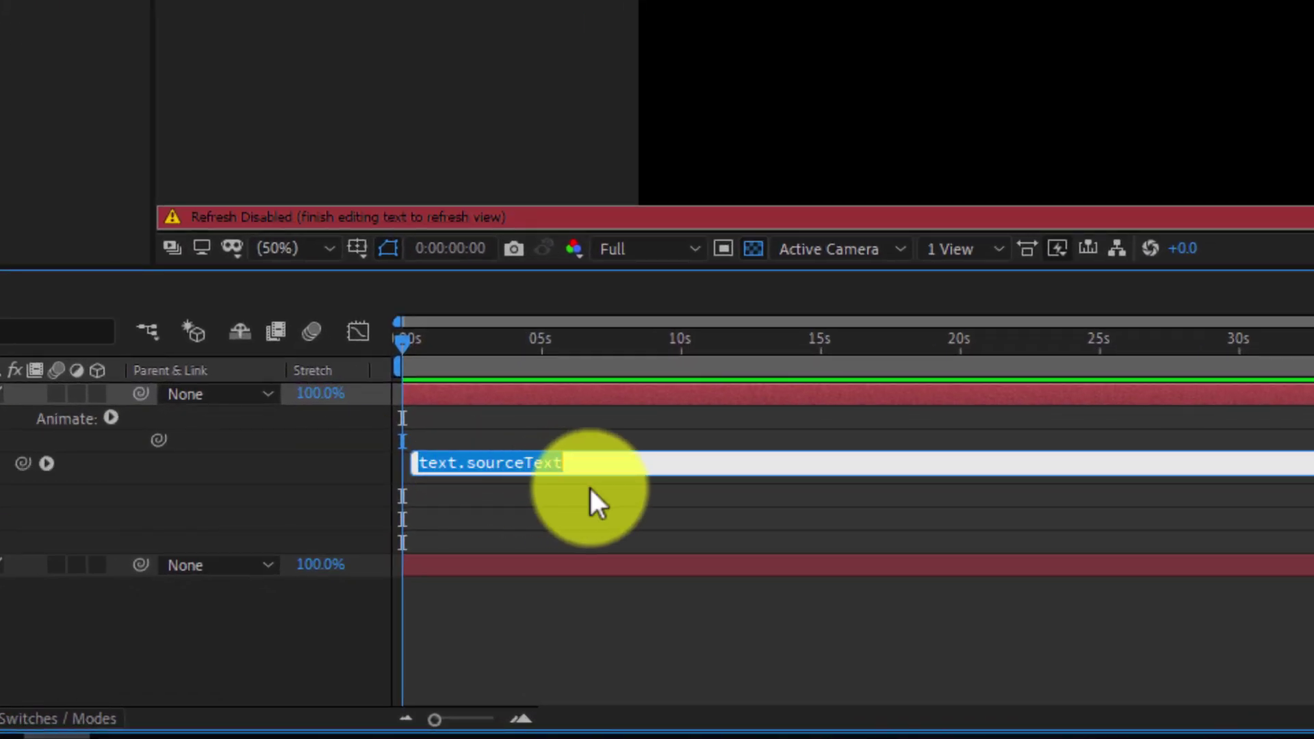
type("this")
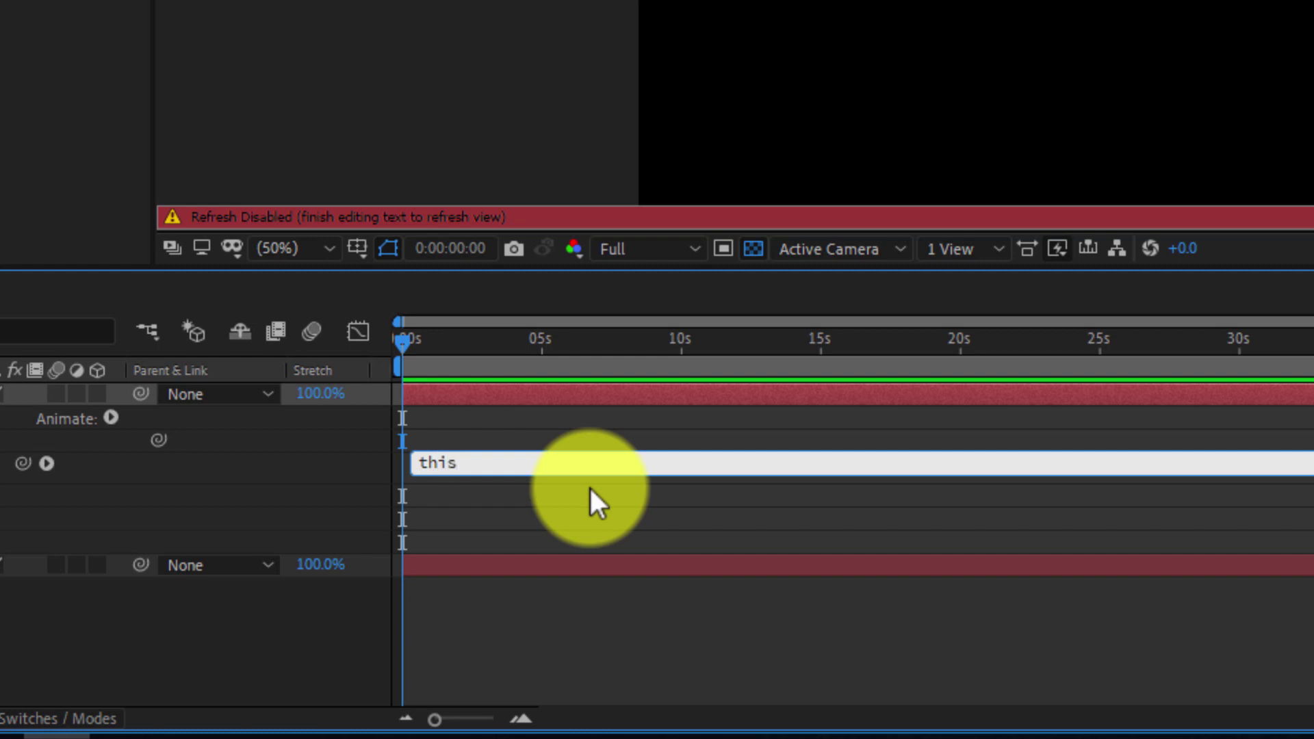
type("Comp.name")
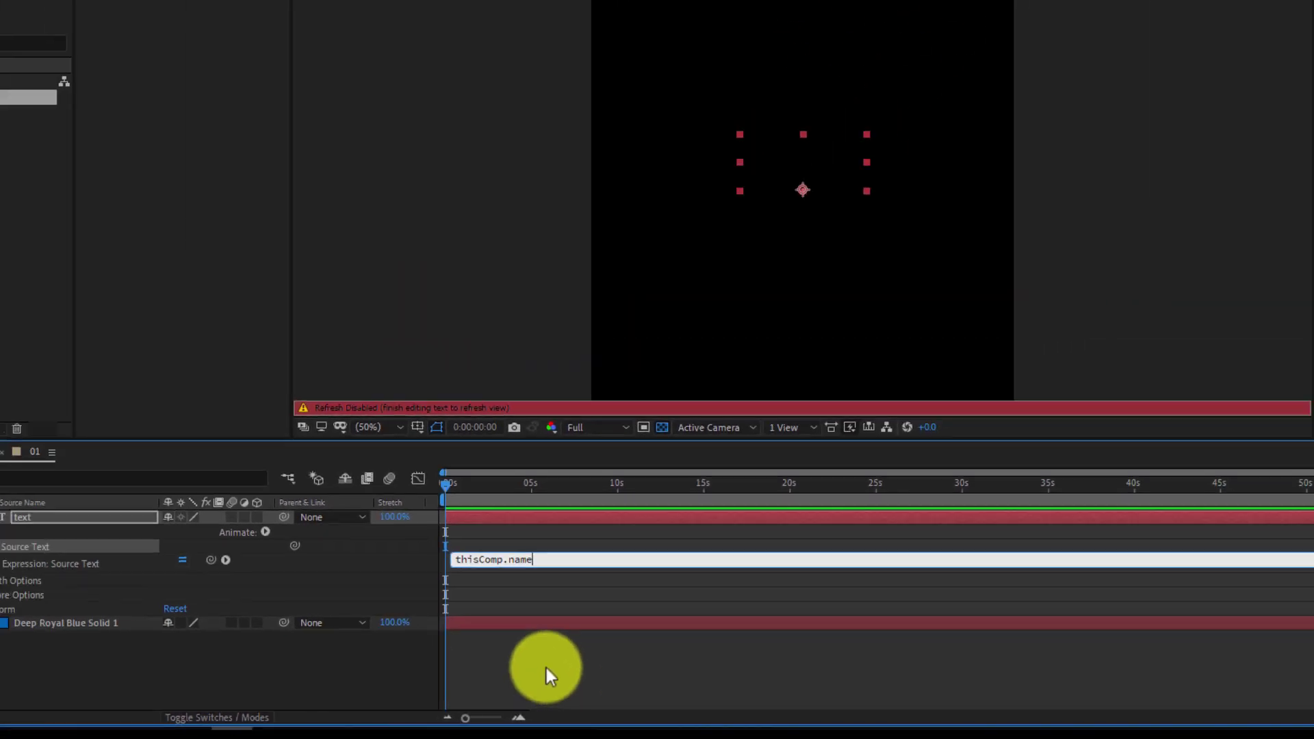
left_click(558, 648)
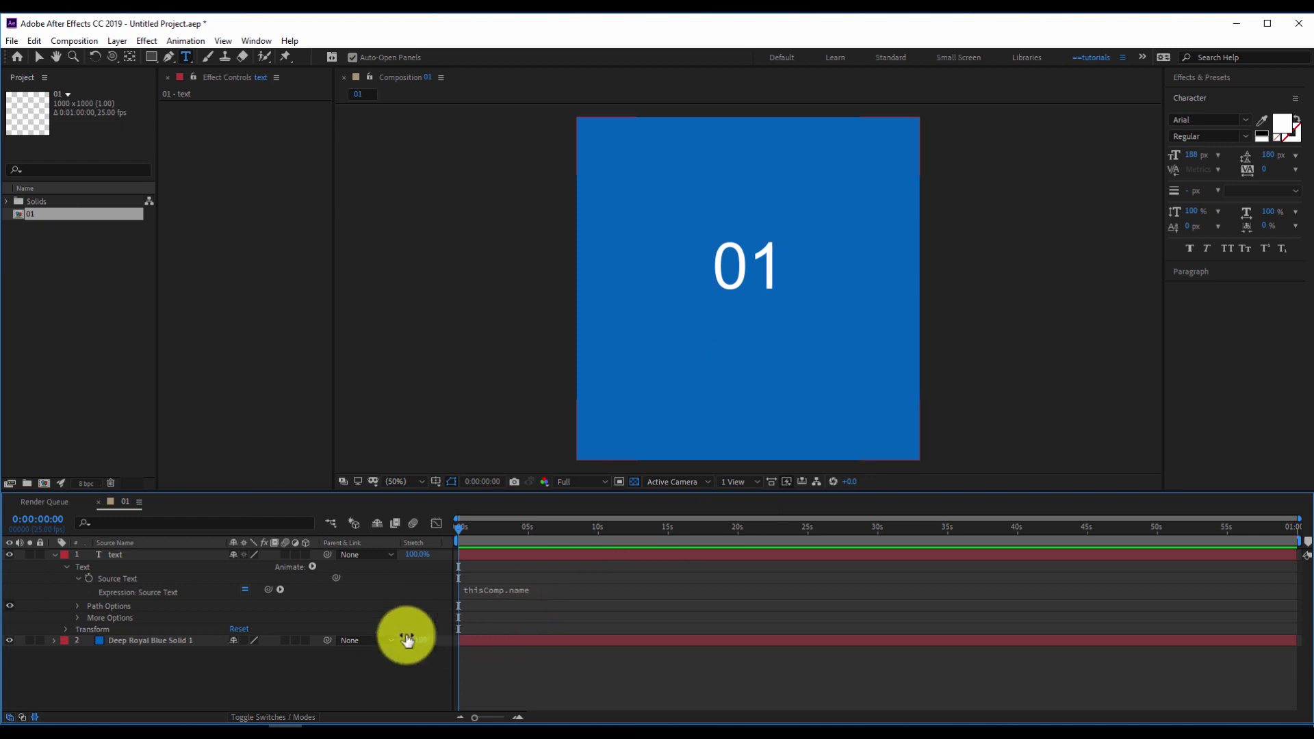
left_click(54, 554)
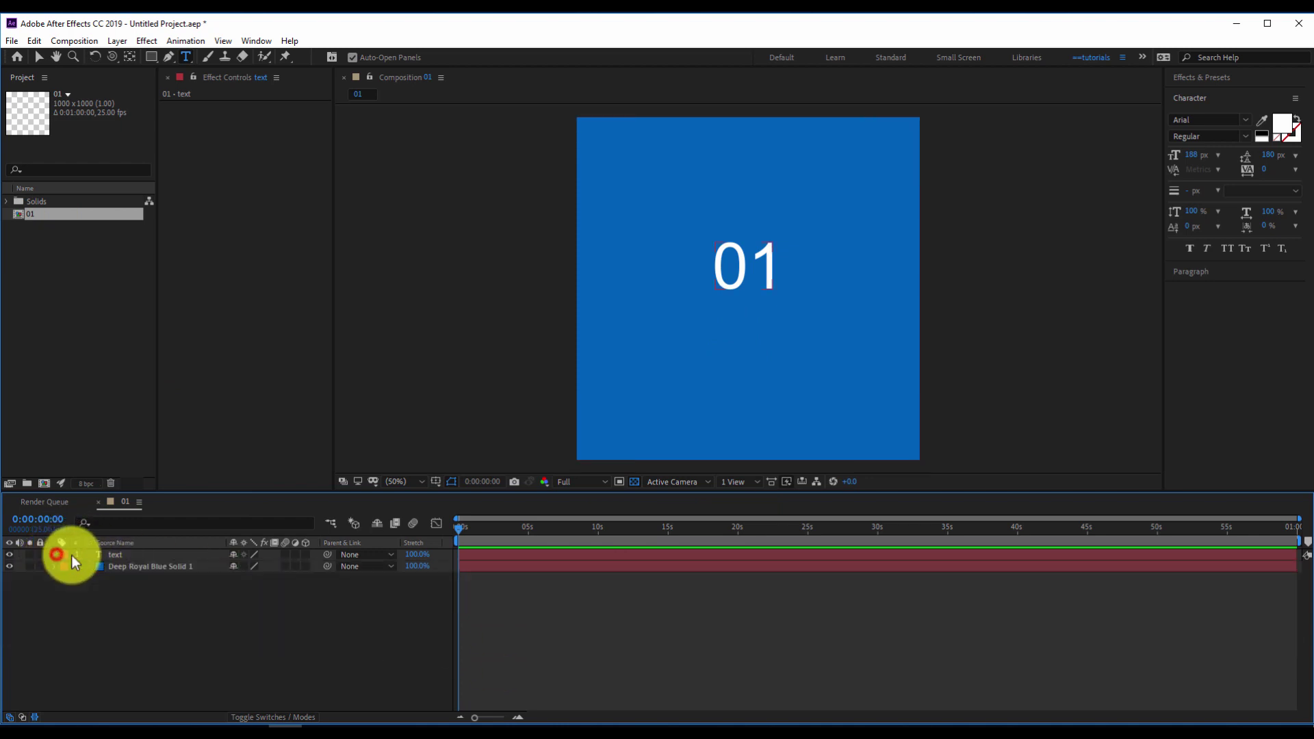
- Duplicate composition 01 five times to get compositions 02 to 06
left_click(61, 267)
left_click(18, 213)
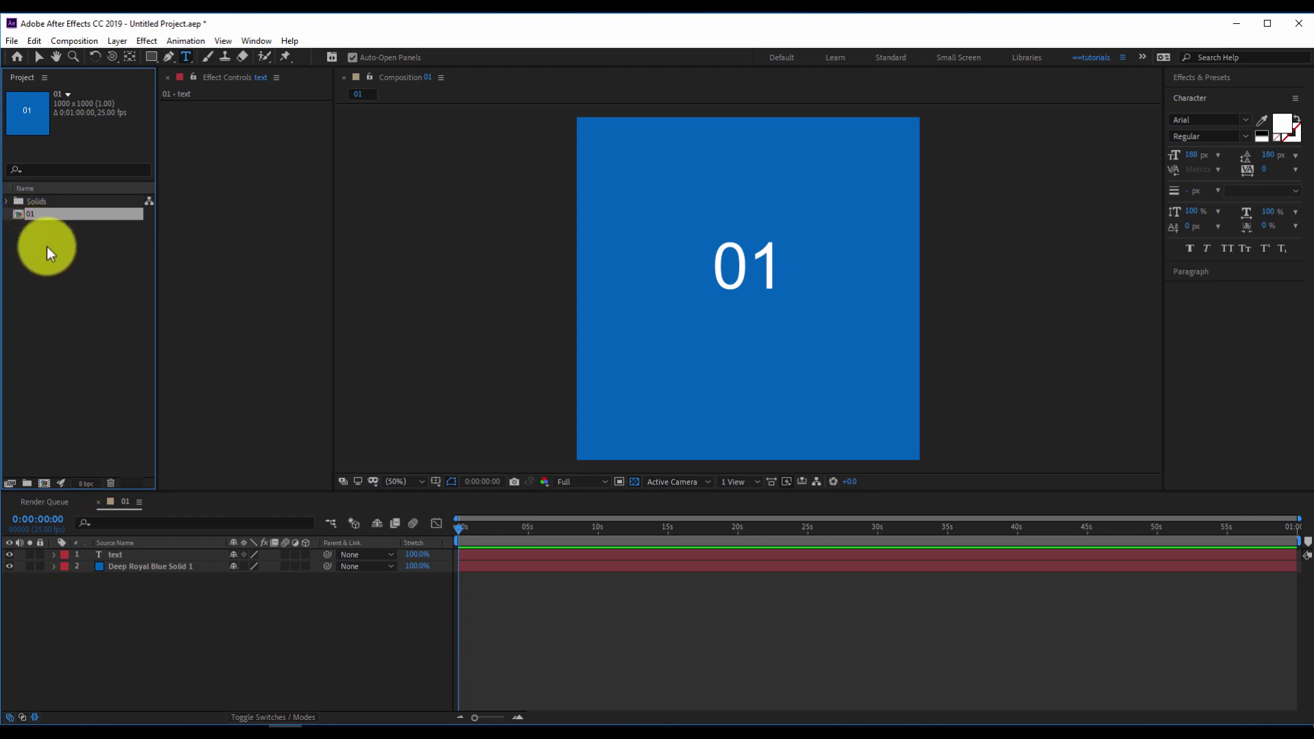
key("ctrl+d")
key("ctrl+d")
key("ctrl+d")
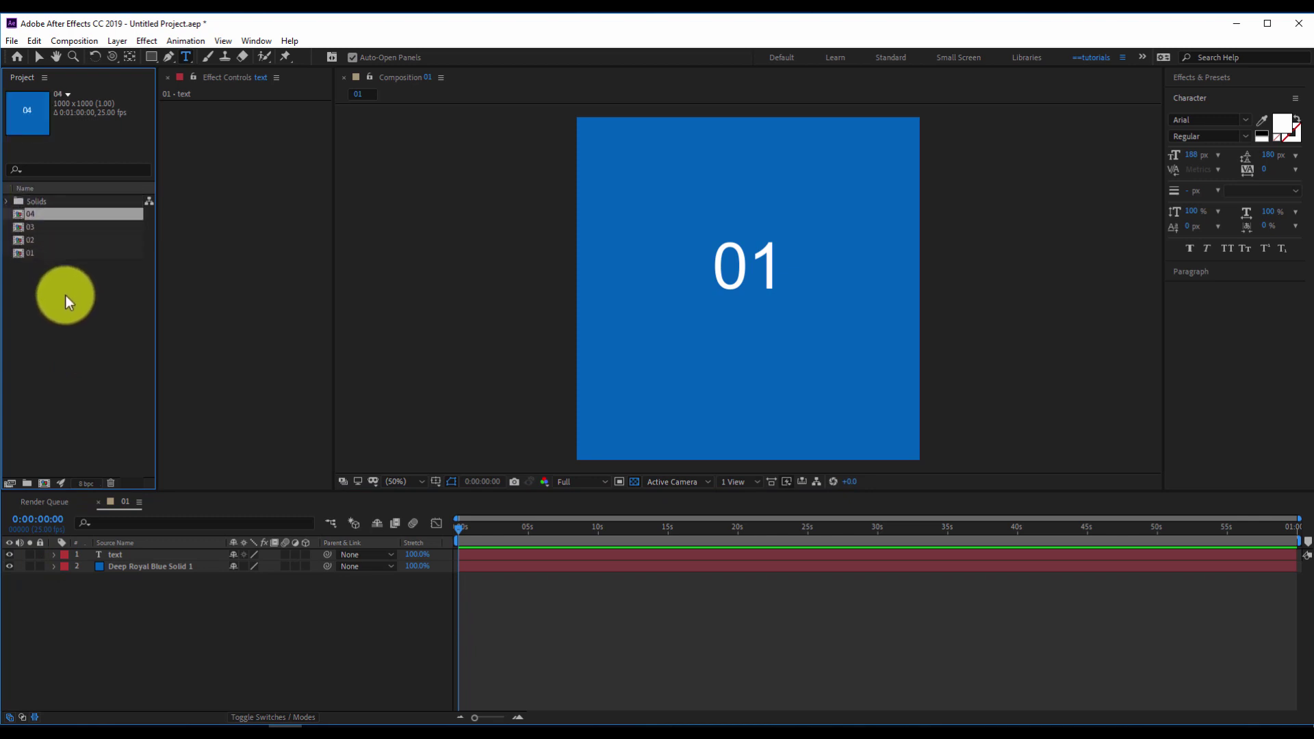
key("ctrl+d")
key("ctrl+d")
left_click(75, 334)
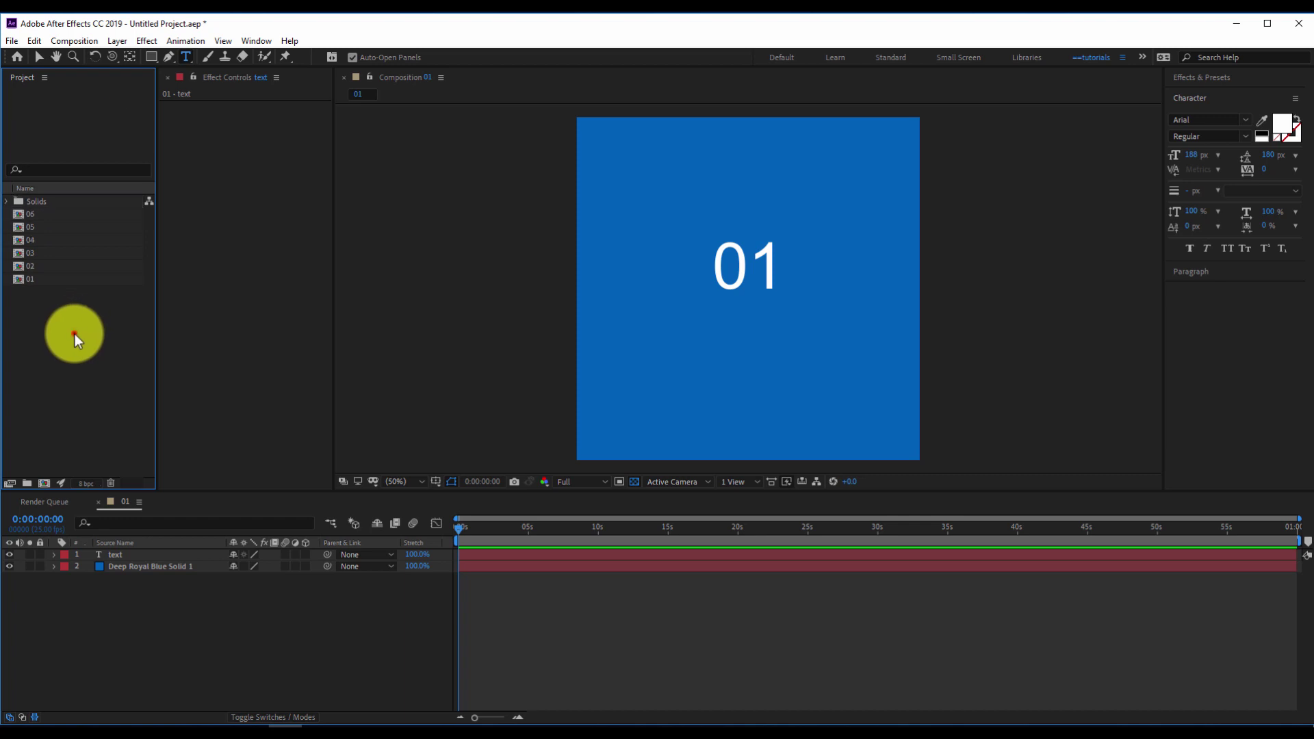
- Open compositions 01, 02 and 06 in turn to check the text in each
double_click(21, 280)
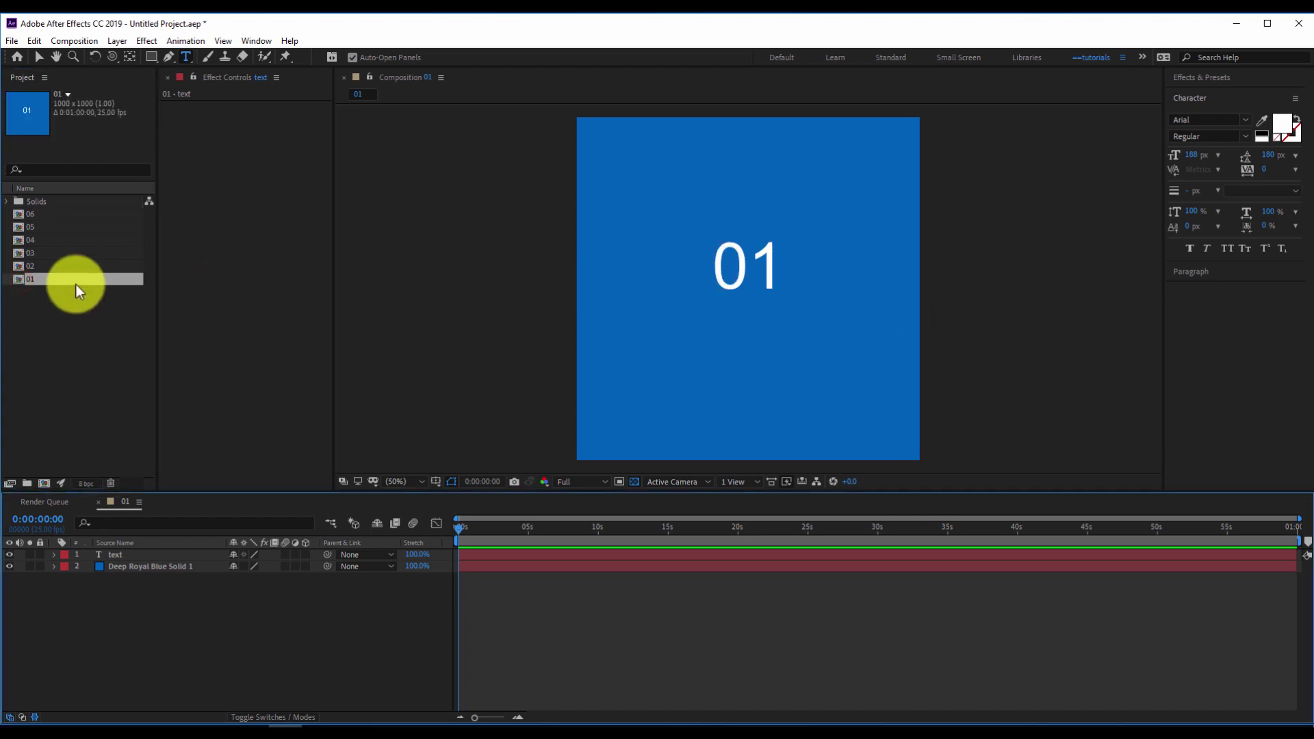
double_click(20, 266)
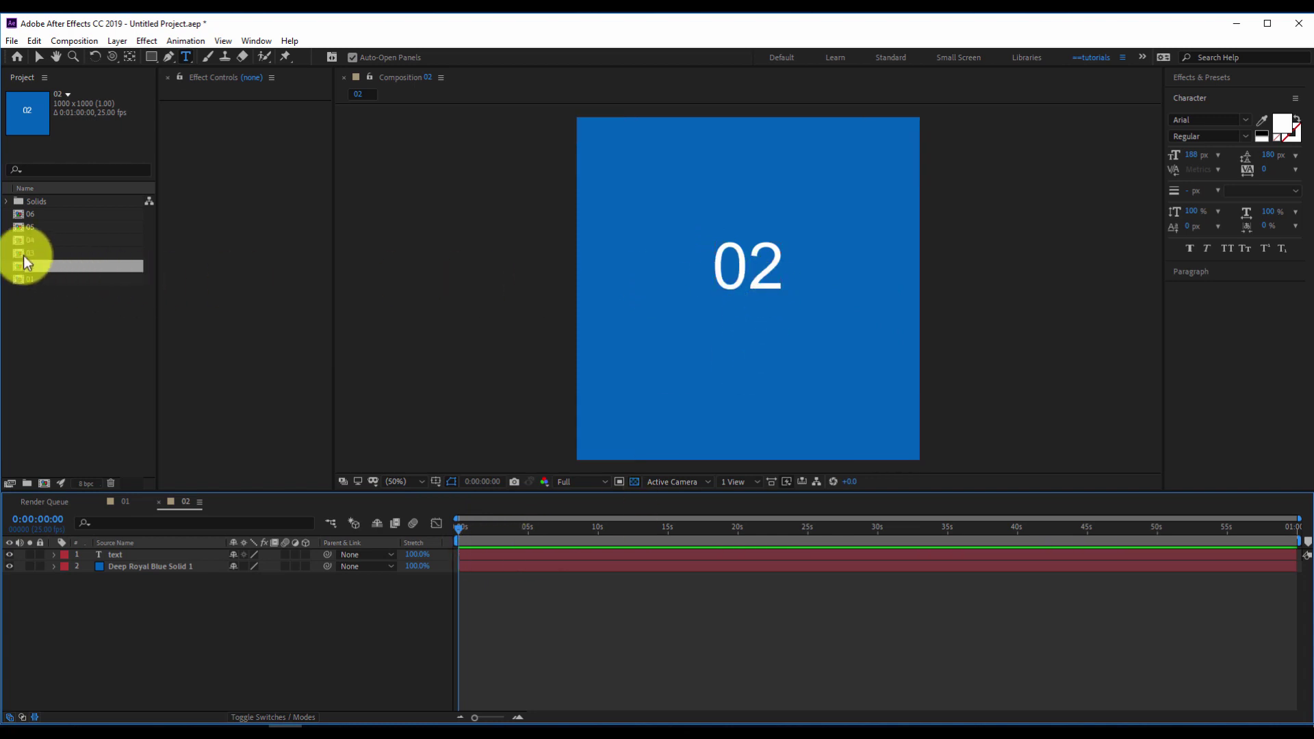
double_click(20, 213)
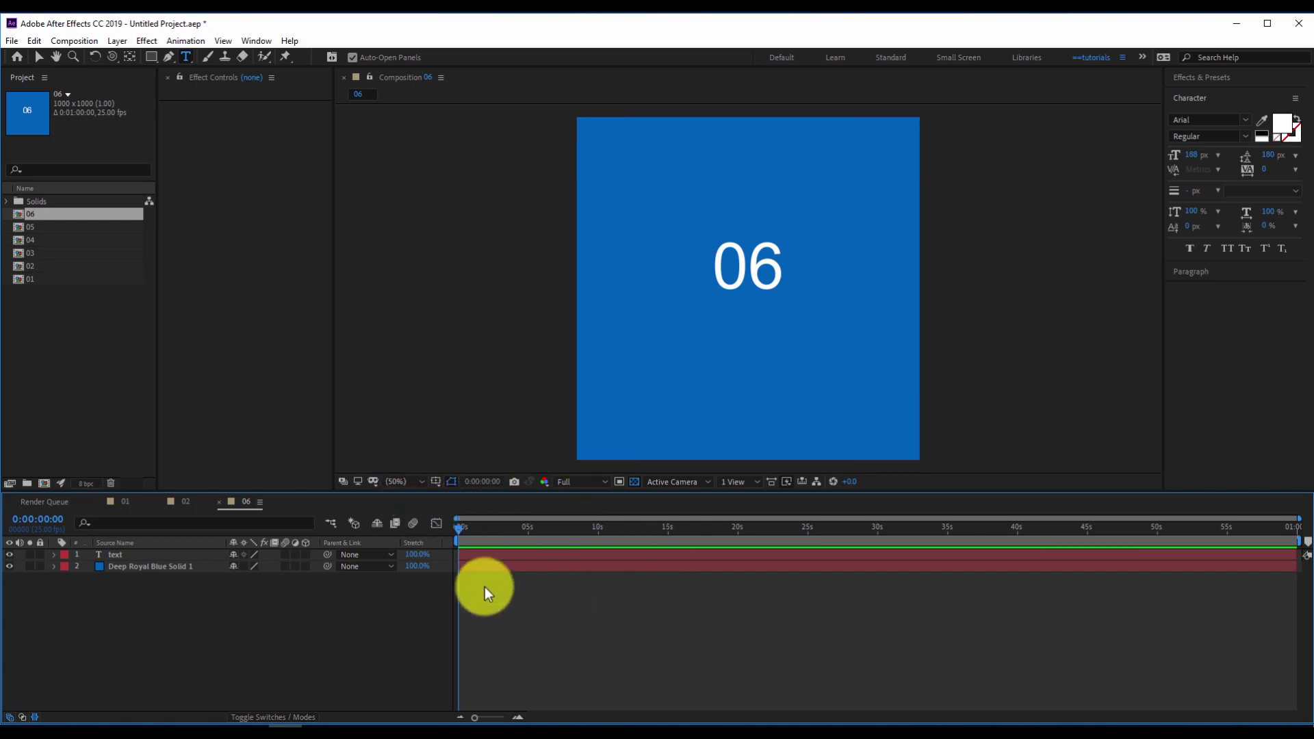
- Rename composition 01 as front
left_click(37, 333)
left_click(28, 278)
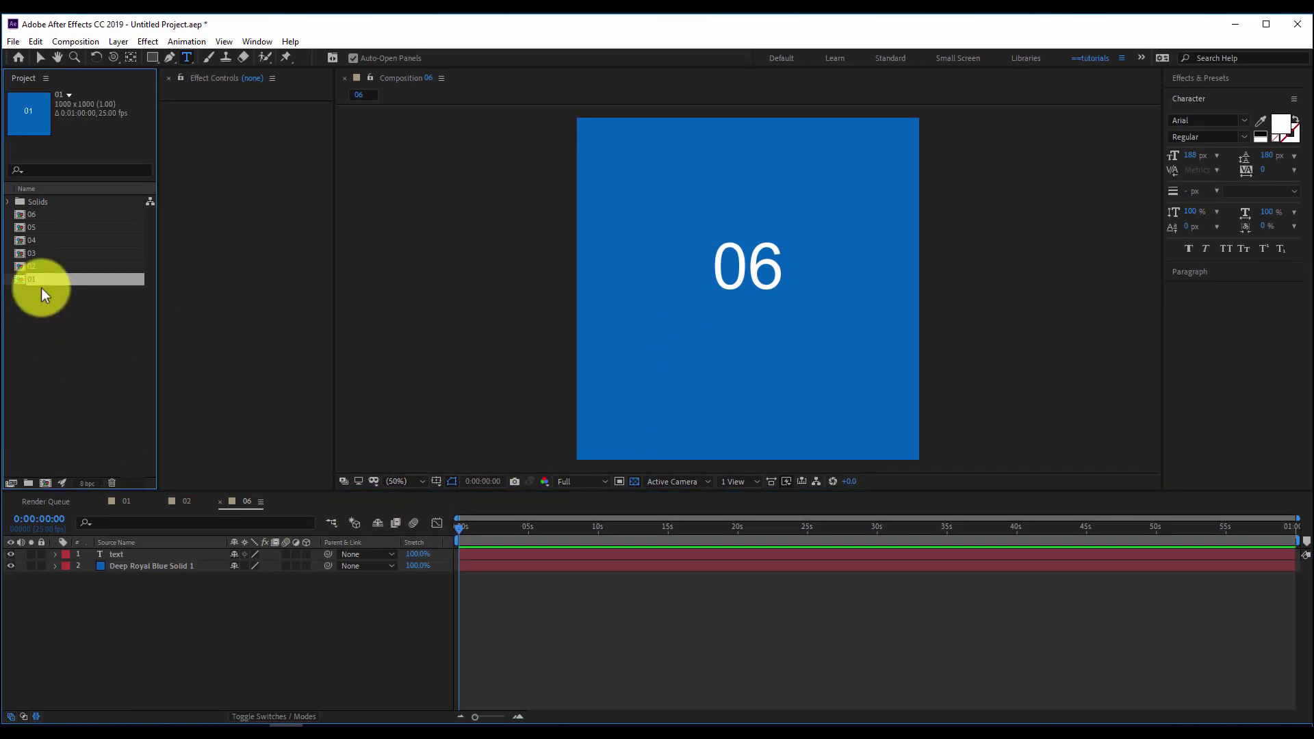
left_click(20, 279)
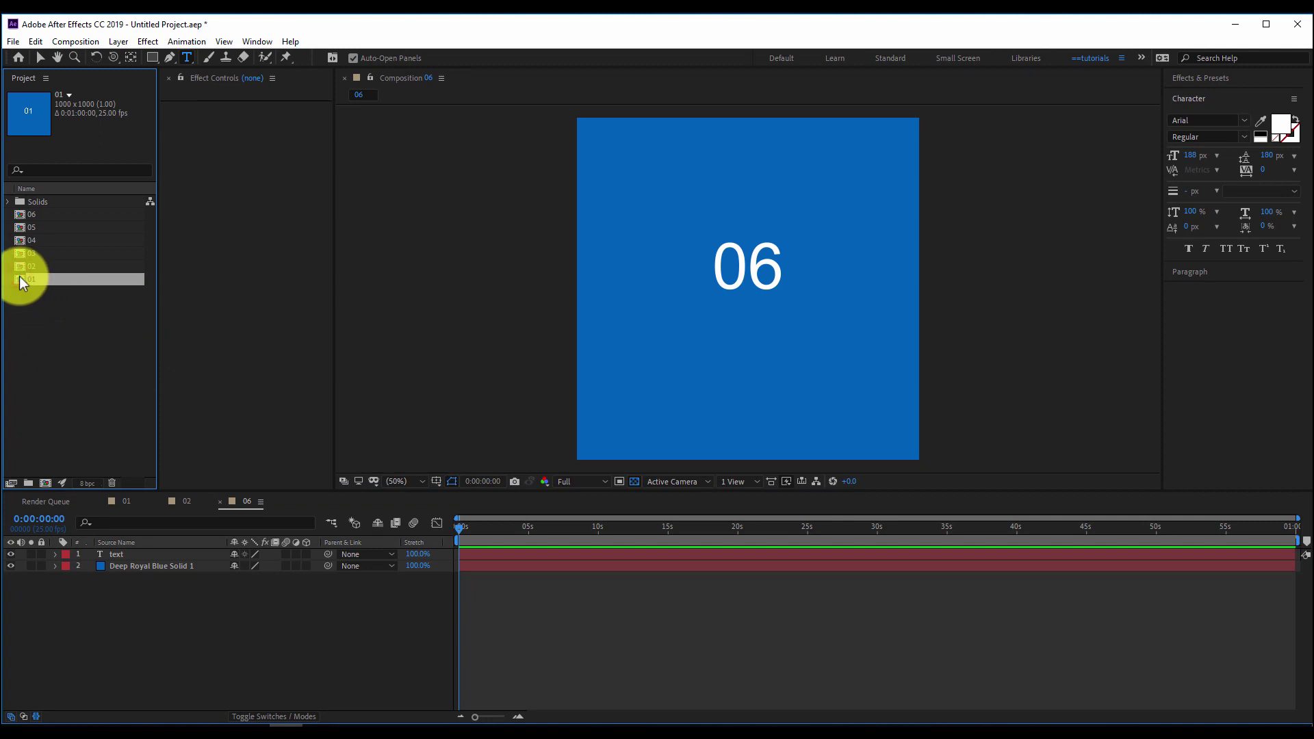
key("Return")
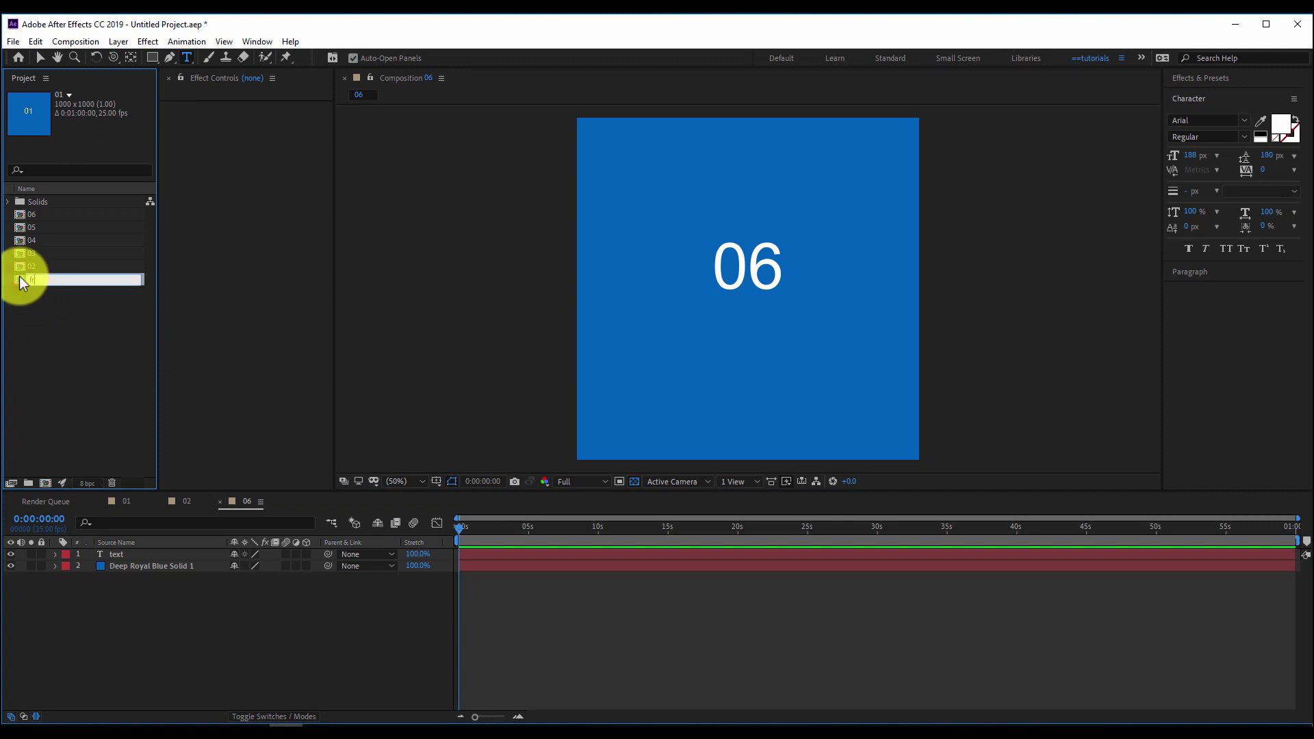
type("front")
left_click(28, 316)
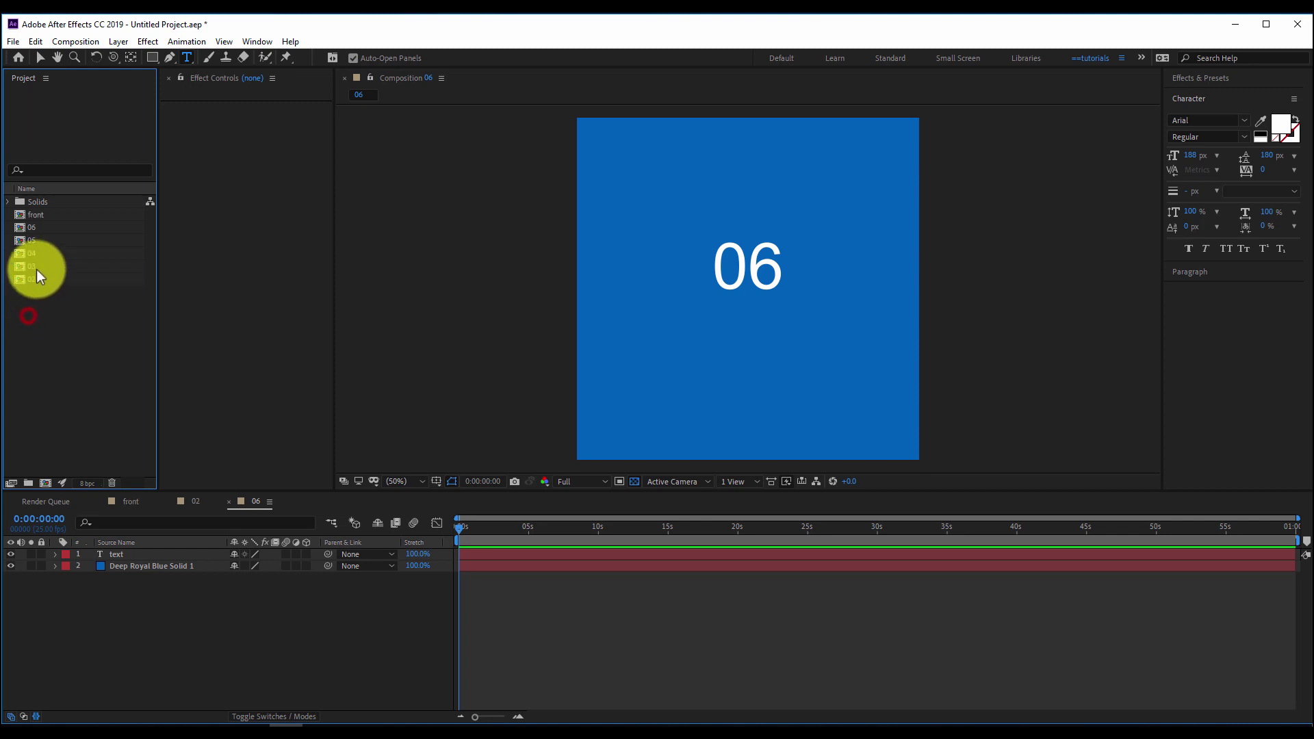
- Rename composition 02 as back and composition 03 as top
left_click(31, 280)
key("Return")
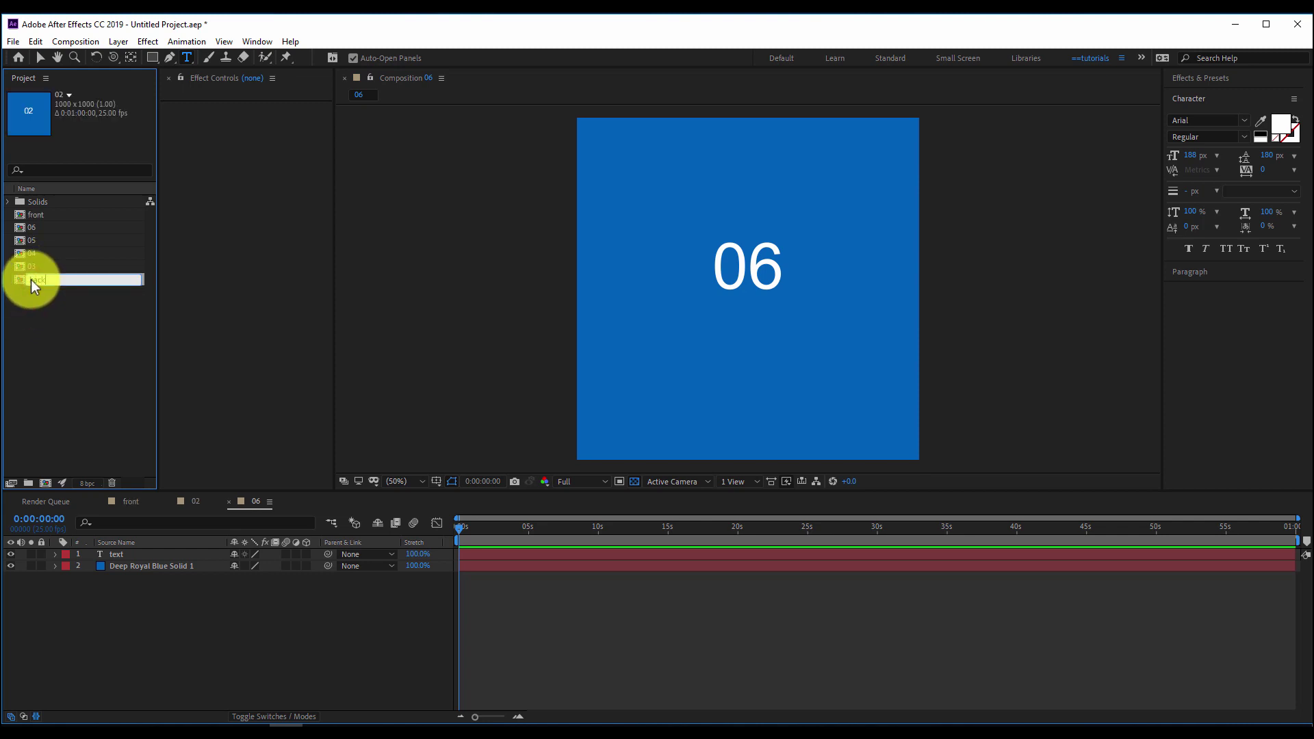
type("back")
left_click(61, 308)
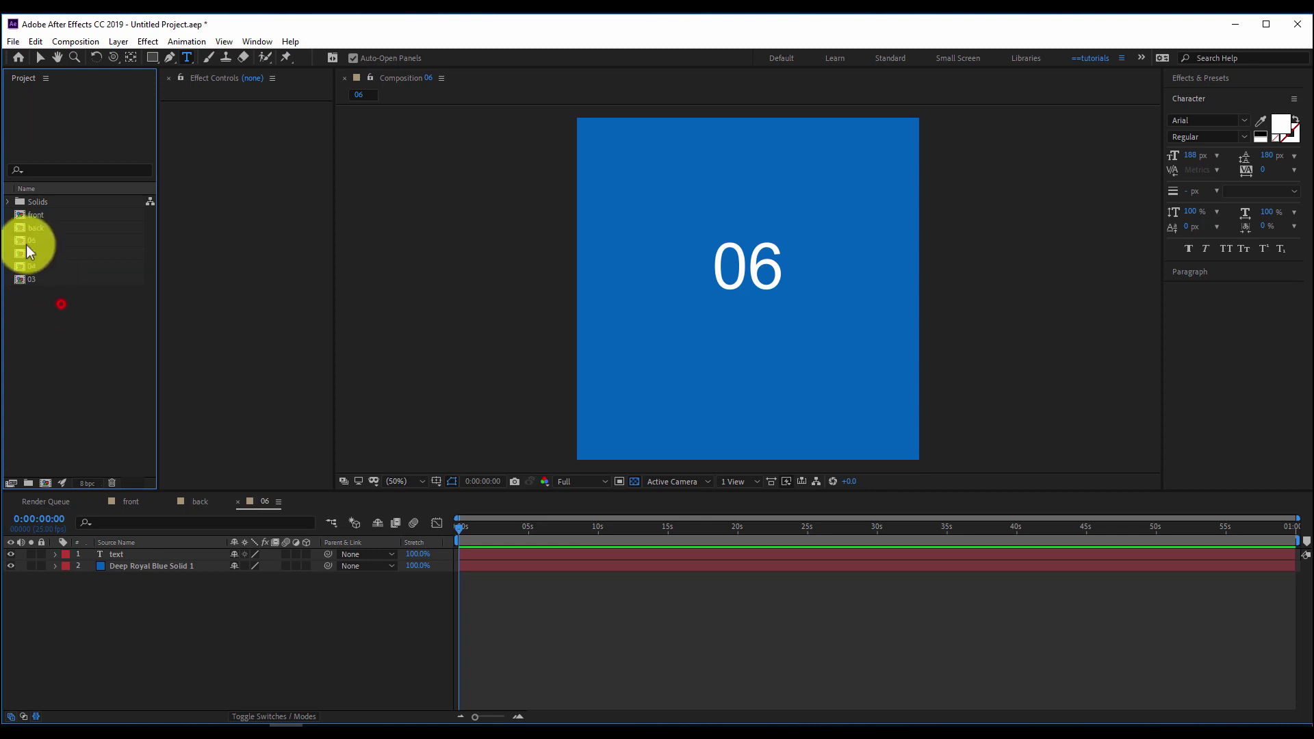
left_click(35, 280)
key("Return")
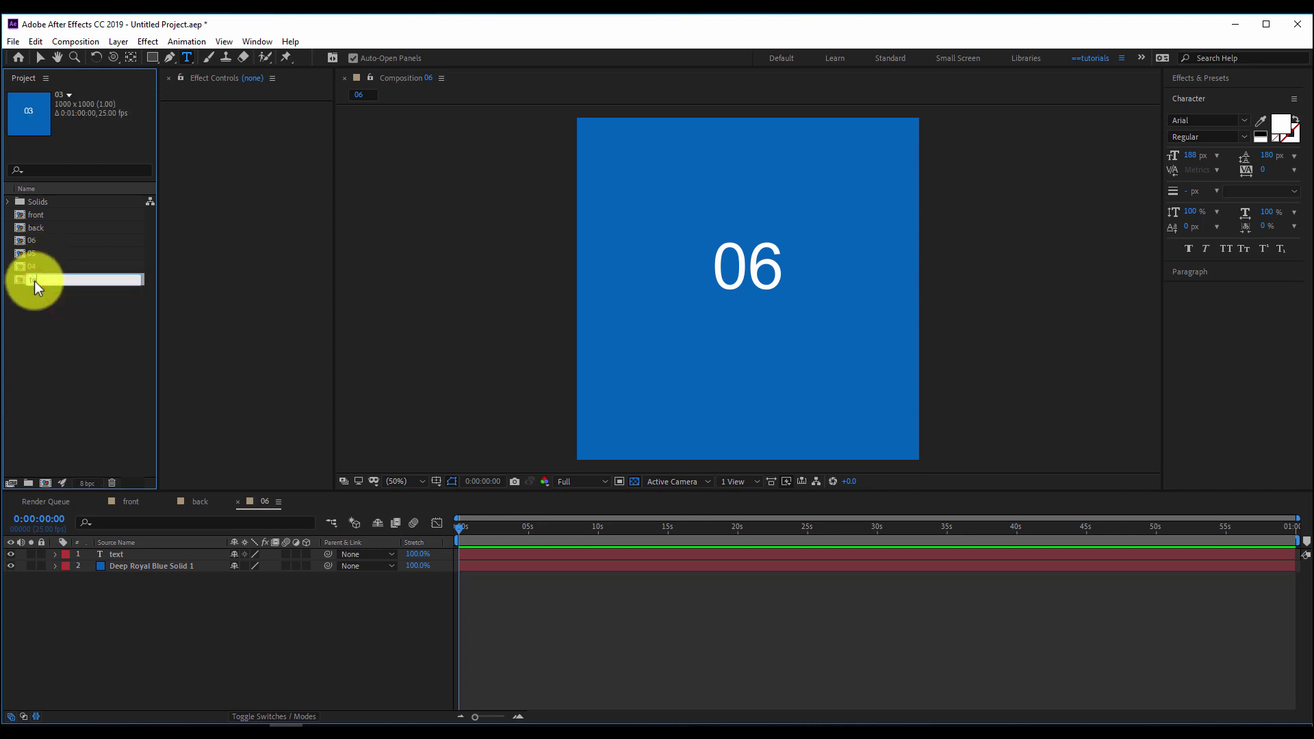
type("top")
left_click(46, 327)
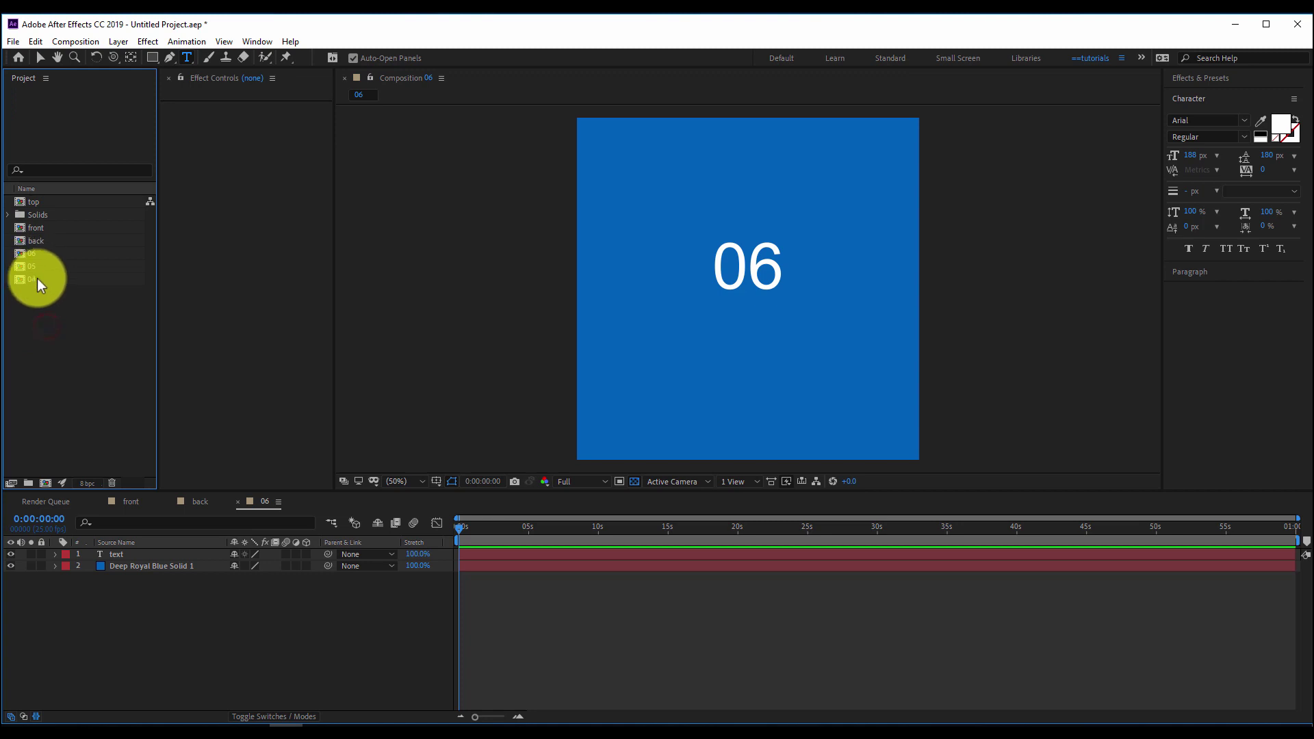
- Rename composition 04 as bottom and composition 05 as right
left_click(29, 277)
key("Return")
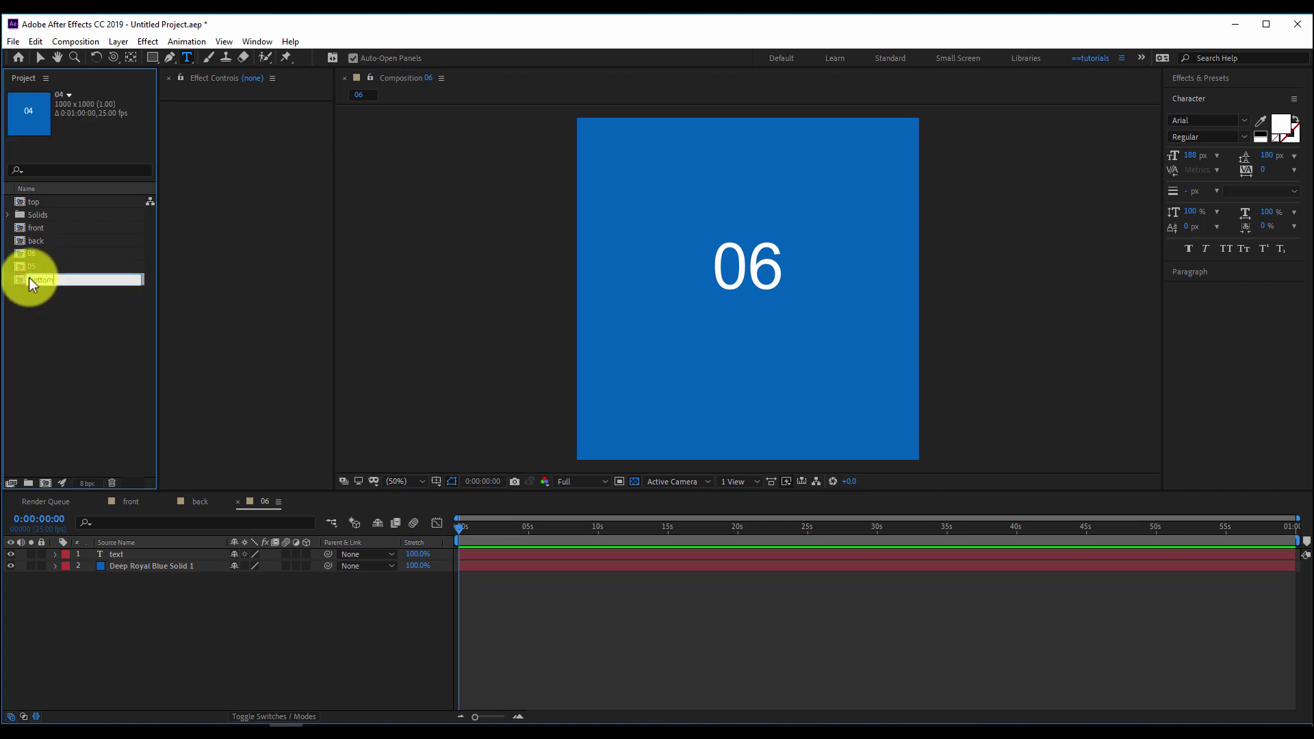
type("bottom")
left_click(36, 302)
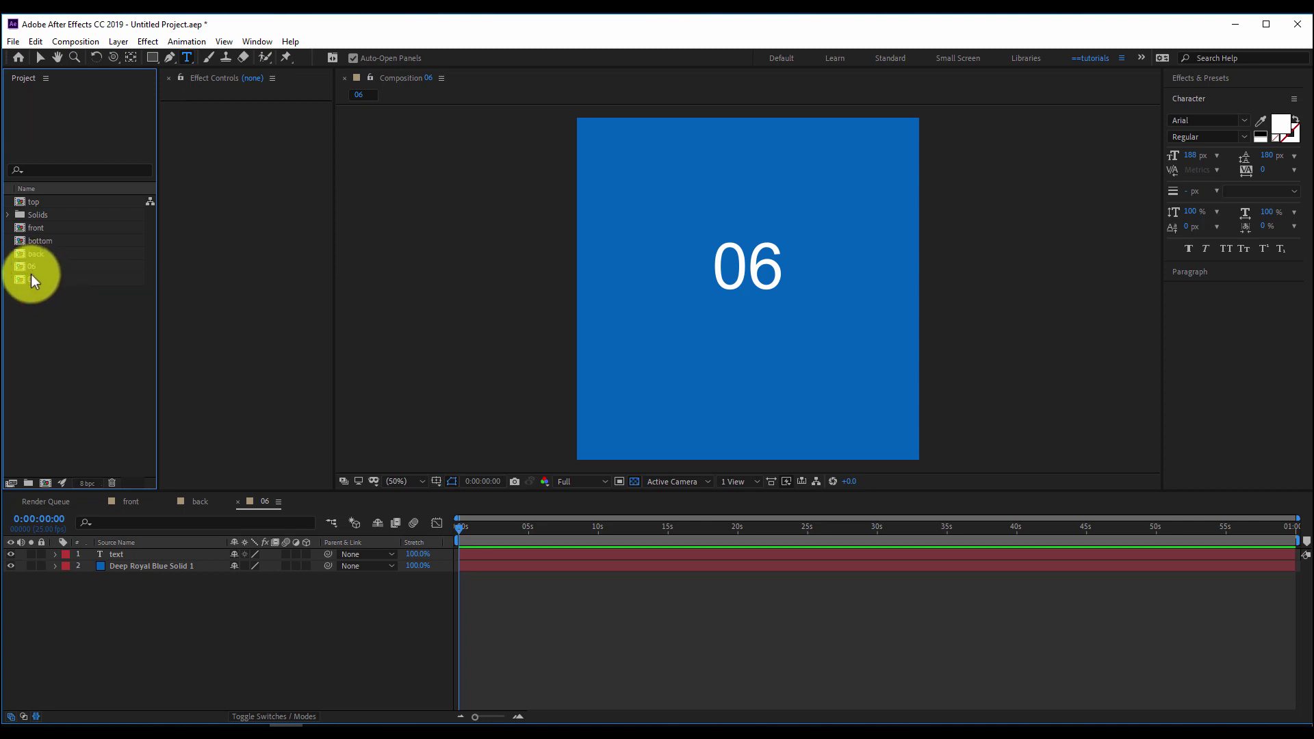
left_click(31, 277)
key("Return")
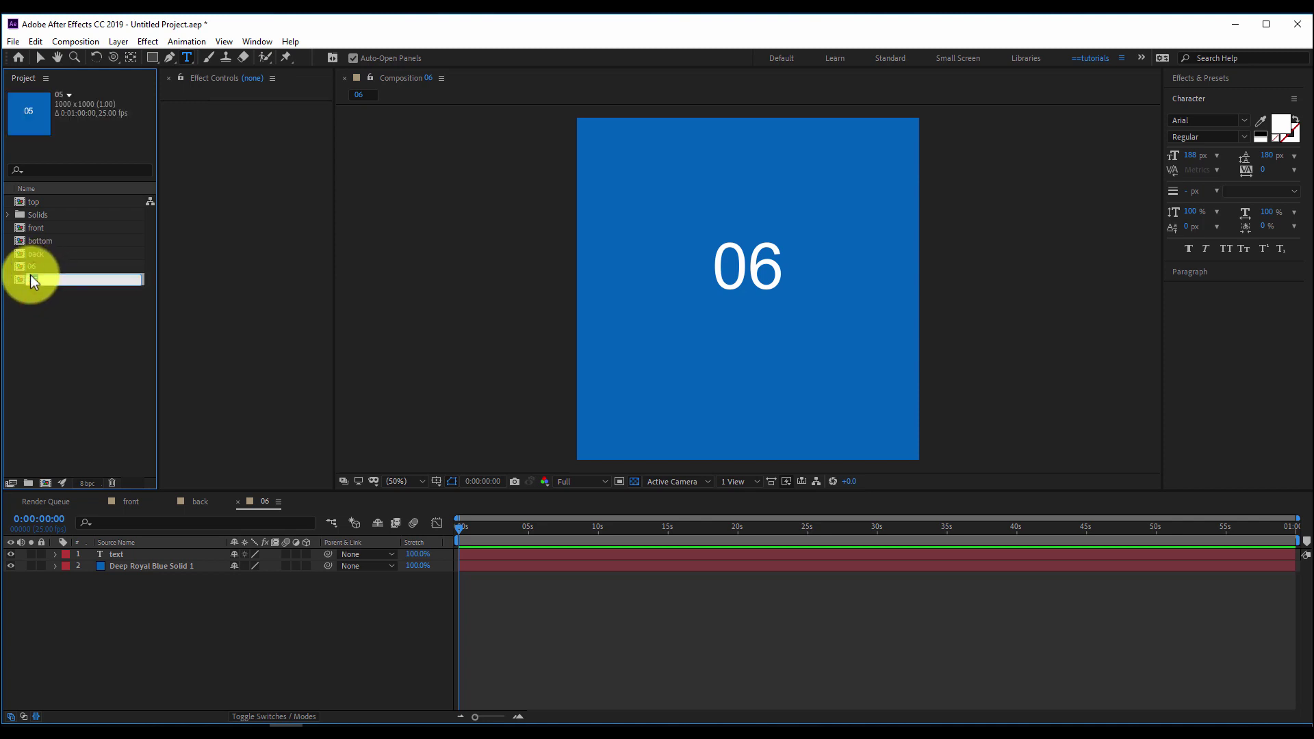
type("right")
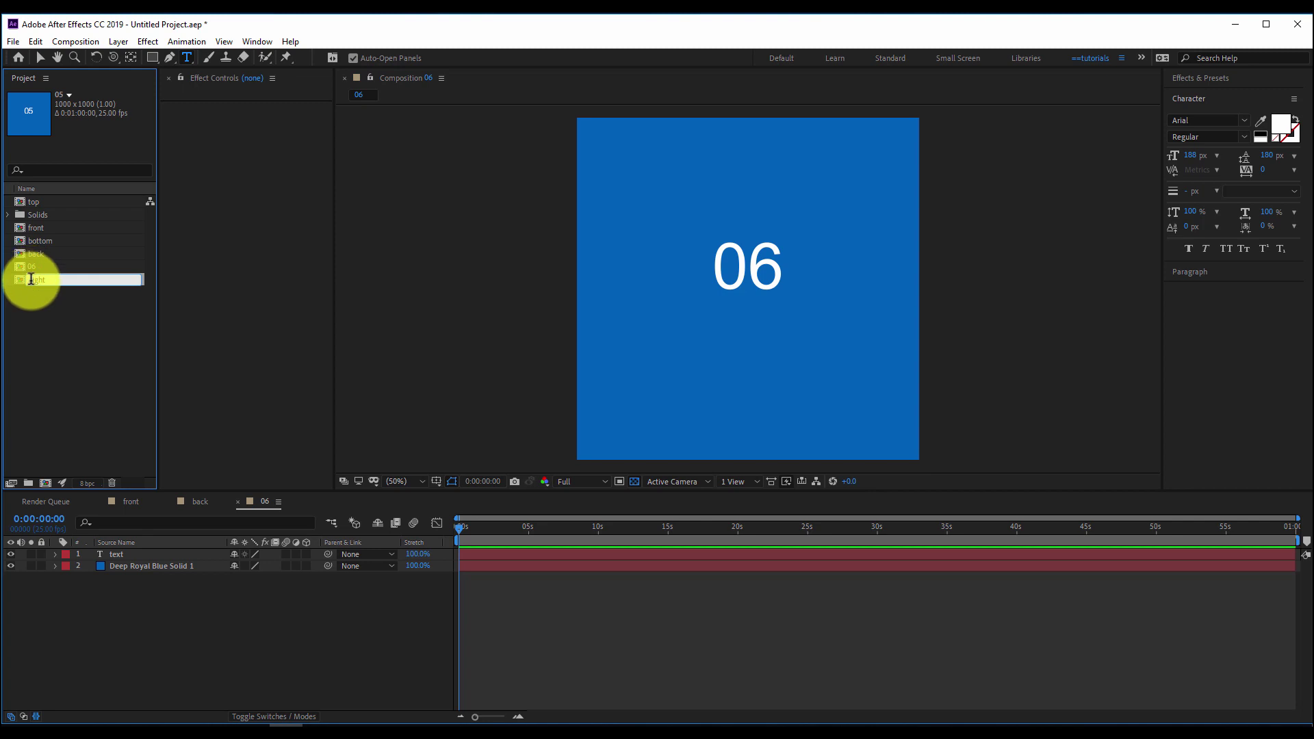
left_click(34, 294)
- Rename composition 06 as left
left_click(31, 277)
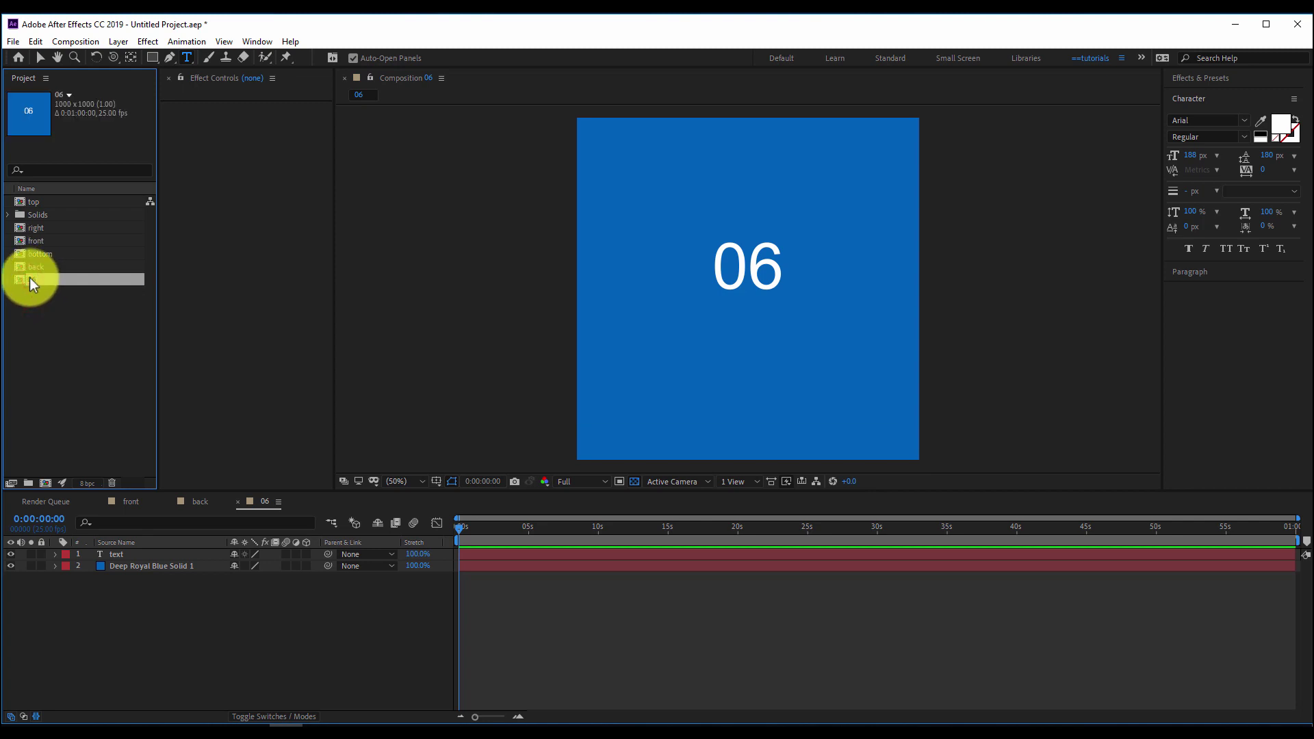
key("Return")
type("left")
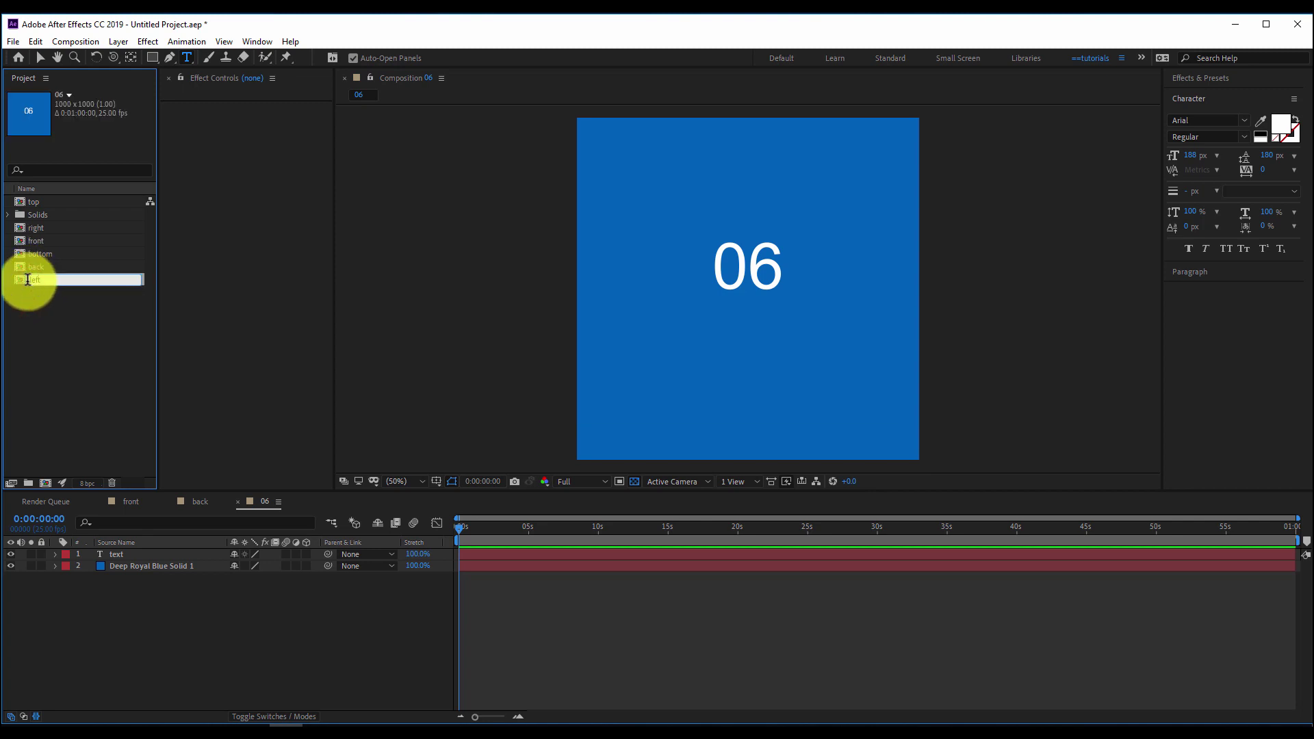
left_click(48, 342)
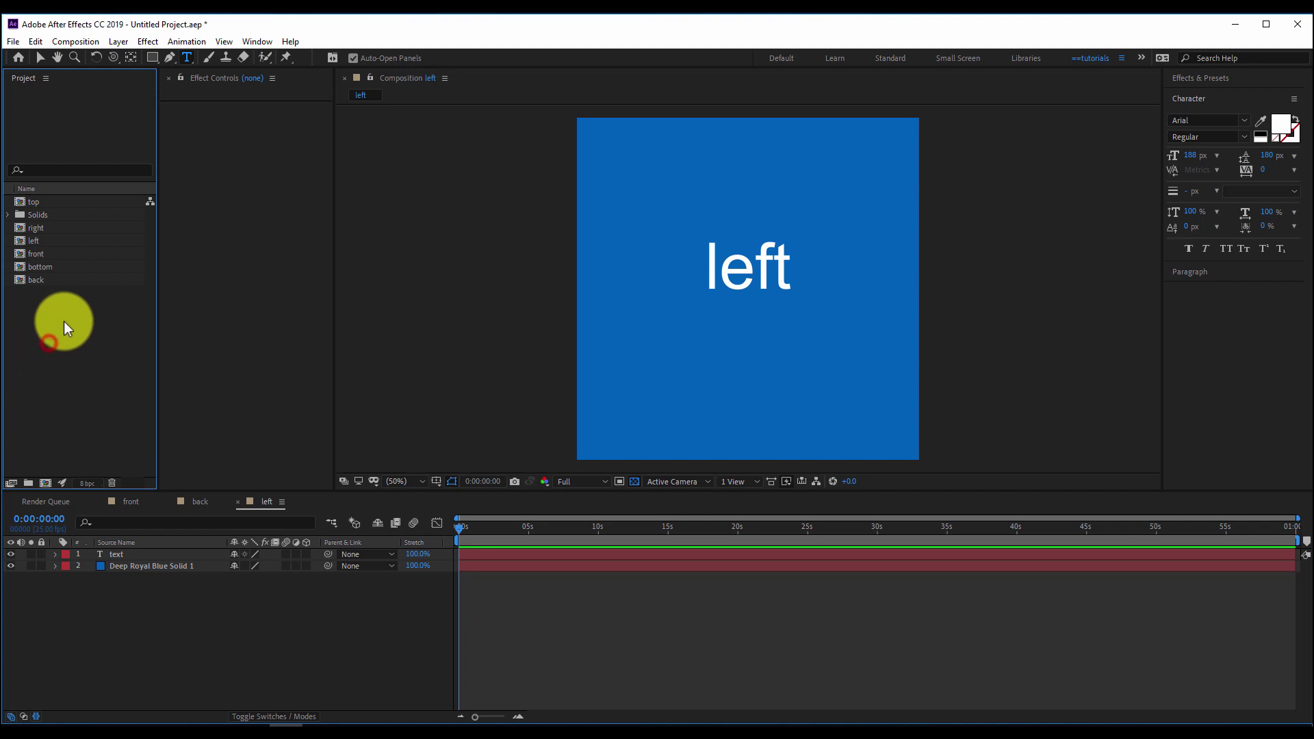
- Open the top, right, left, front, bottom and back compositions in turn to check the text on each face
double_click(27, 202)
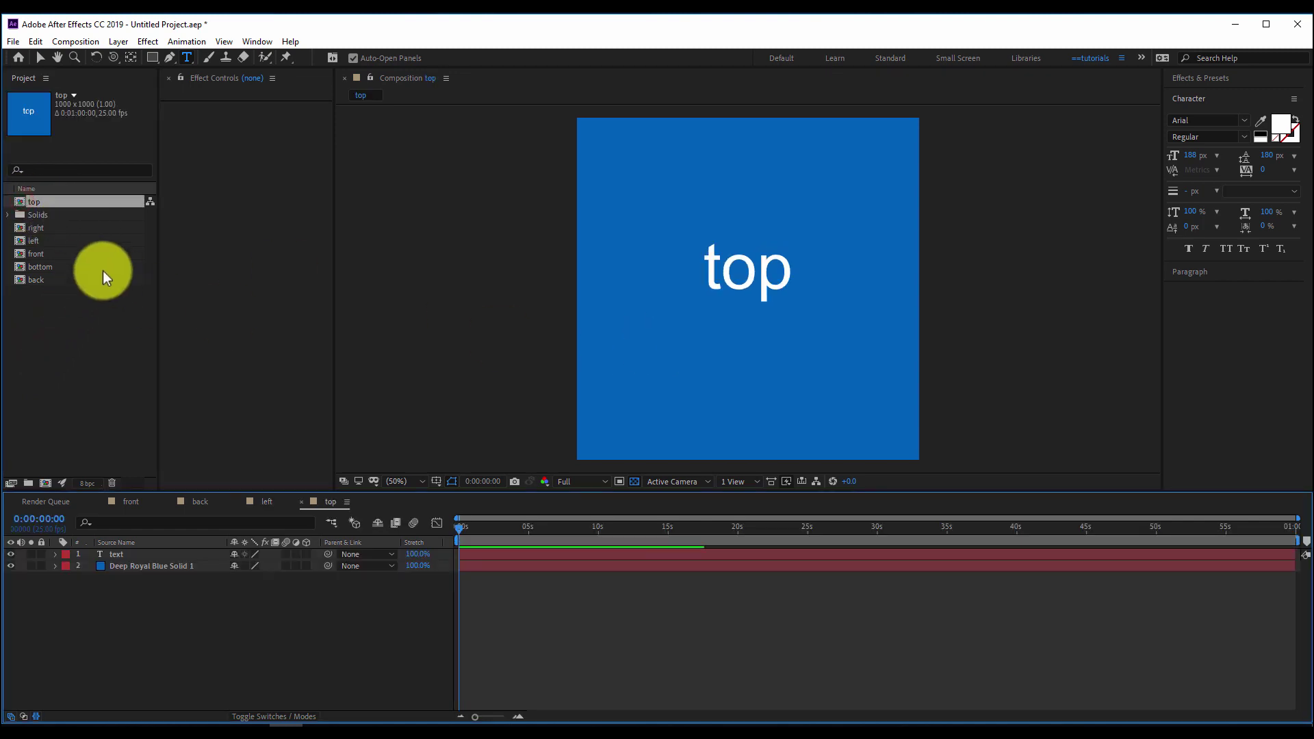
double_click(26, 228)
double_click(24, 241)
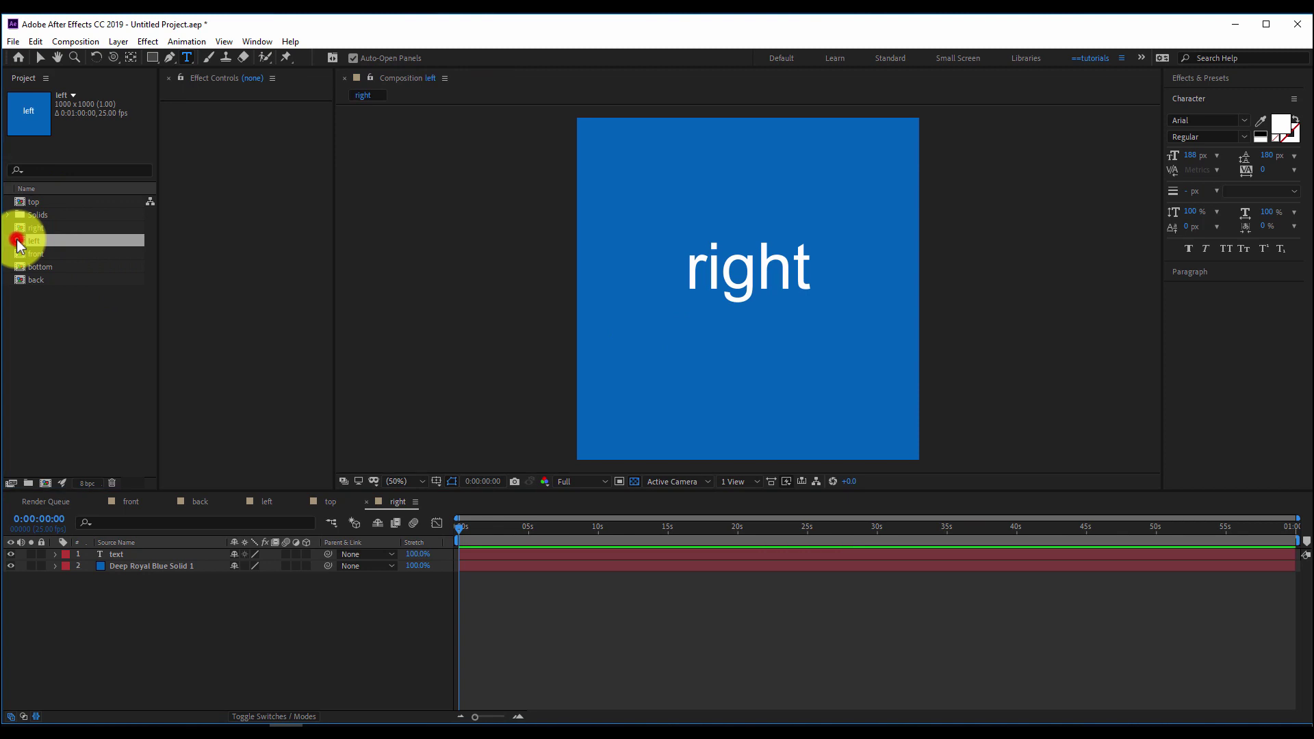
double_click(23, 254)
double_click(20, 266)
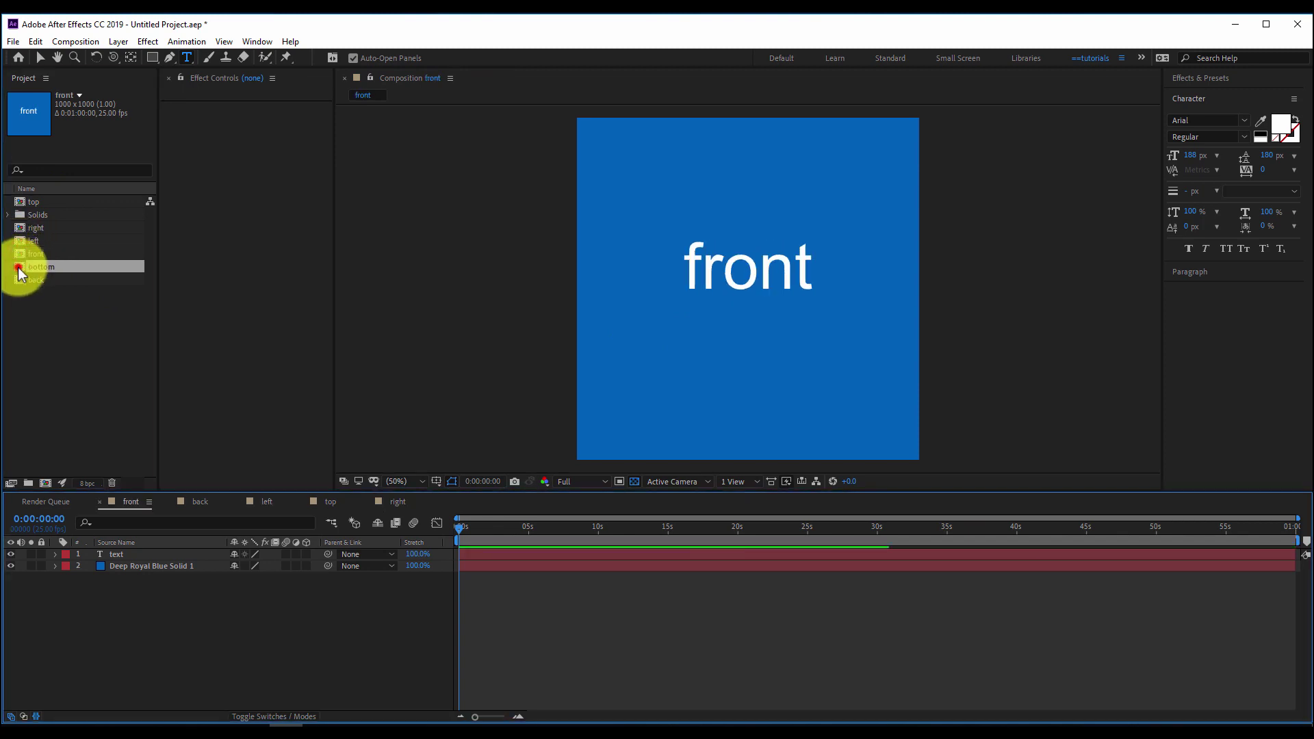
double_click(20, 280)
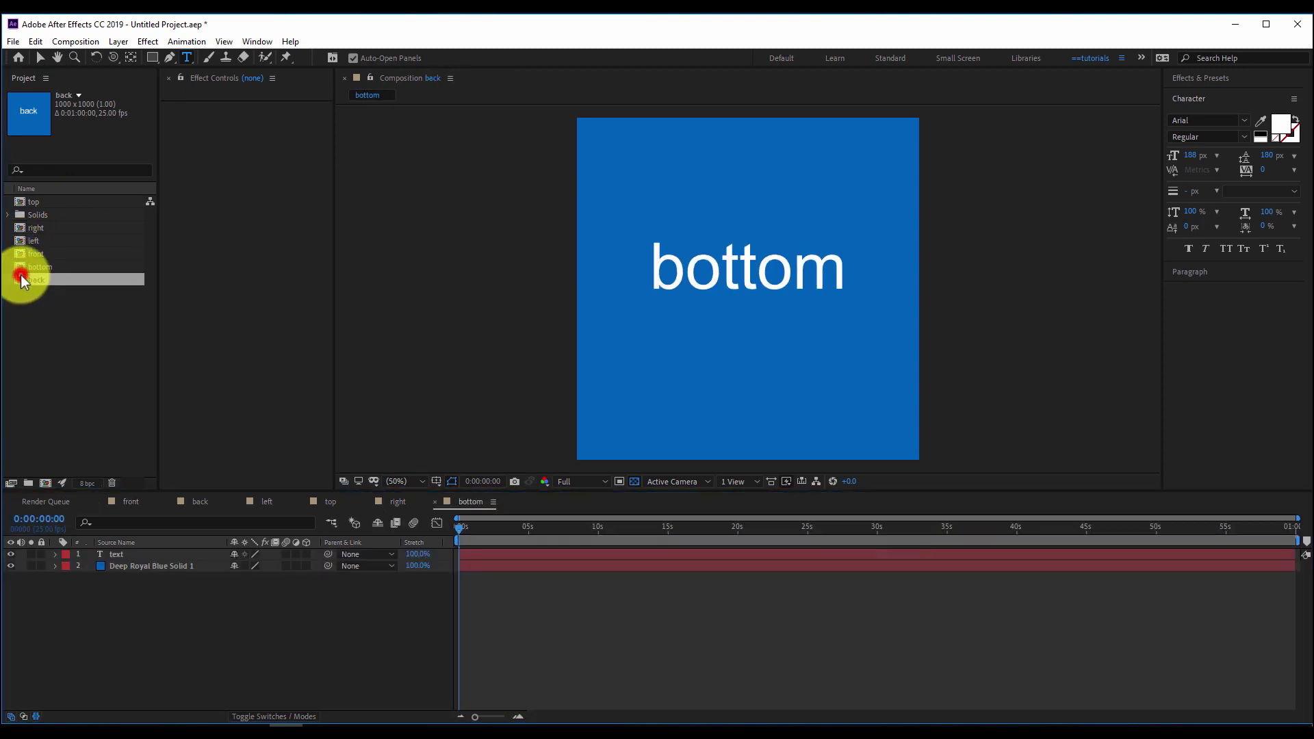
left_click(35, 324)
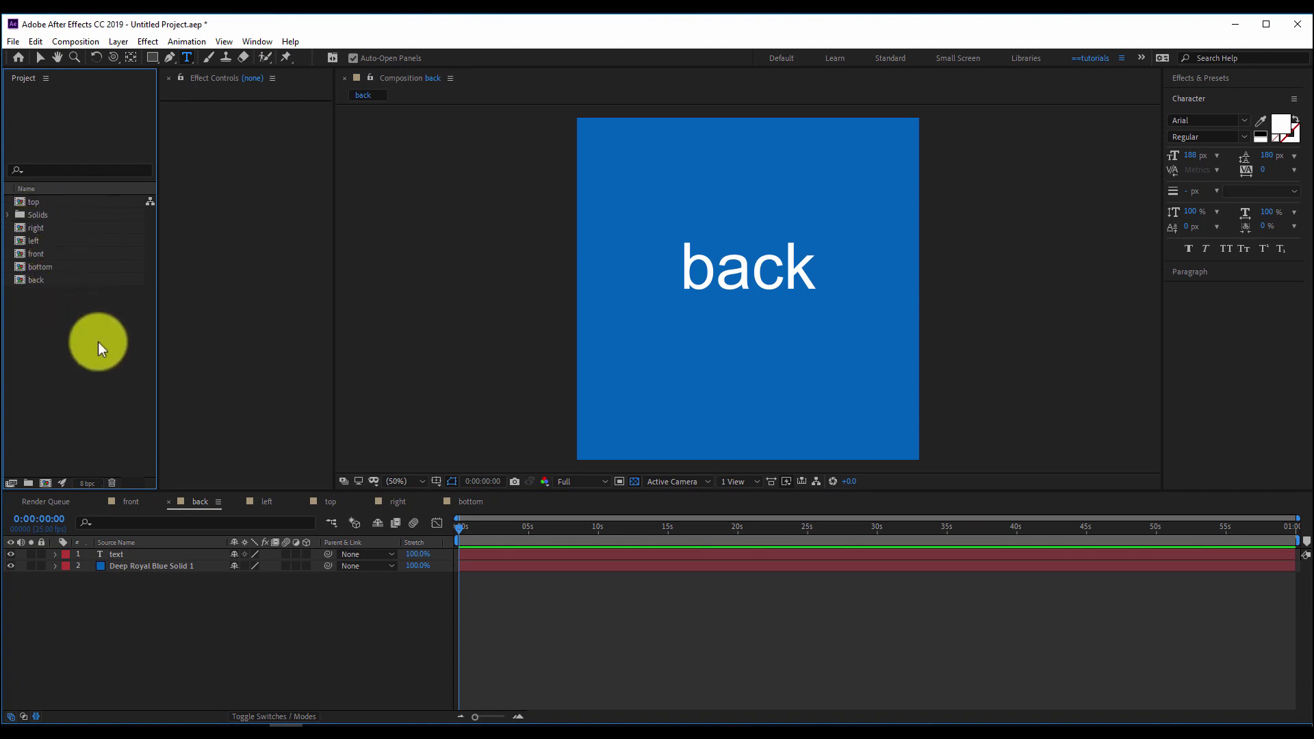
- Create a new composition named box with the existing size, frame rate and duration settings
right_click(55, 328)
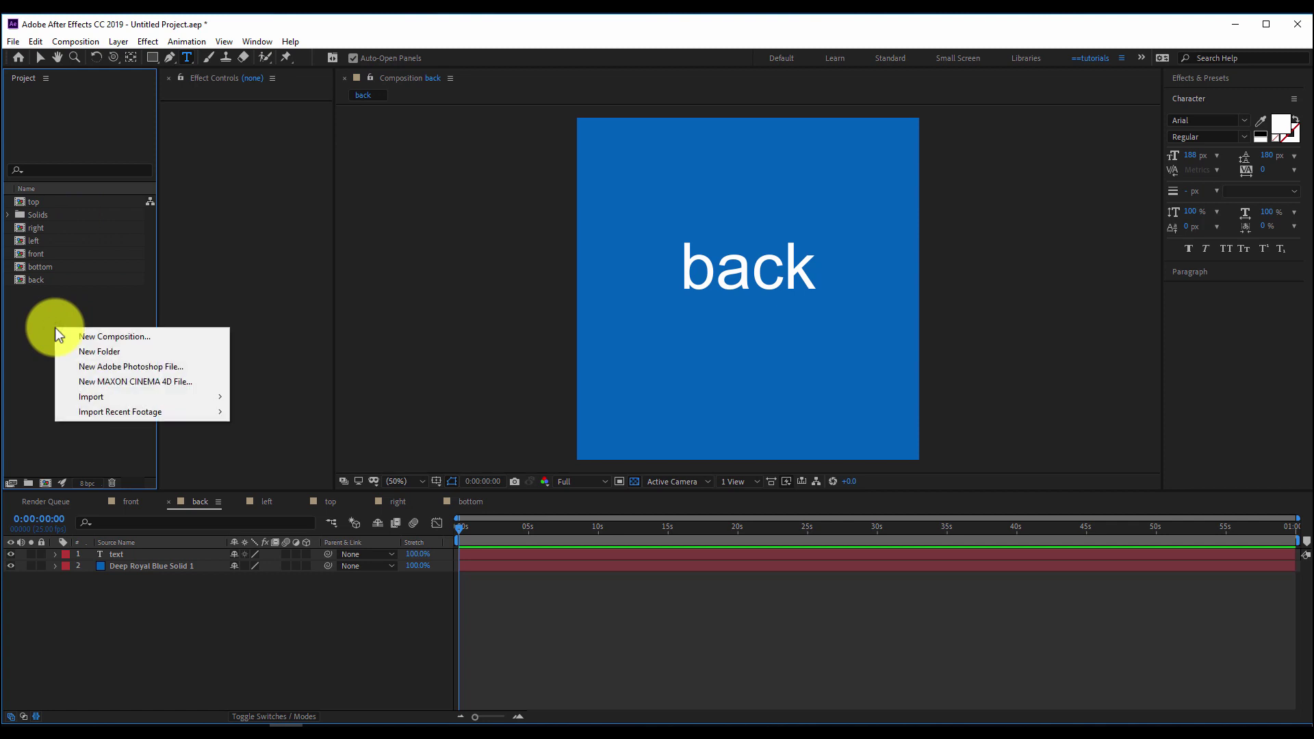
left_click(95, 337)
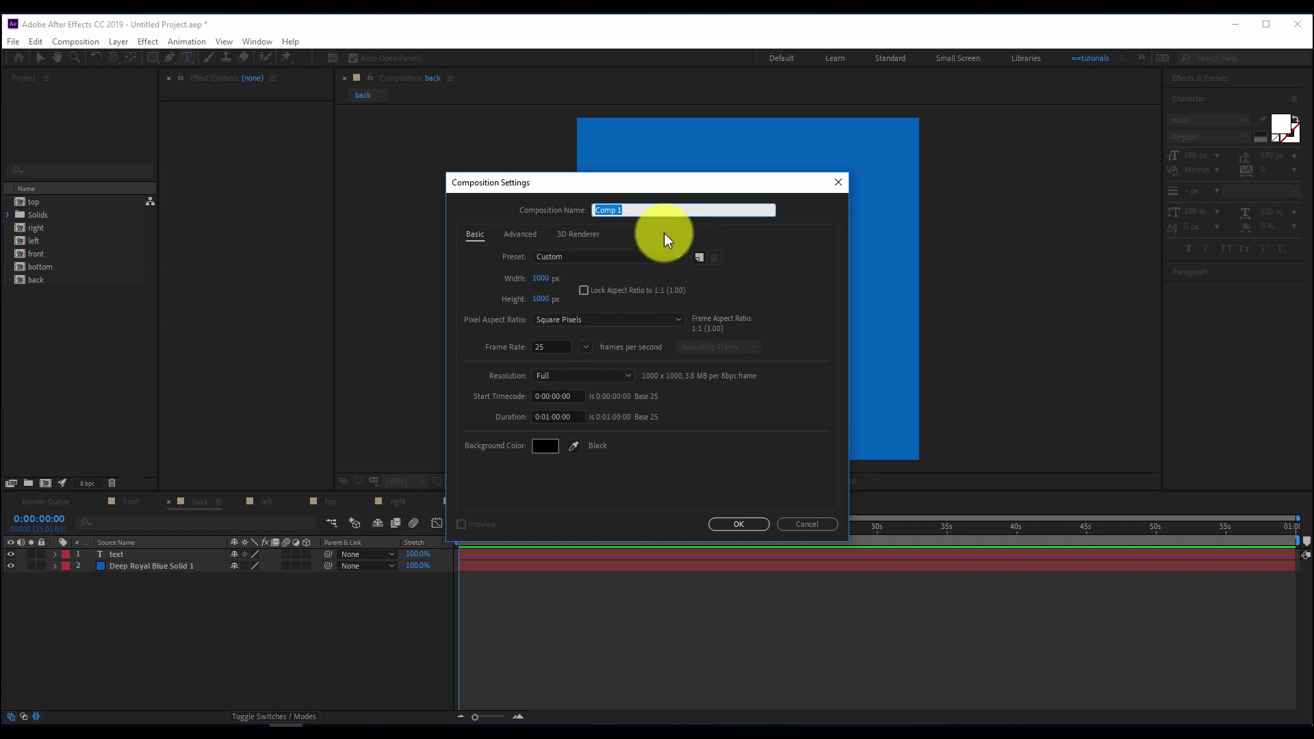
type("box")
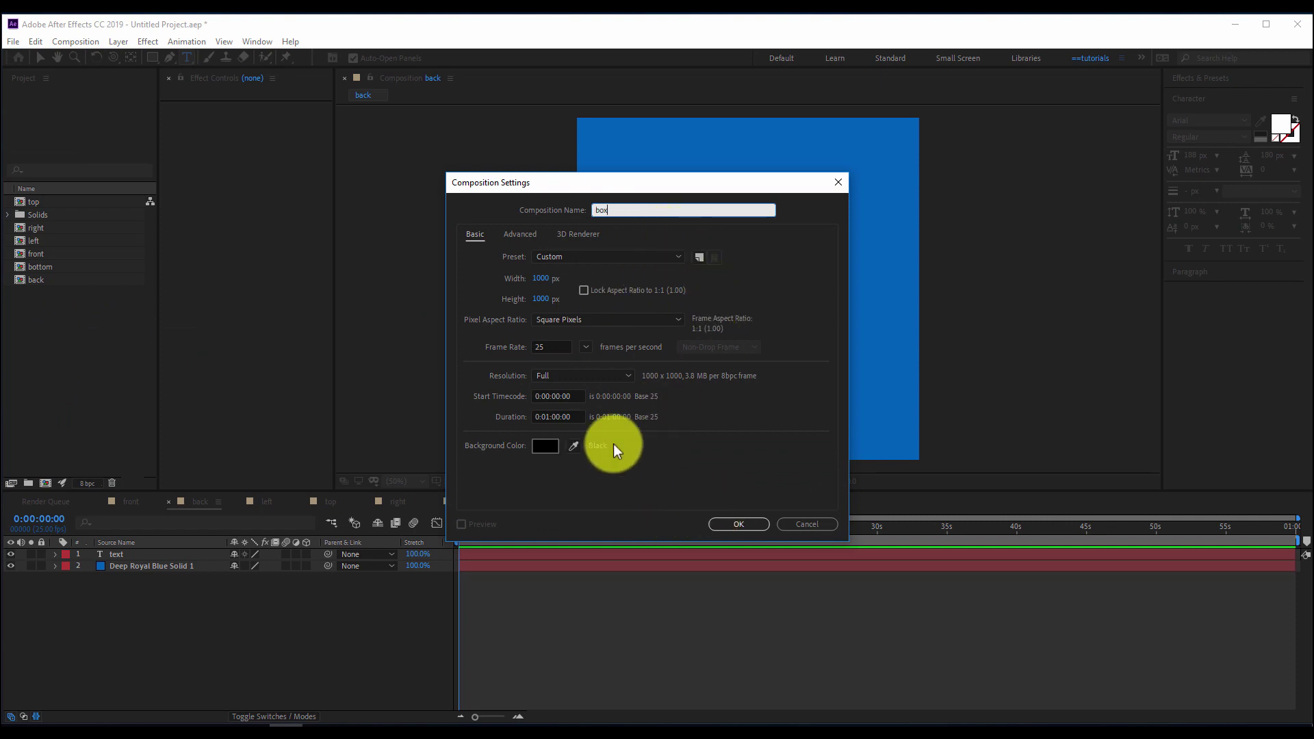
left_click(736, 525)
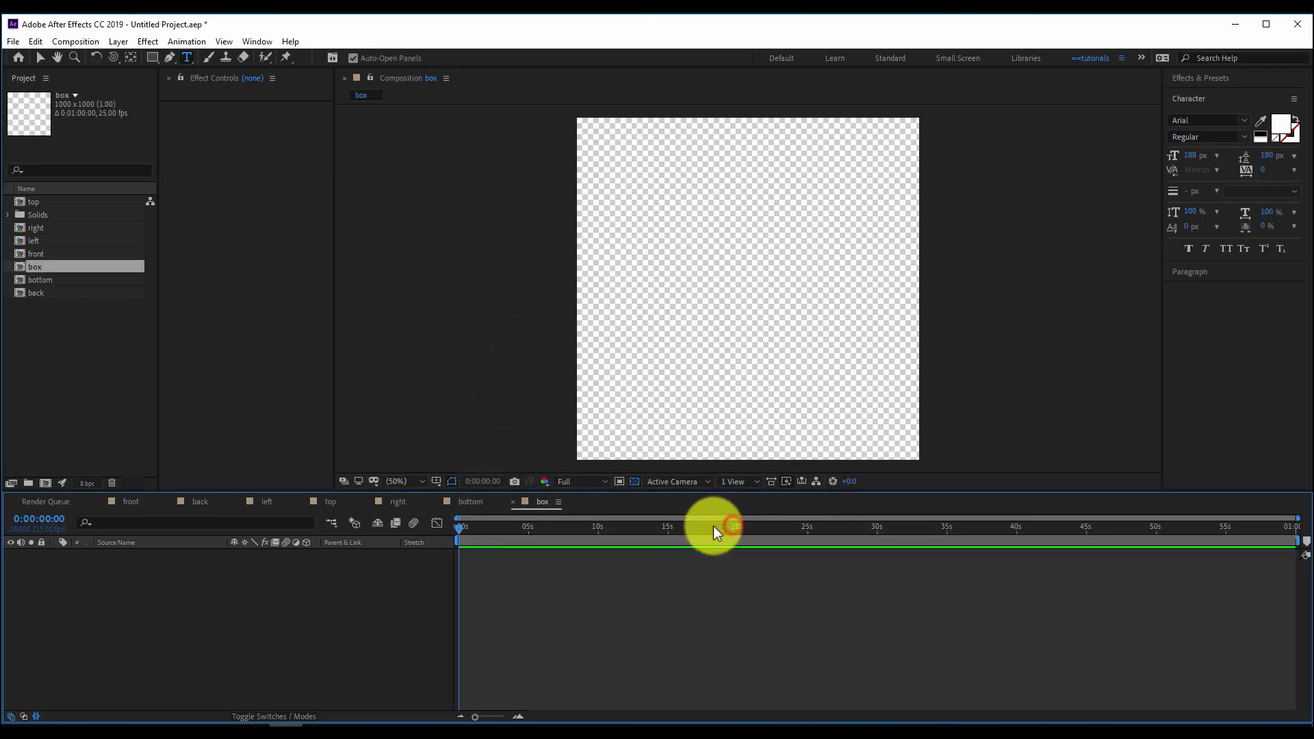
- Add the top, right, left, front, bottom and back compositions as layers in the box composition
left_click(26, 201)
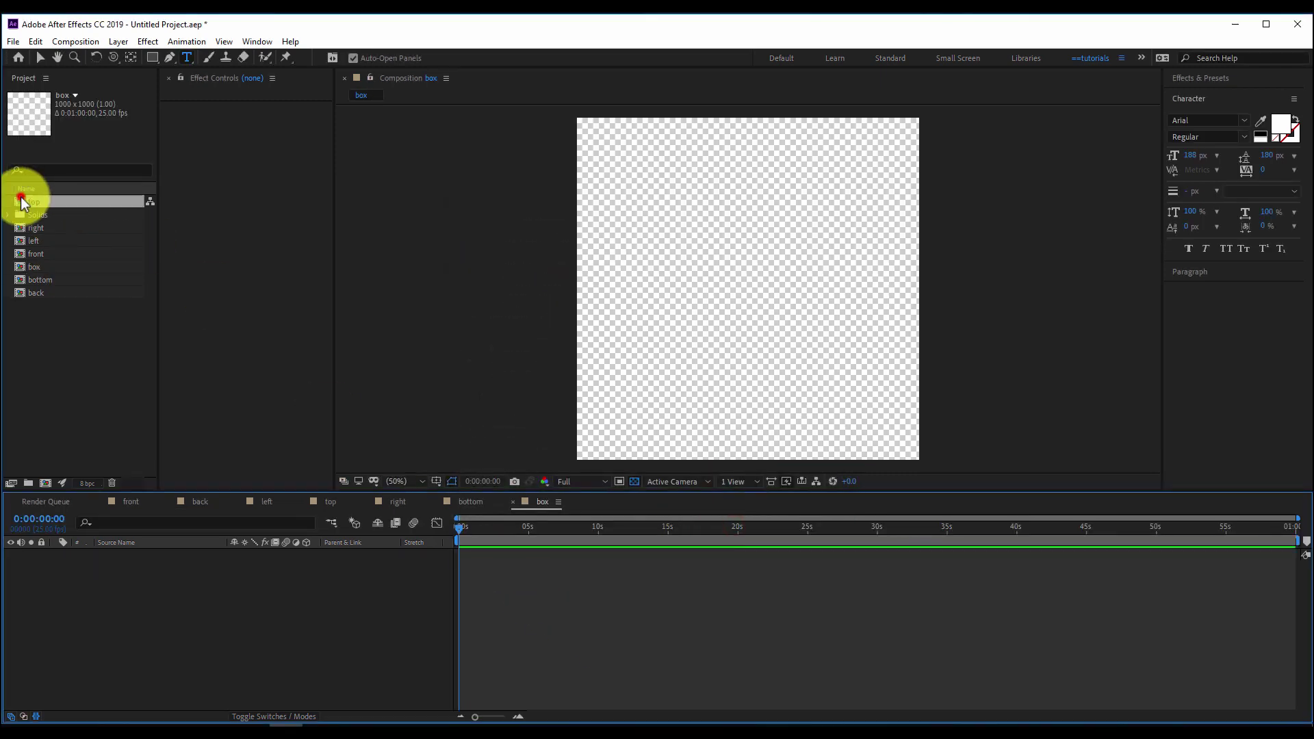
left_click(21, 227, "ctrl")
left_click(22, 240, "ctrl")
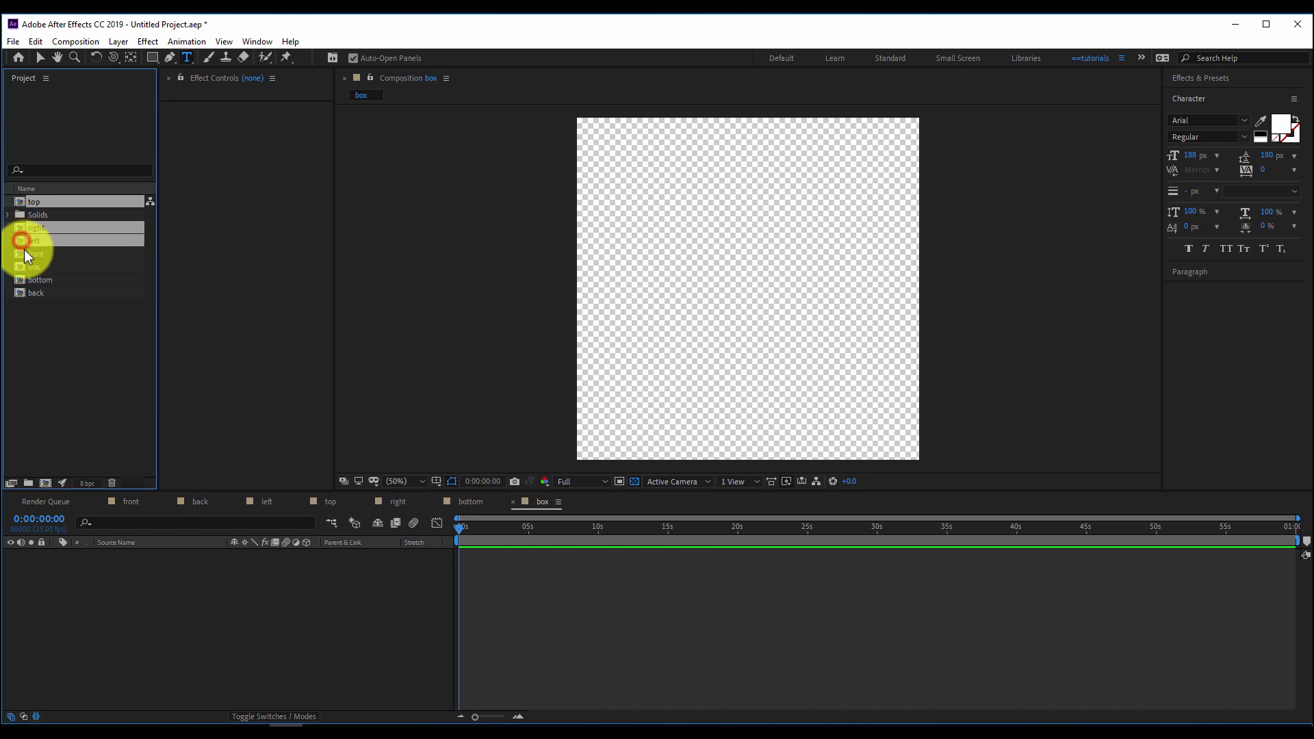
left_click(21, 253, "ctrl")
left_click(18, 279, "ctrl")
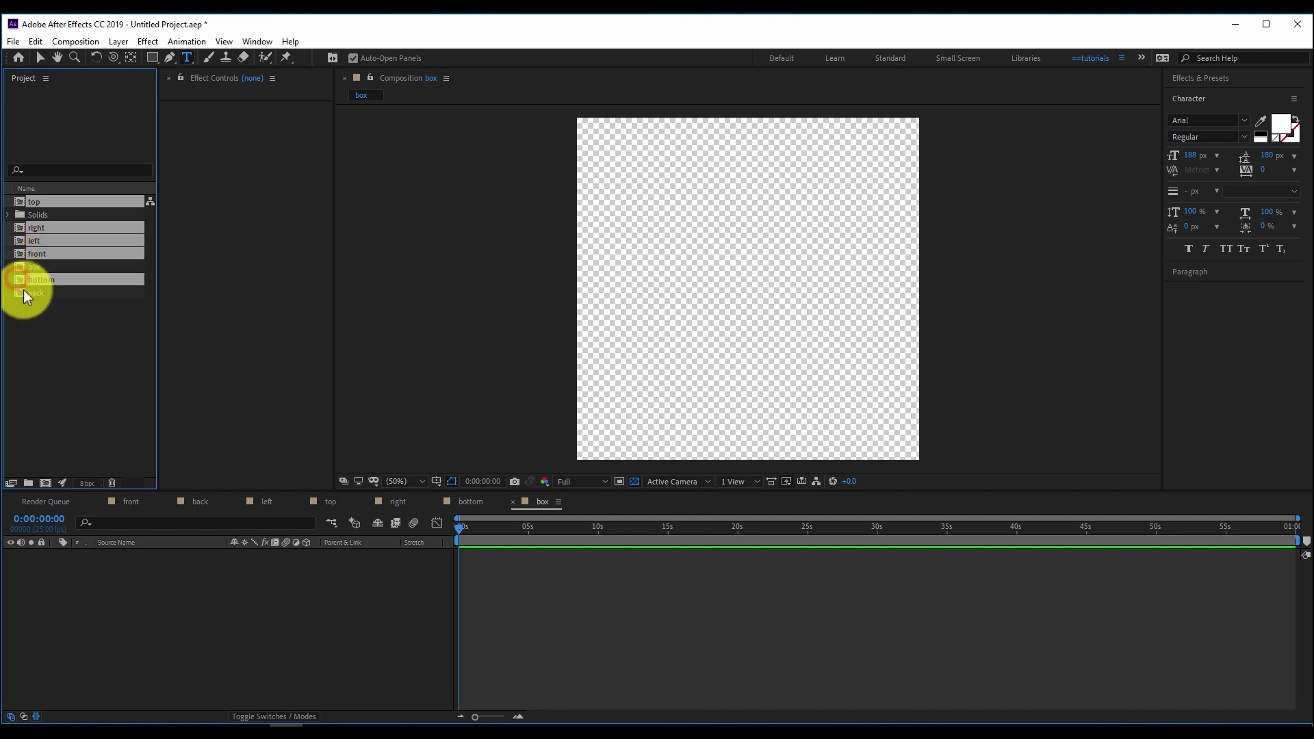
left_click(25, 293, "ctrl")
left_click_drag(23, 293, 211, 599)
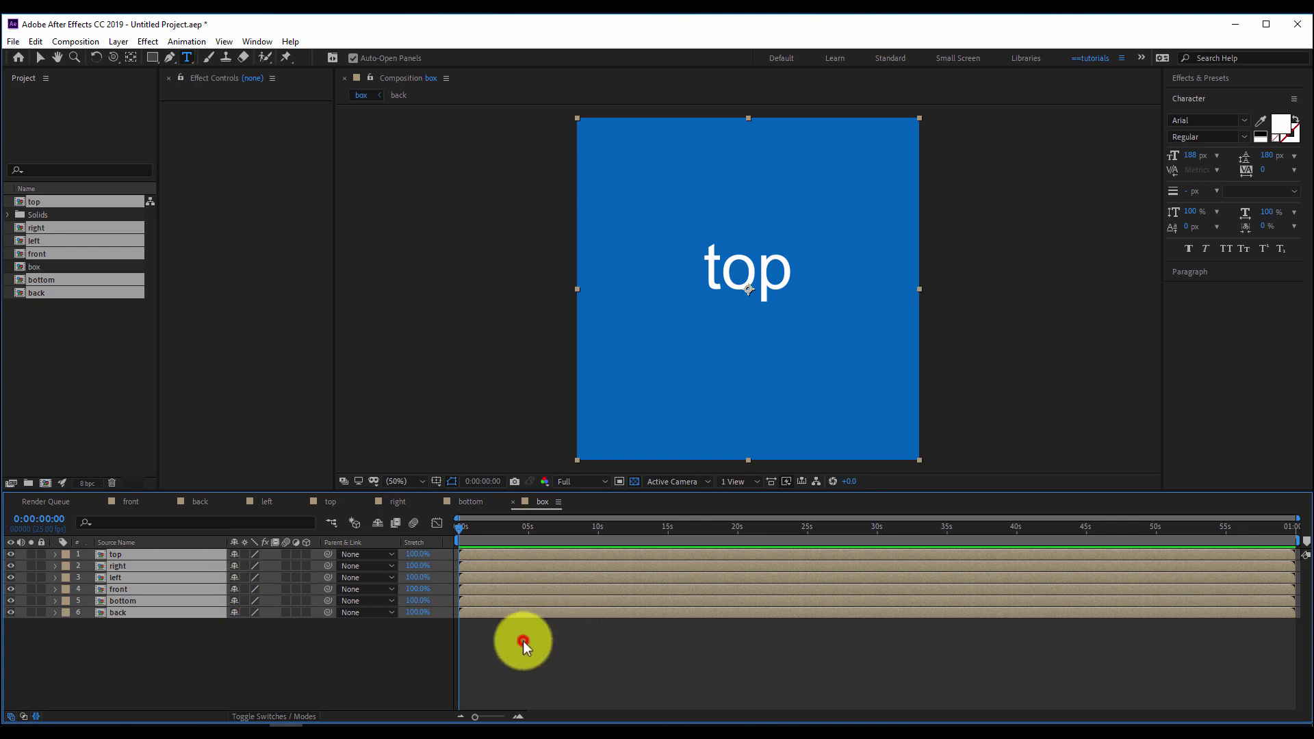
left_click(523, 640)
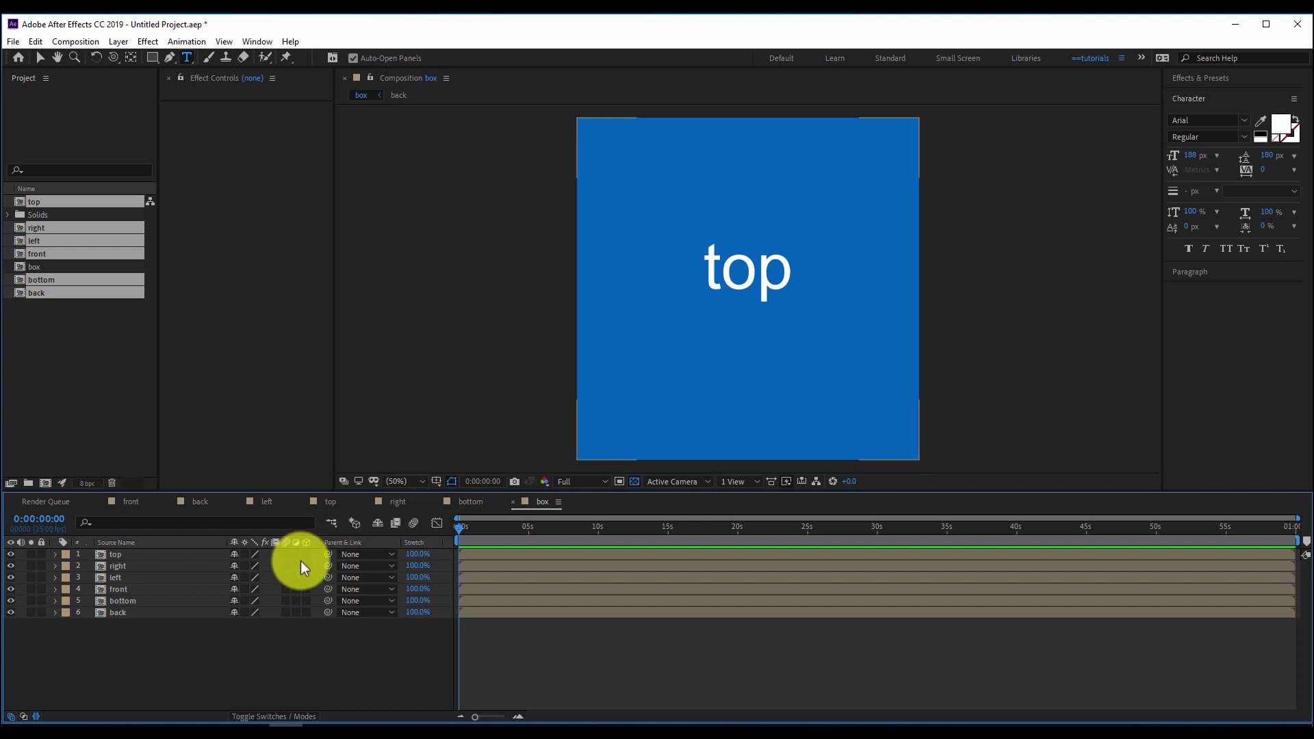
- Make all six face layers 3D and display the box composition in Custom View 1
left_click_drag(307, 554, 306, 620)
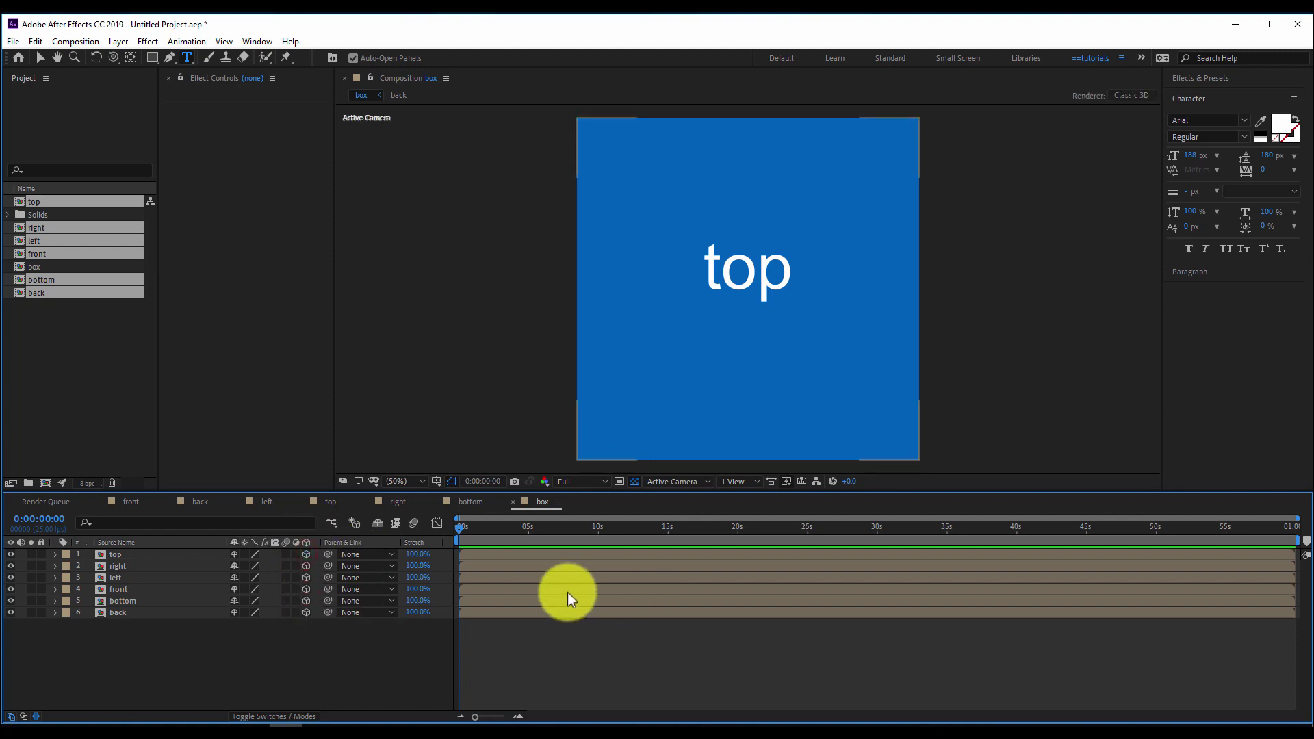
left_click(672, 482)
left_click(681, 609)
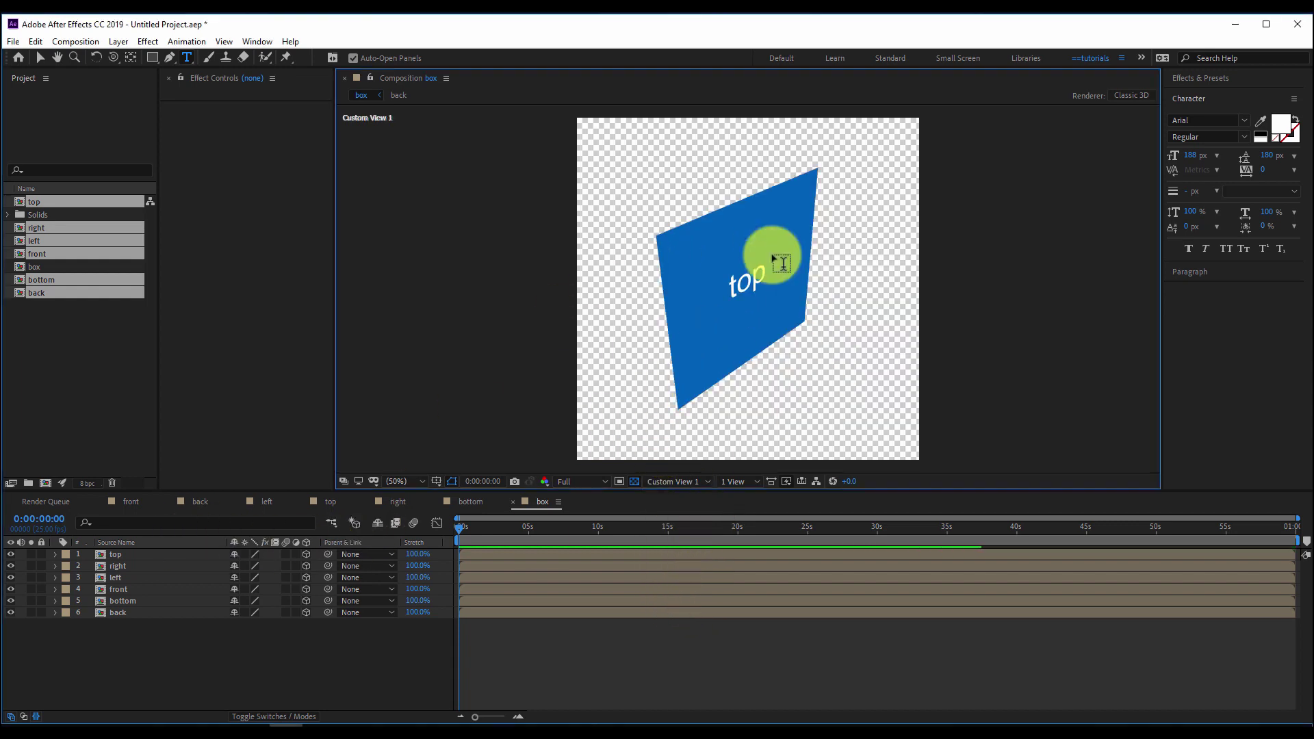
left_click(491, 553)
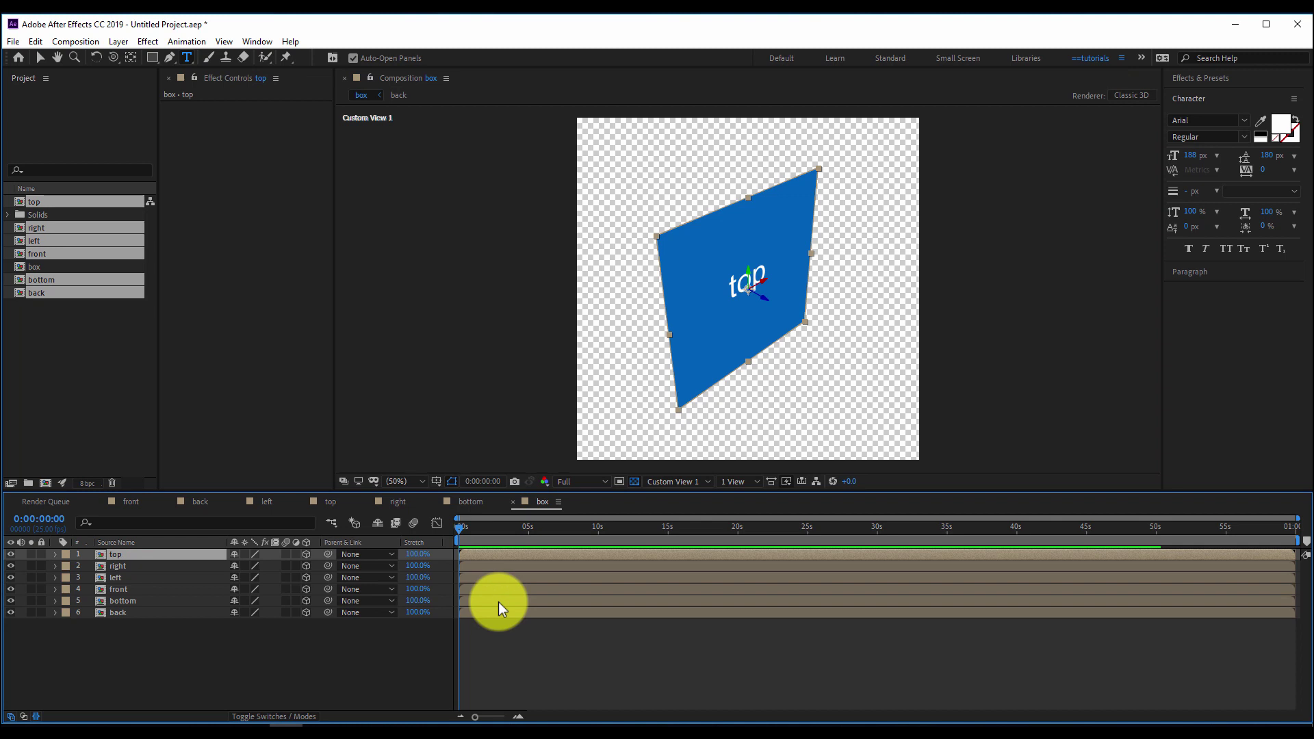
left_click(494, 611, "shift")
left_click(336, 645)
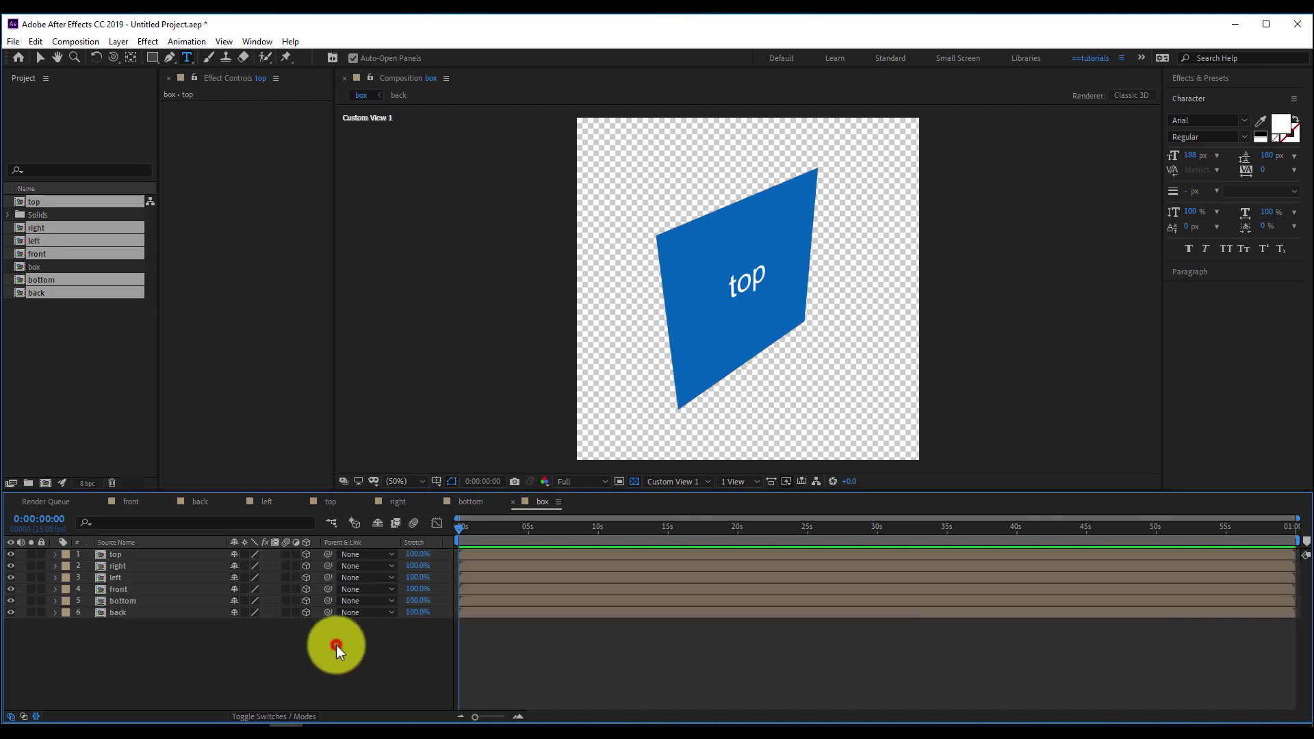
- Solo the front and top layers and rotate the top layer about its X axis until it lies horizontal
left_click(31, 589)
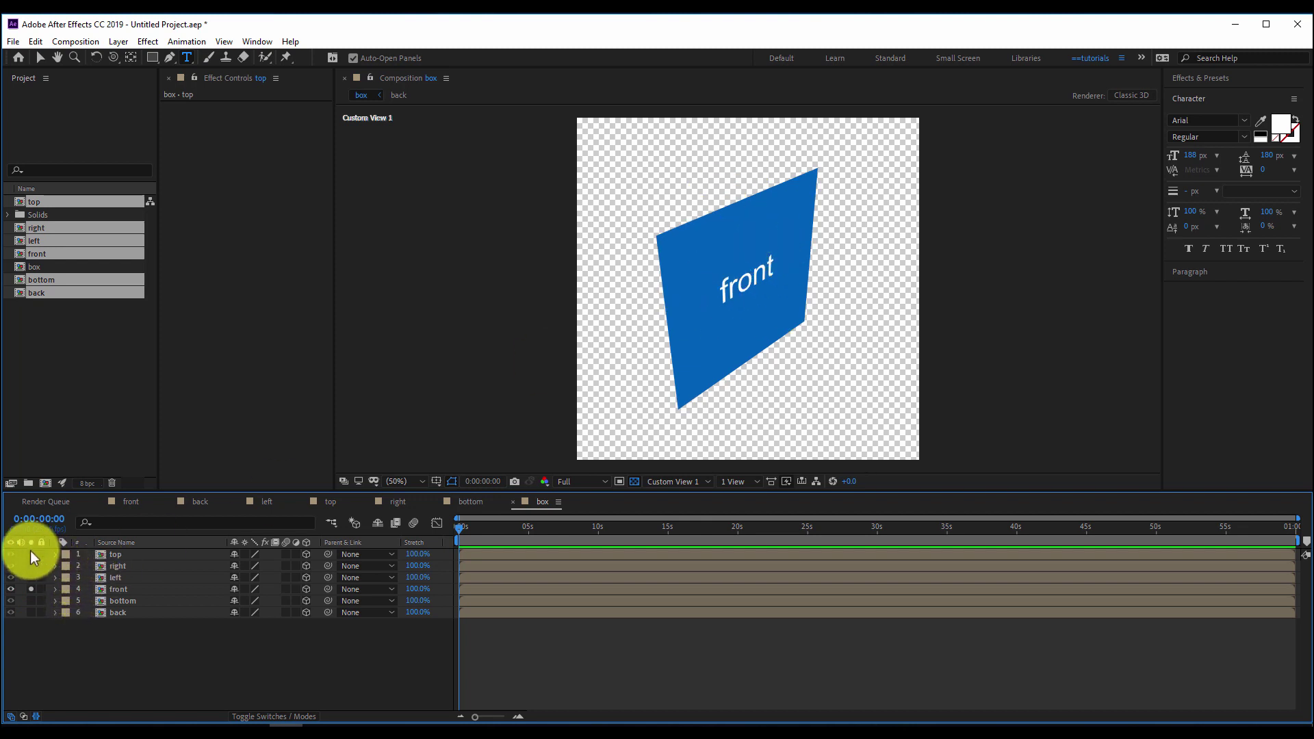
left_click(31, 554)
left_click(124, 553)
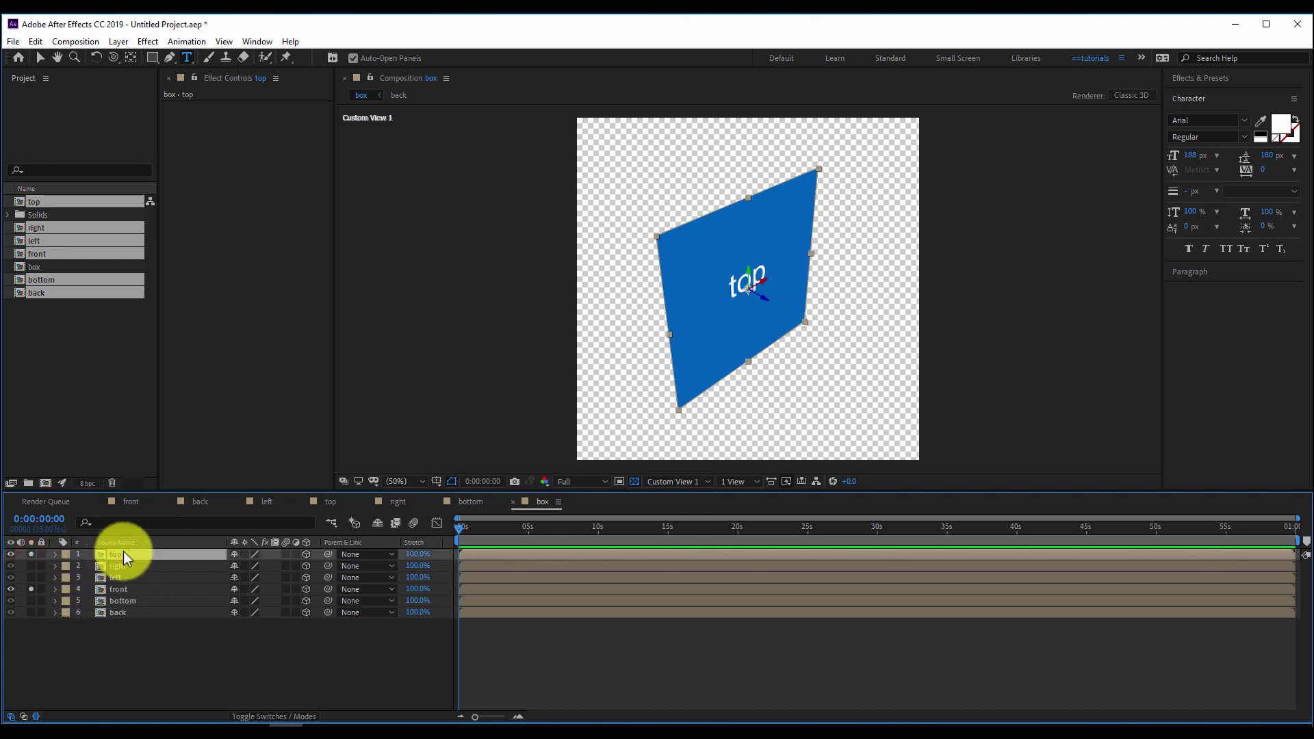
key("w")
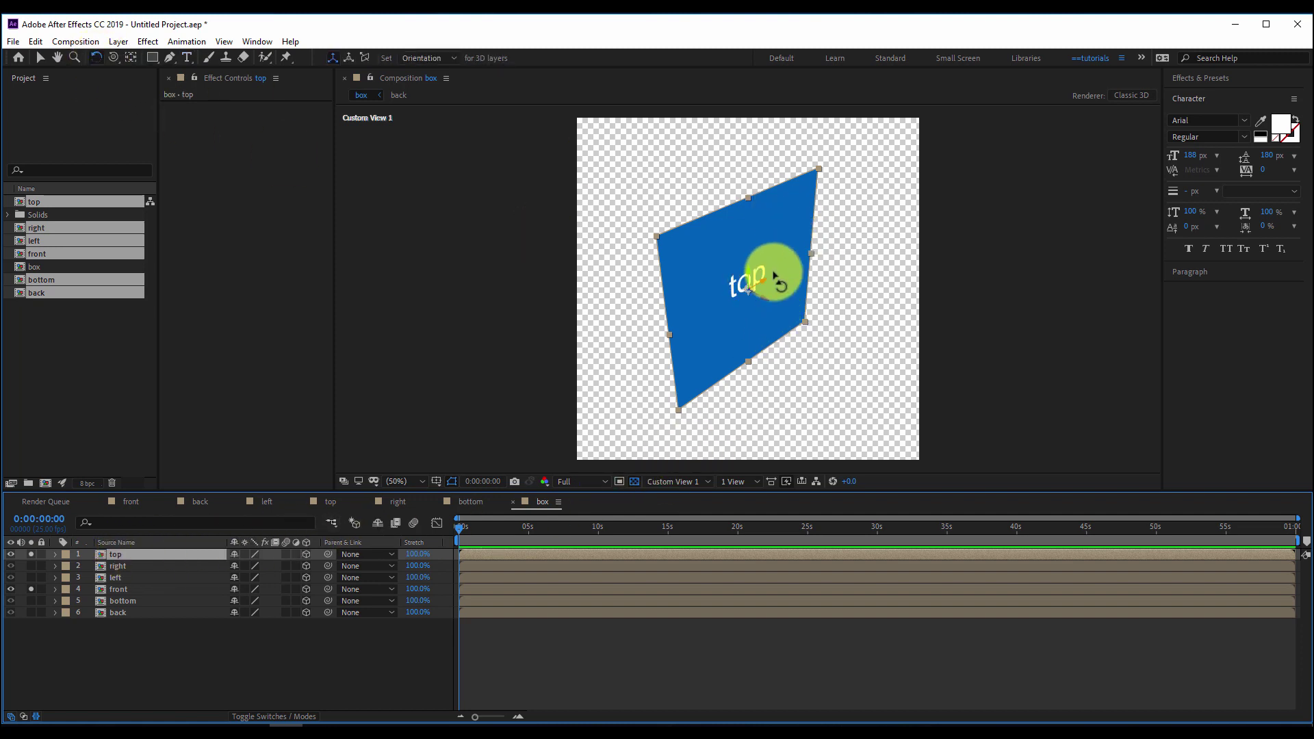
left_click_drag(762, 282, 733, 258)
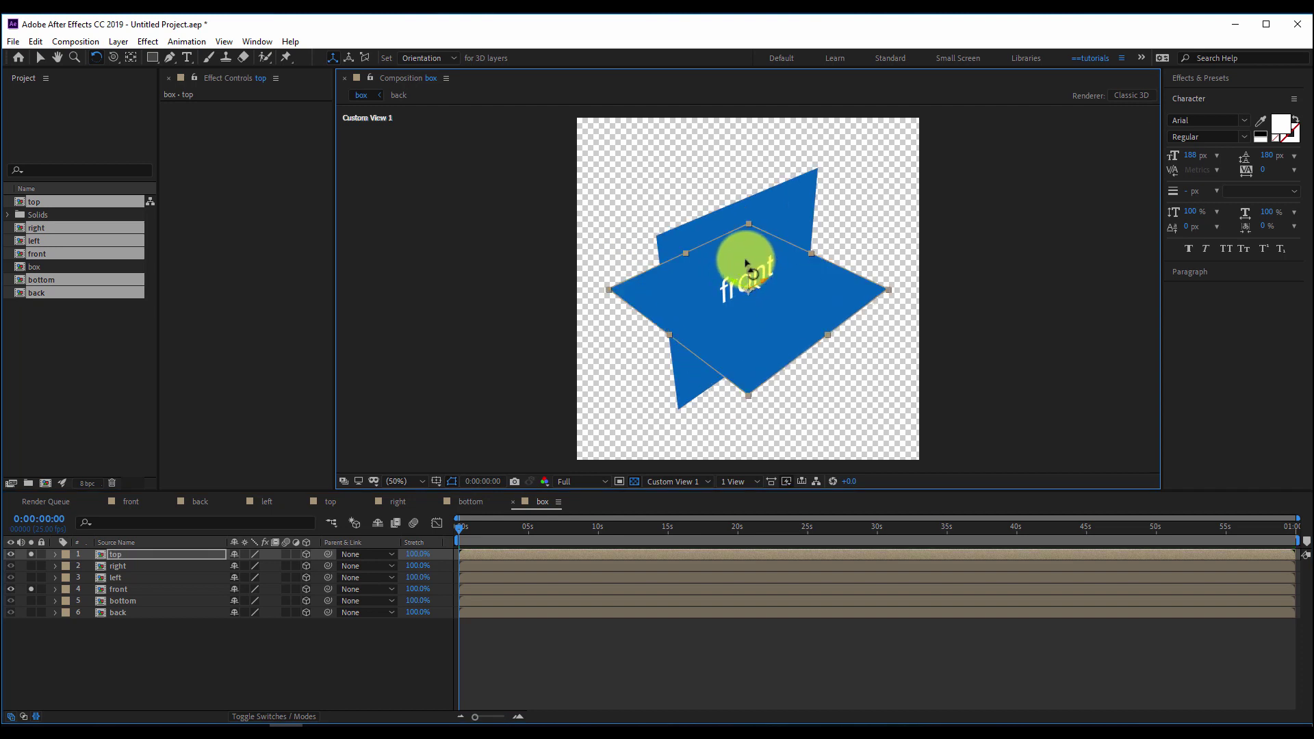
- Solo only the right layer and rotate it about its Y axis until it stands perpendicular to the front face, facing outward
left_click(31, 589)
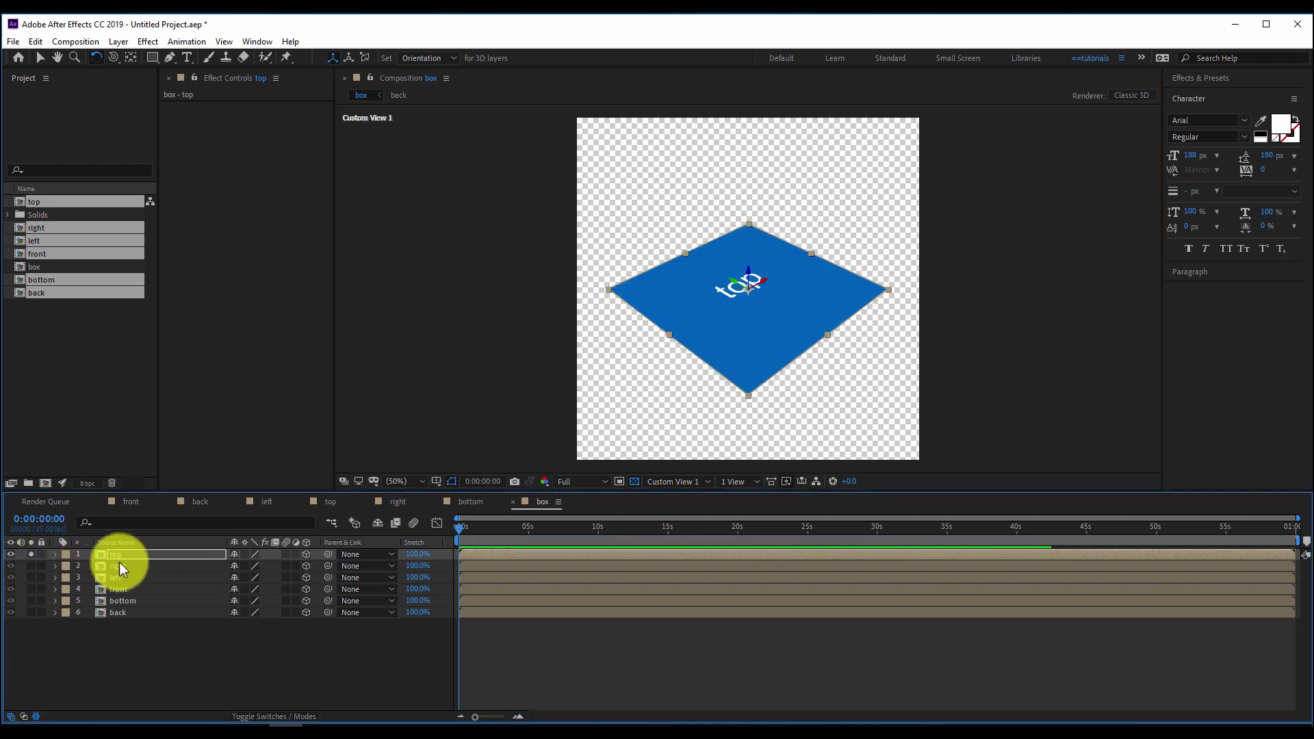
left_click(31, 565)
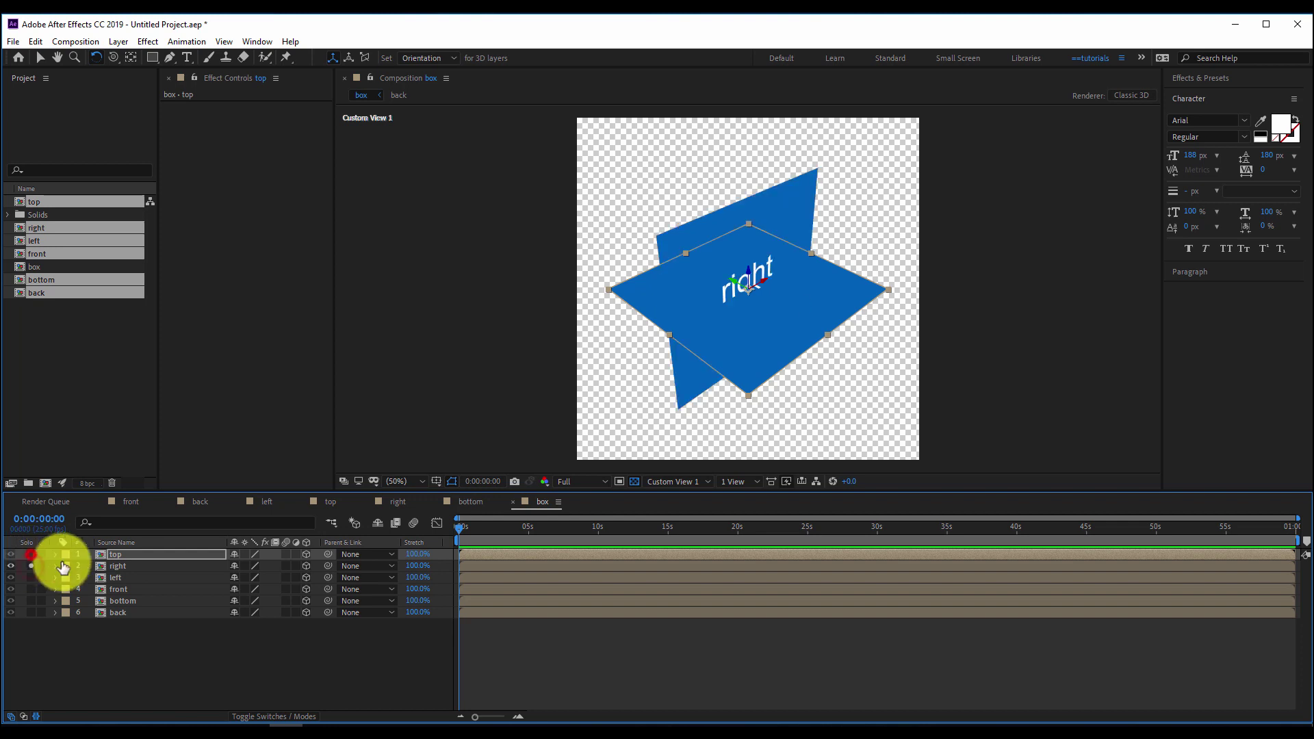
left_click(31, 553)
left_click(118, 566)
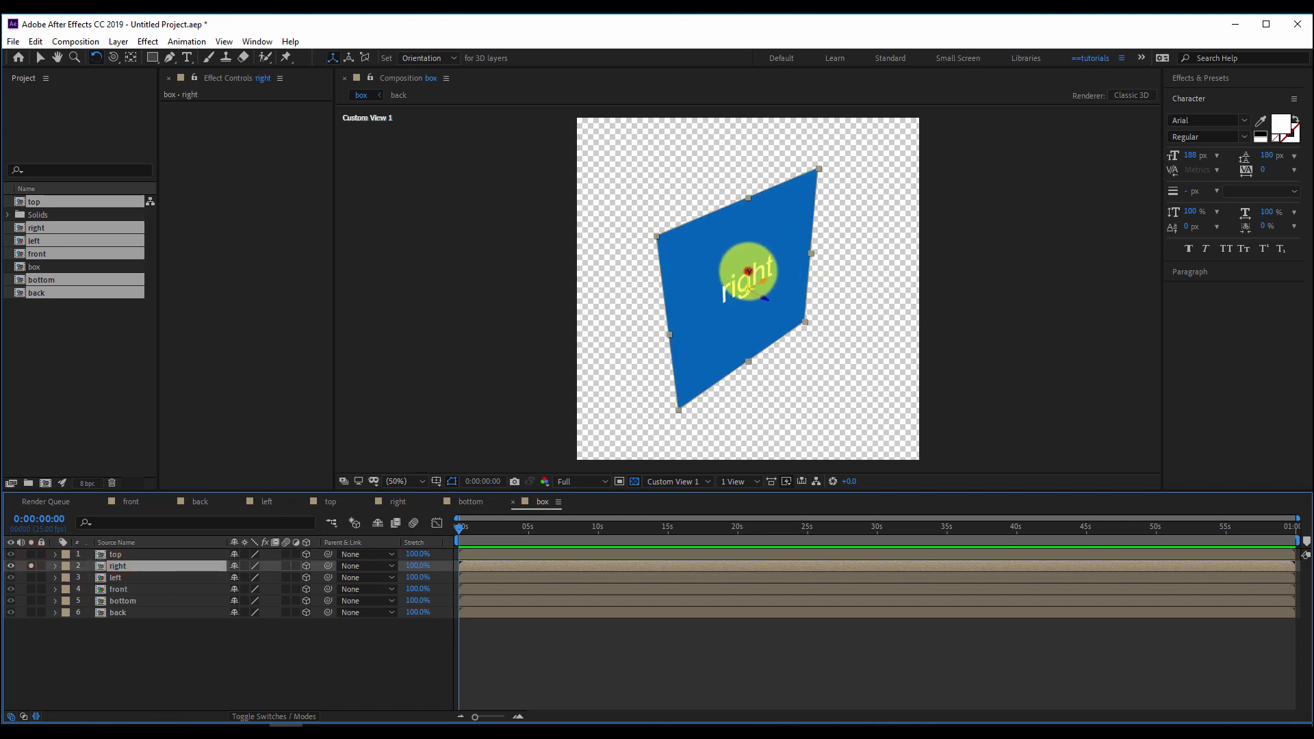
left_click_drag(748, 270, 783, 272)
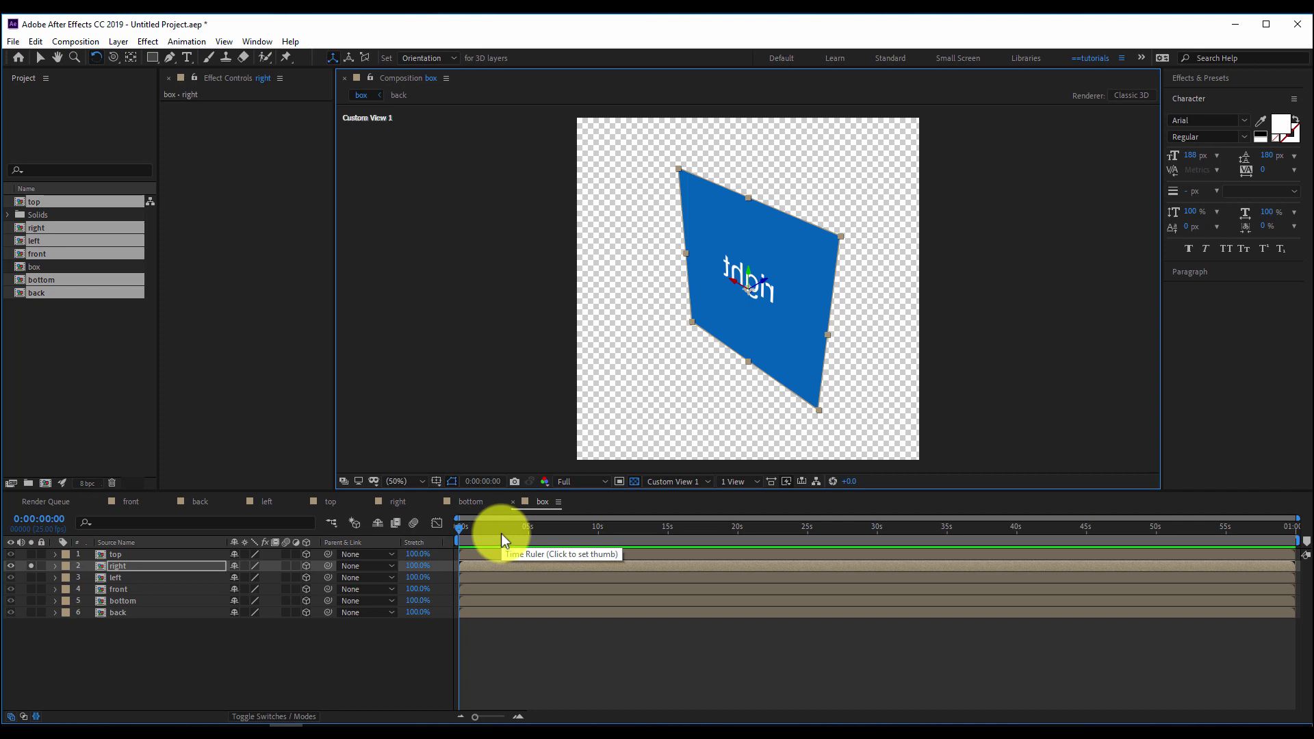
- Solo only the left layer and turn it about its Y axis in the opposite direction until it is perpendicular to the front face
left_click(31, 577)
left_click(31, 565)
left_click(129, 577)
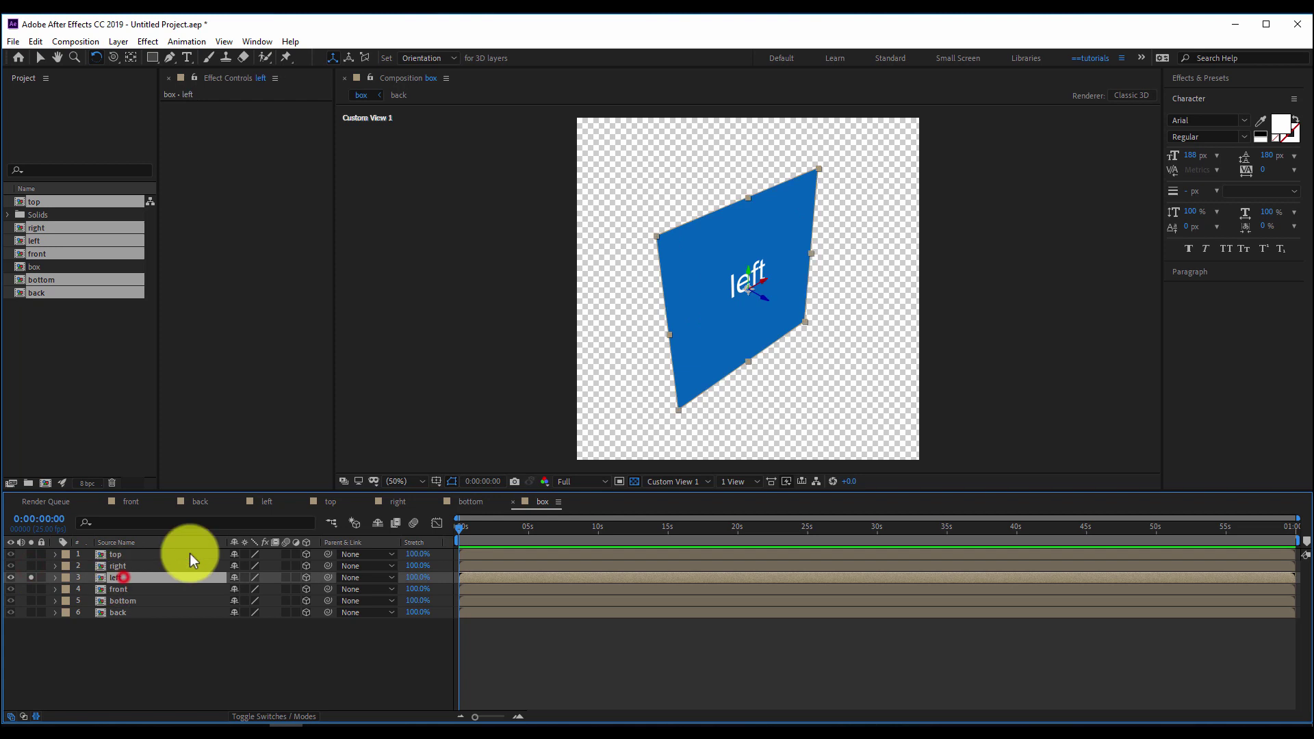
left_click_drag(749, 275, 710, 278)
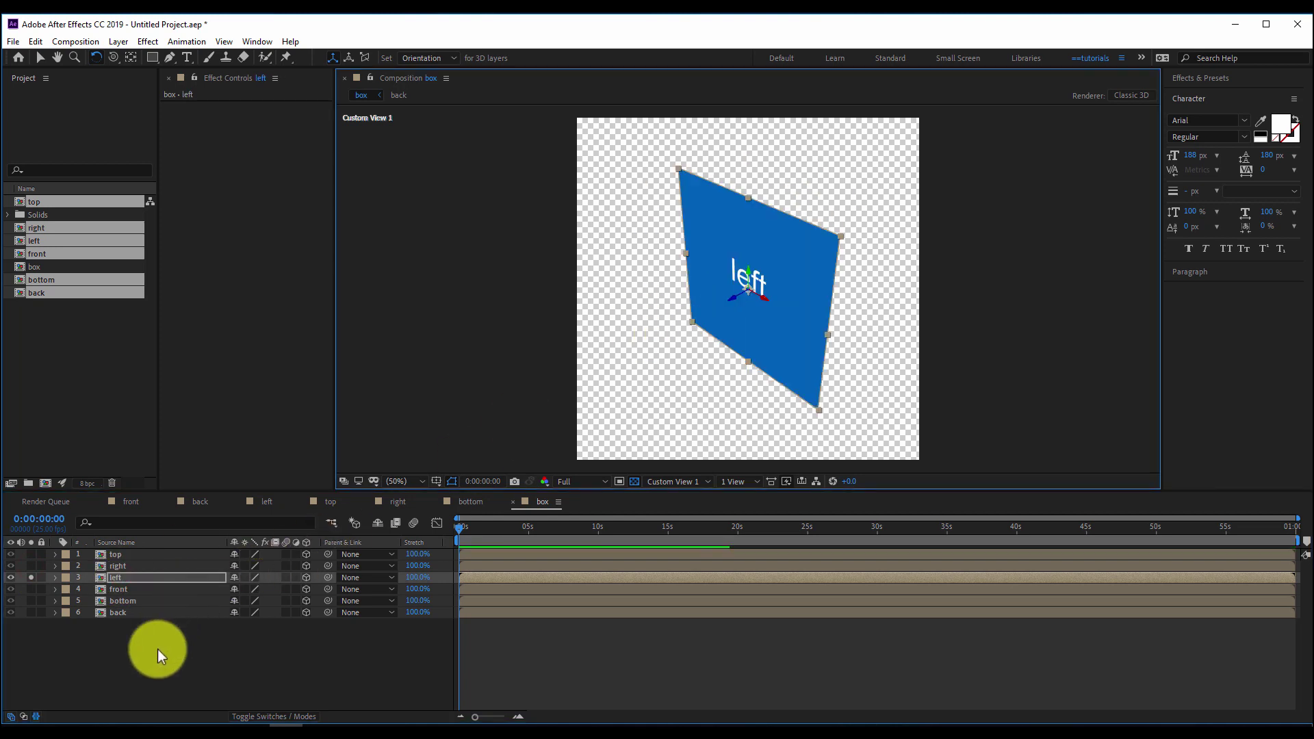
- Solo only the bottom layer and rotate it about its X axis until it lies horizontal, facing downward
left_click(32, 581)
left_click(32, 588)
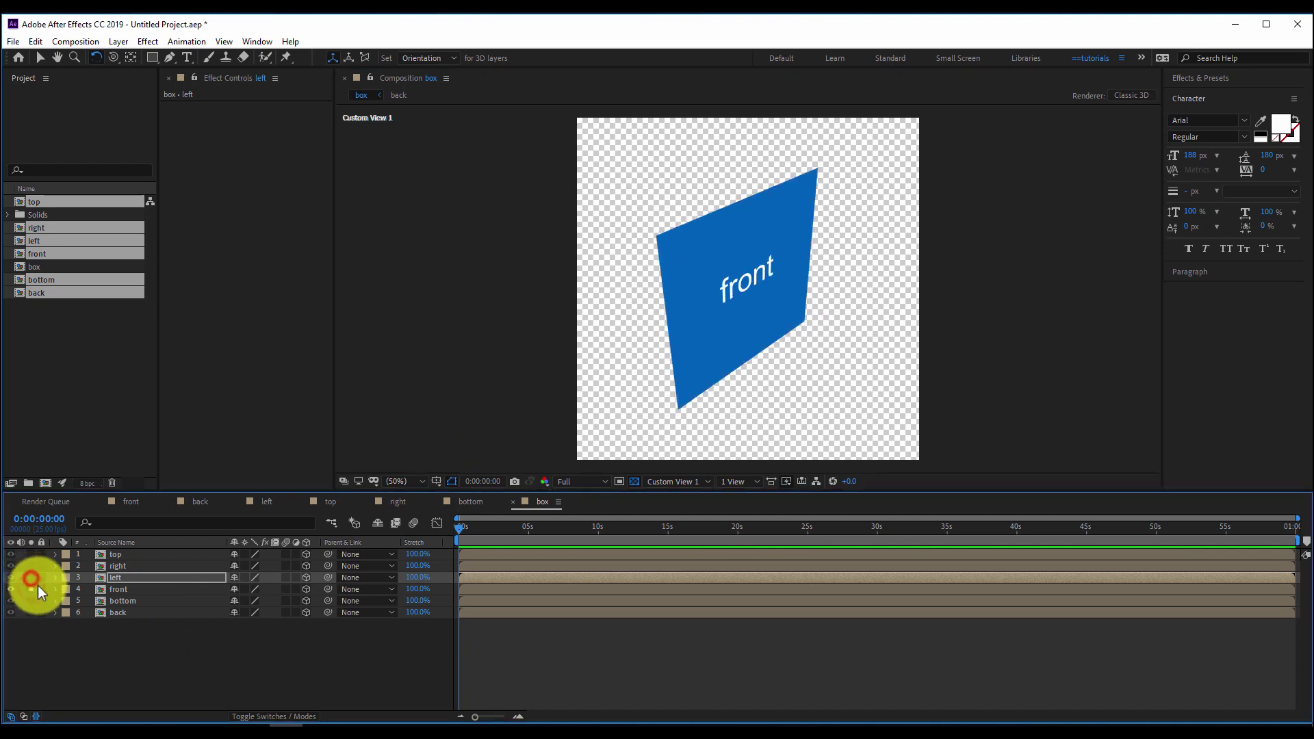
left_click(32, 600)
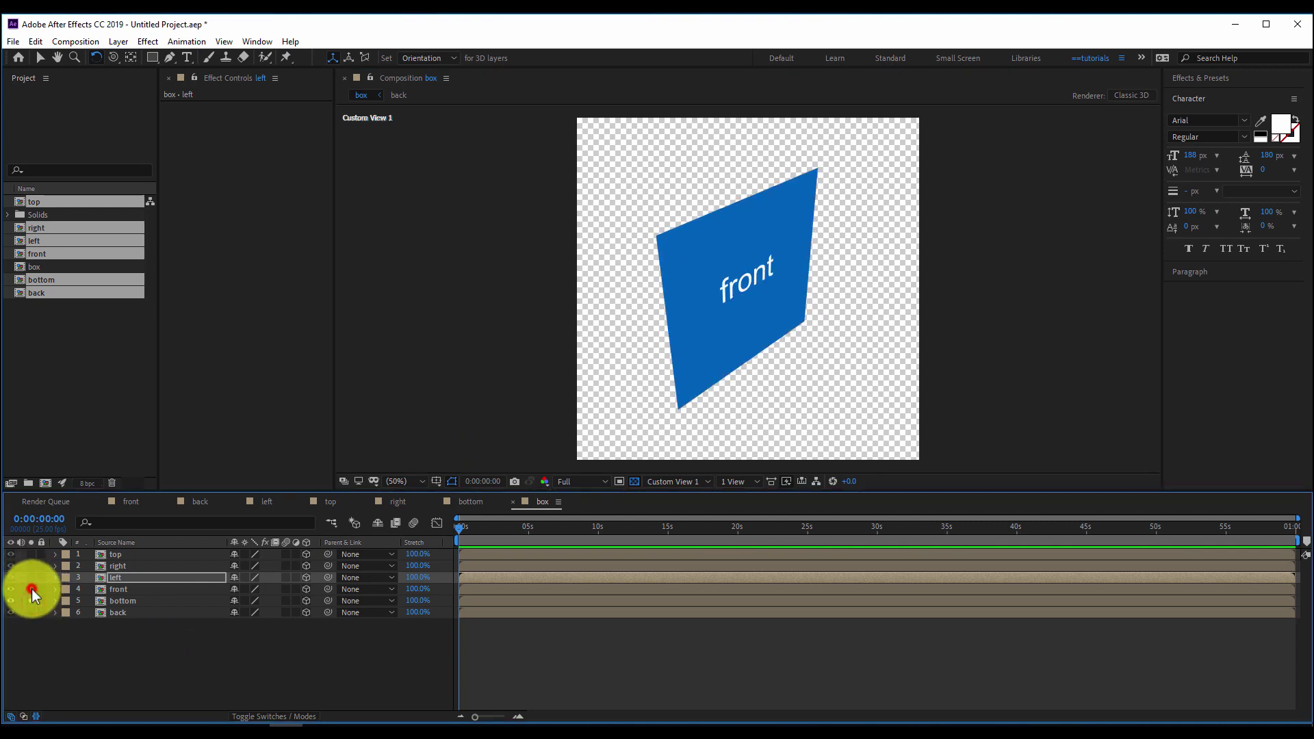
left_click(127, 600)
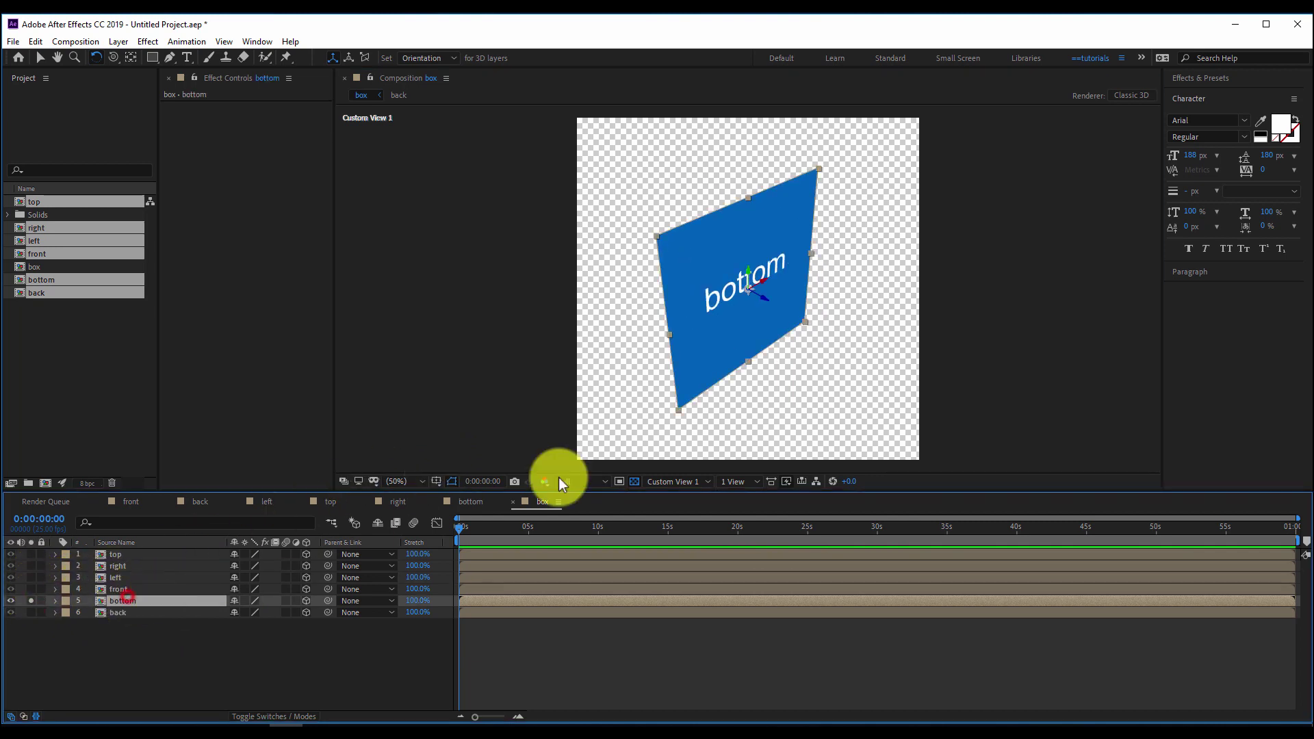
left_click_drag(762, 283, 797, 254)
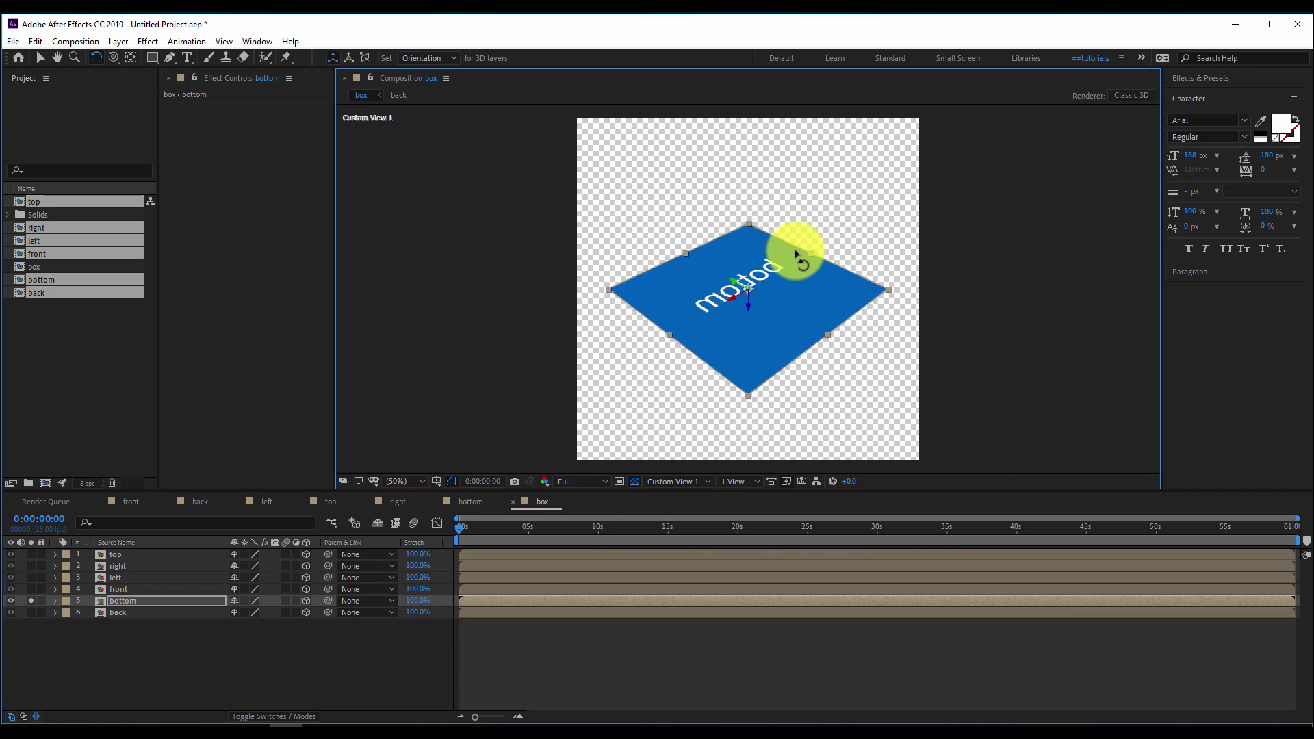
left_click(382, 651)
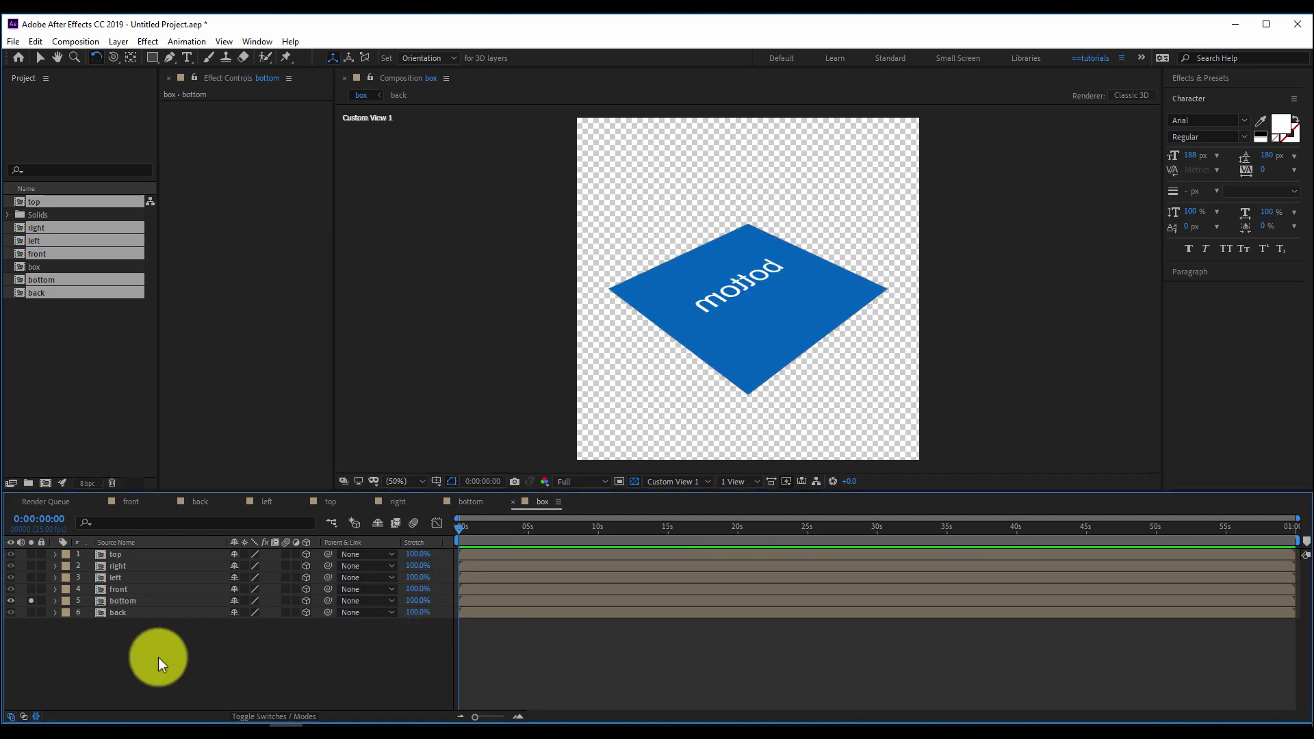
- Solo the back layer, rotate it a half turn about its Y axis to face backward, and unsolo it to show all faces
left_click(30, 613)
left_click(30, 601)
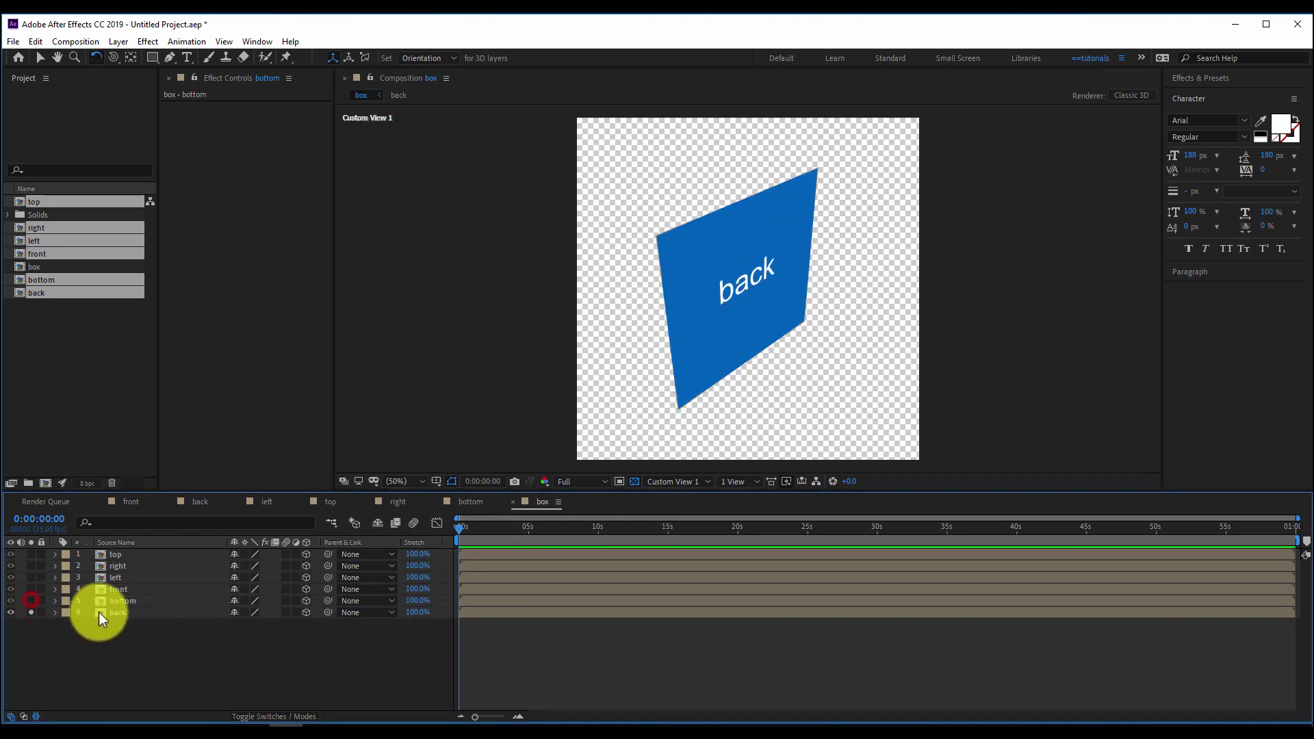
left_click(113, 613)
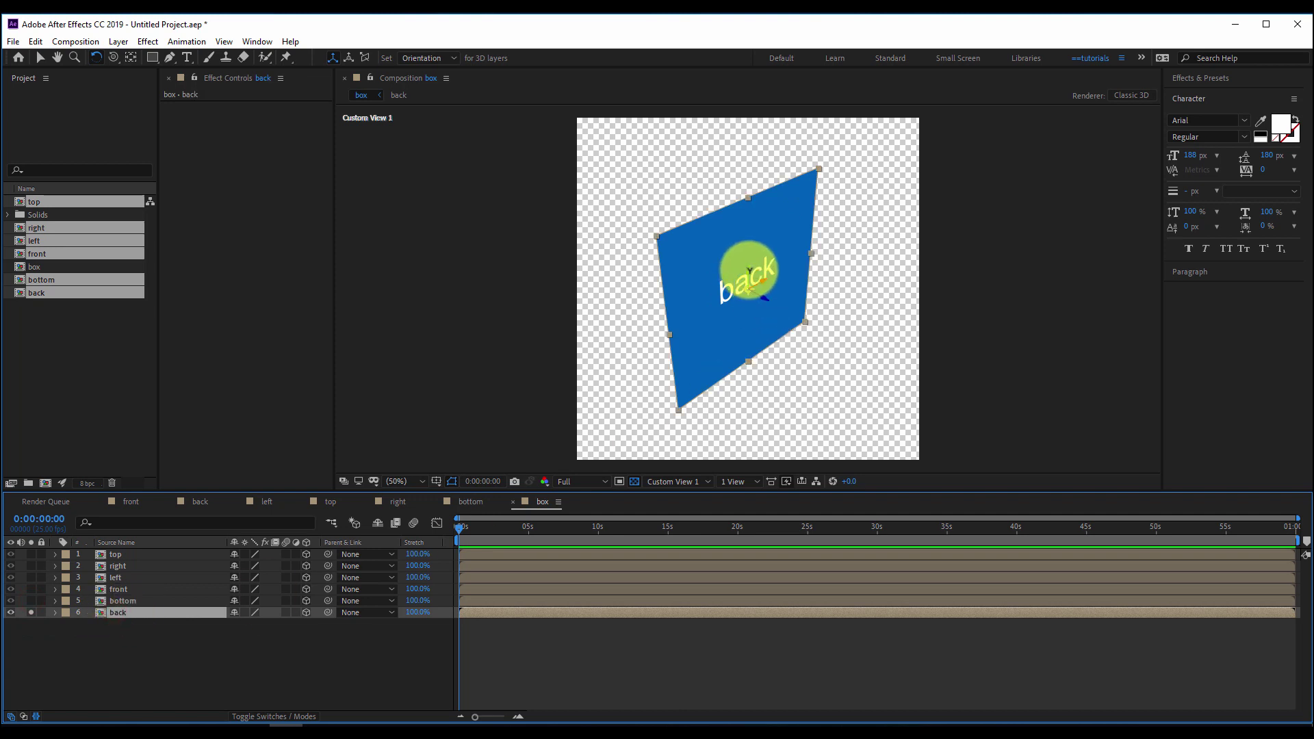
left_click_drag(749, 271, 806, 276)
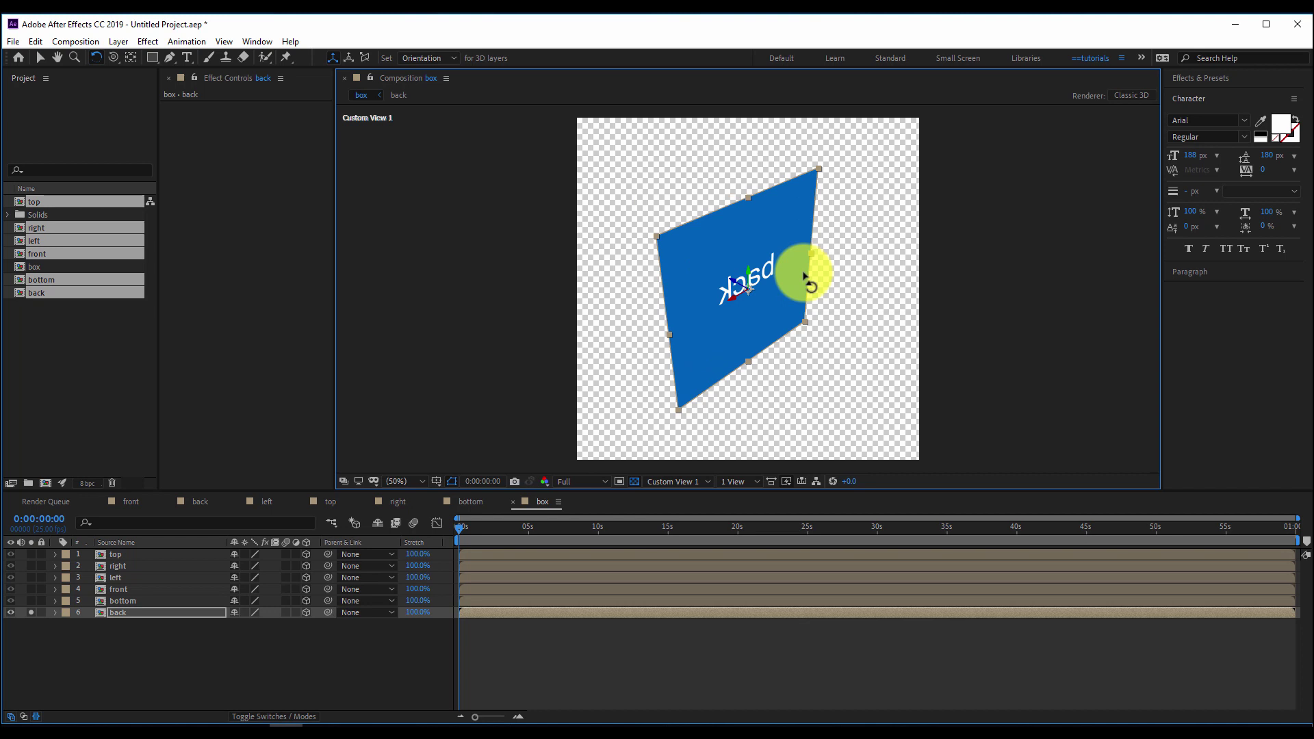
left_click(516, 646)
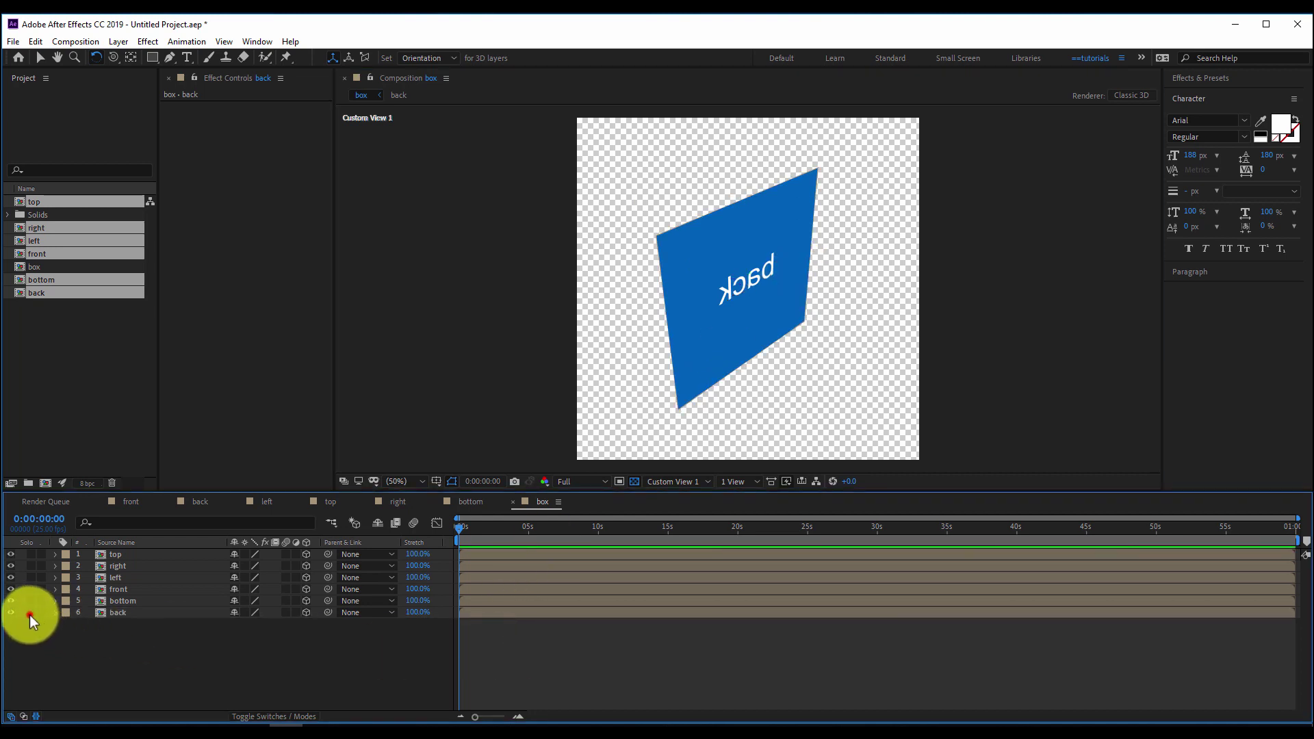
left_click(30, 613)
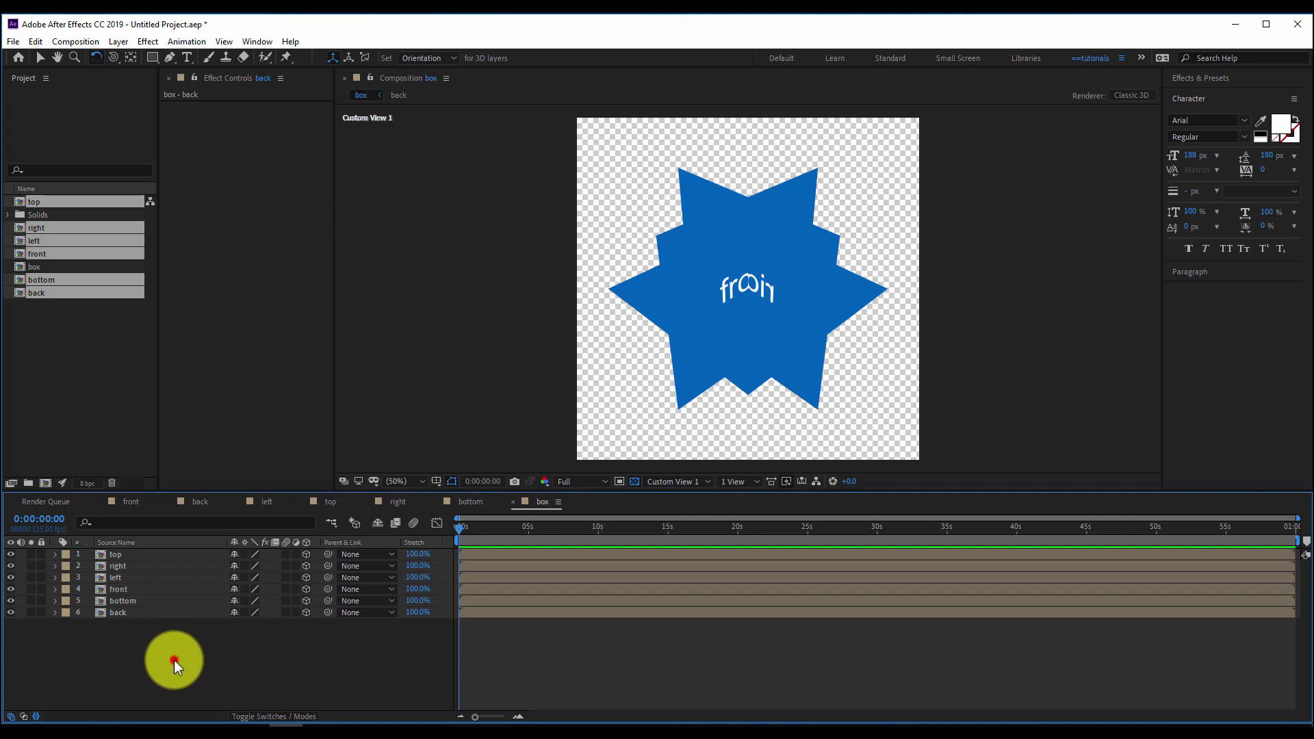
- Set the Z value of the Anchor Point of all six face layers to 500
left_click(118, 556)
left_click(121, 614, "shift")
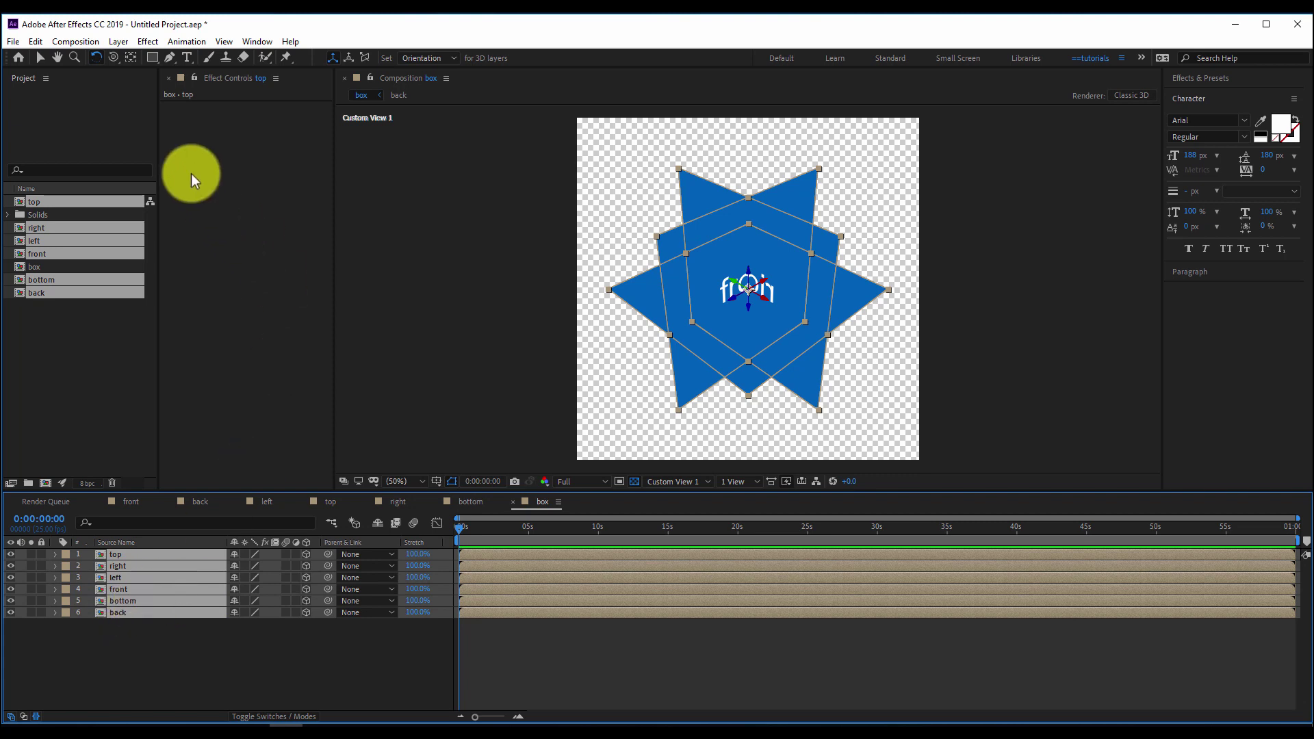
key("a")
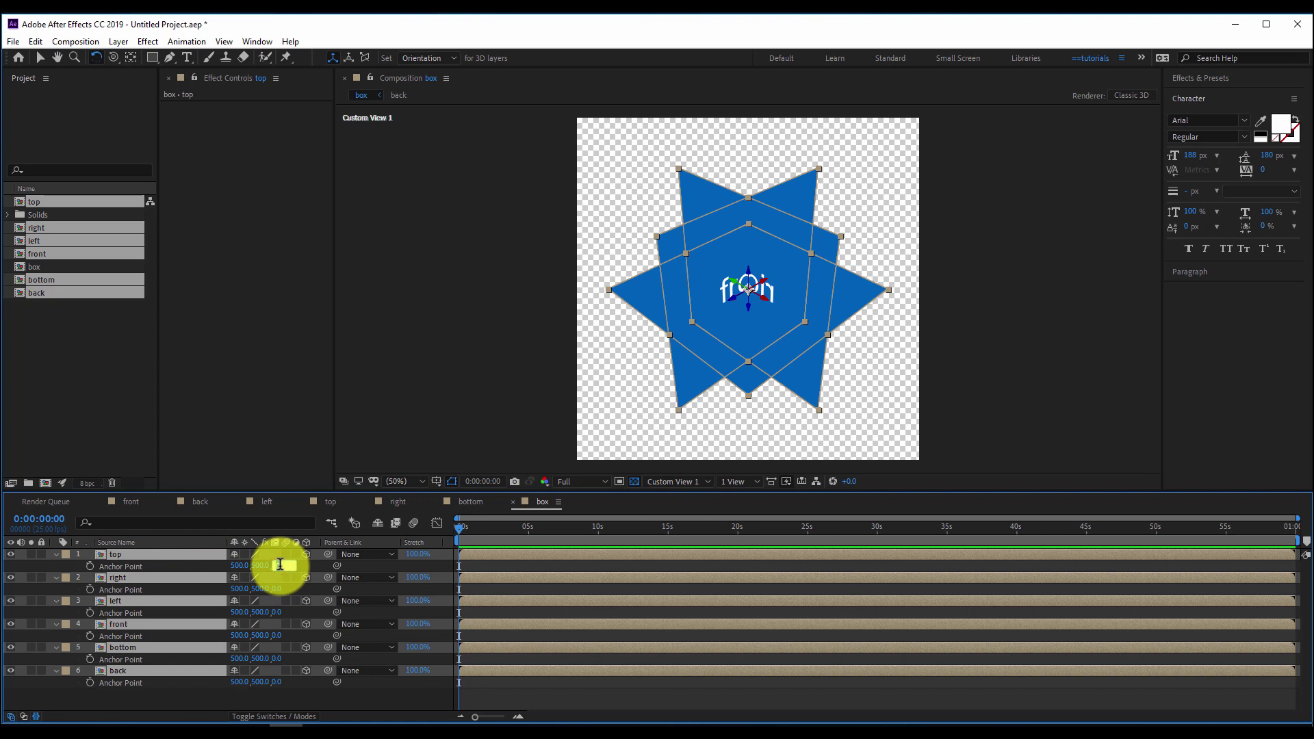
key("Return")
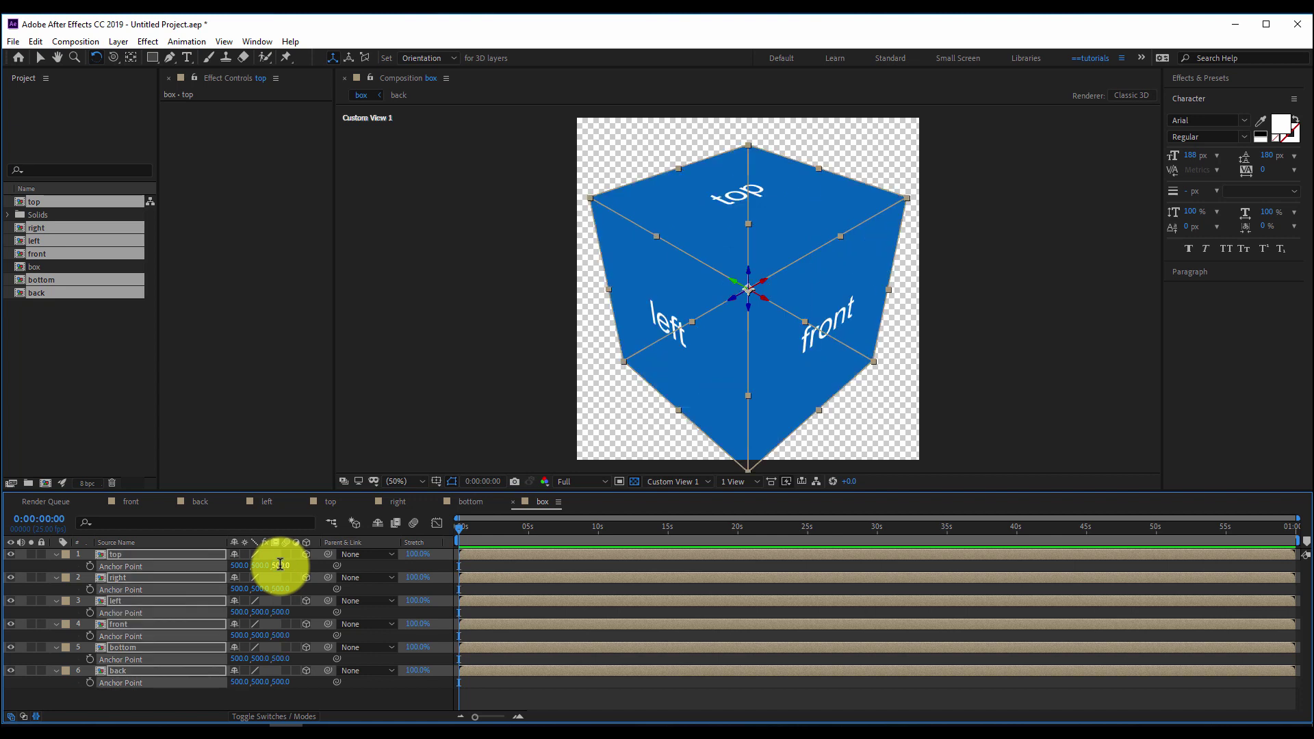
left_click(574, 697)
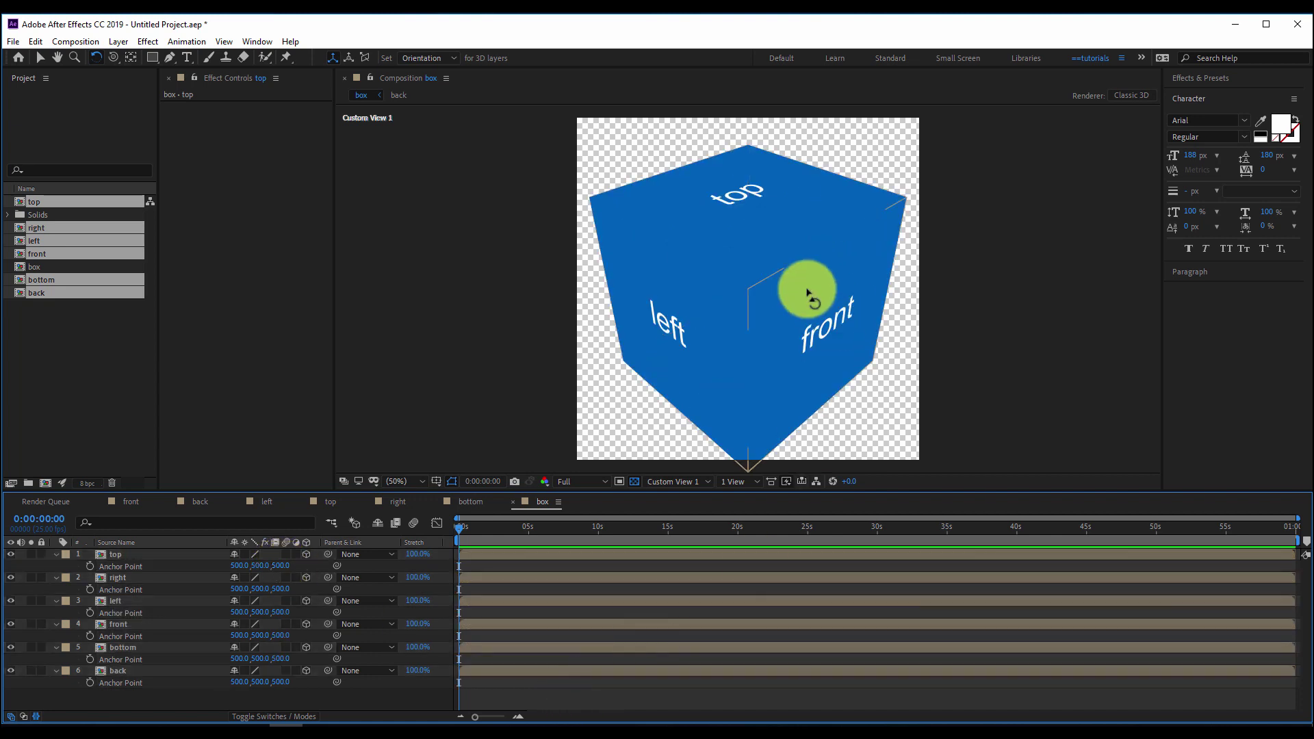
- Examine the assembled box as a whole from a more distant, lower angle in Custom View 1
key("c")
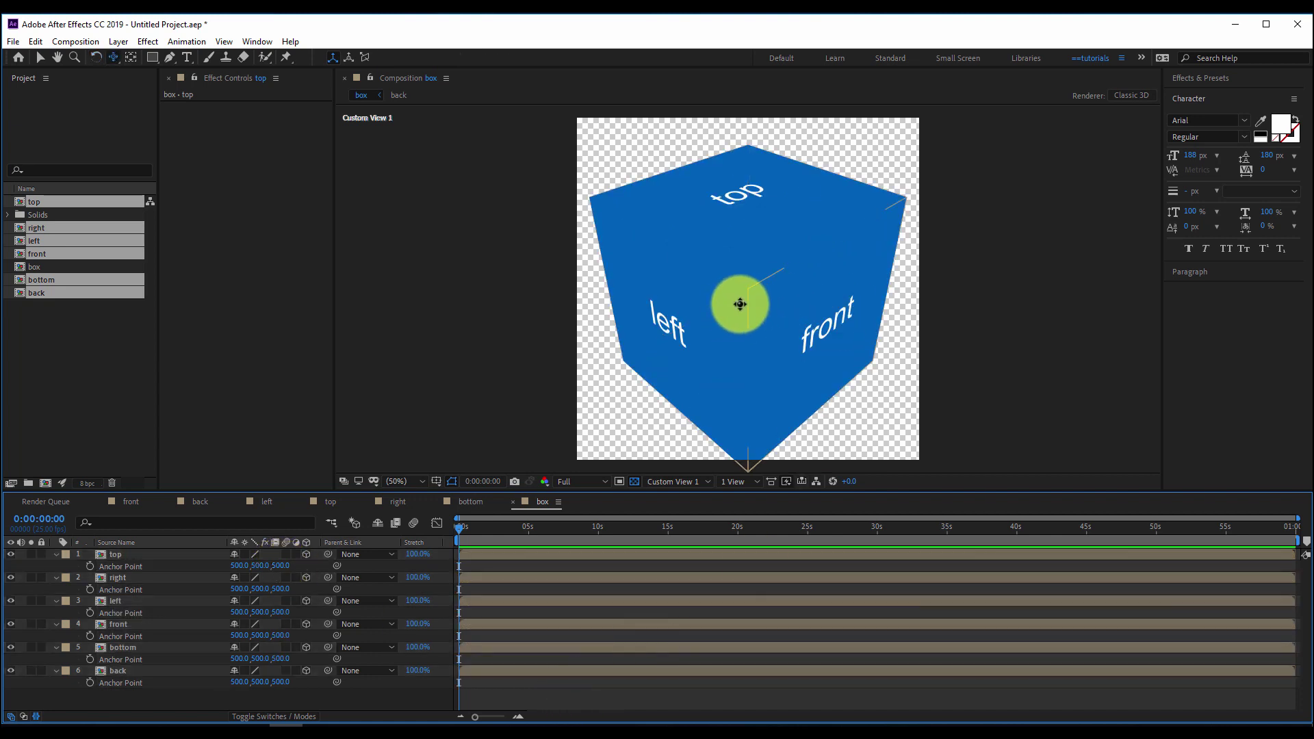
left_click_drag(740, 304, 730, 338)
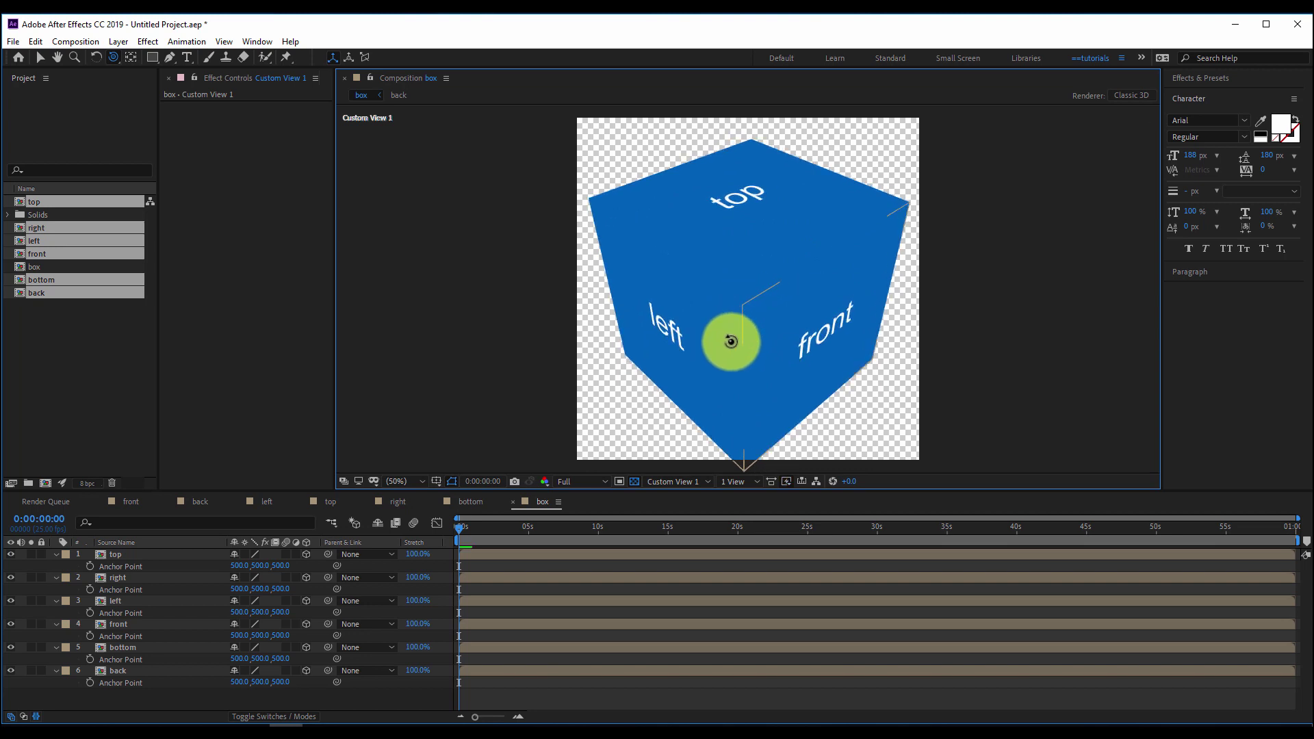
left_click(618, 697)
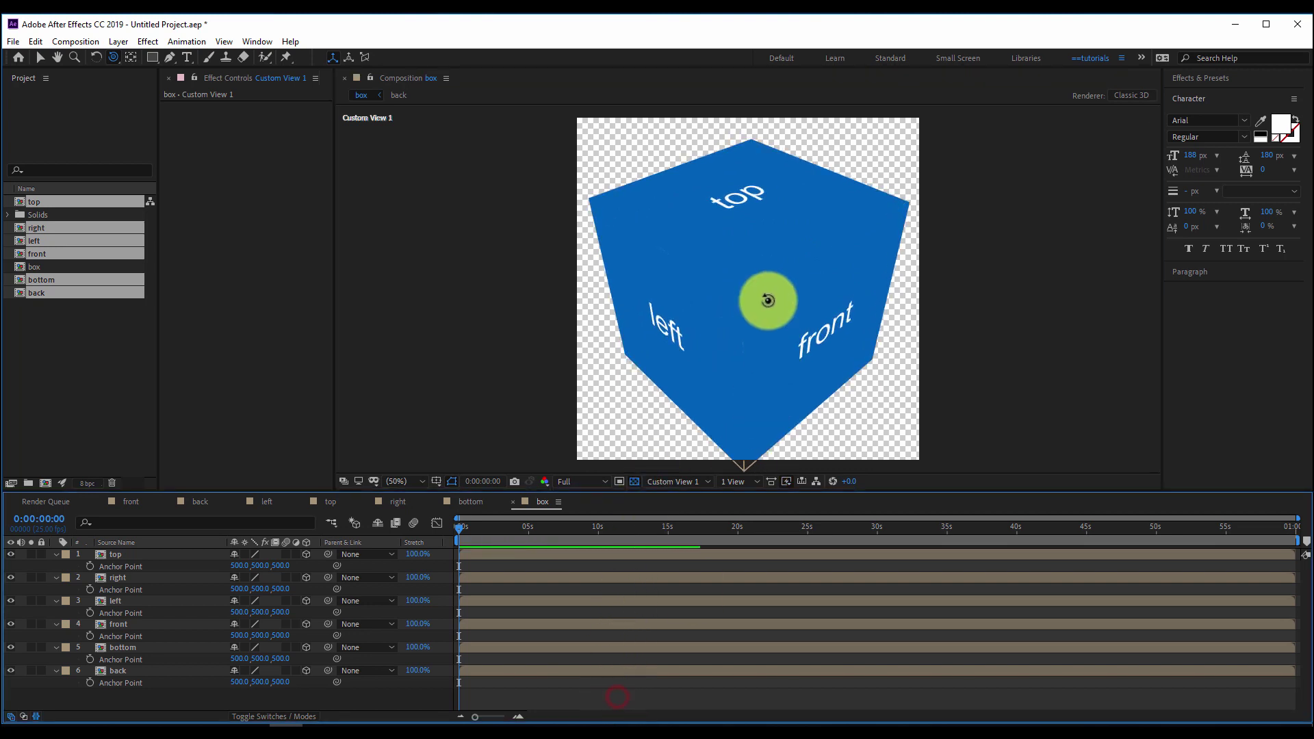
key("c")
key("c")
left_click_drag(753, 235, 748, 375)
key("c")
left_click_drag(750, 299, 586, 405)
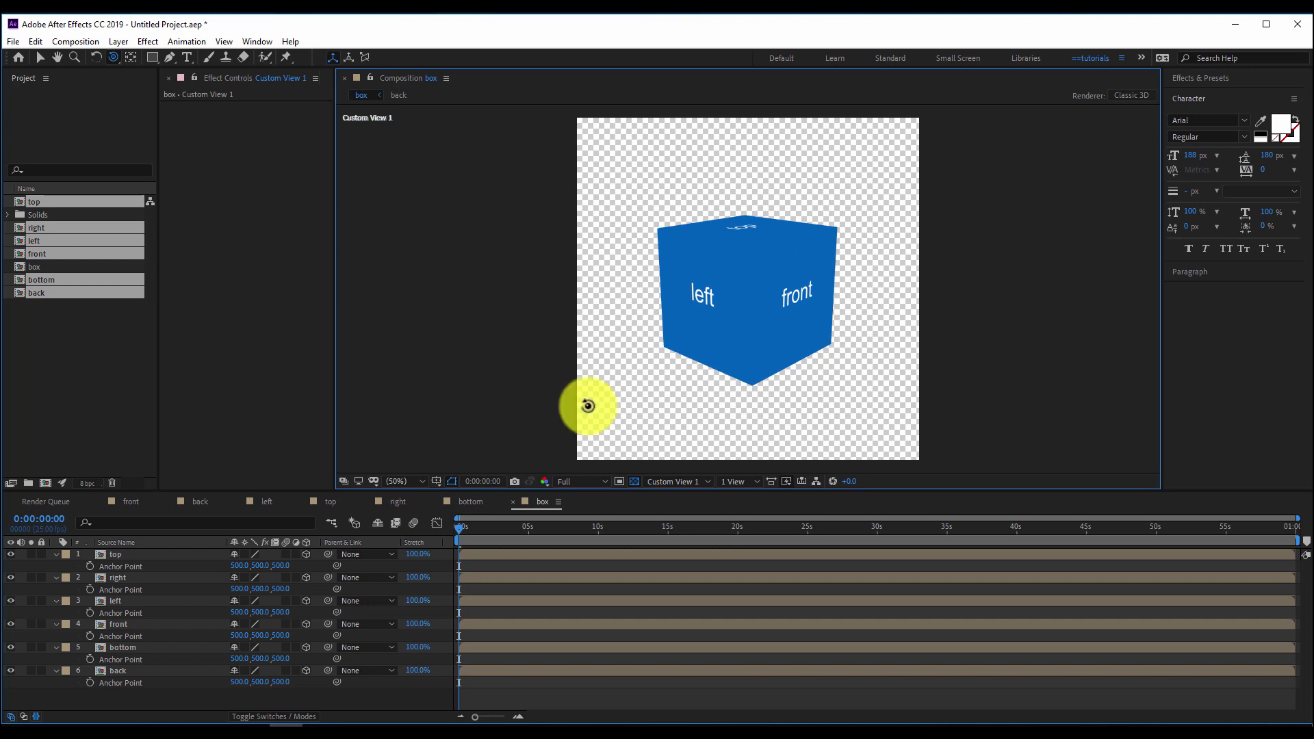
left_click(507, 697)
- Collapse the Anchor Point properties of all six face layers in the timeline
left_click(113, 554)
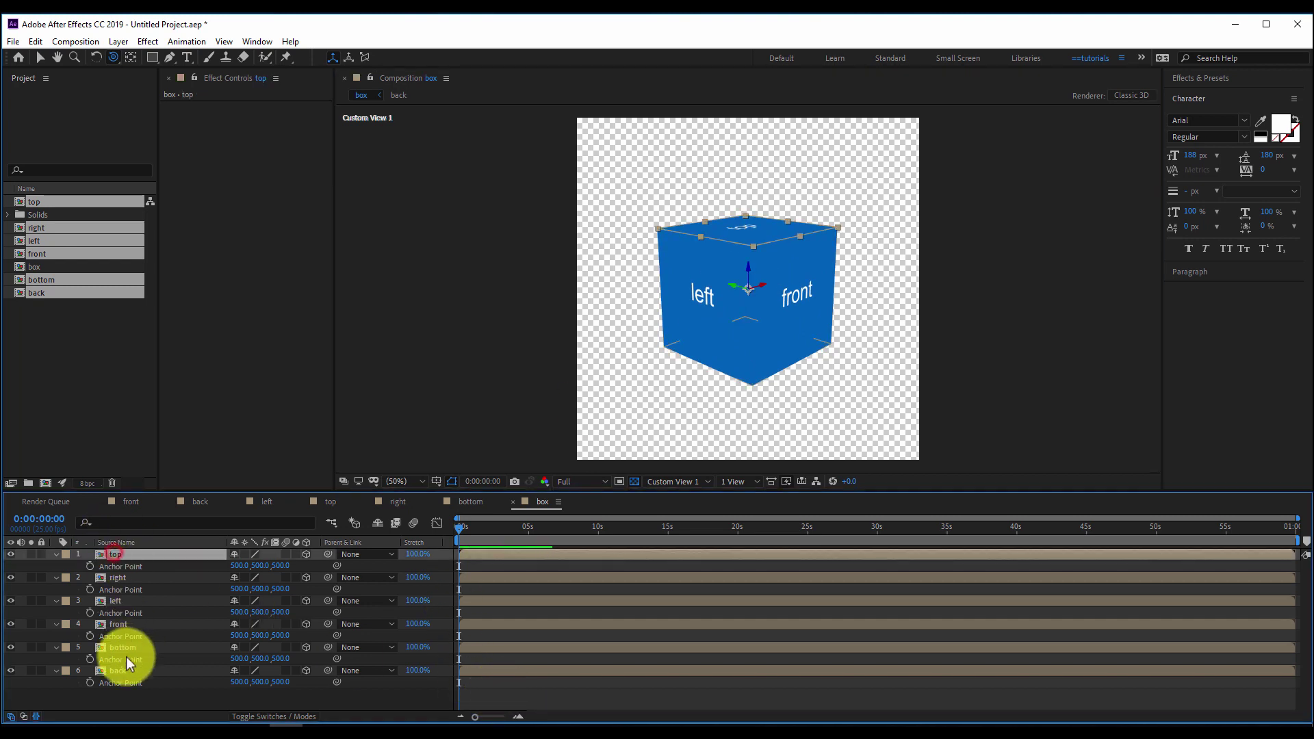
left_click(120, 671, "shift")
key("a")
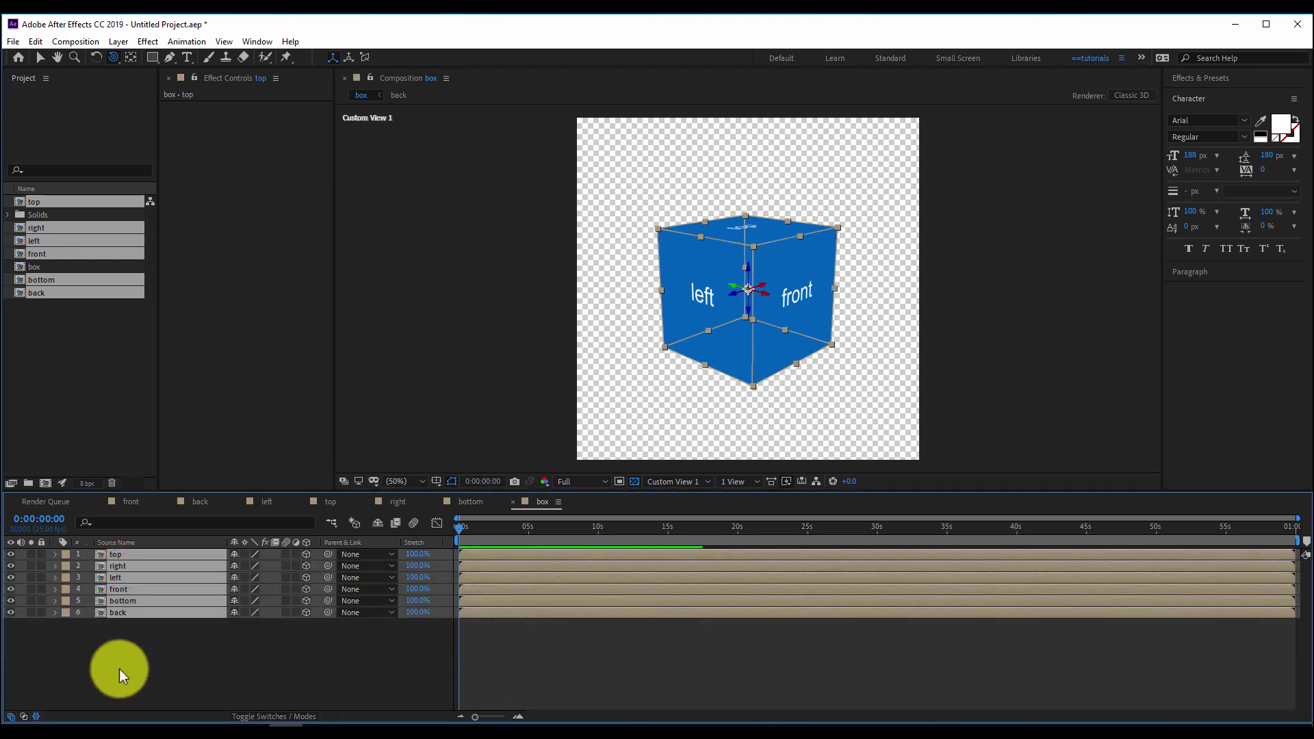
left_click(314, 658)
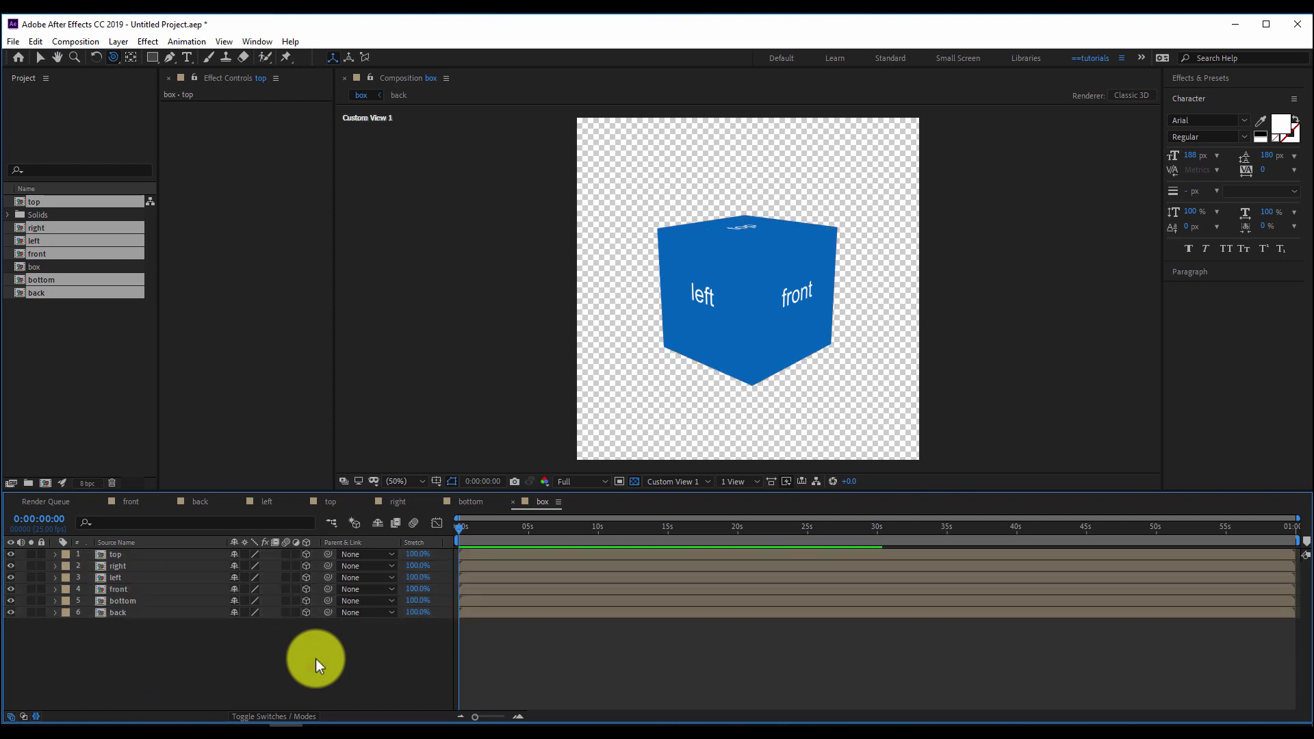
- Add a null object to the box composition and make it a 3D layer
right_click(266, 647)
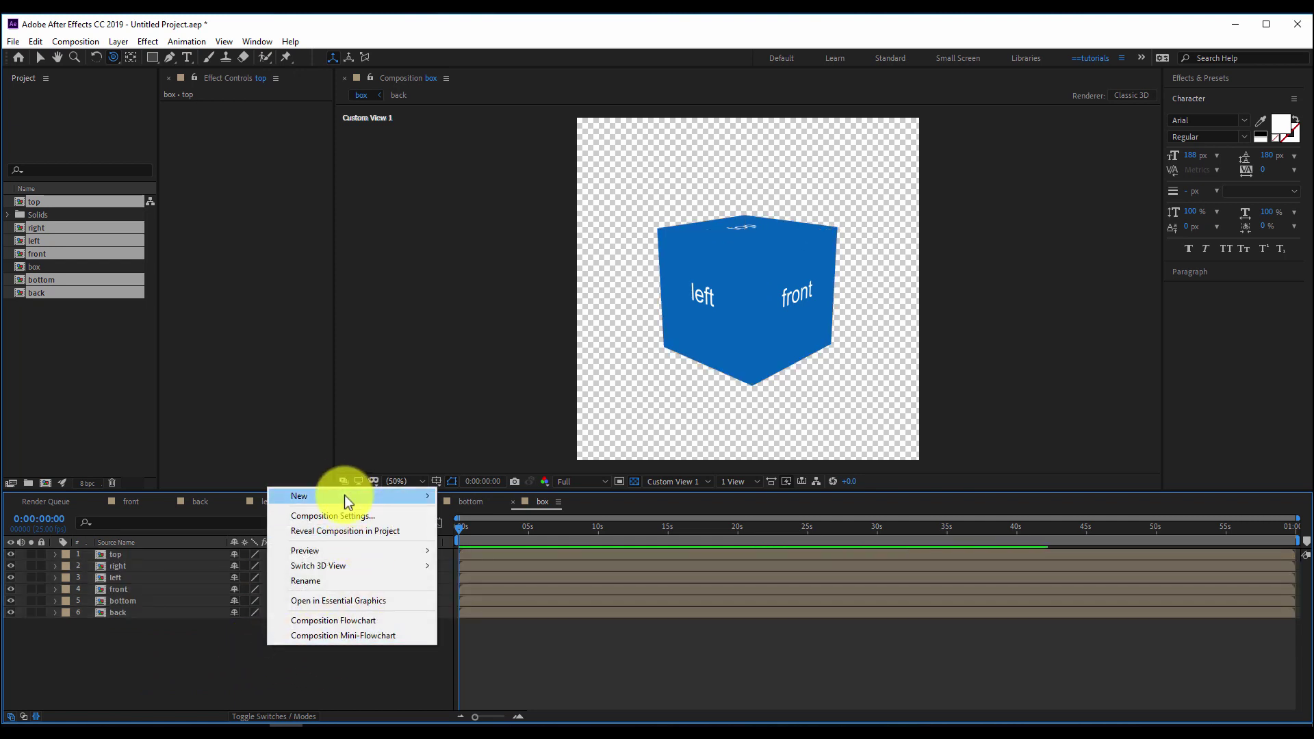
mouse_move(344, 496)
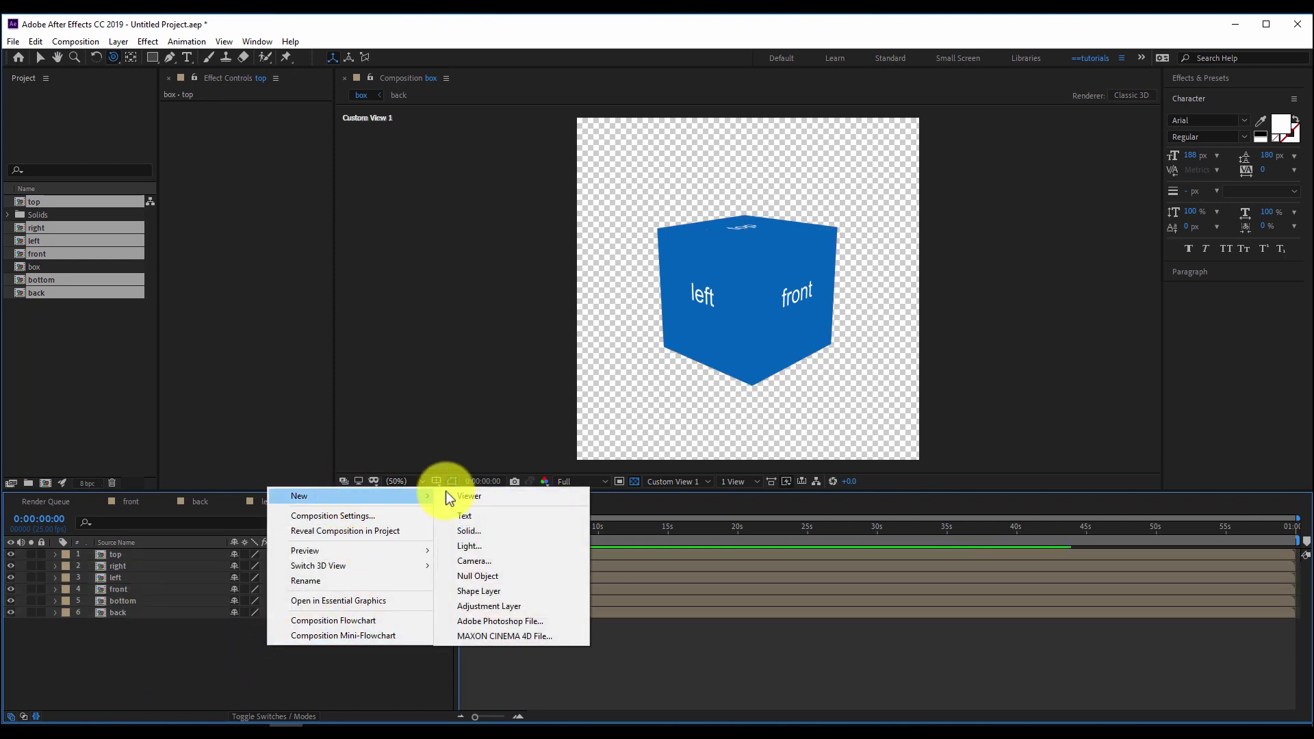
left_click(481, 577)
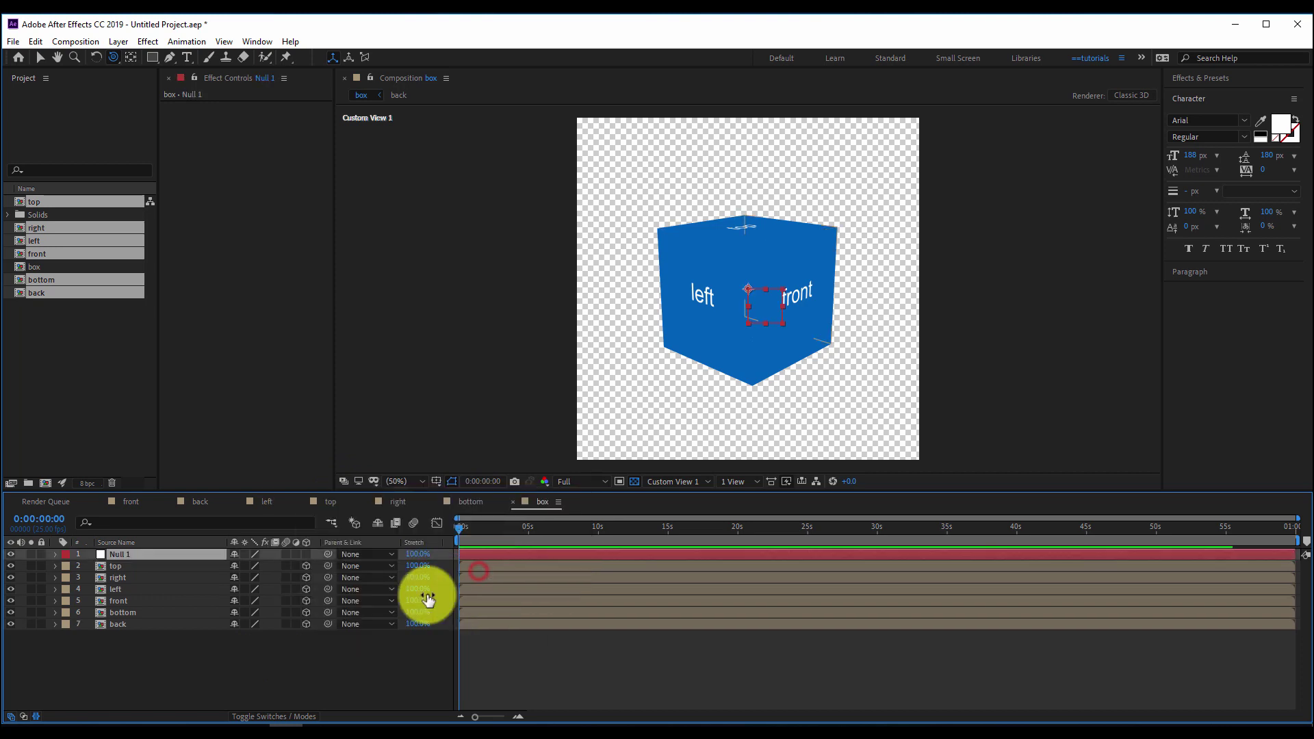
left_click(306, 555)
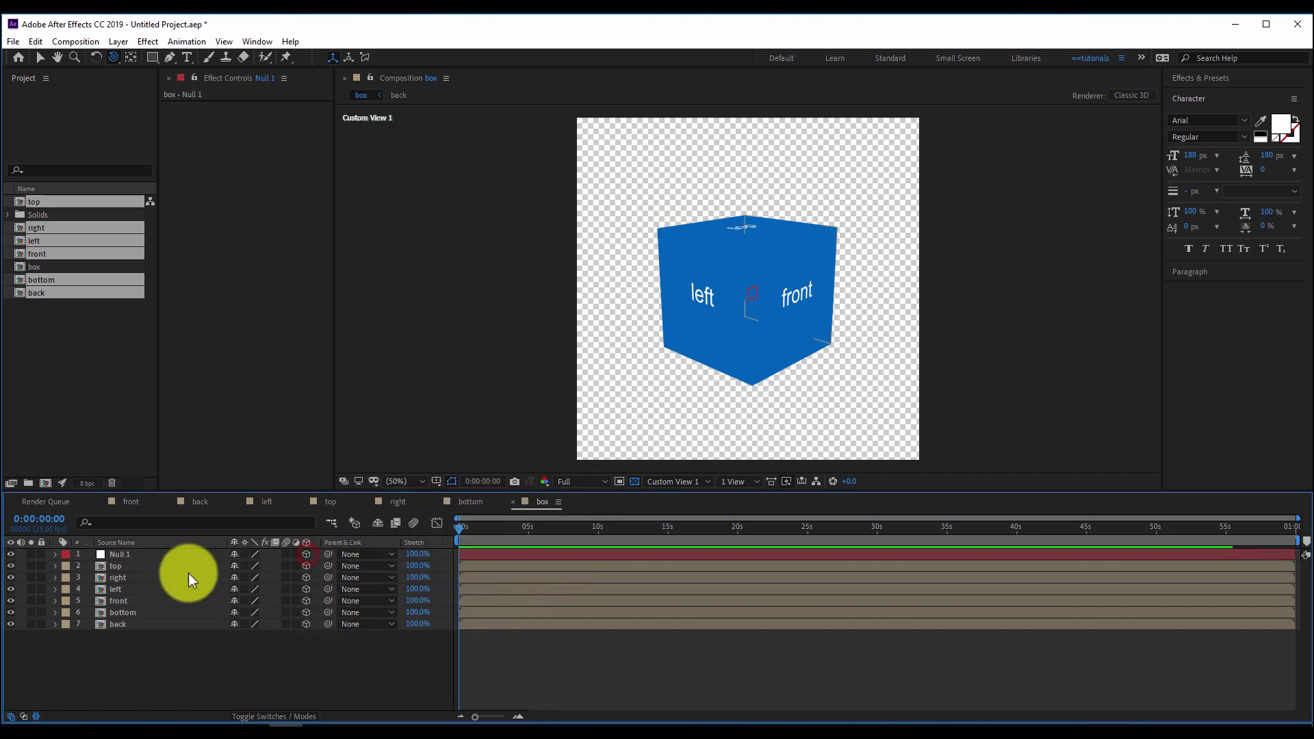
- Examine where the null sits relative to the box and reveal its Position property
left_click(124, 556)
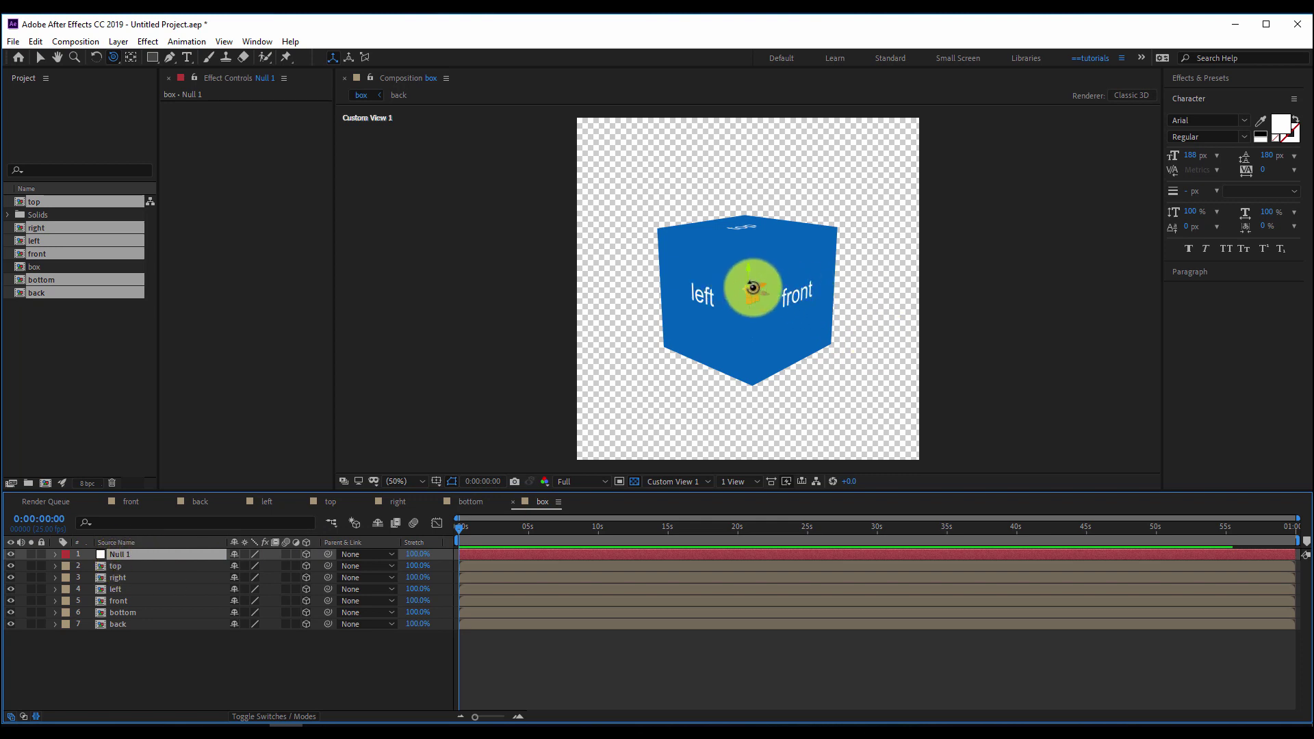
left_click_drag(767, 331, 766, 288)
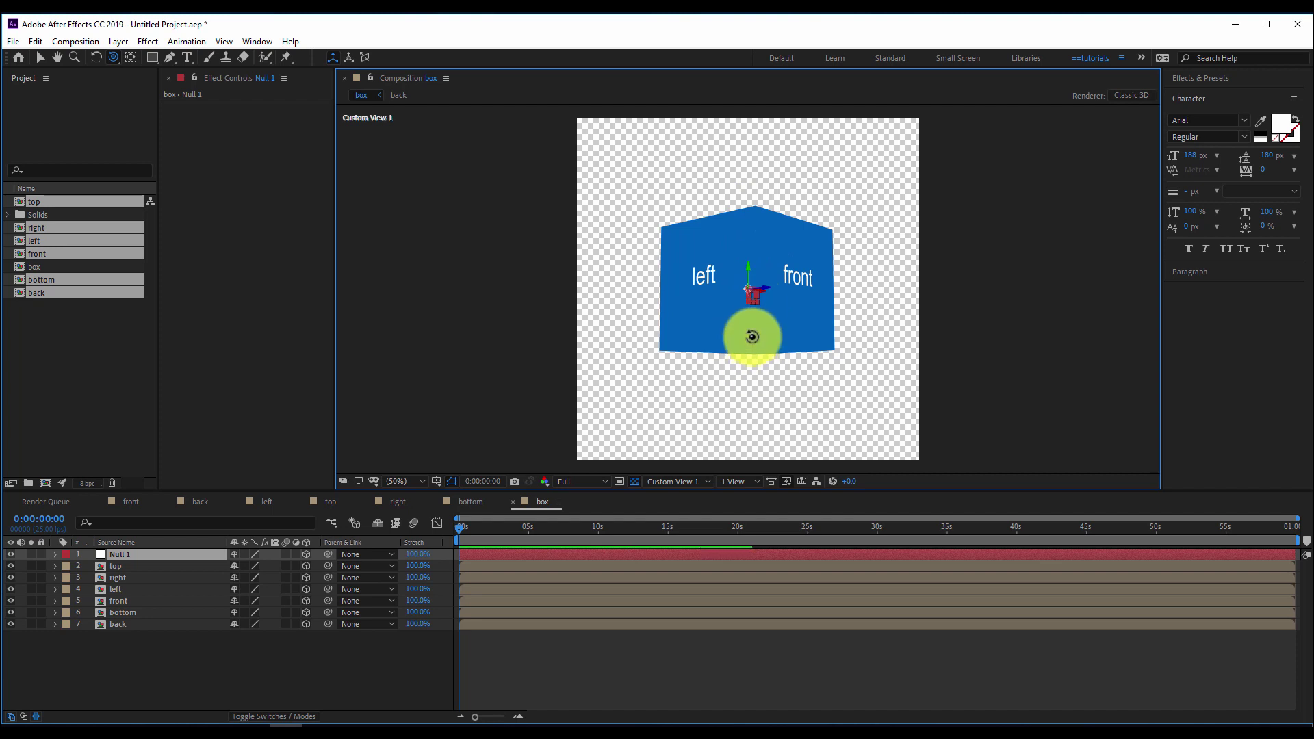
key("p")
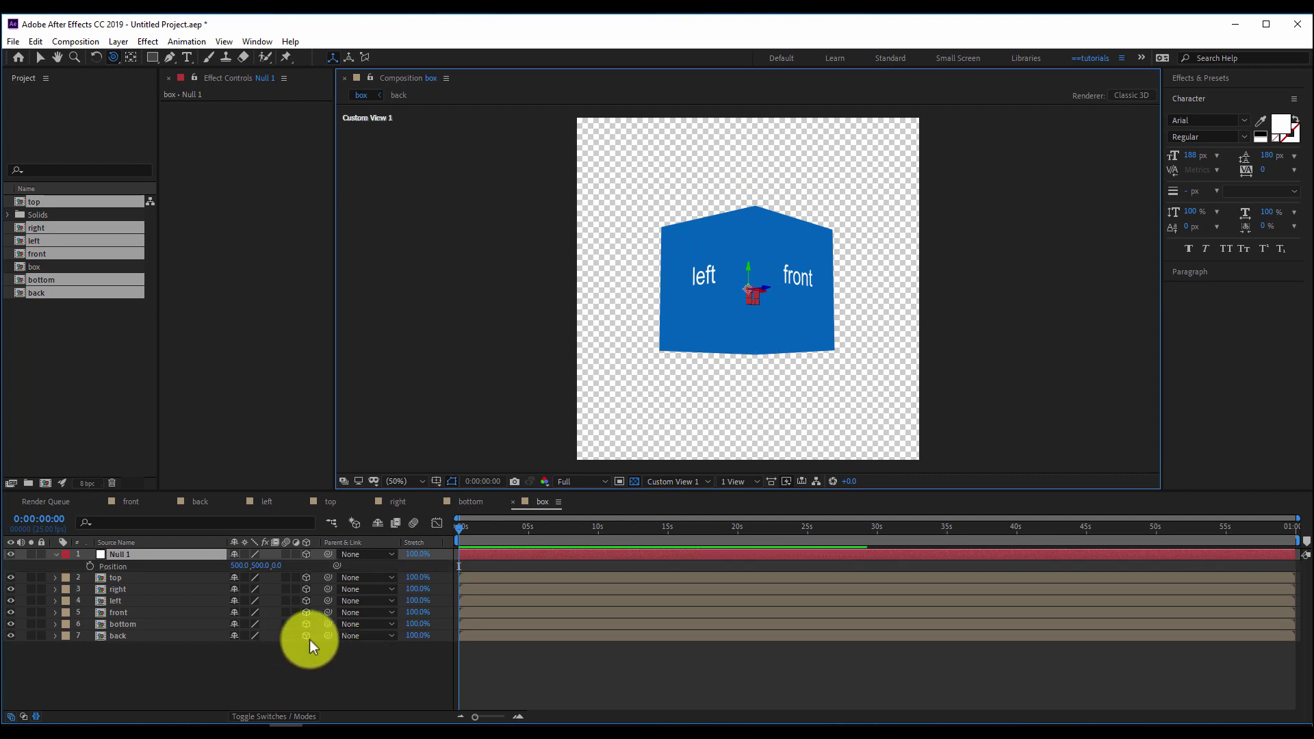
left_click(335, 669)
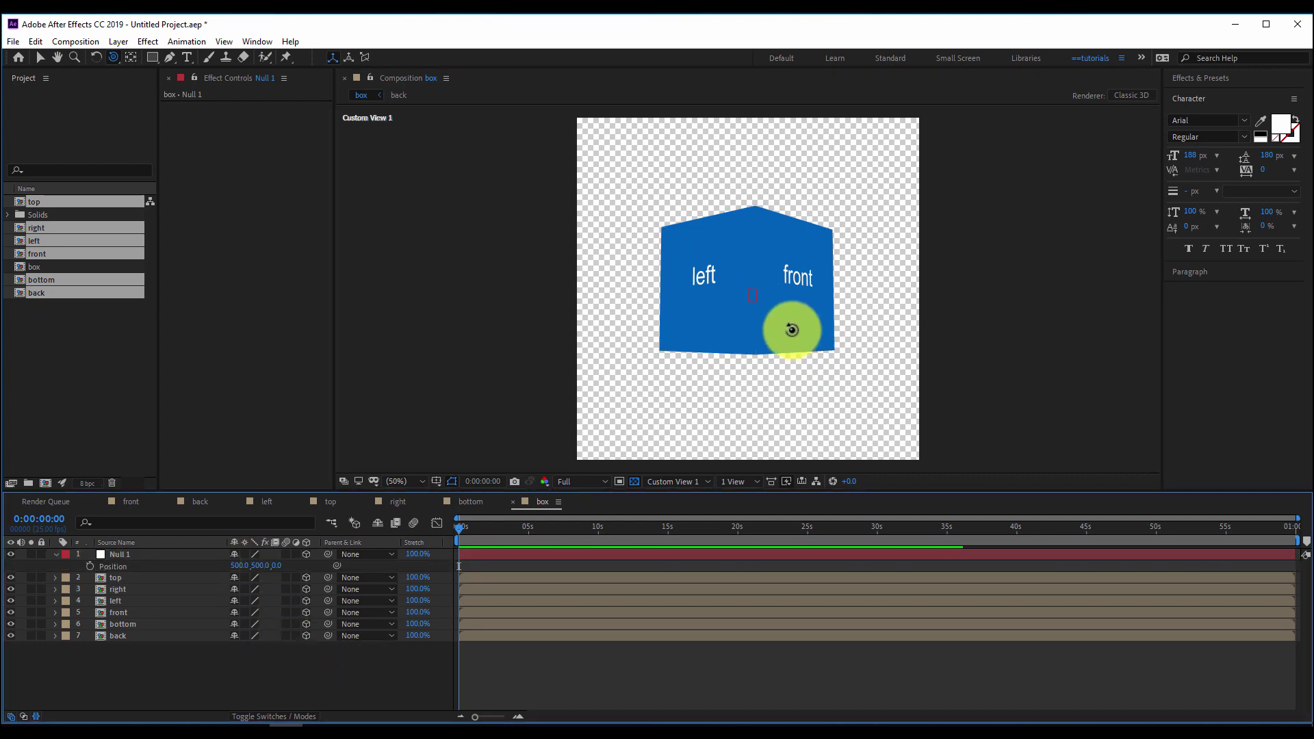
- Set the null's Y position to 1000 and check its placement at the box's base from several angles
left_click(162, 556)
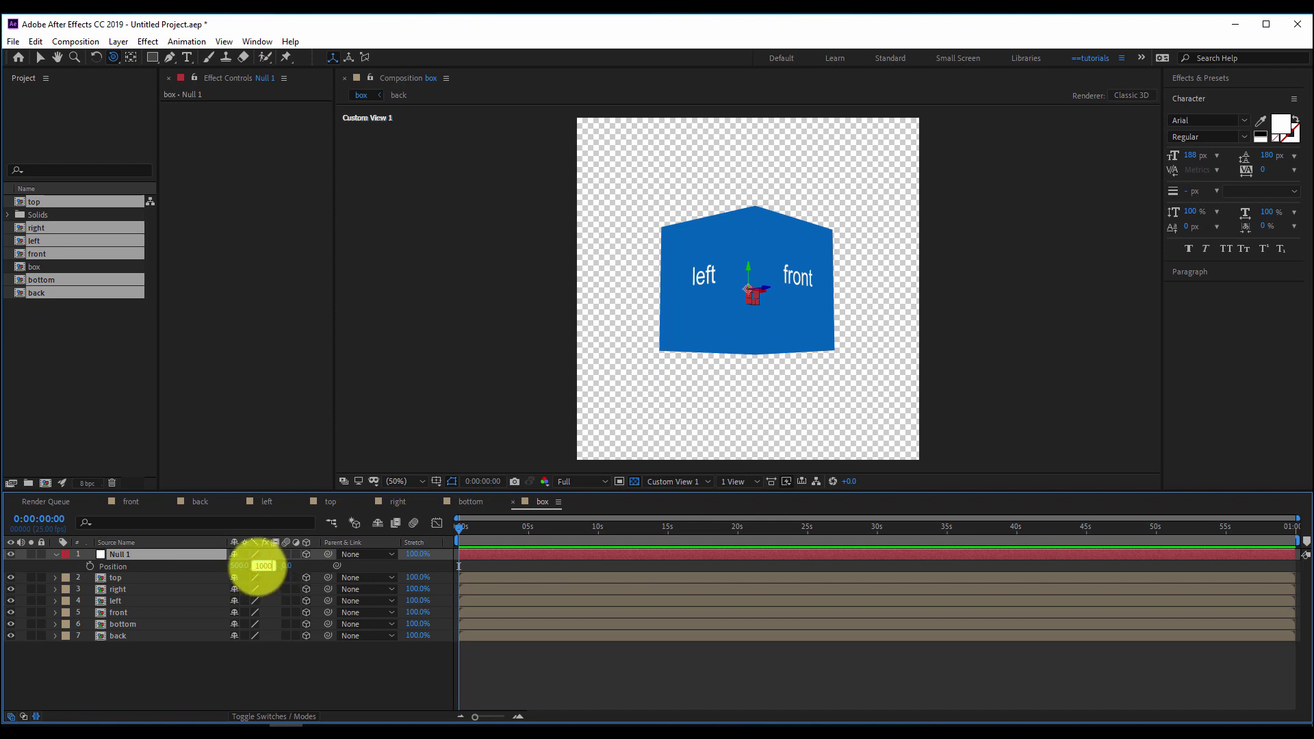
key("Return")
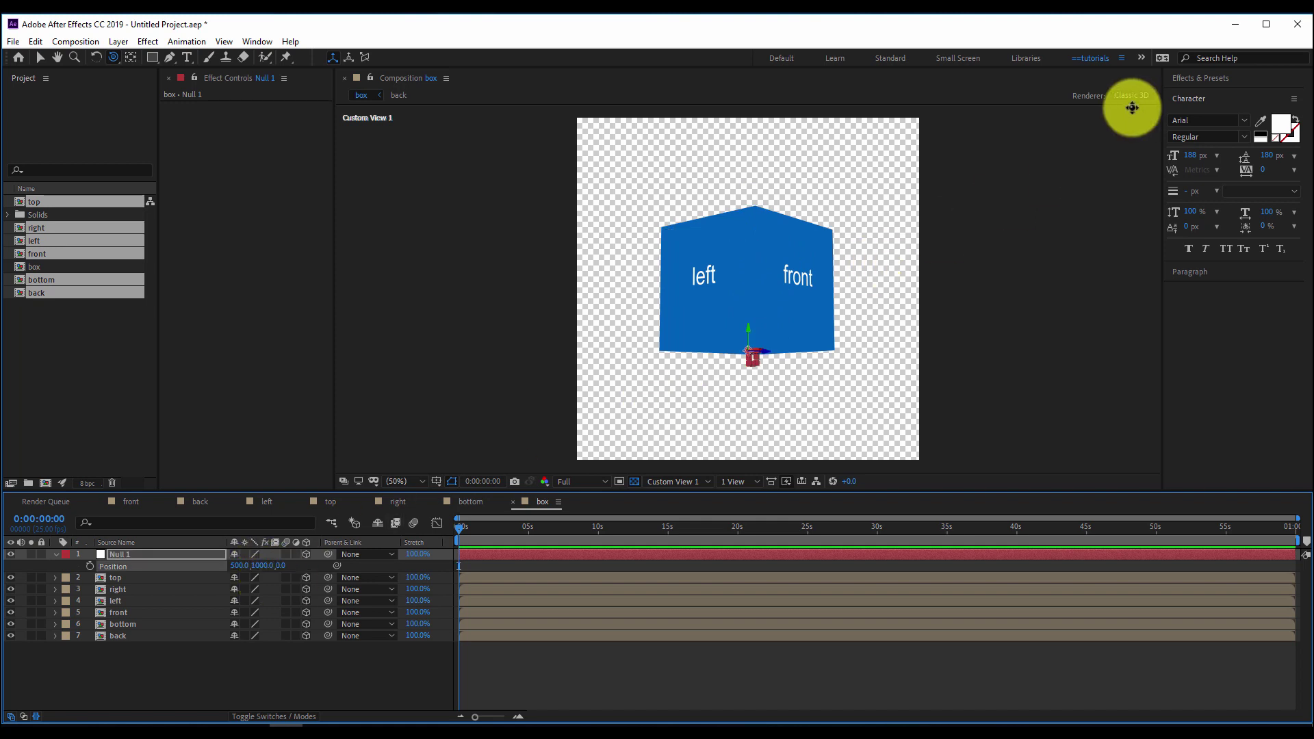
key("c")
left_click_drag(760, 316, 725, 359)
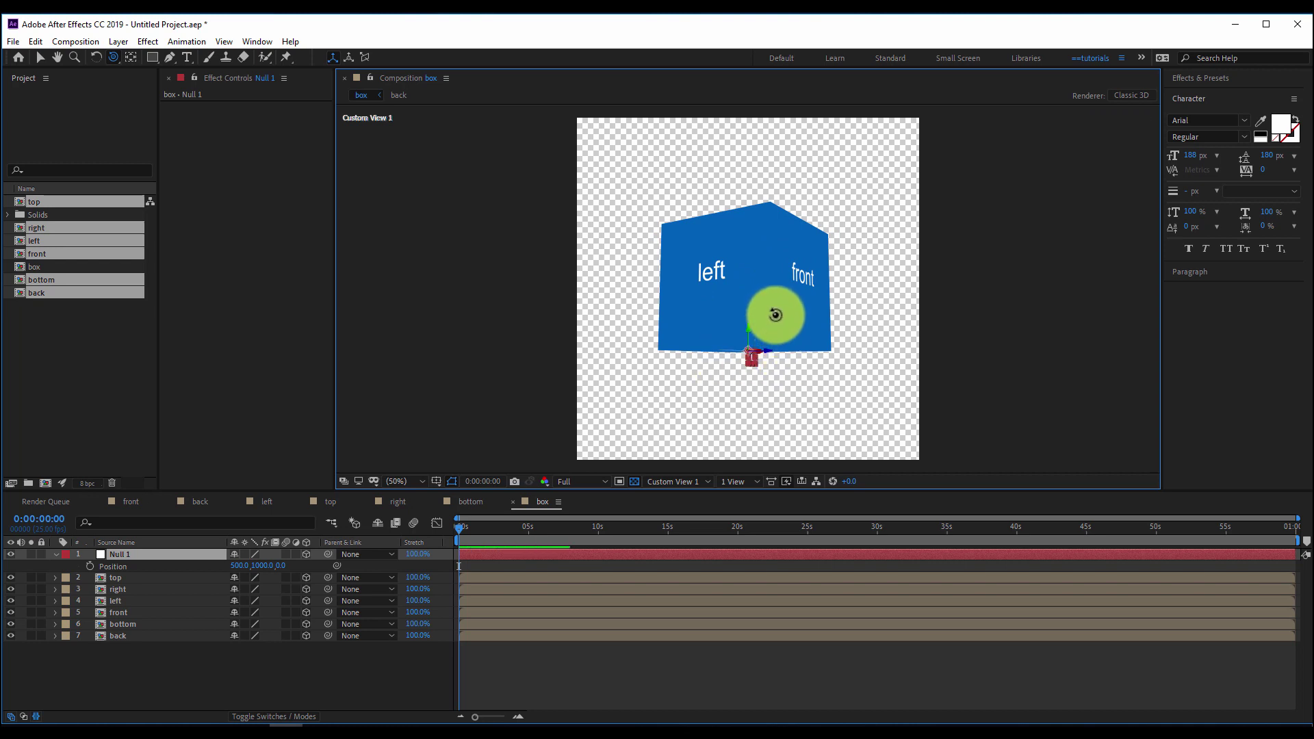
left_click_drag(779, 281, 769, 302)
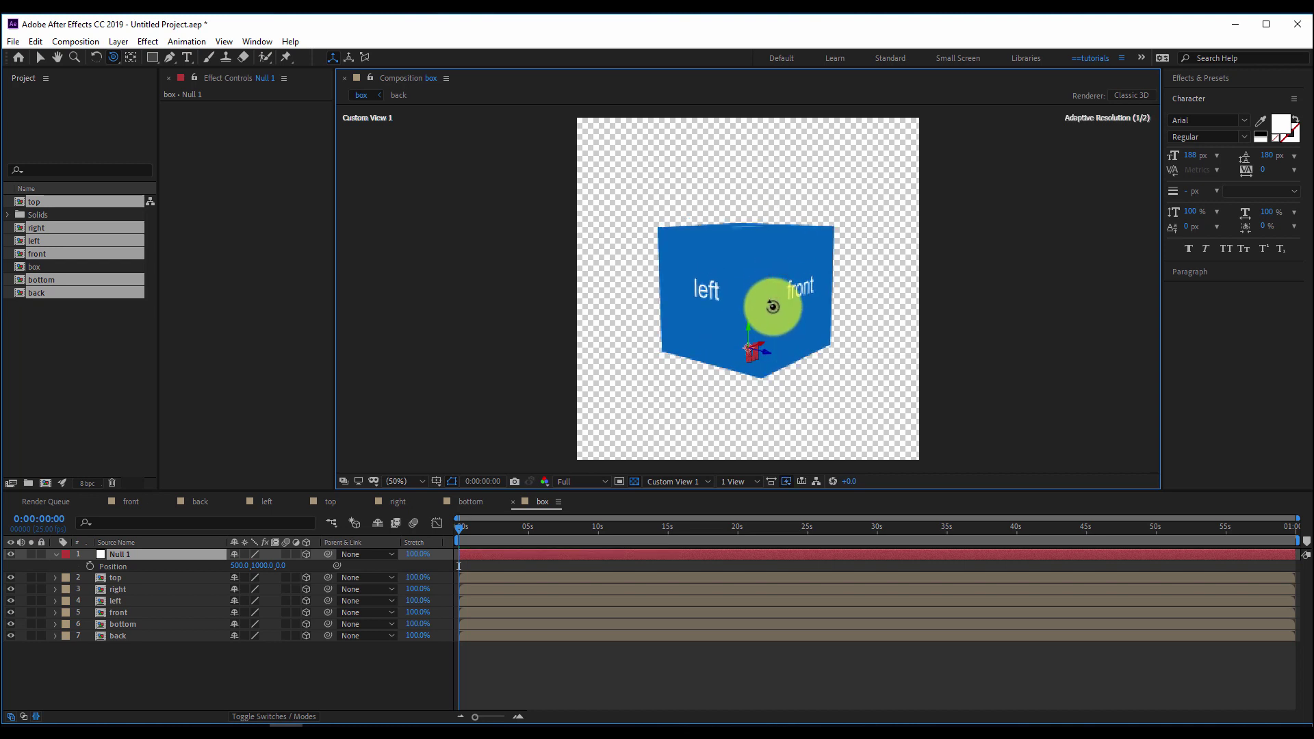
left_click(282, 655)
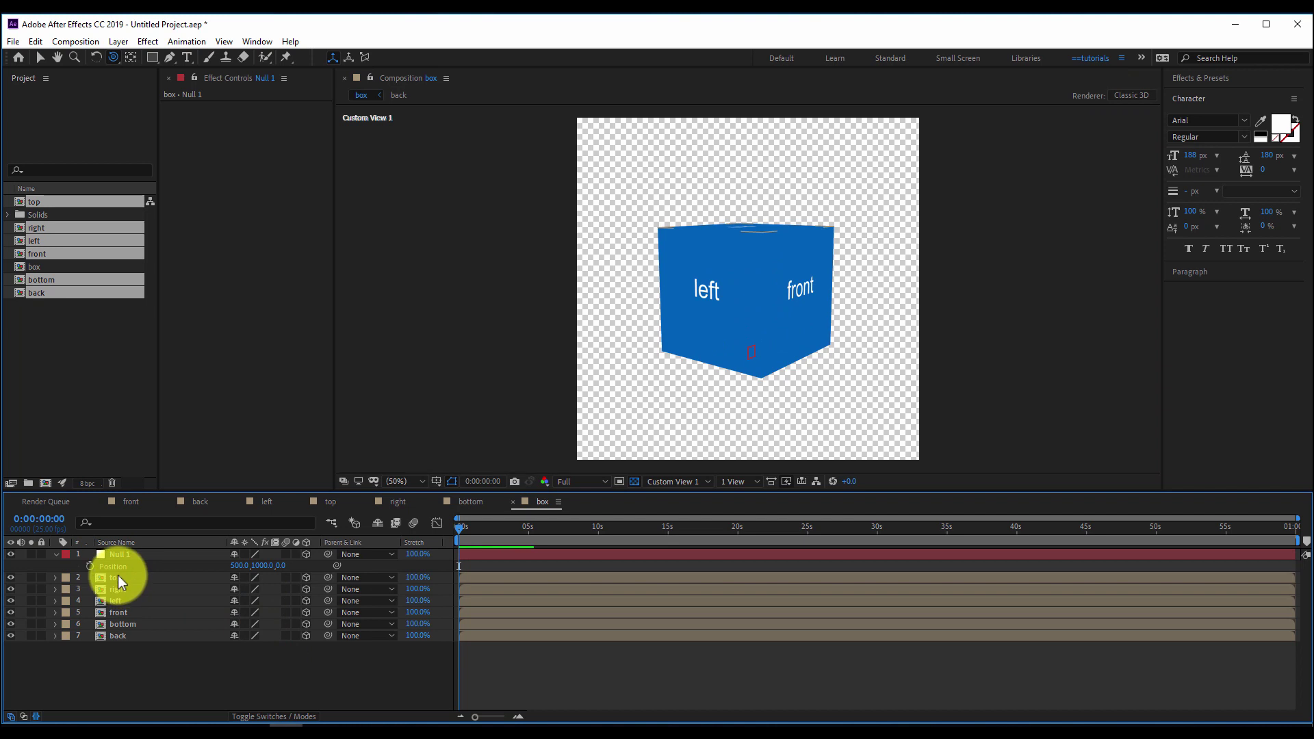
- Parent the six face layers, top through back, to Null 1
left_click(118, 579)
left_click(119, 637, "shift")
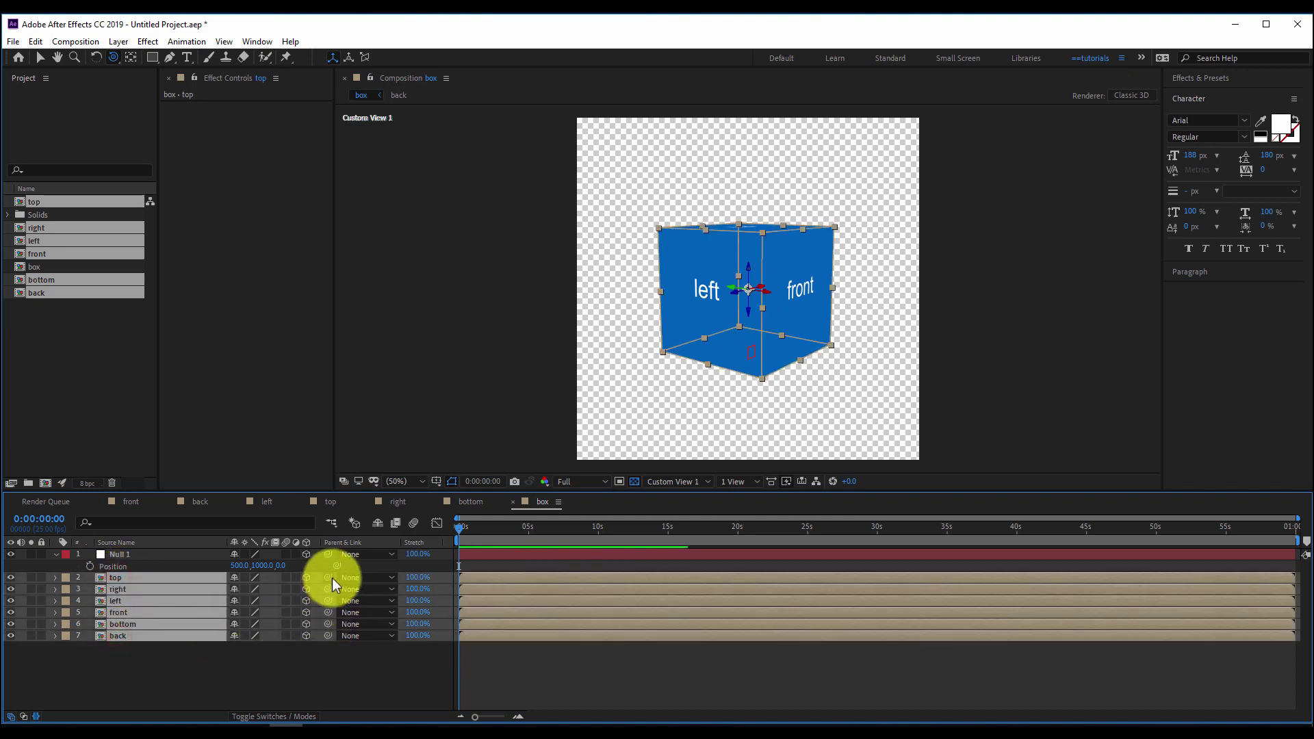
left_click_drag(329, 578, 126, 556)
- Try scaling the box non-uniformly through the null's Scale values, undo the changes, and orbit around the box
key("s")
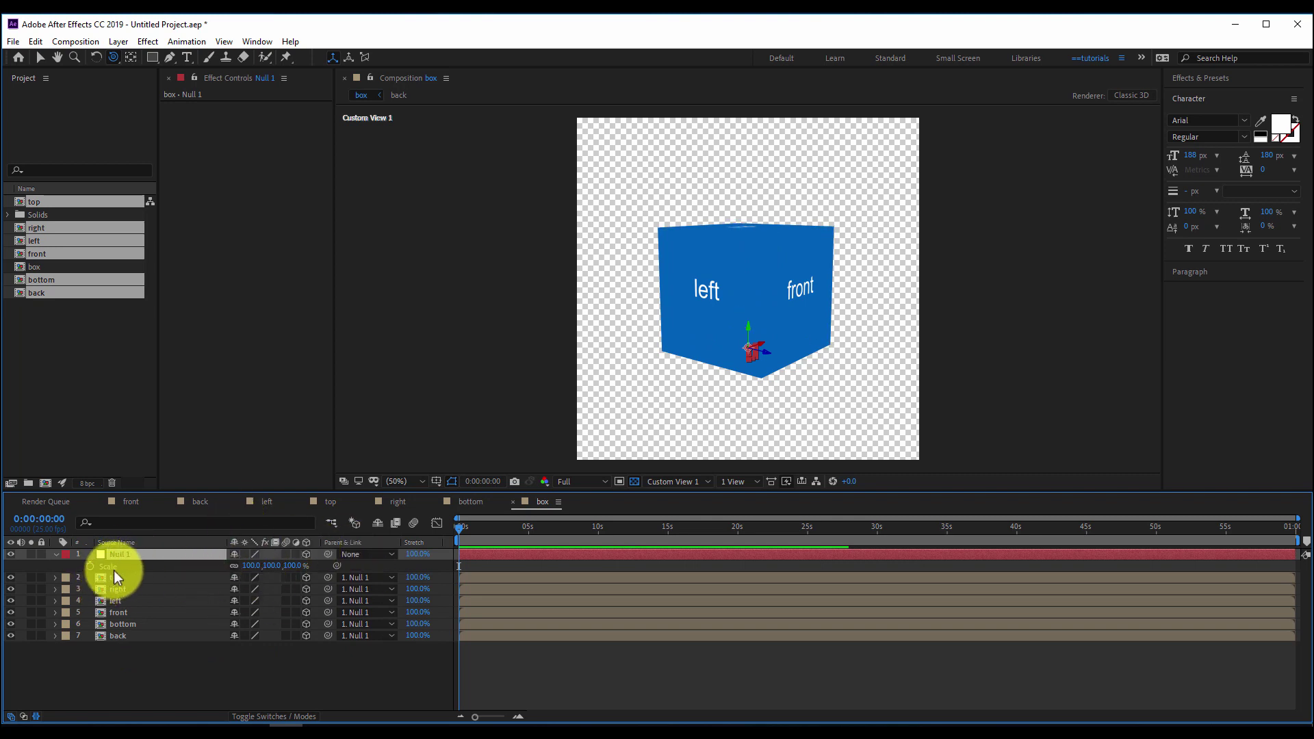
left_click_drag(248, 566, 284, 567)
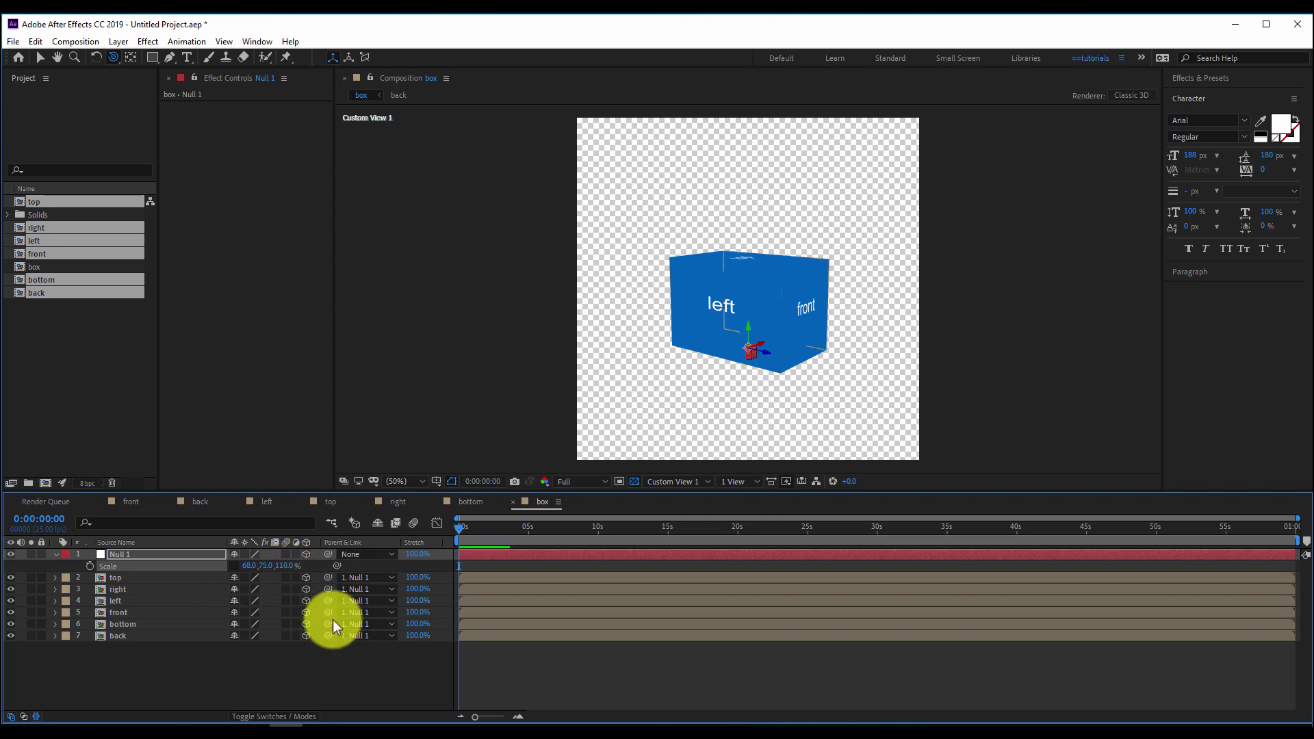
key("ctrl+z")
key("ctrl+z")
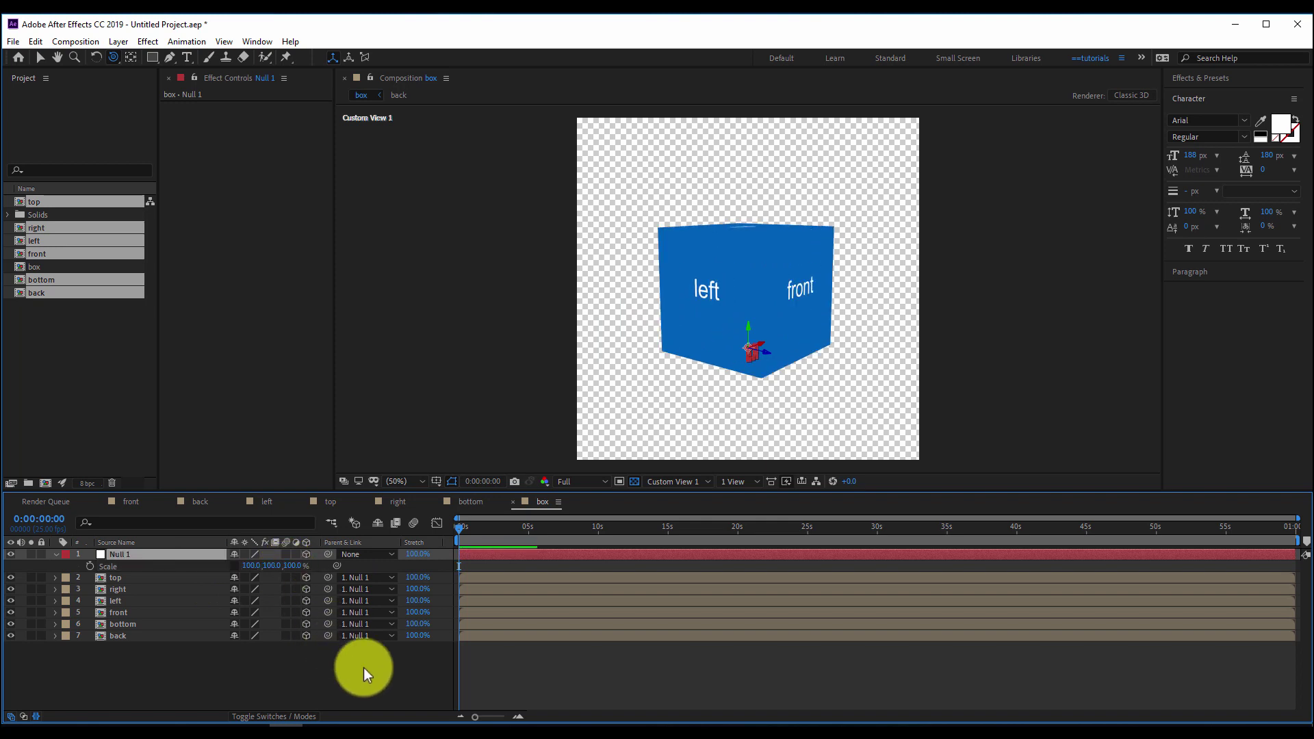
left_click(363, 668)
left_click_drag(773, 301, 742, 319)
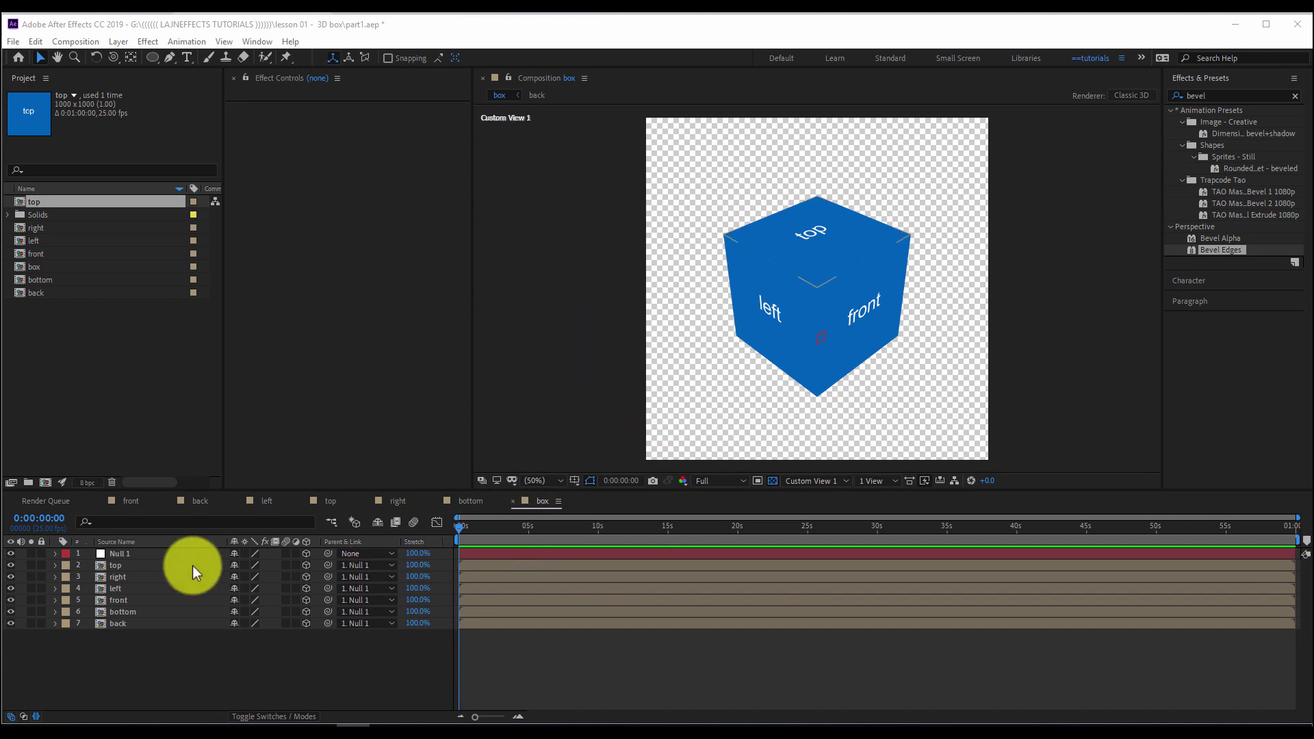
- Reveal the Scale property of Null 1 and unlink its proportions so each axis scales independently
left_click(123, 555)
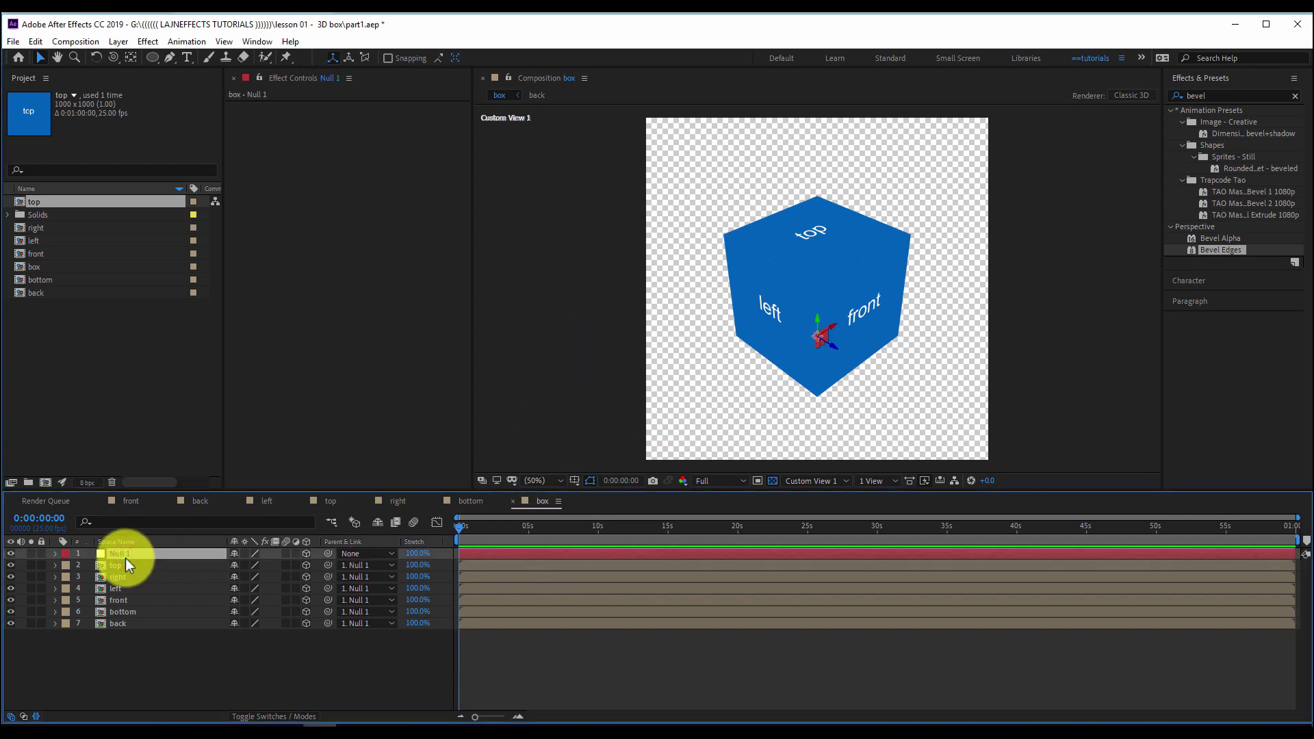
key("s")
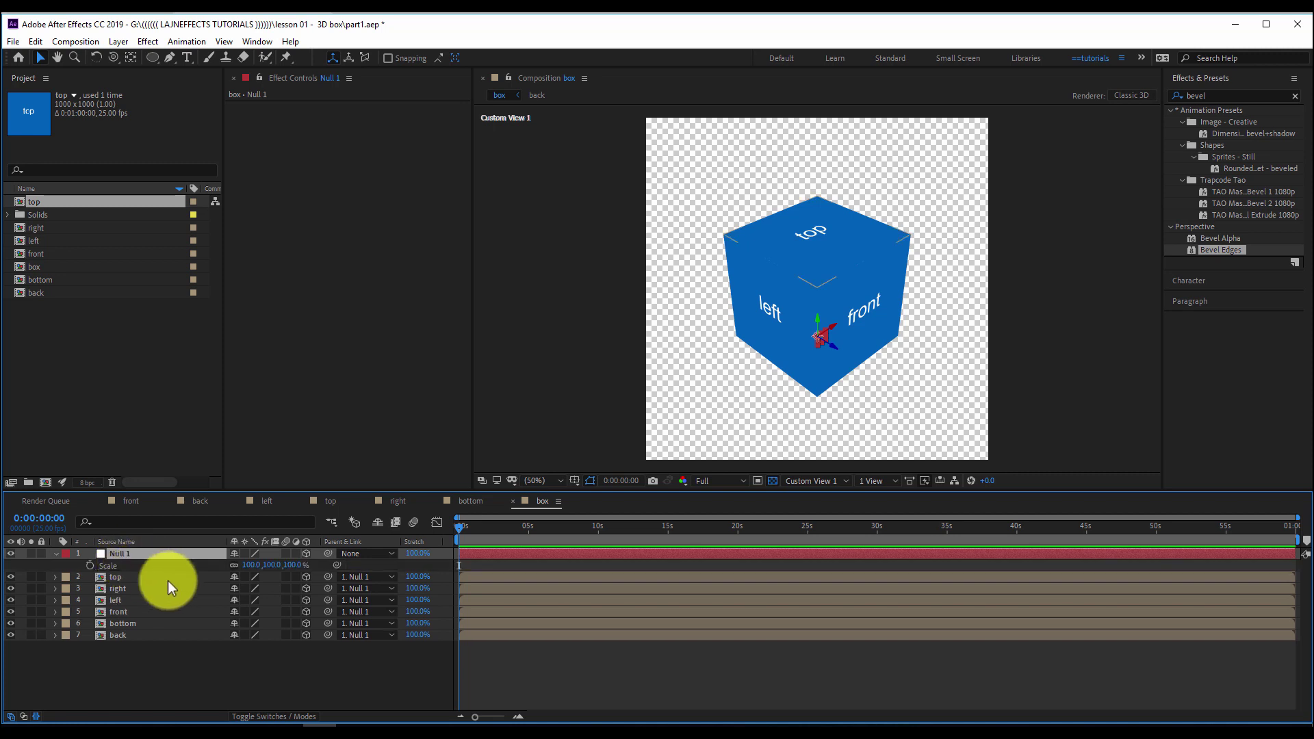
left_click(234, 567)
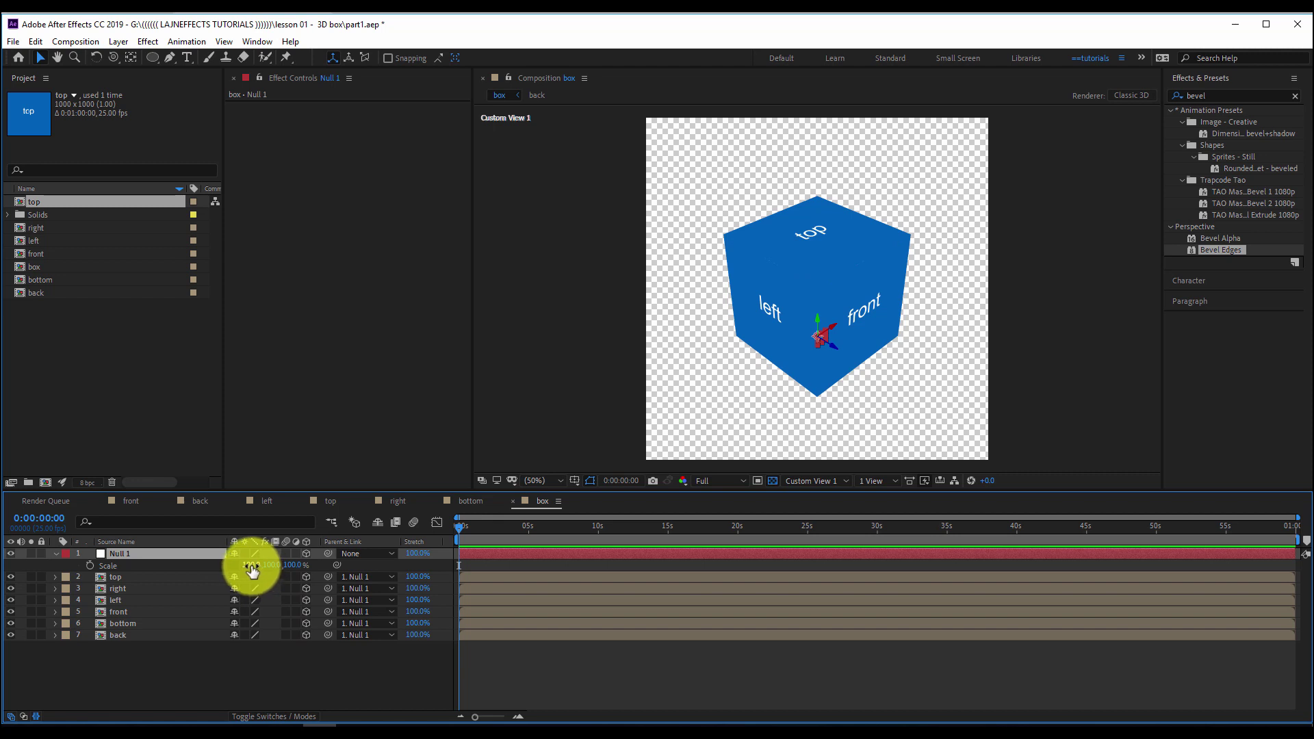
- Test the null's unlinked X, Y and Z scale values on the parented box, and undo all the scale changes
left_click_drag(251, 566, 286, 565)
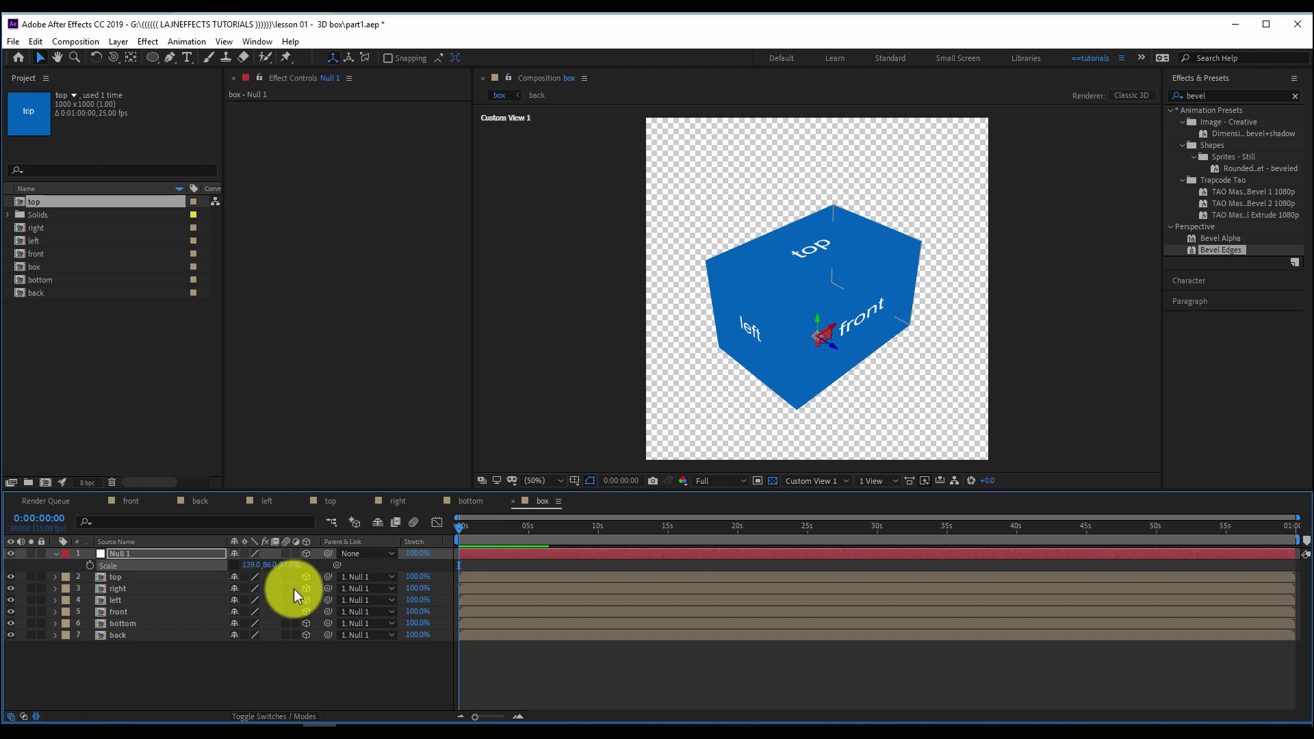
key("ctrl+z")
key("ctrl+z")
key("ctrl+z")
key("ctrl+z")
key("ctrl+z")
key("ctrl+z")
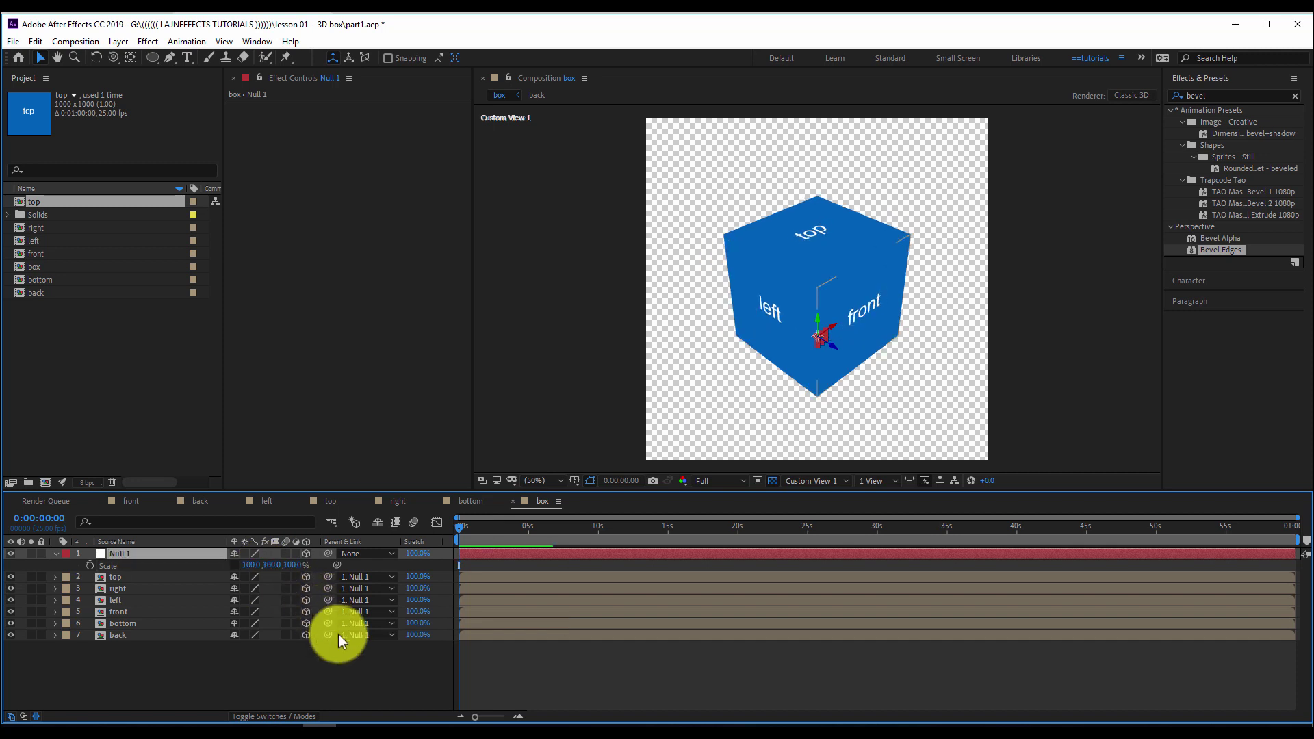
left_click(352, 659)
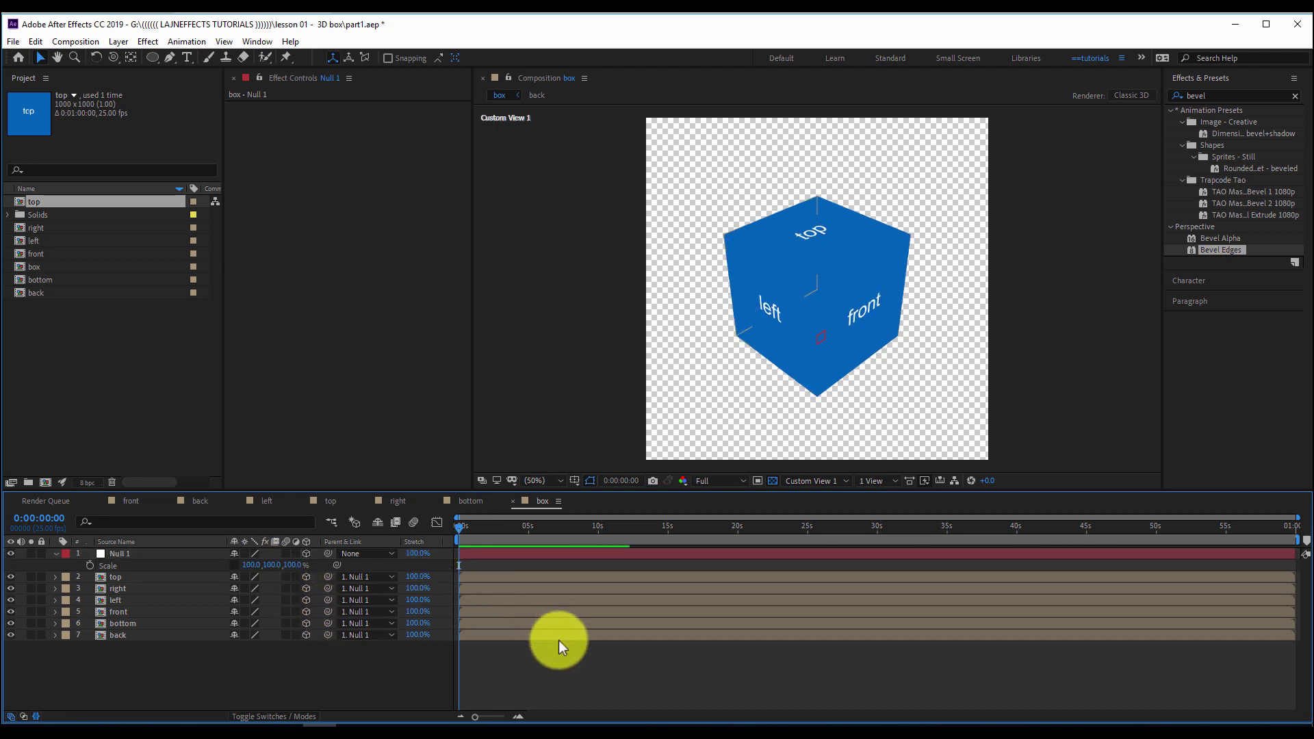
- Add an adjustment layer to the box composition and rename it cp
right_click(561, 660)
mouse_move(639, 498)
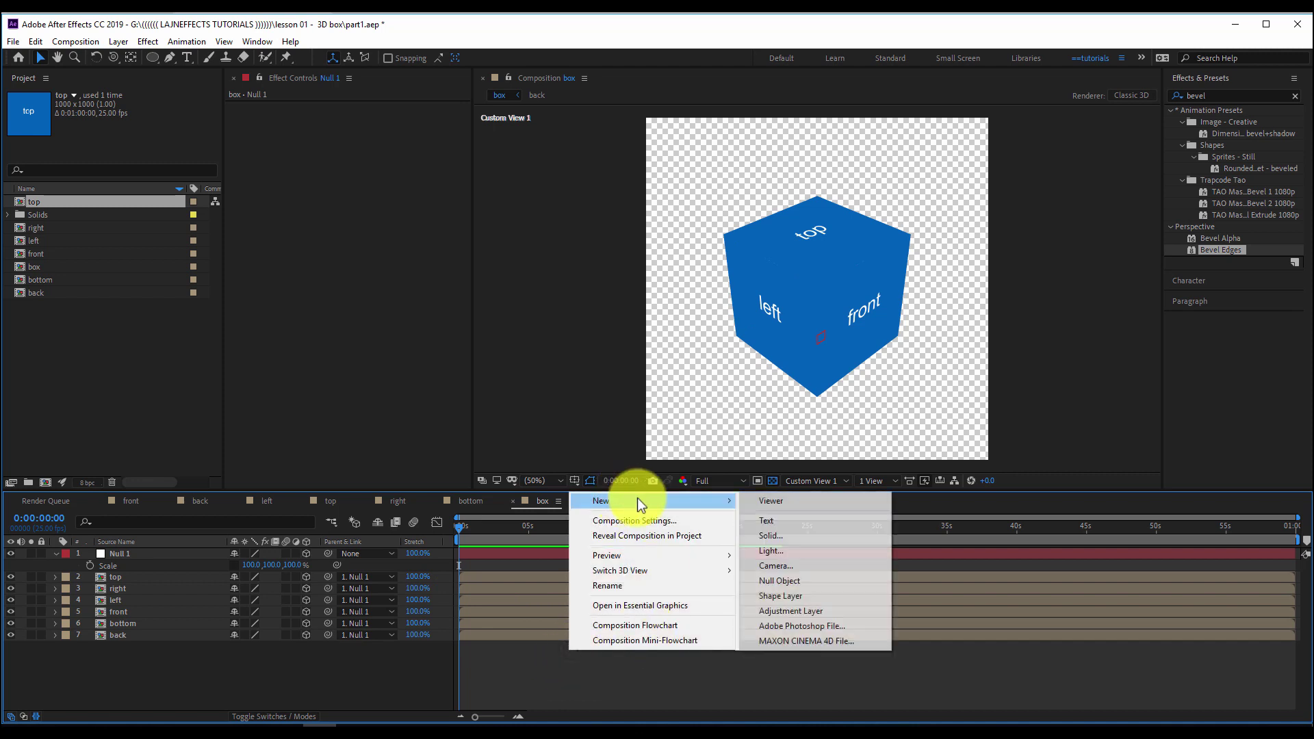
left_click(798, 610)
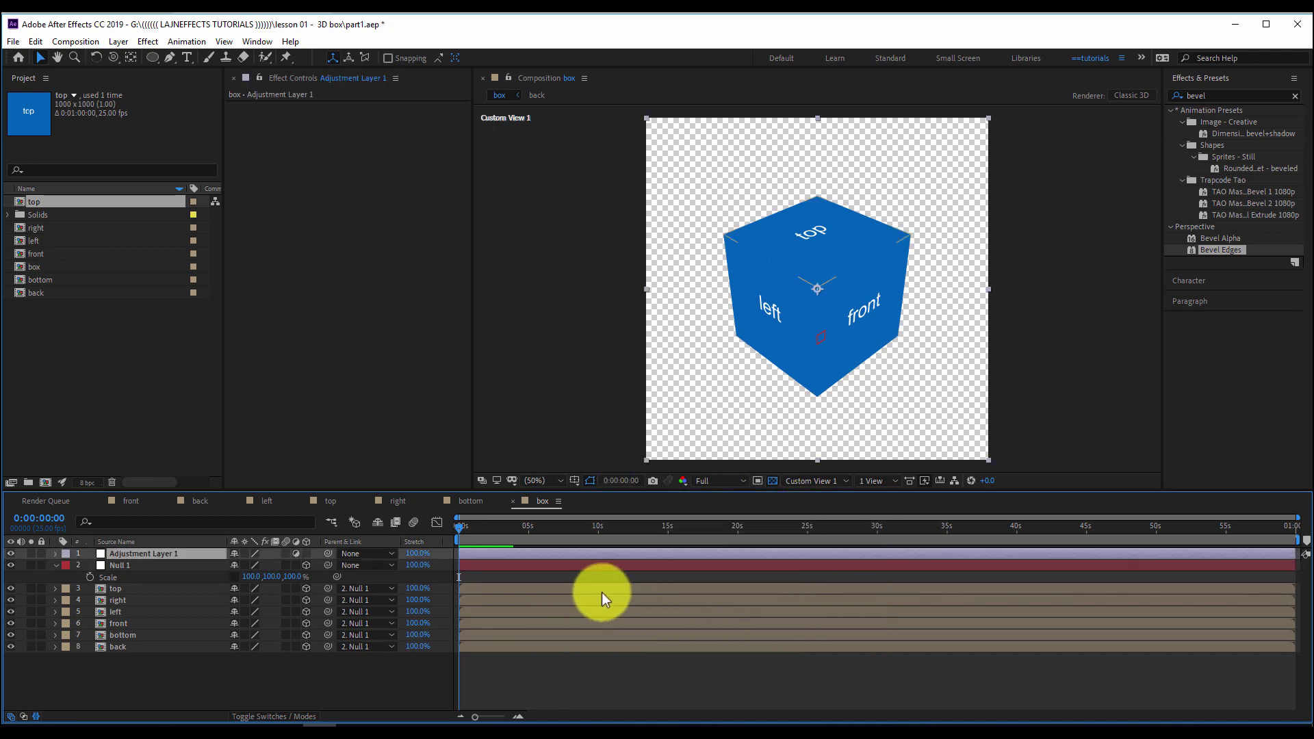
left_click(154, 550)
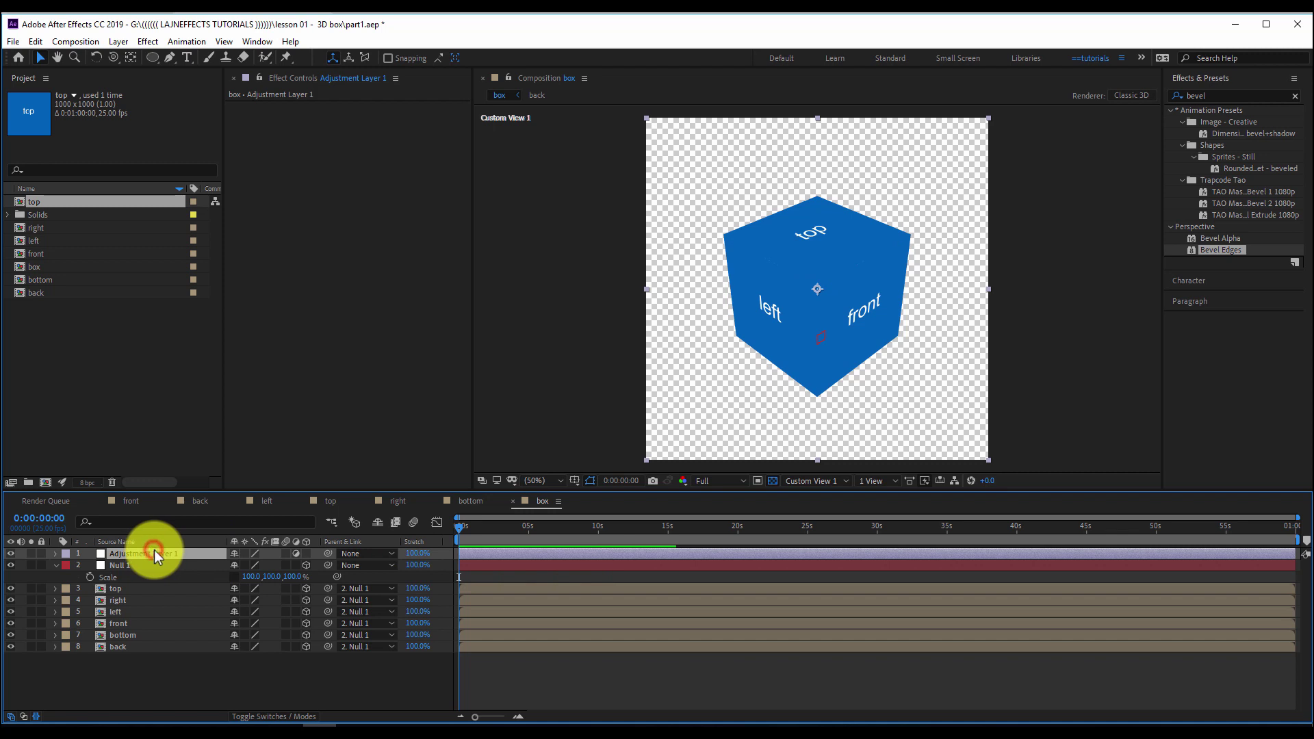
key("Return")
type("cp")
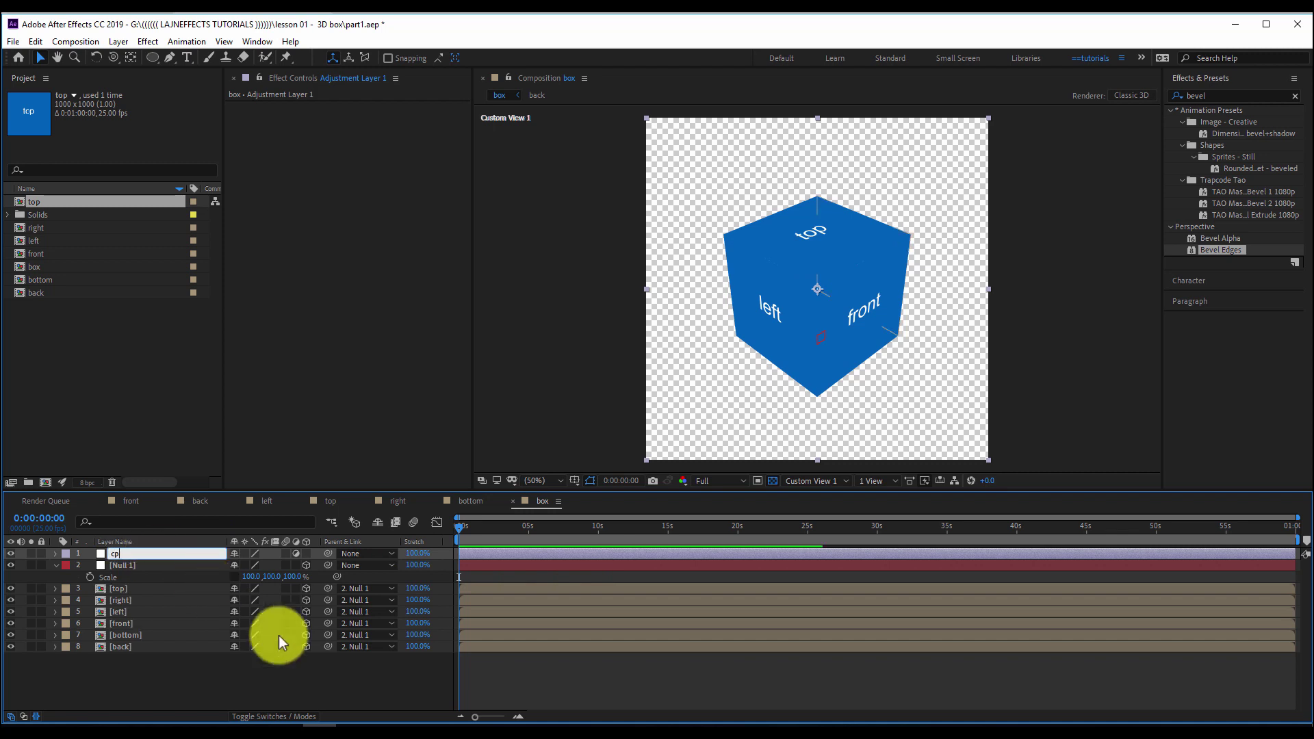
key("Return")
- Change the cp layer's label color to Orange
left_click(66, 553)
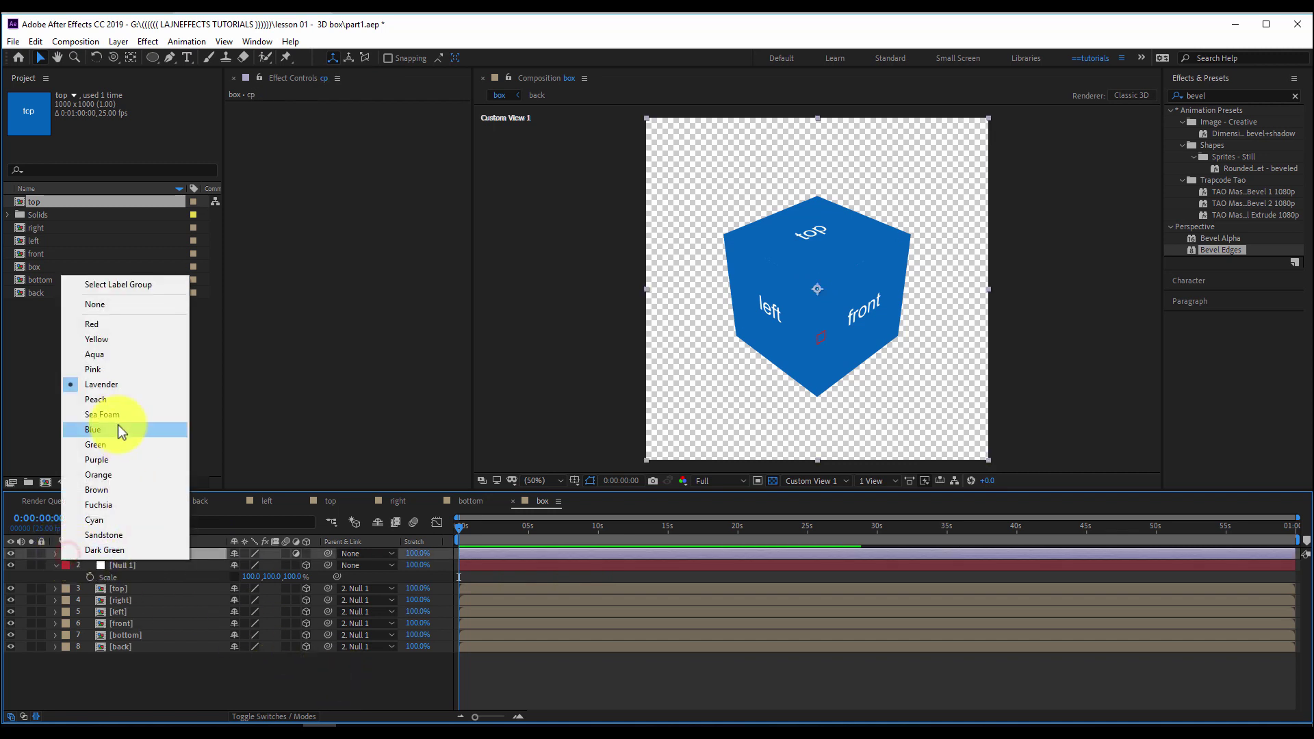
left_click(123, 473)
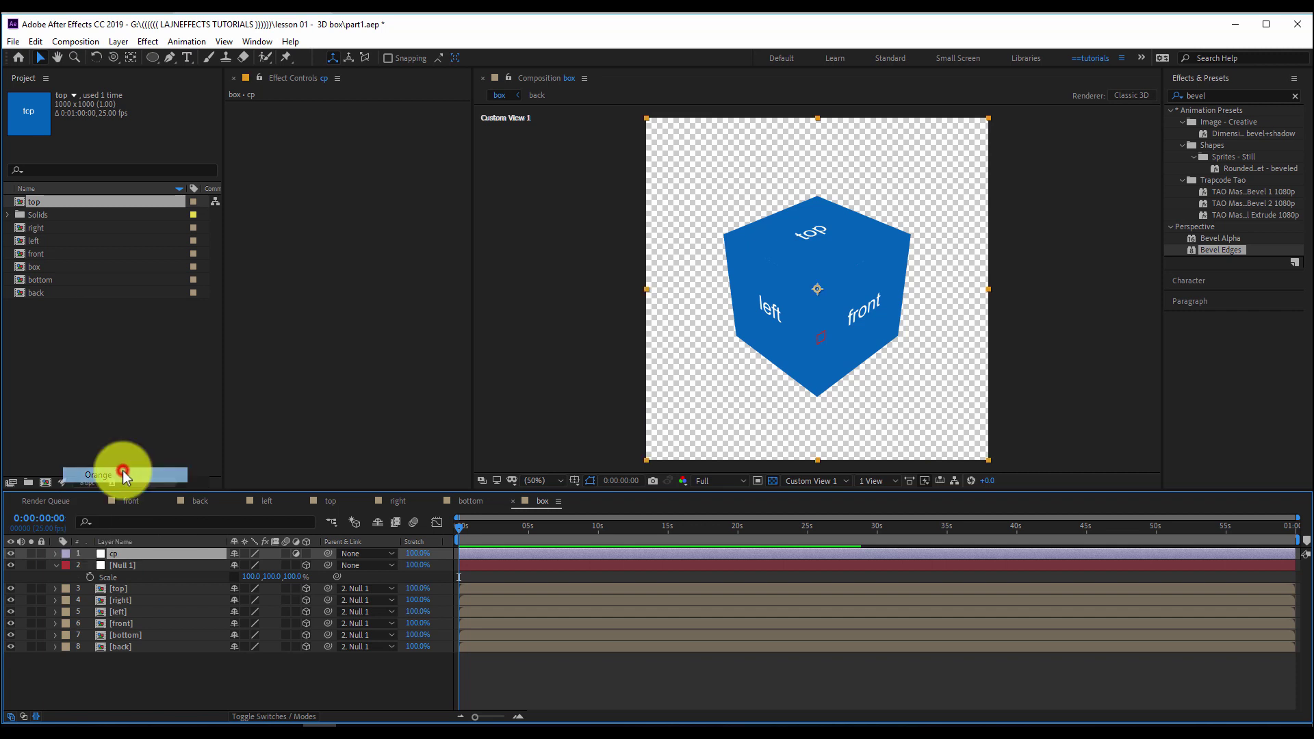
left_click(568, 685)
left_click(529, 547)
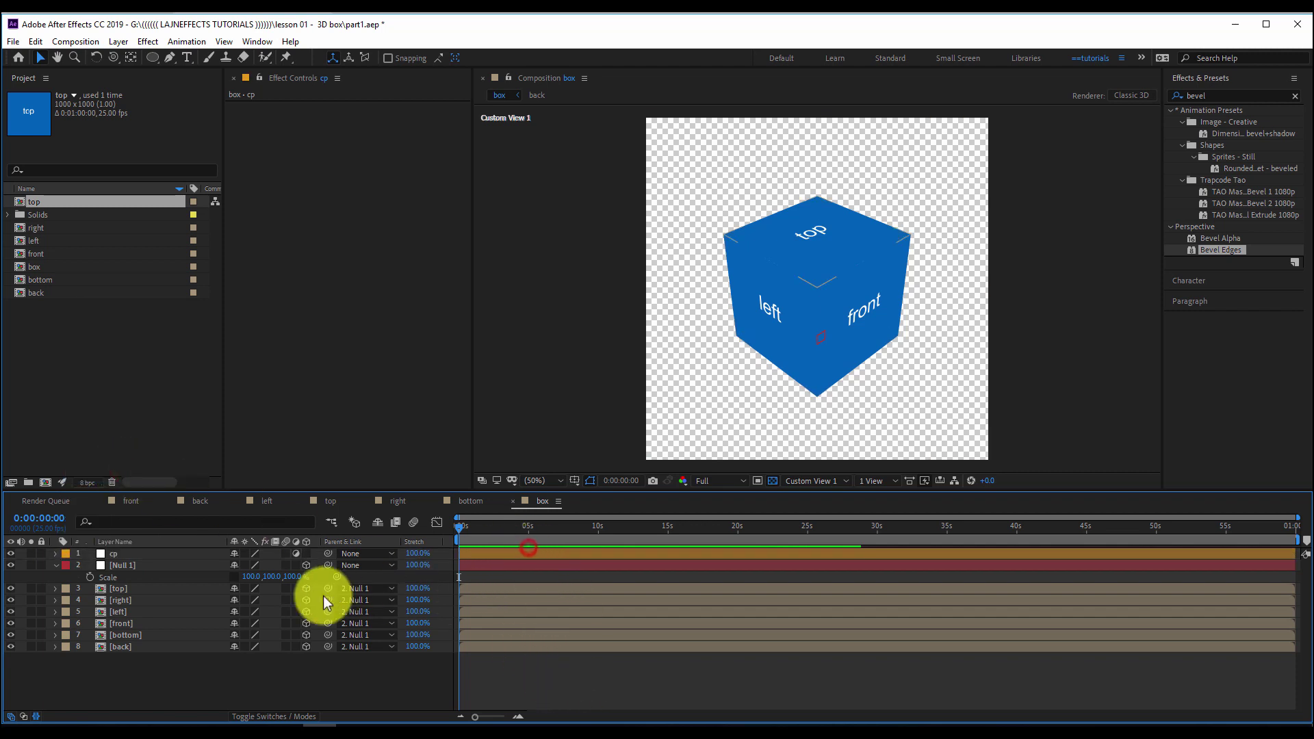
- Apply a Slider Control effect to the cp layer and duplicate it twice to get three sliders
left_click(552, 554)
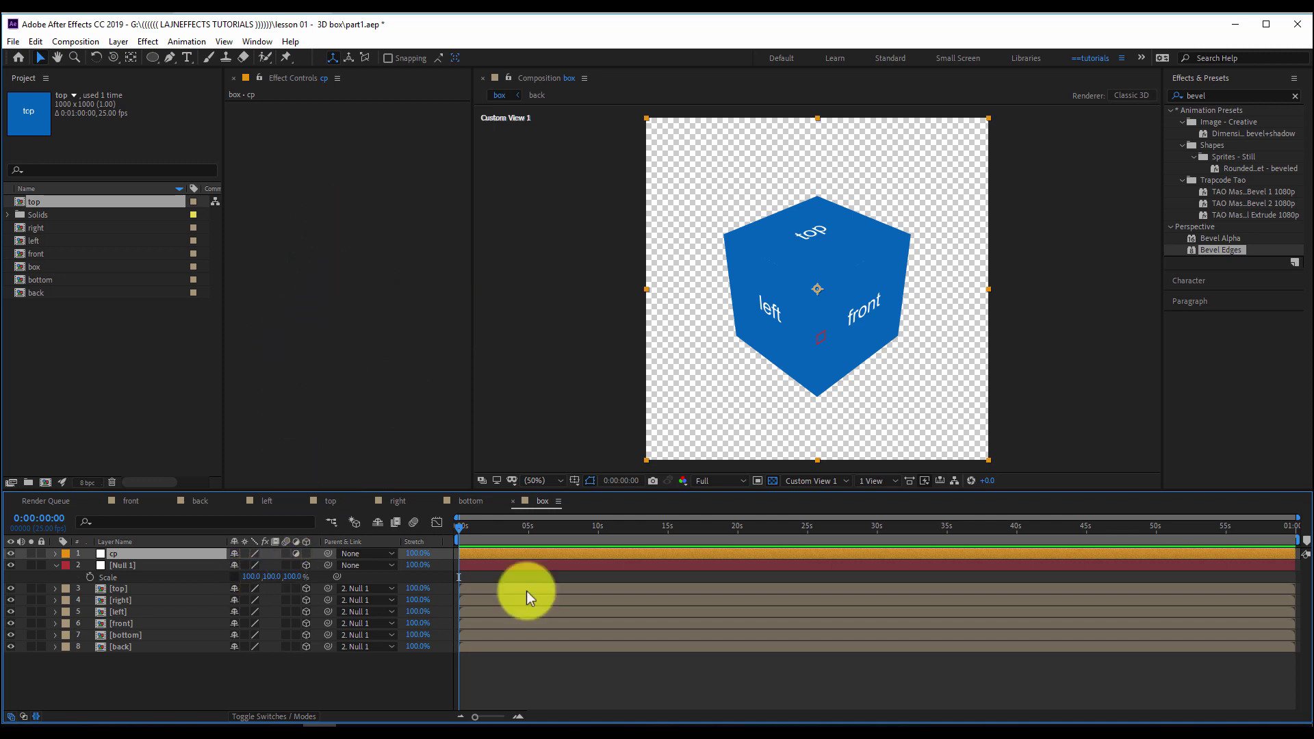
right_click(326, 195)
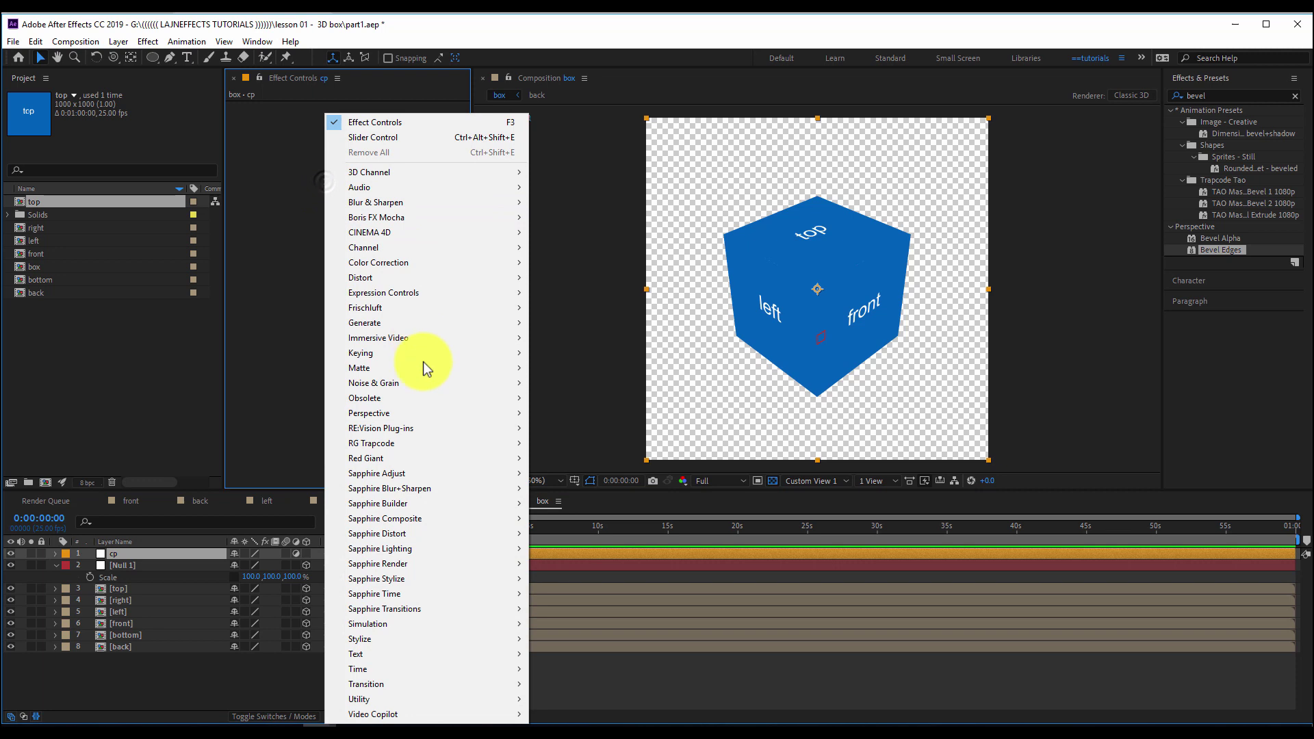
mouse_move(424, 292)
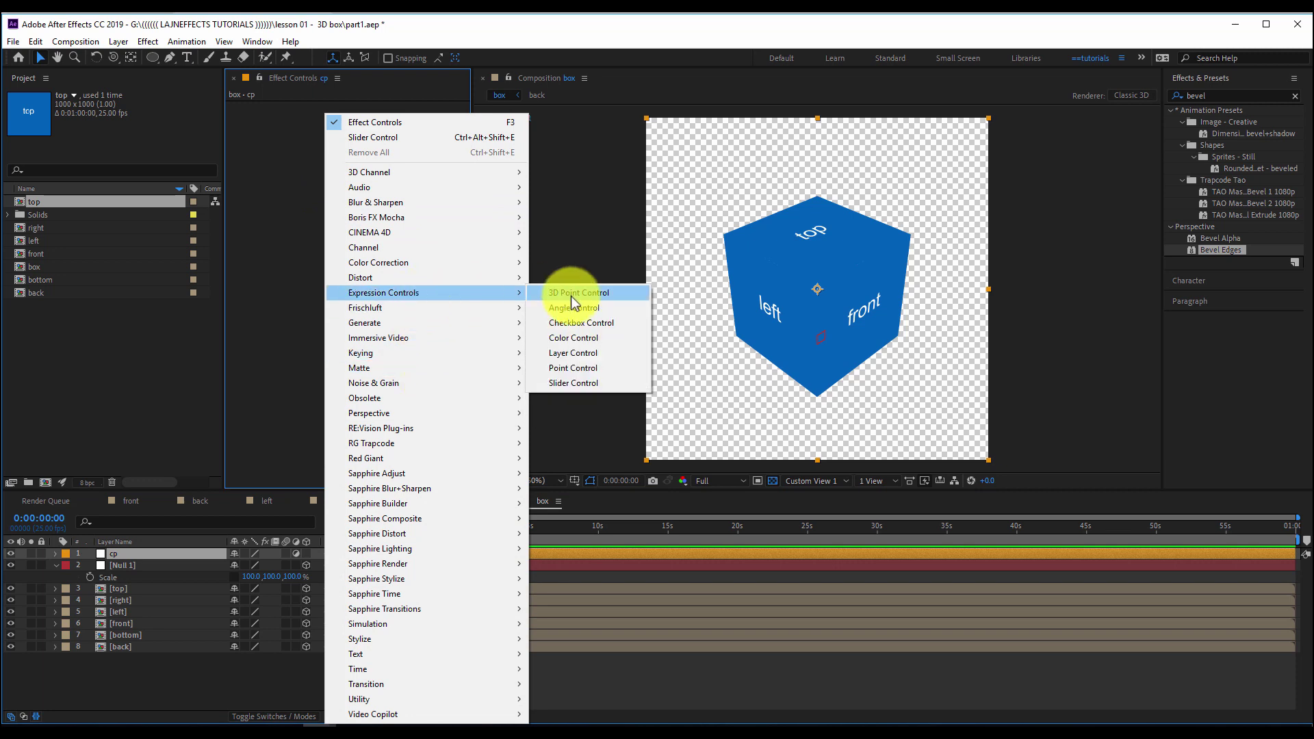
left_click(567, 386)
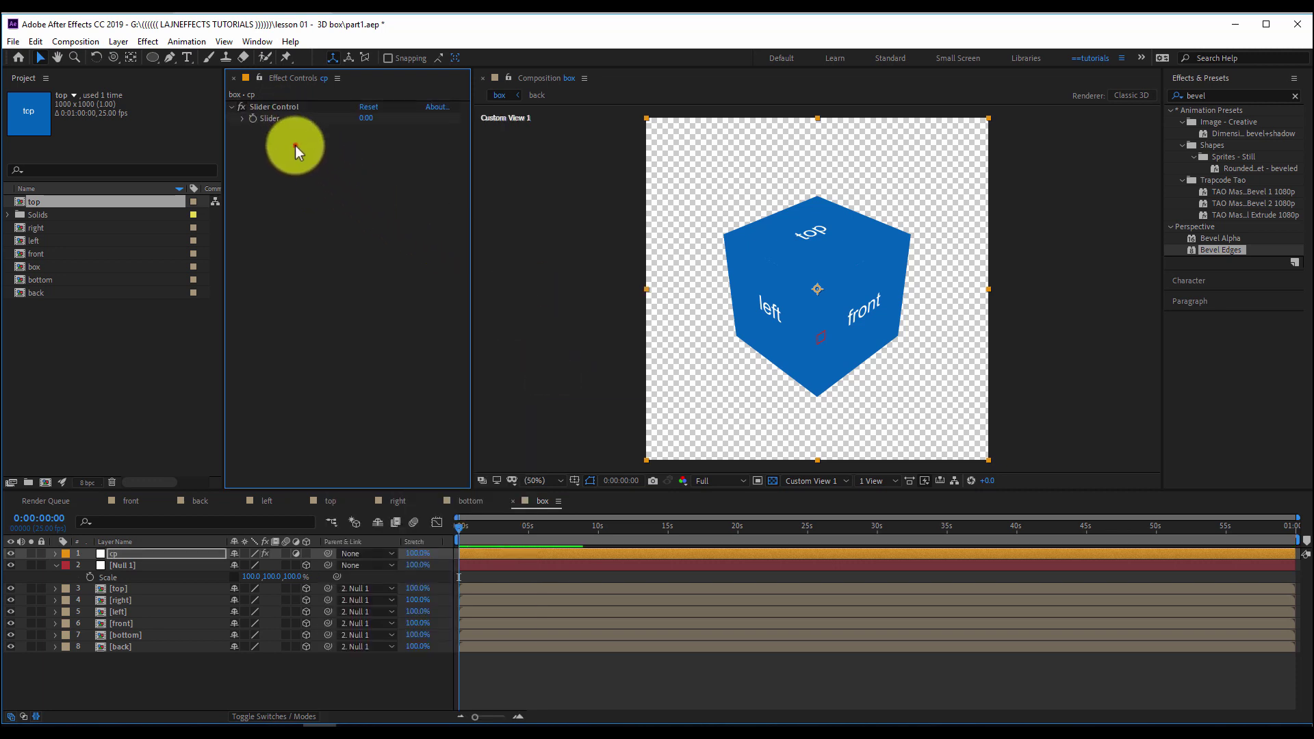
left_click(272, 105)
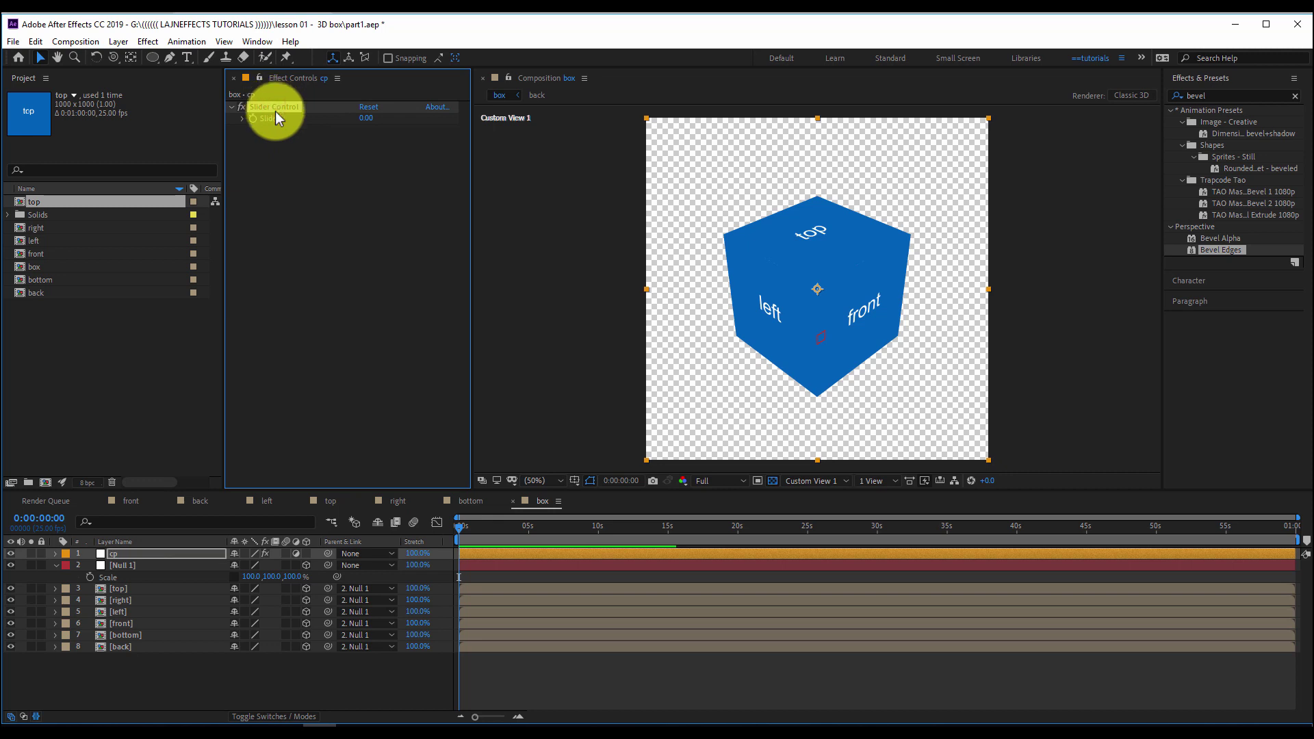
key("ctrl+d")
key("ctrl+d")
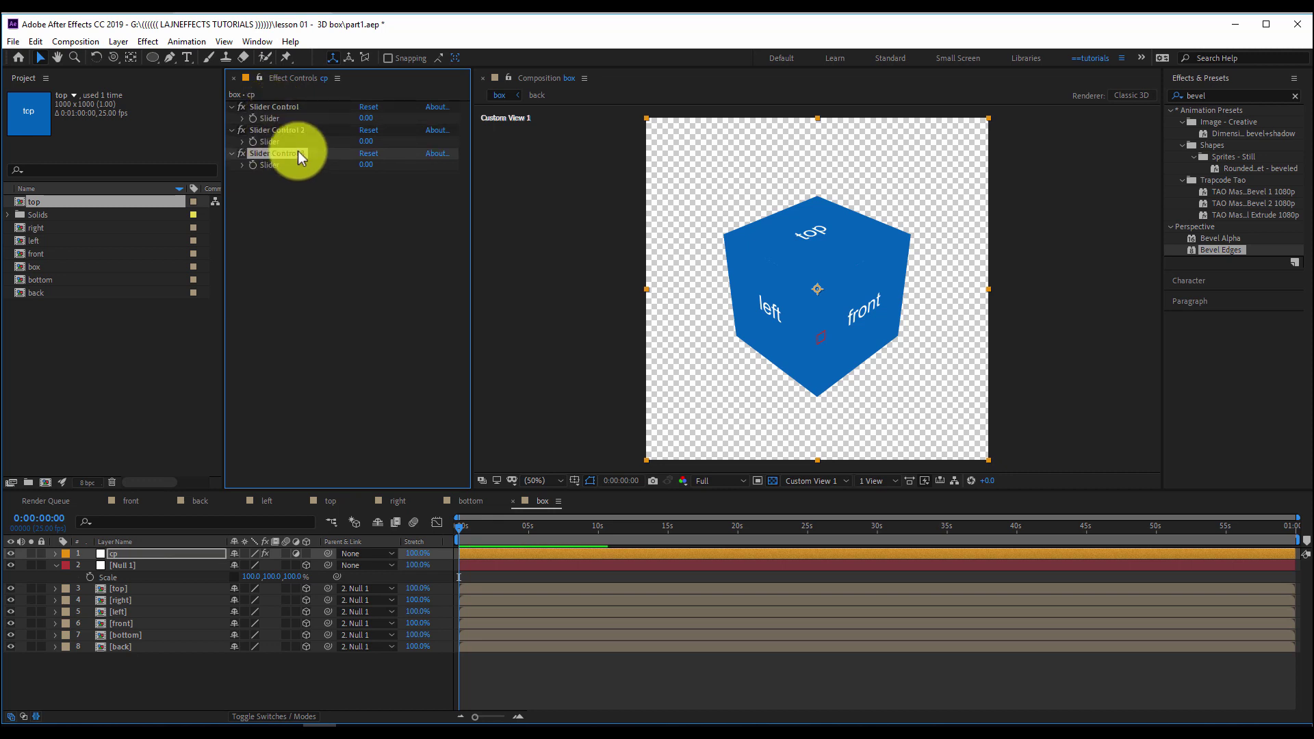
left_click(320, 221)
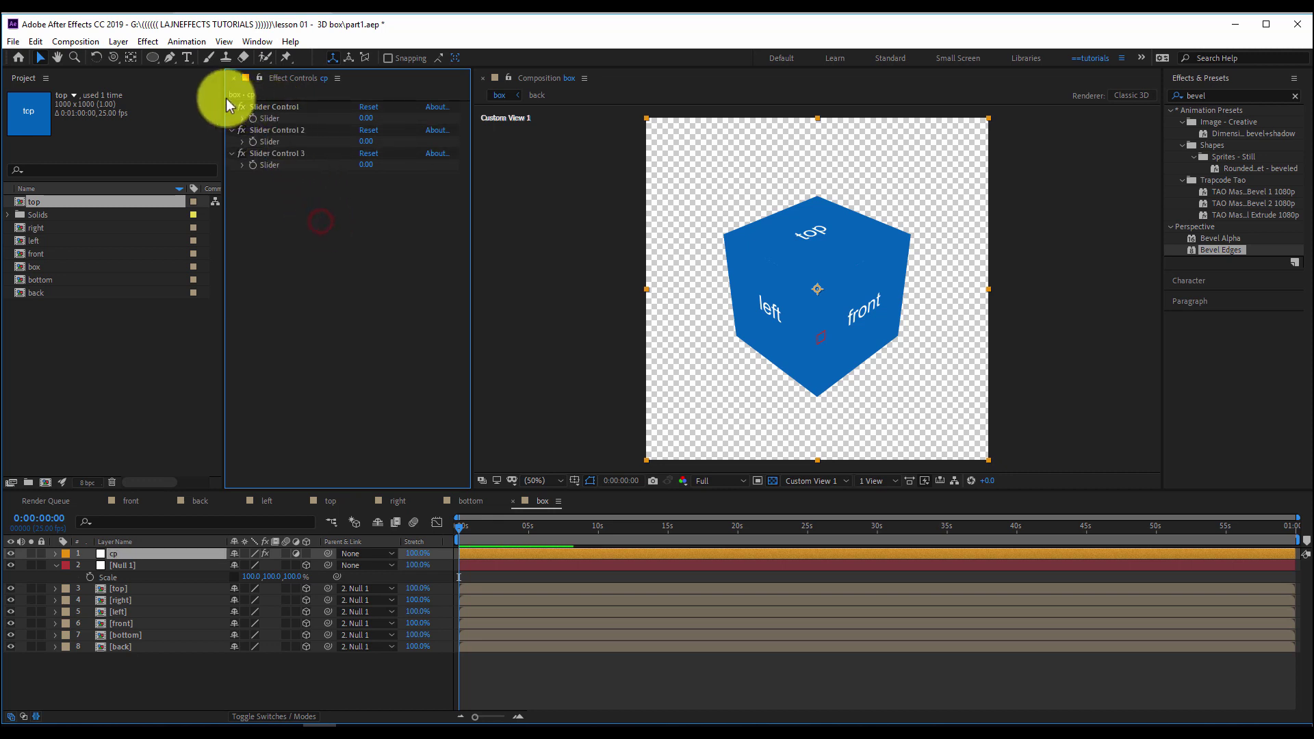
- Rename the cp layer's first Slider Control length and the second one width
left_click(279, 108)
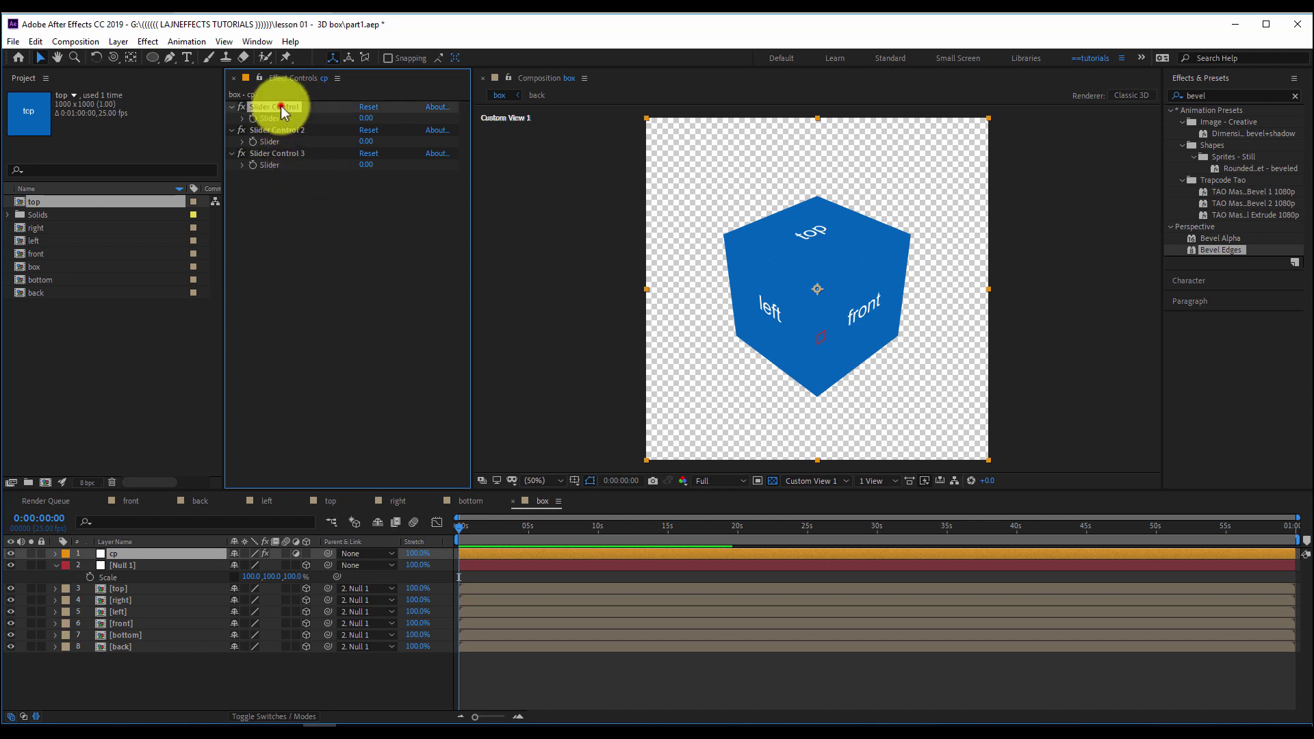
key("Return")
type("le")
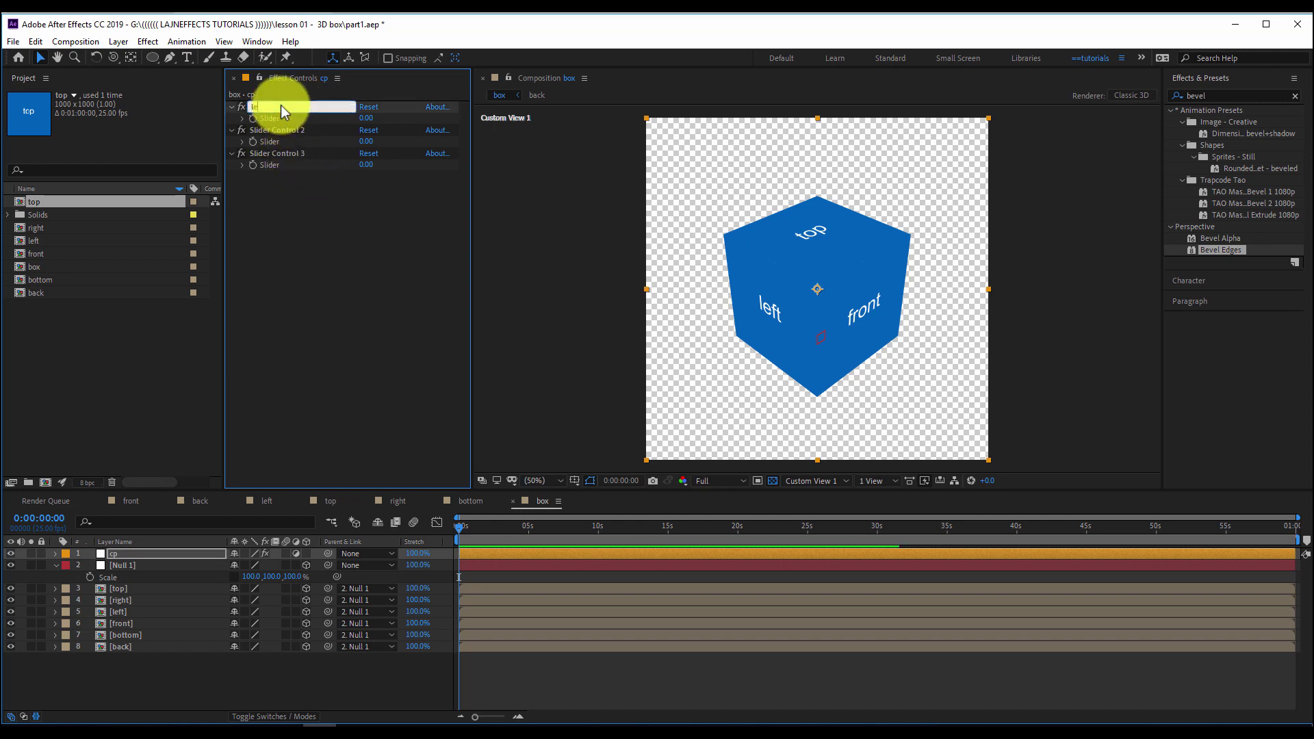
type("ngth")
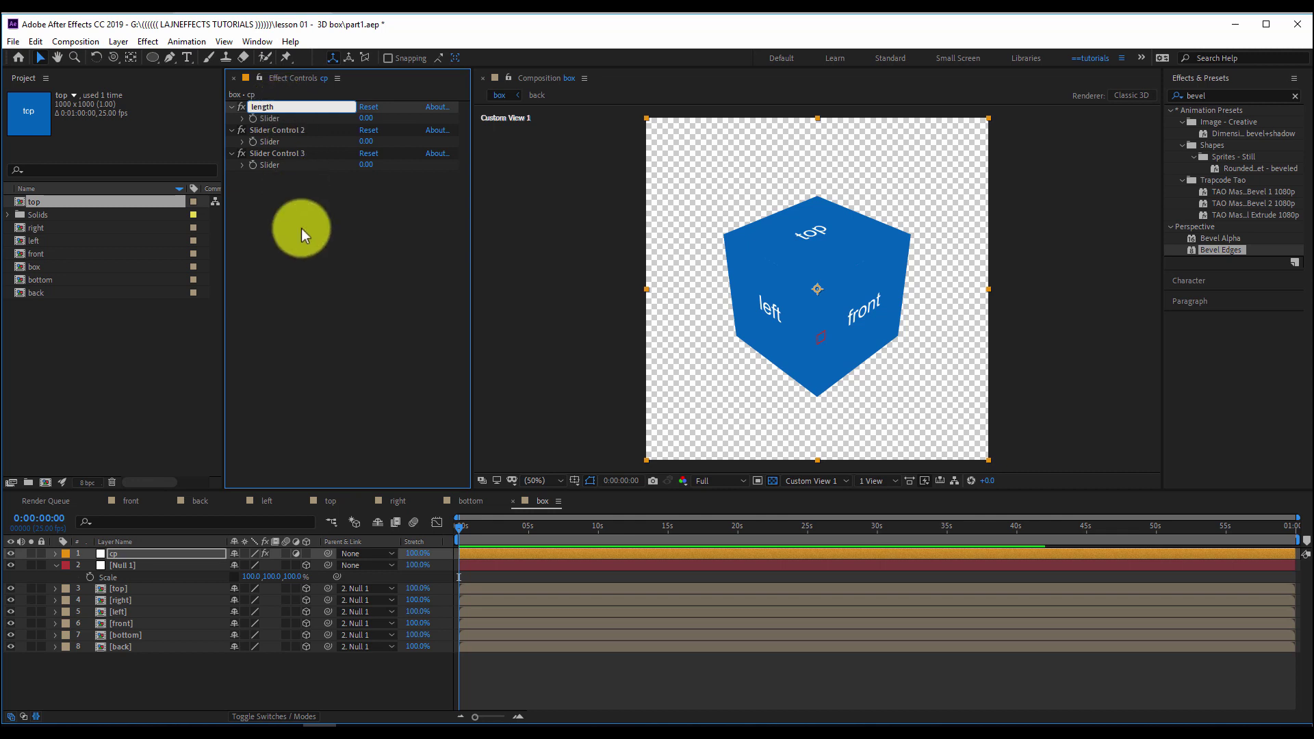
key("Return")
left_click(290, 132)
key("Return")
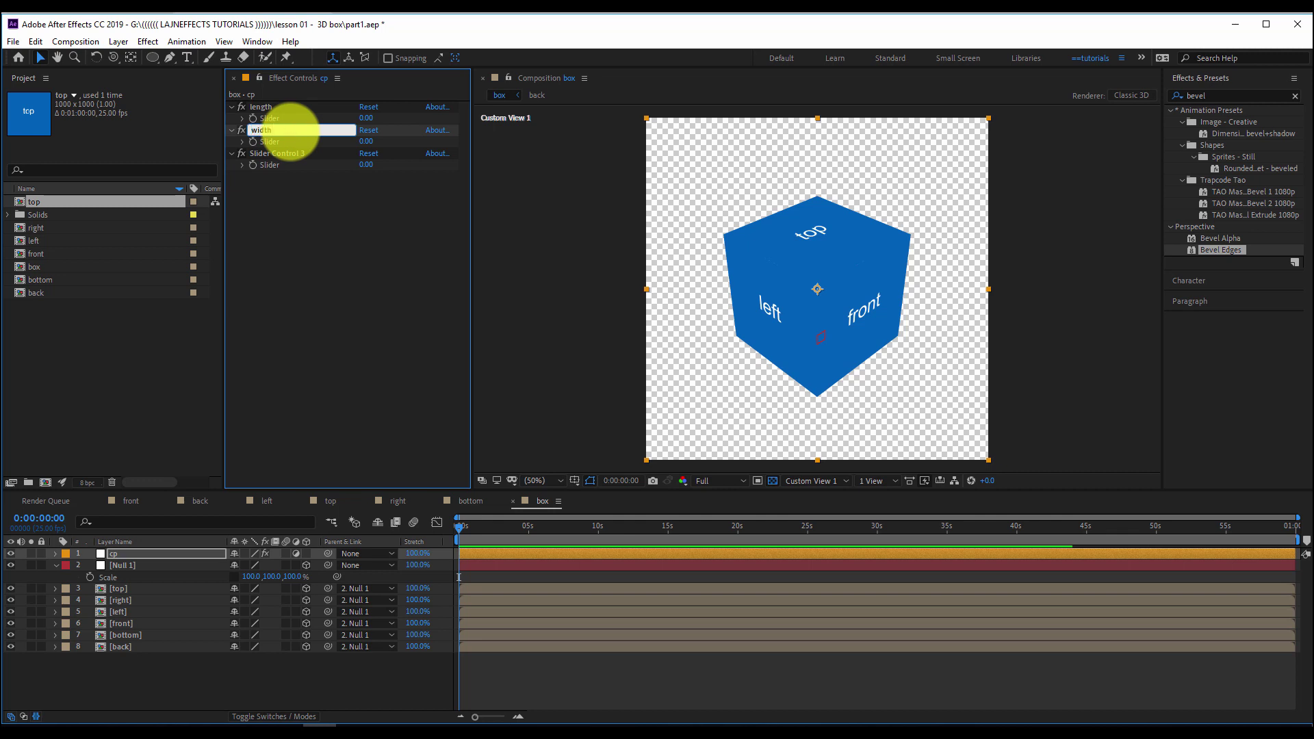
left_click(285, 182)
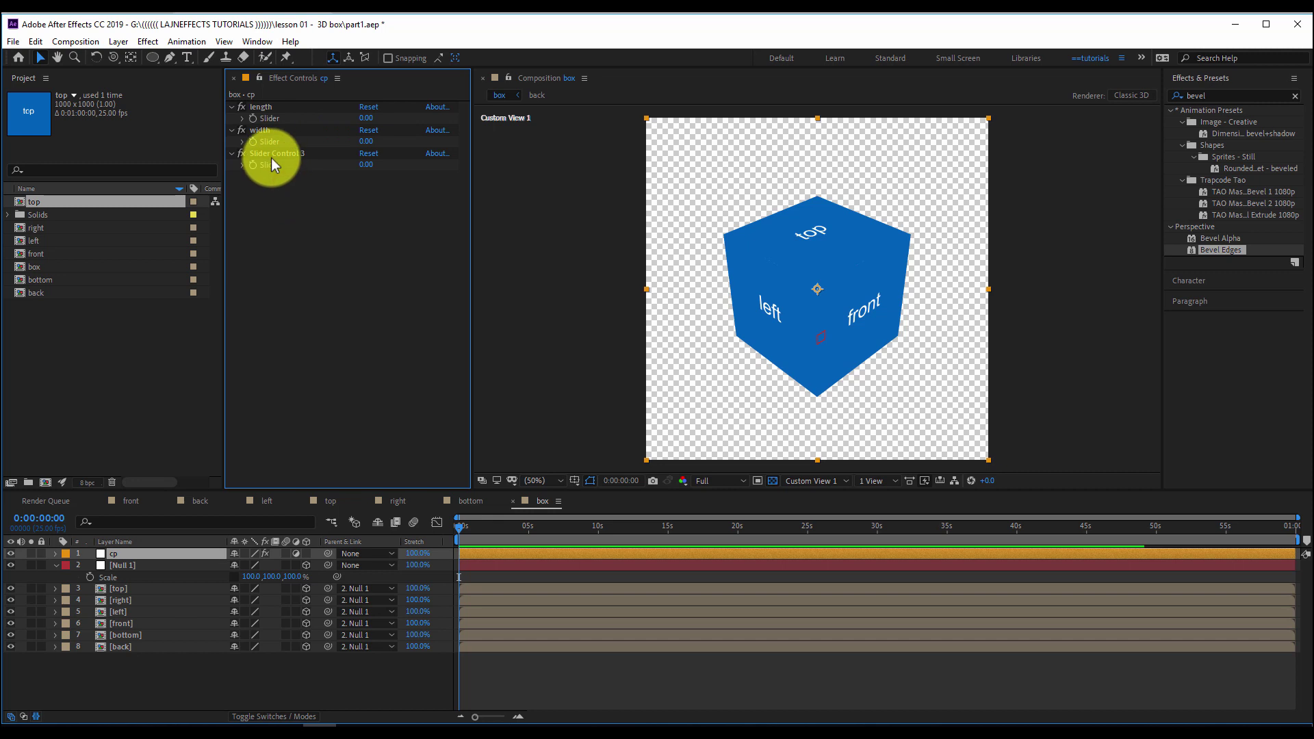
- Rename the cp layer's third Slider Control height
left_click(273, 153)
key("Return")
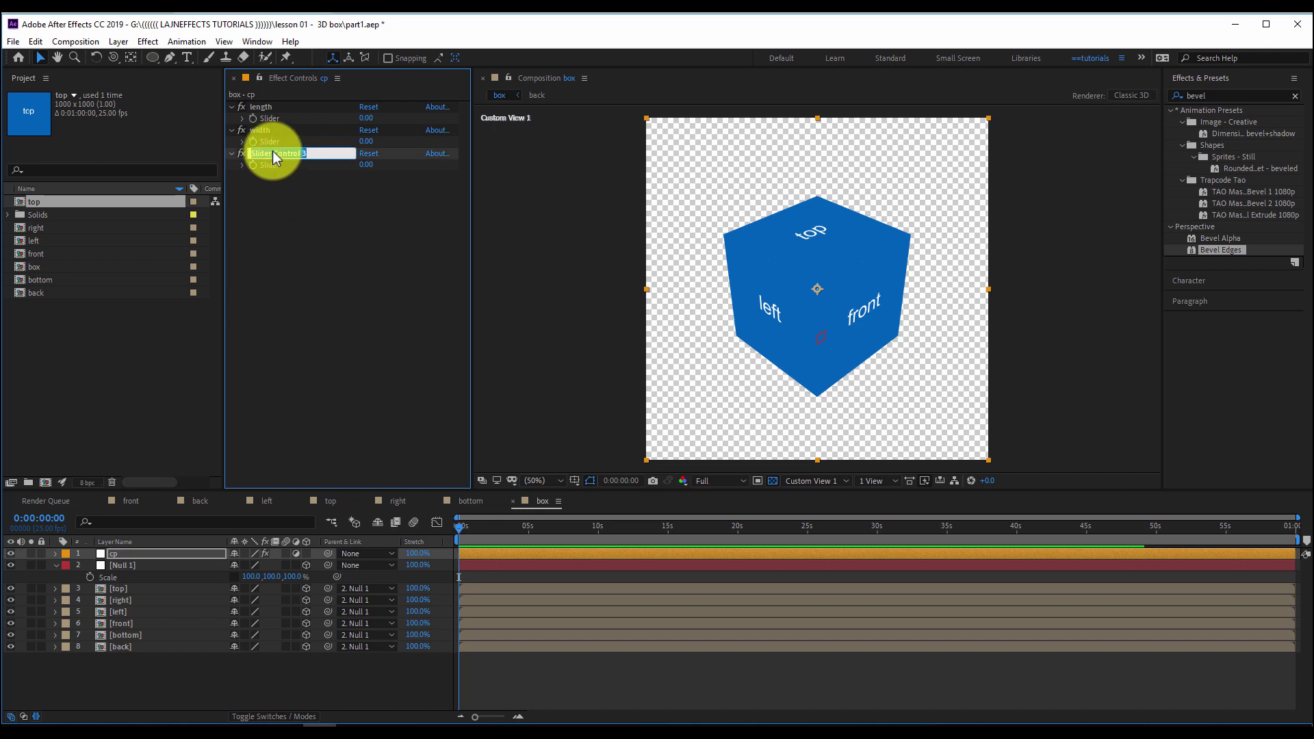
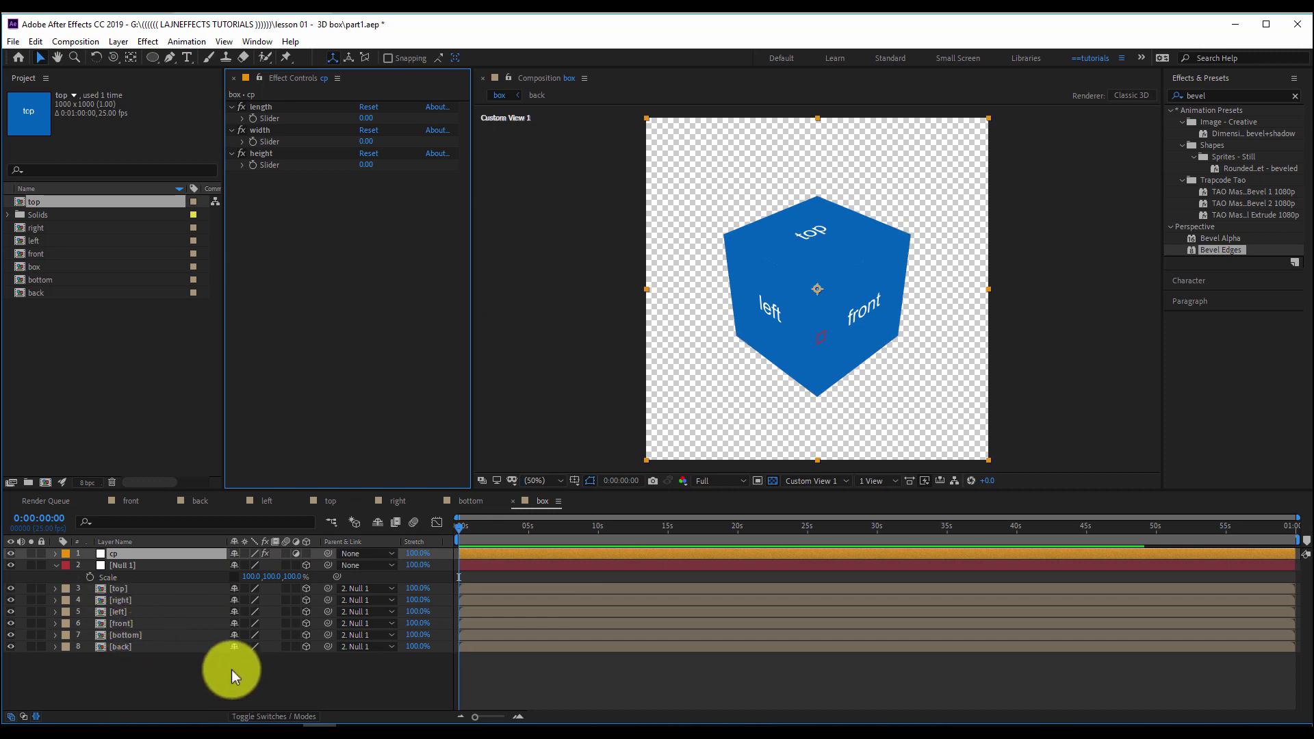
- Add an expression to Null 1's Scale, enlarge its editing area, and show the cp layer's sliders while the expression is open
left_click(90, 582, "alt")
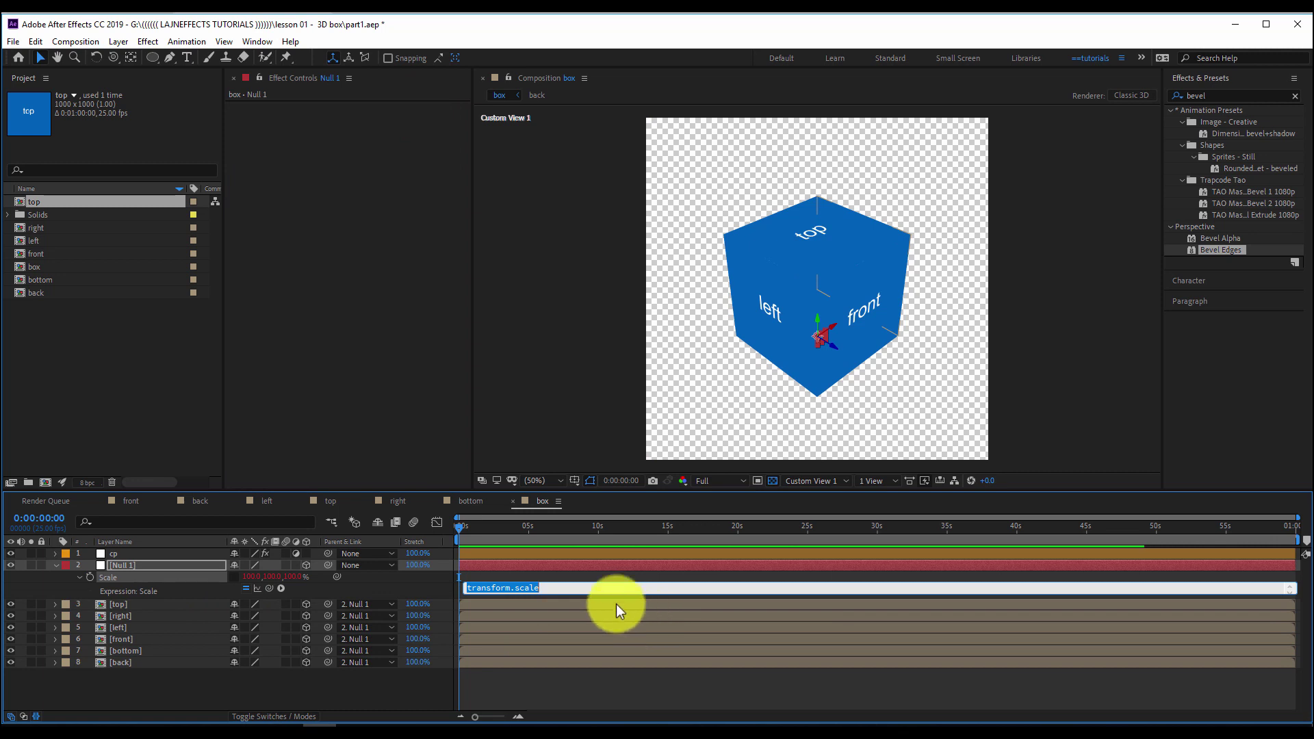
left_click_drag(564, 598, 563, 680)
left_click_drag(610, 487, 625, 393)
left_click(573, 520)
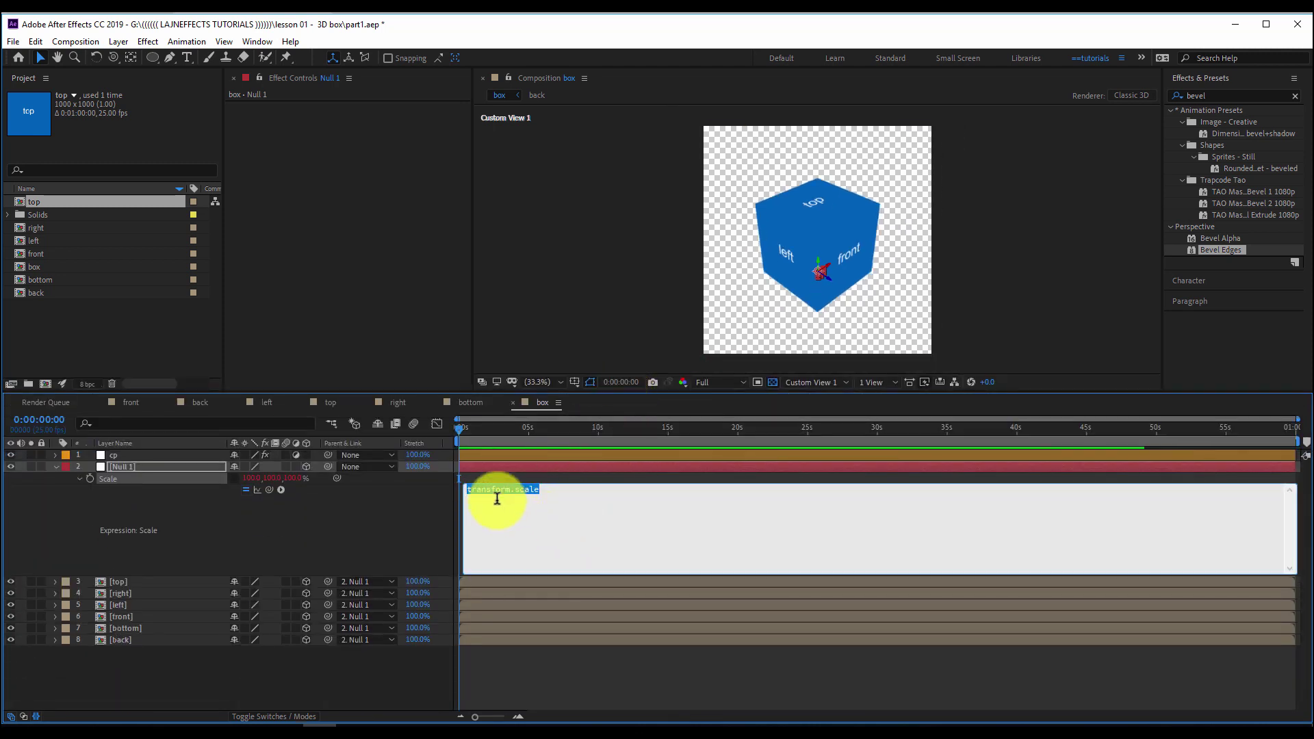
left_click(496, 454)
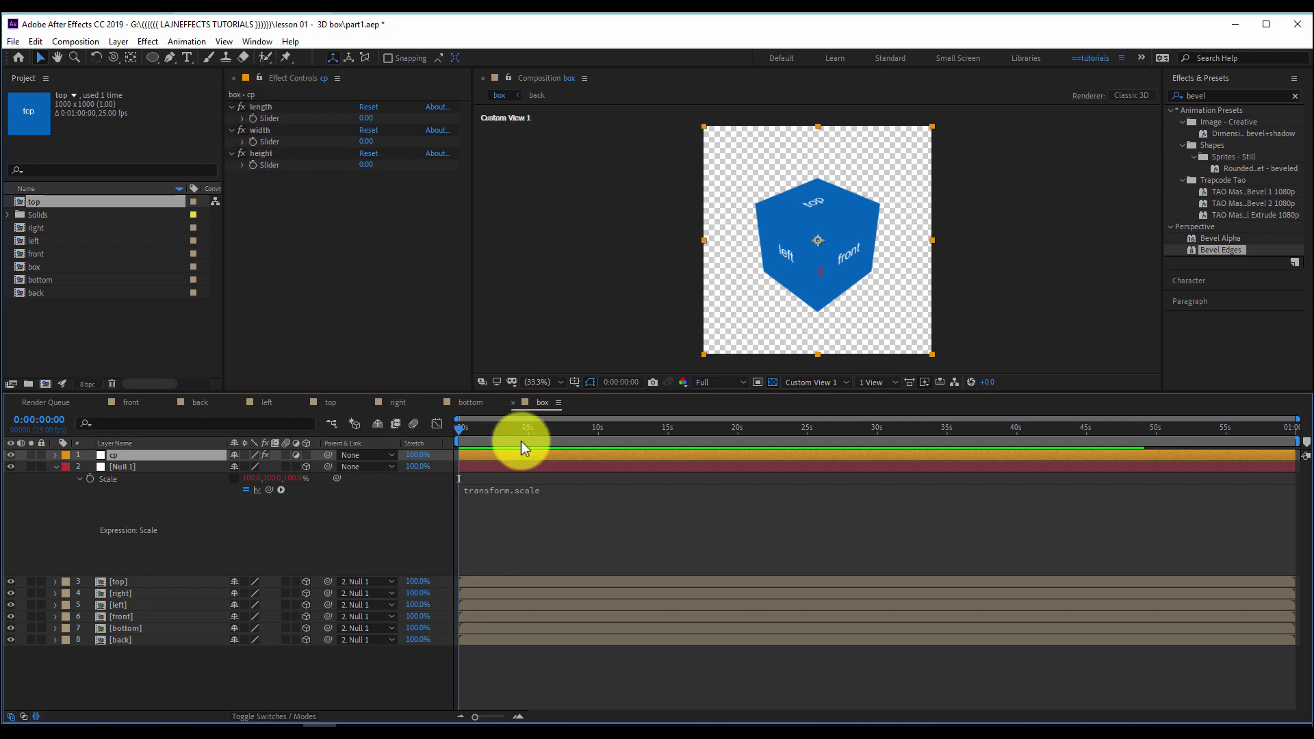
left_click(525, 506)
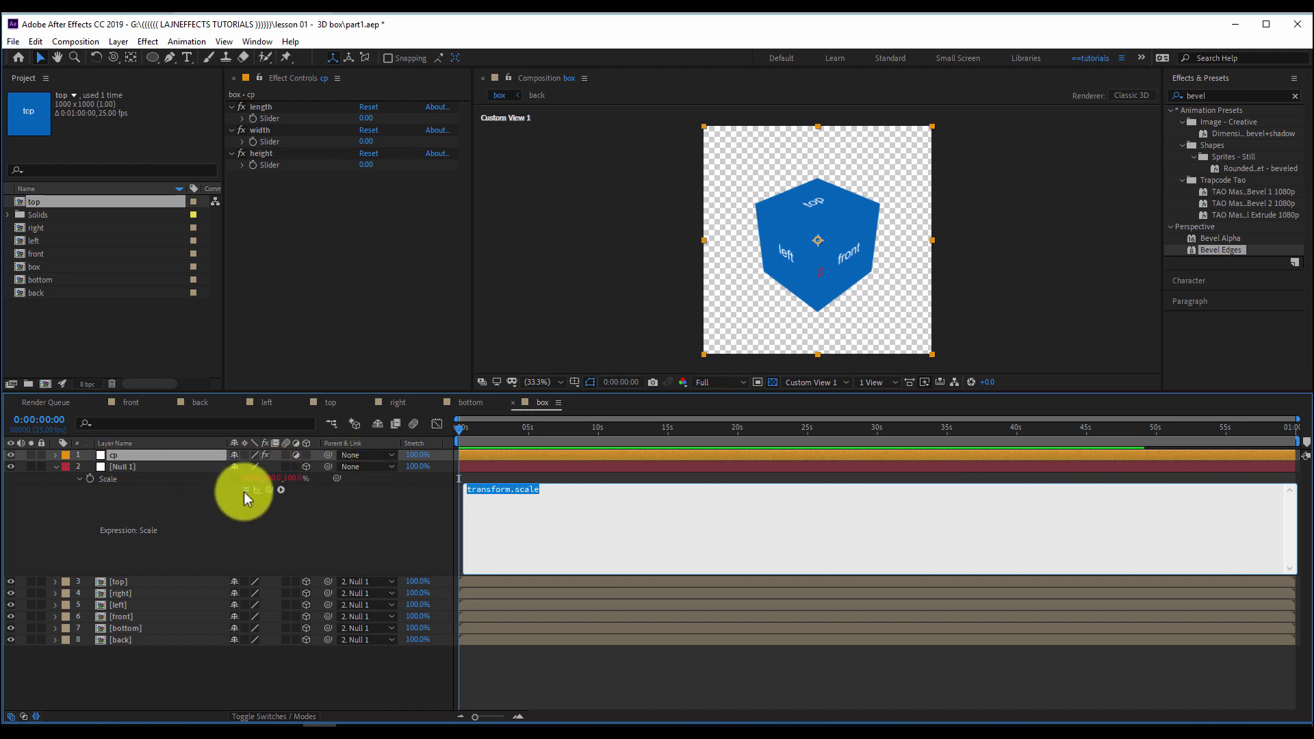
- Link the Scale expression to the length slider and rename the variable in its first line from temp to l
left_click_drag(268, 489, 264, 121)
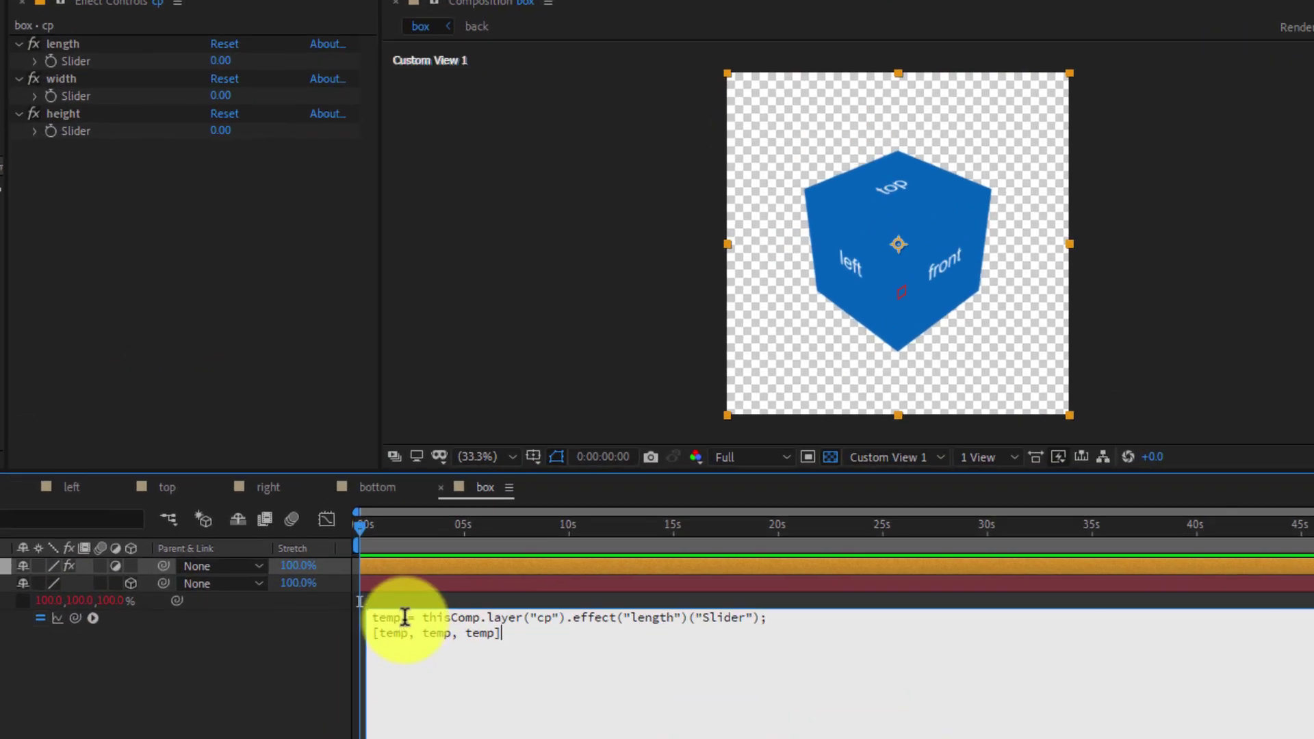
left_click_drag(404, 617, 367, 617)
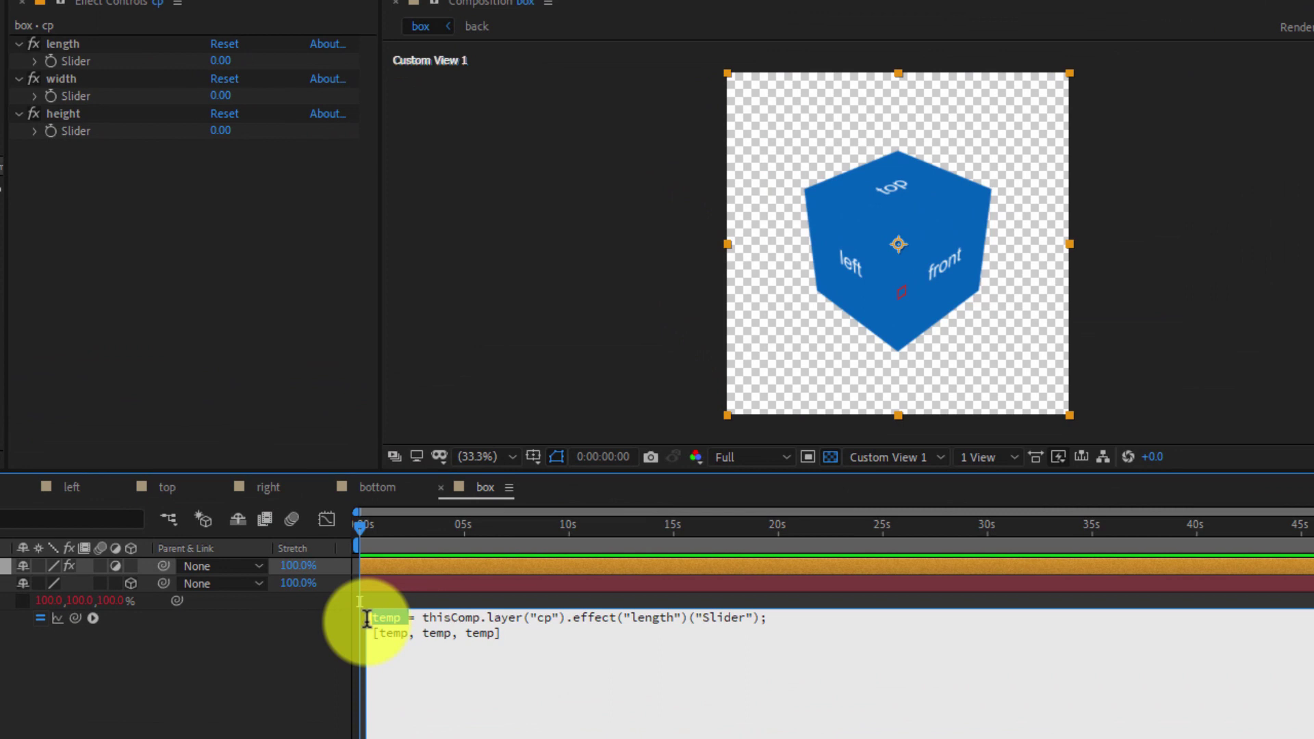
key("BackSpace")
key("Delete")
type("l ")
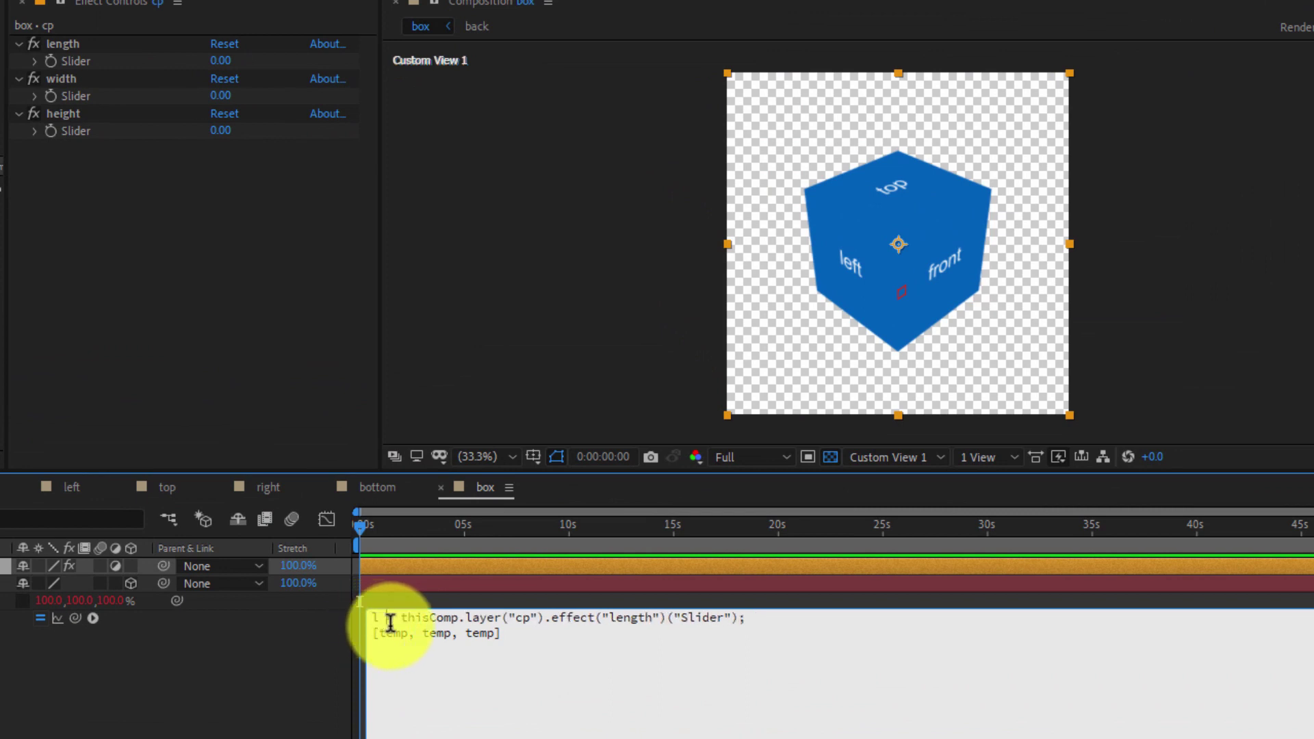
type("=")
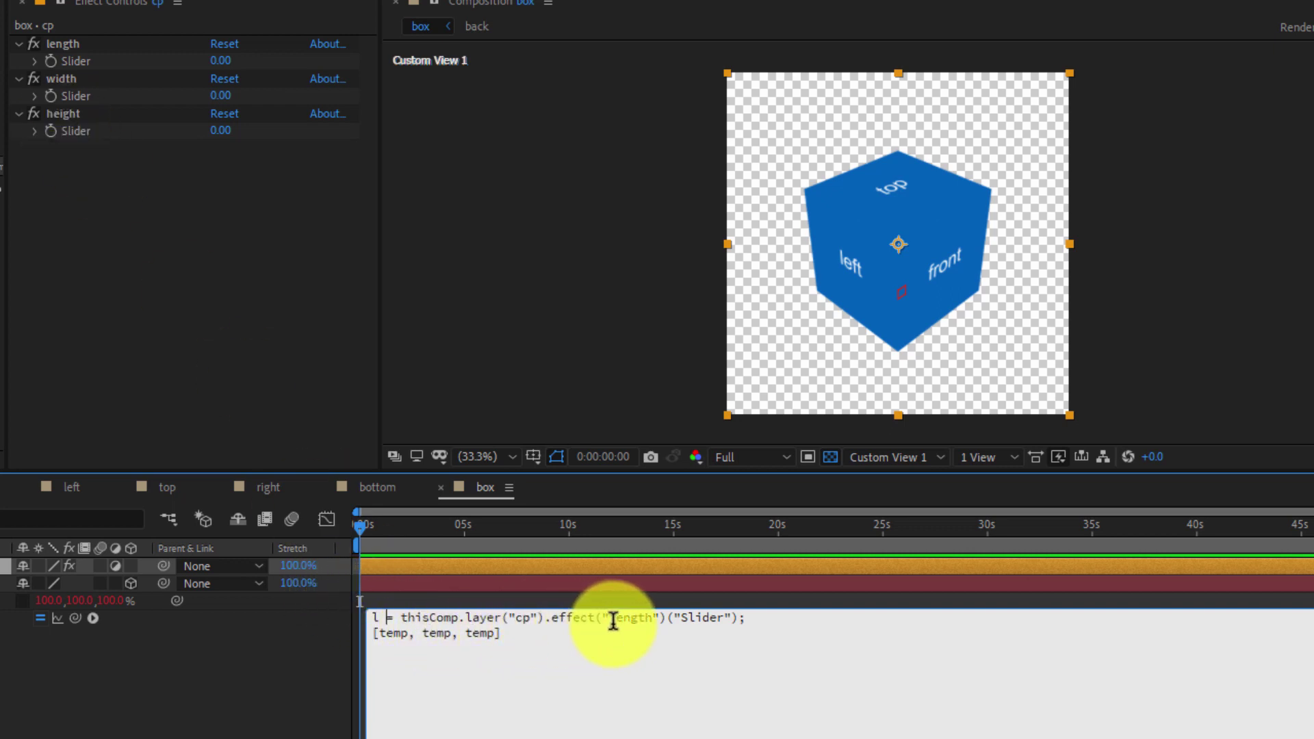
- Add variables w and h to the Scale expression, linked to cp's width and height sliders
left_click(758, 618)
key("Return")
key("Return")
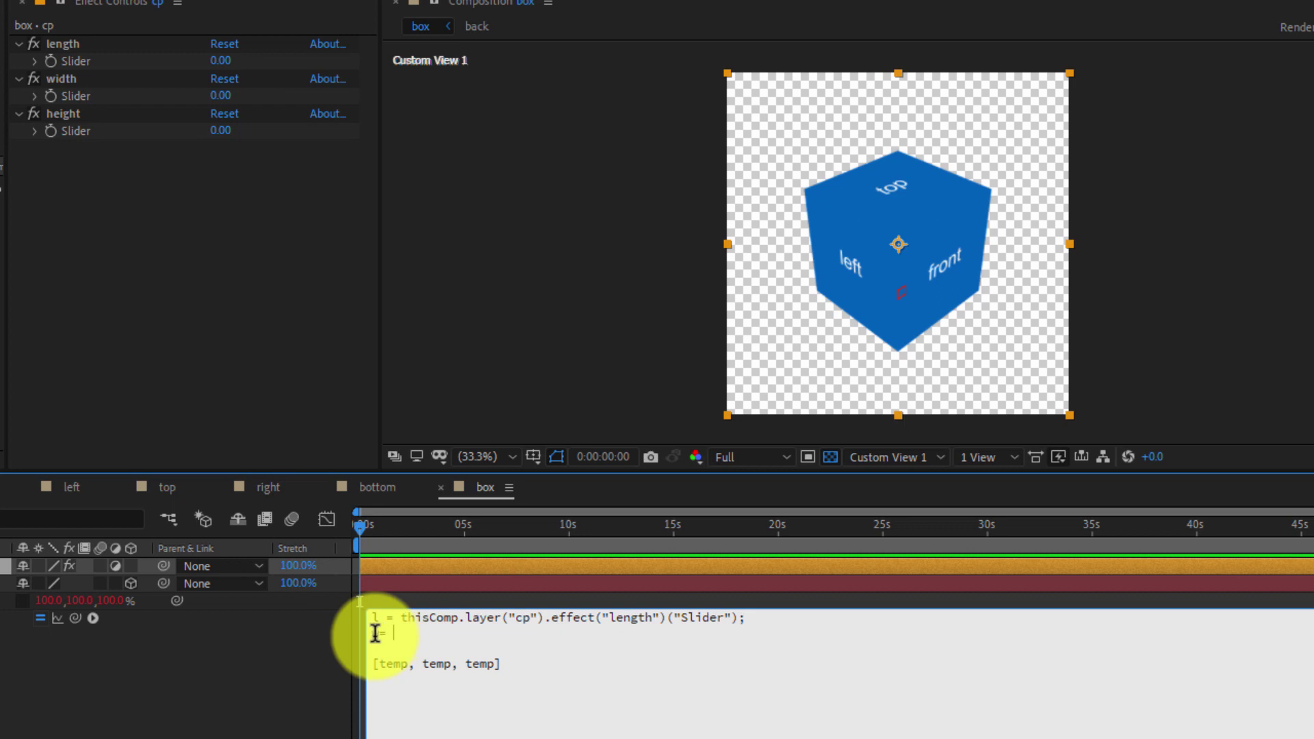
type("w=")
left_click_drag(75, 618, 76, 97)
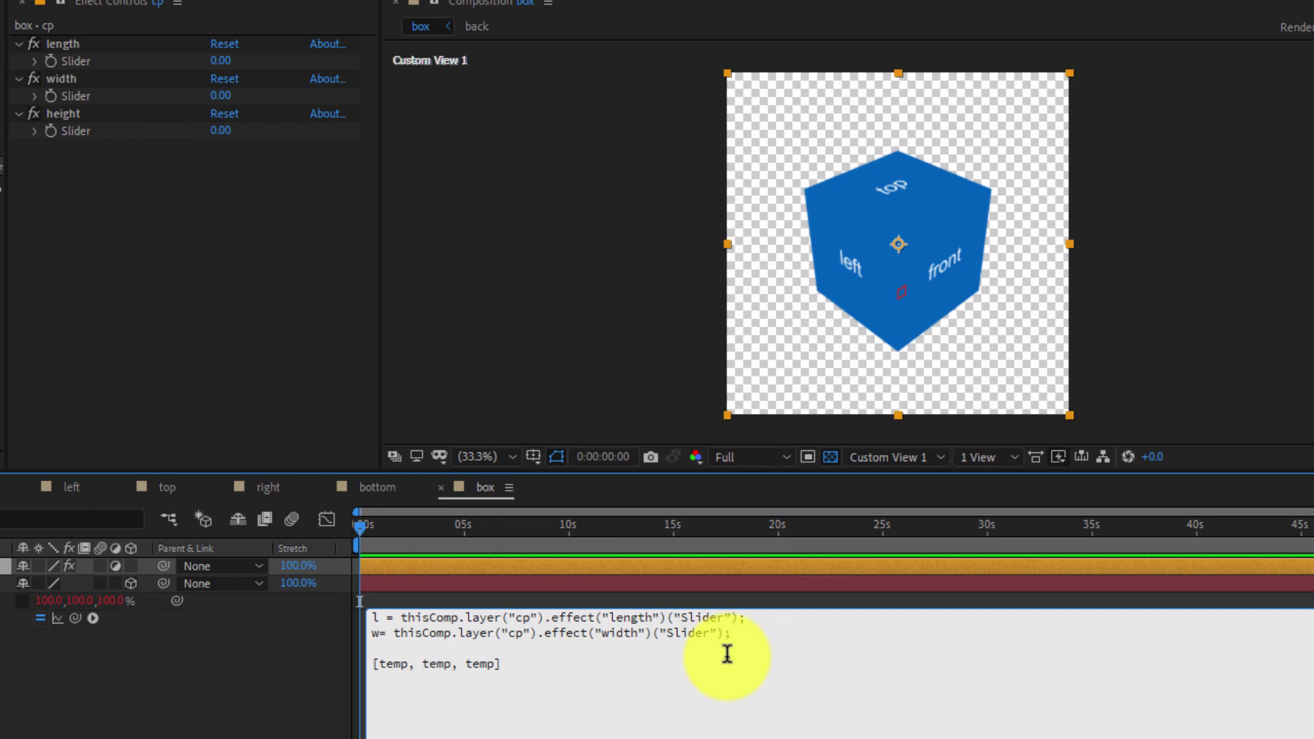
key("Return")
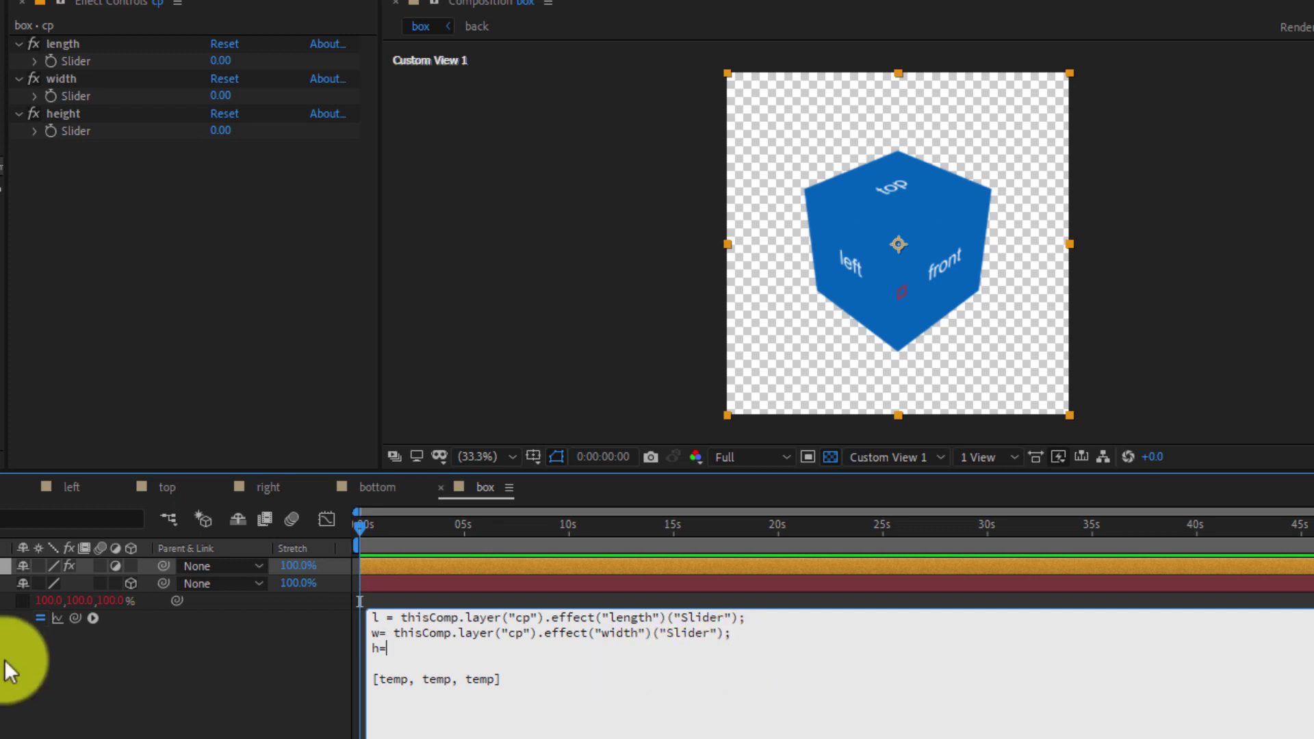
left_click_drag(77, 617, 81, 129)
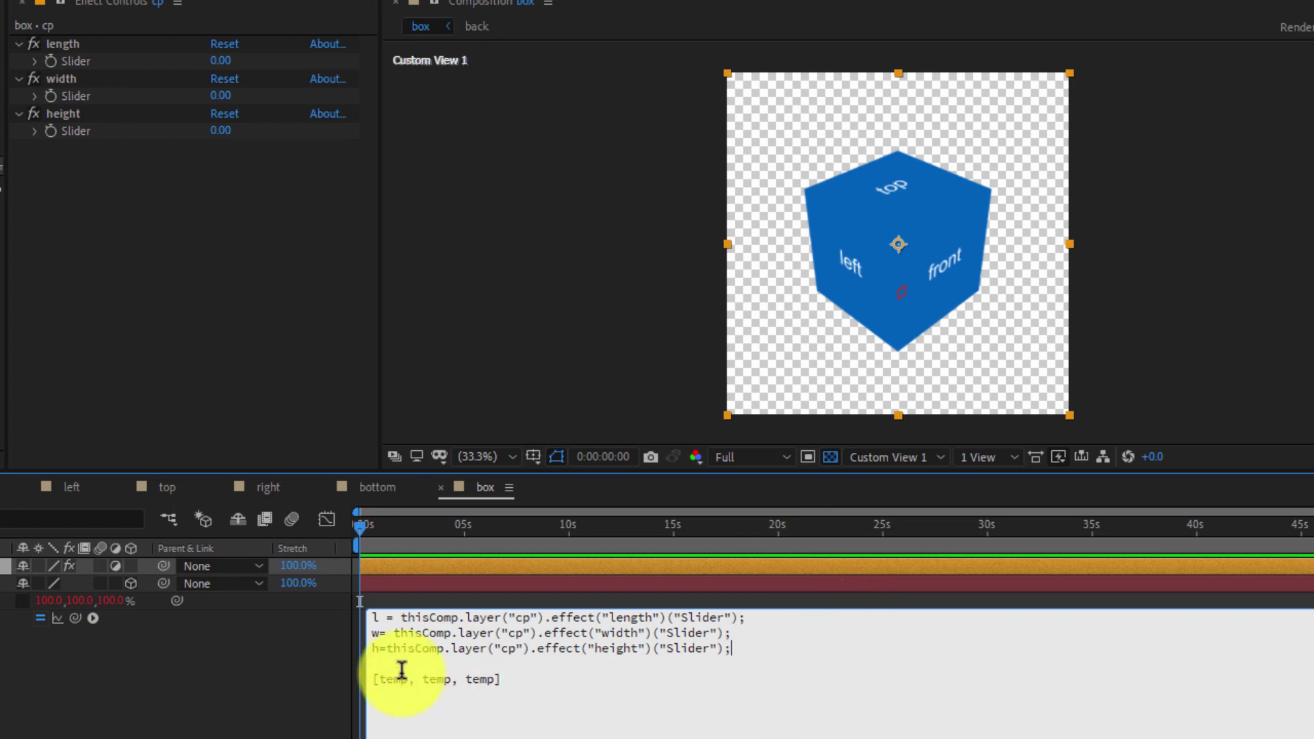
- Change the Scale expression's output array to [l, h, w] and apply the expression
left_click_drag(409, 679, 379, 677)
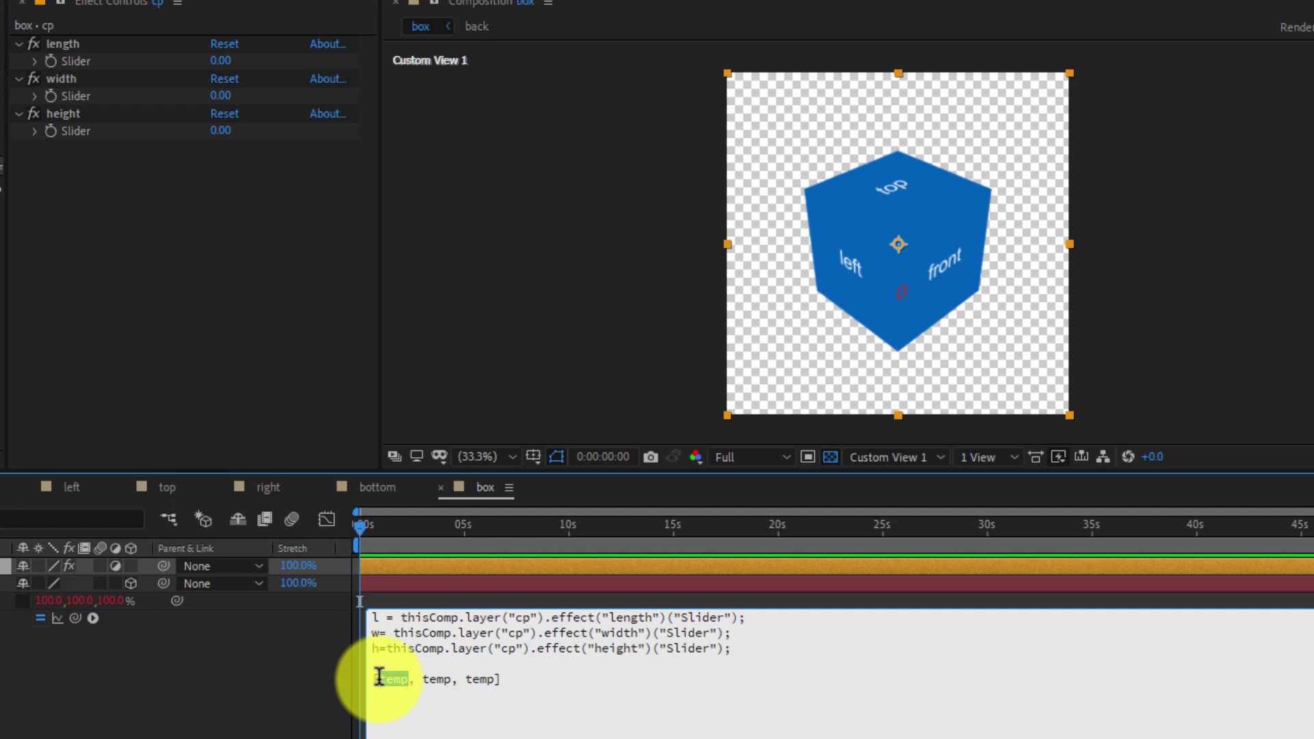
type("l")
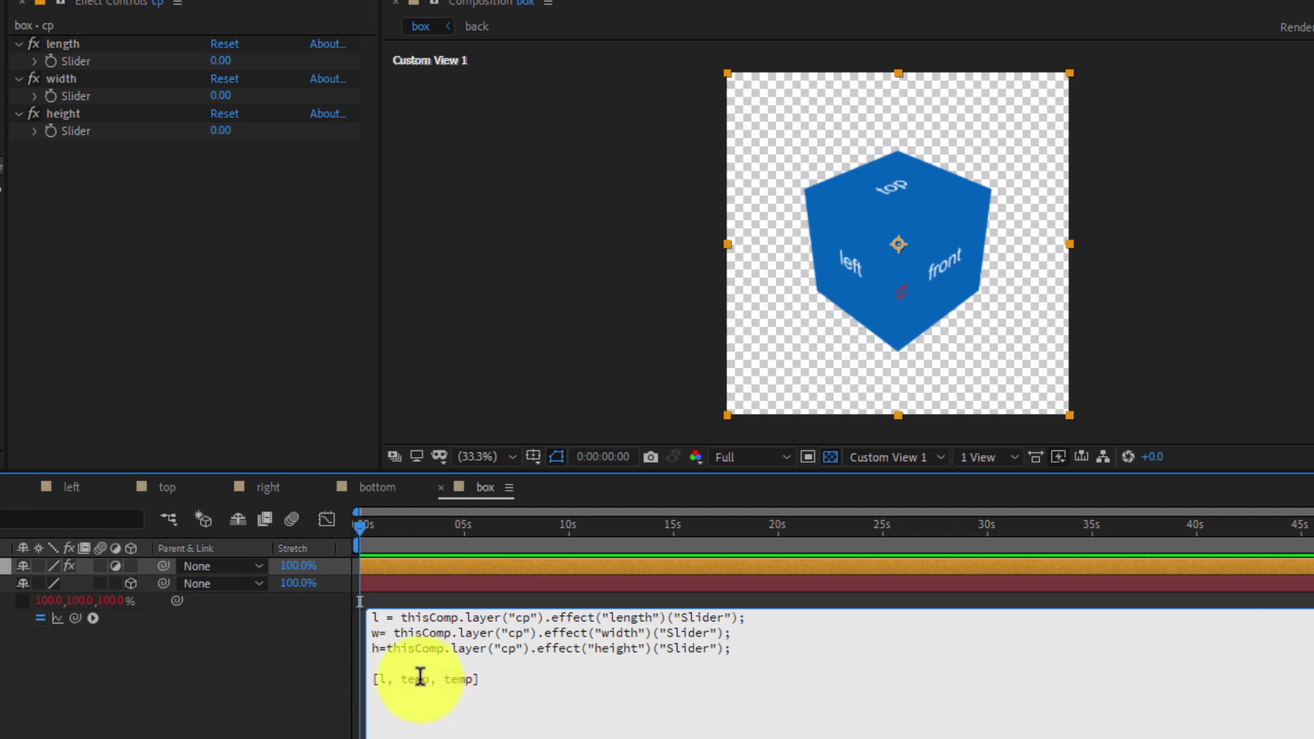
left_click_drag(402, 678, 429, 677)
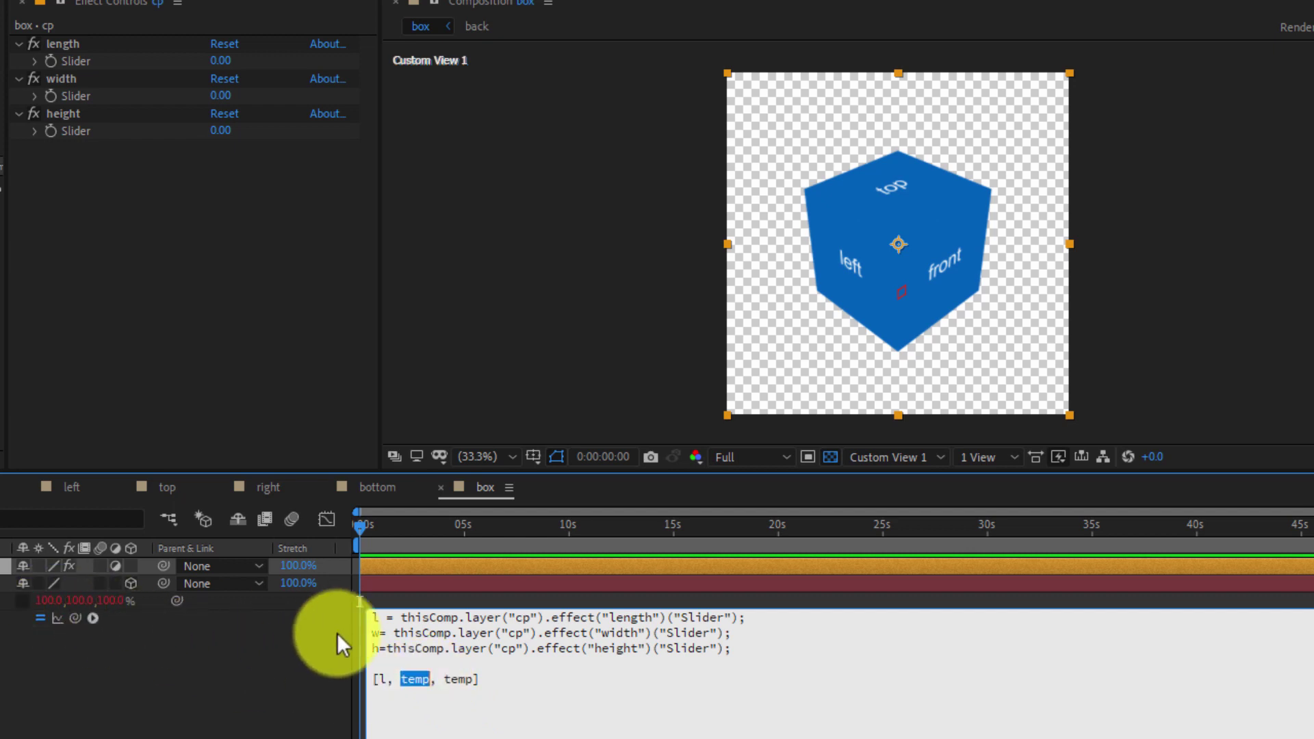
type("h")
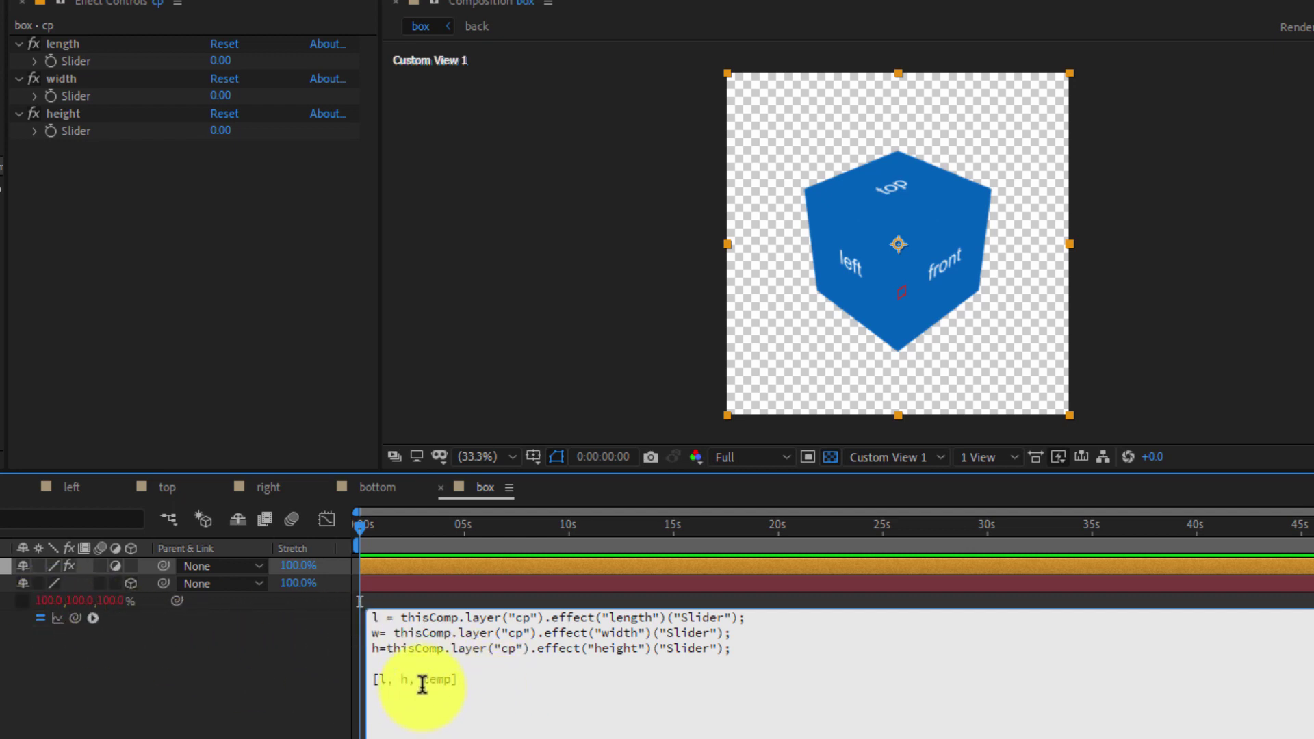
left_click_drag(423, 677, 452, 678)
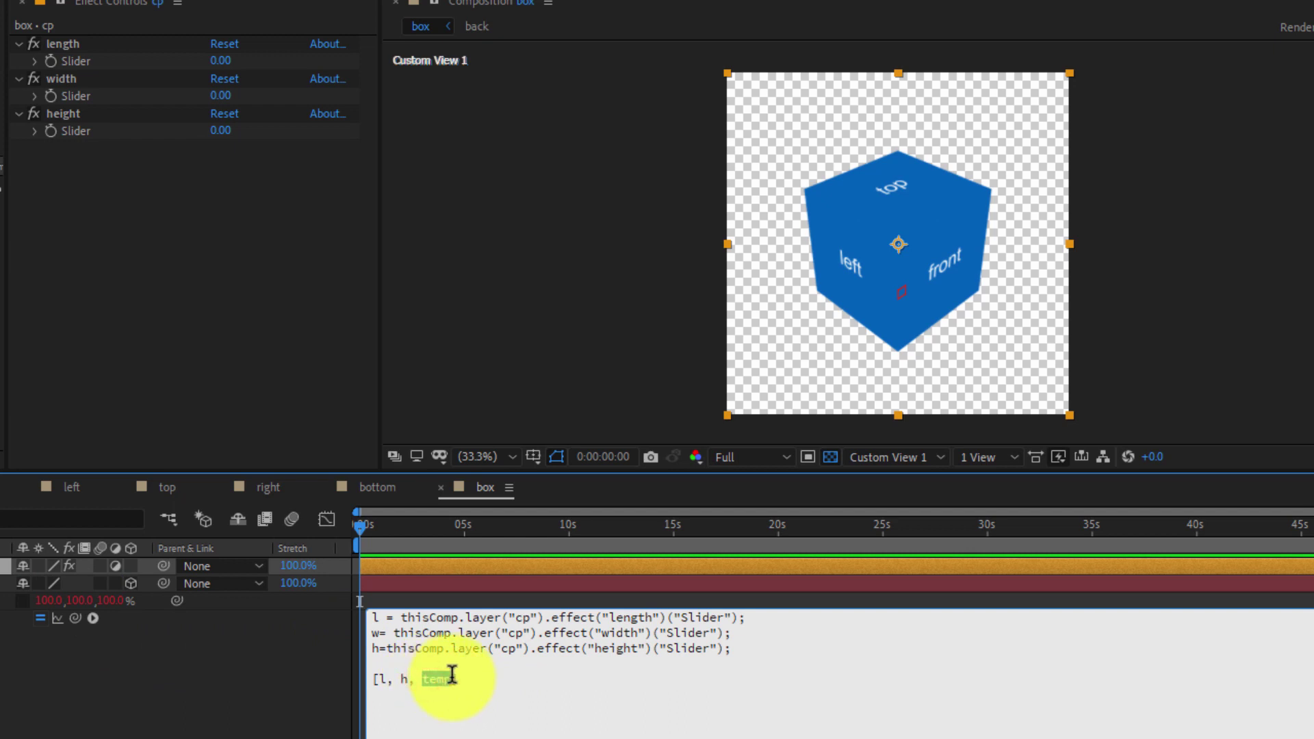
type("w")
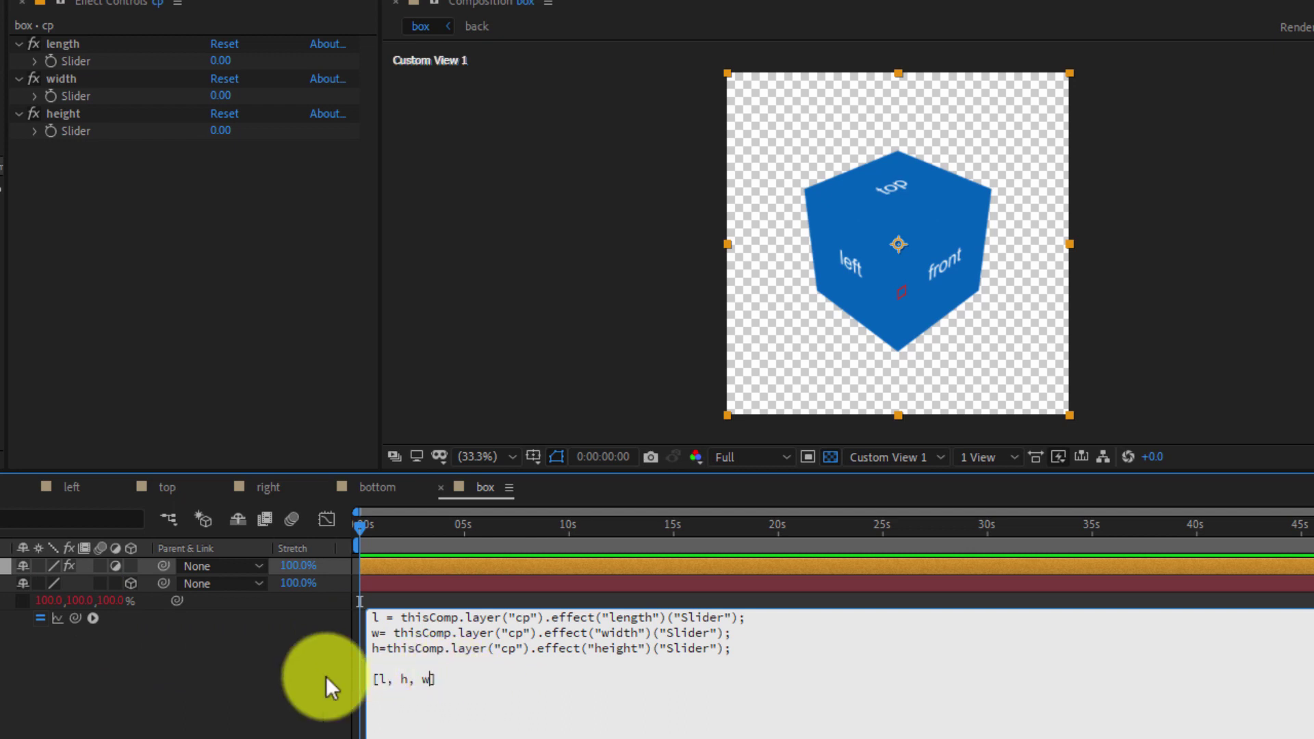
left_click(267, 660)
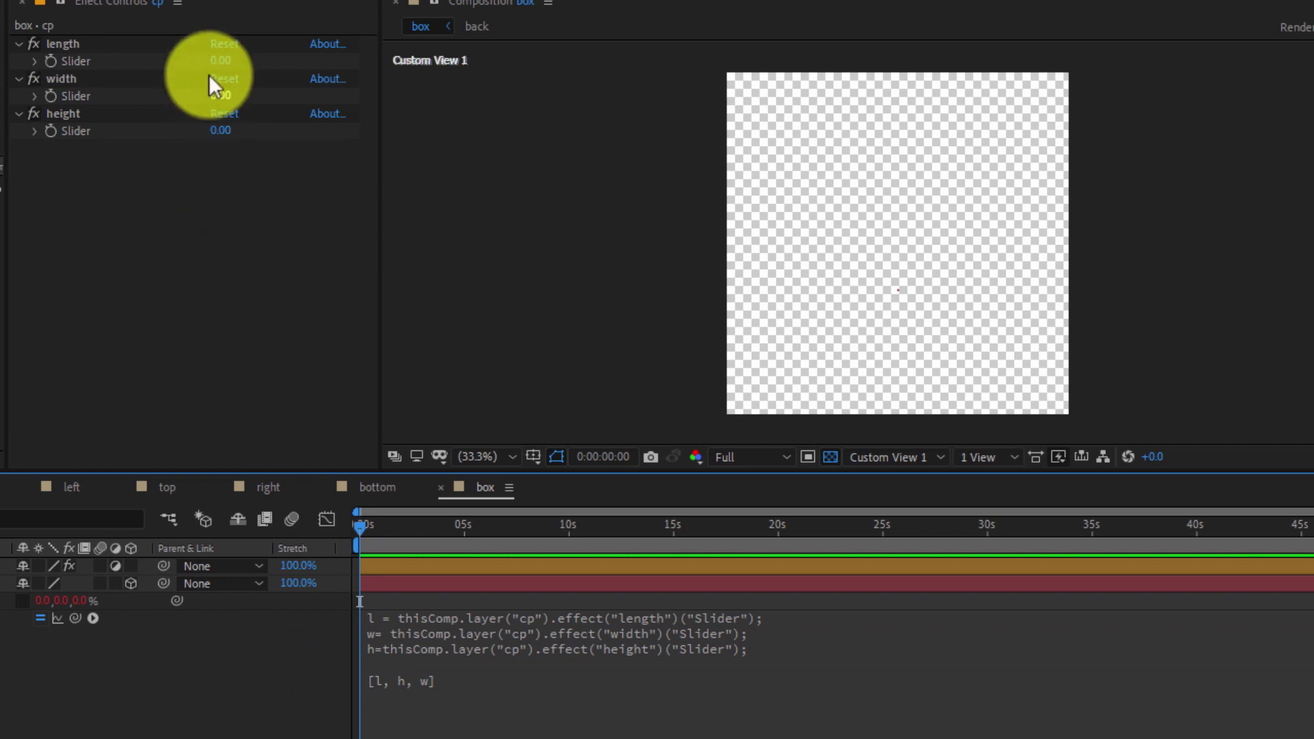
- Test the box's resizing by adjusting the sliders to length 125, width 117 and height 115
left_click_drag(221, 61, 338, 61)
left_click_drag(220, 96, 320, 121)
left_click_drag(221, 131, 347, 135)
left_click(200, 205)
left_click_drag(226, 60, 244, 59)
left_click(864, 211)
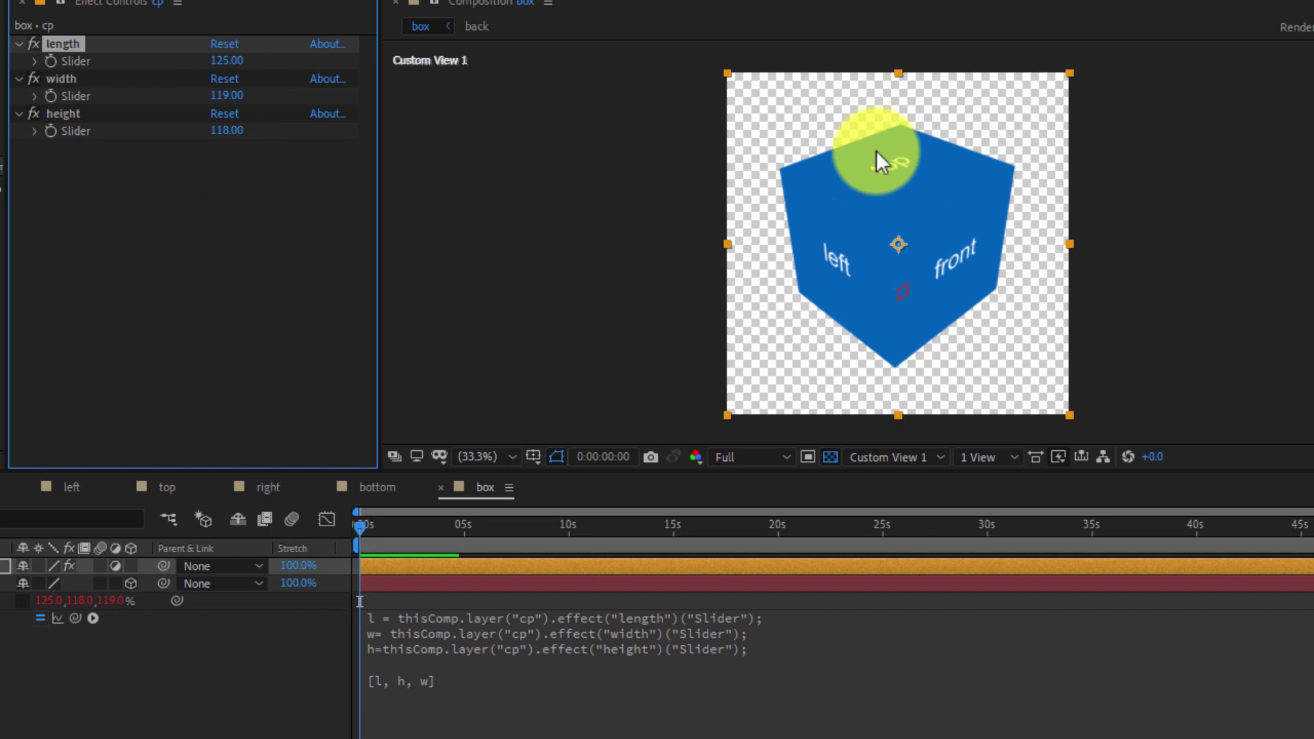
left_click(255, 65)
left_click_drag(220, 95, 226, 132)
left_click(220, 185)
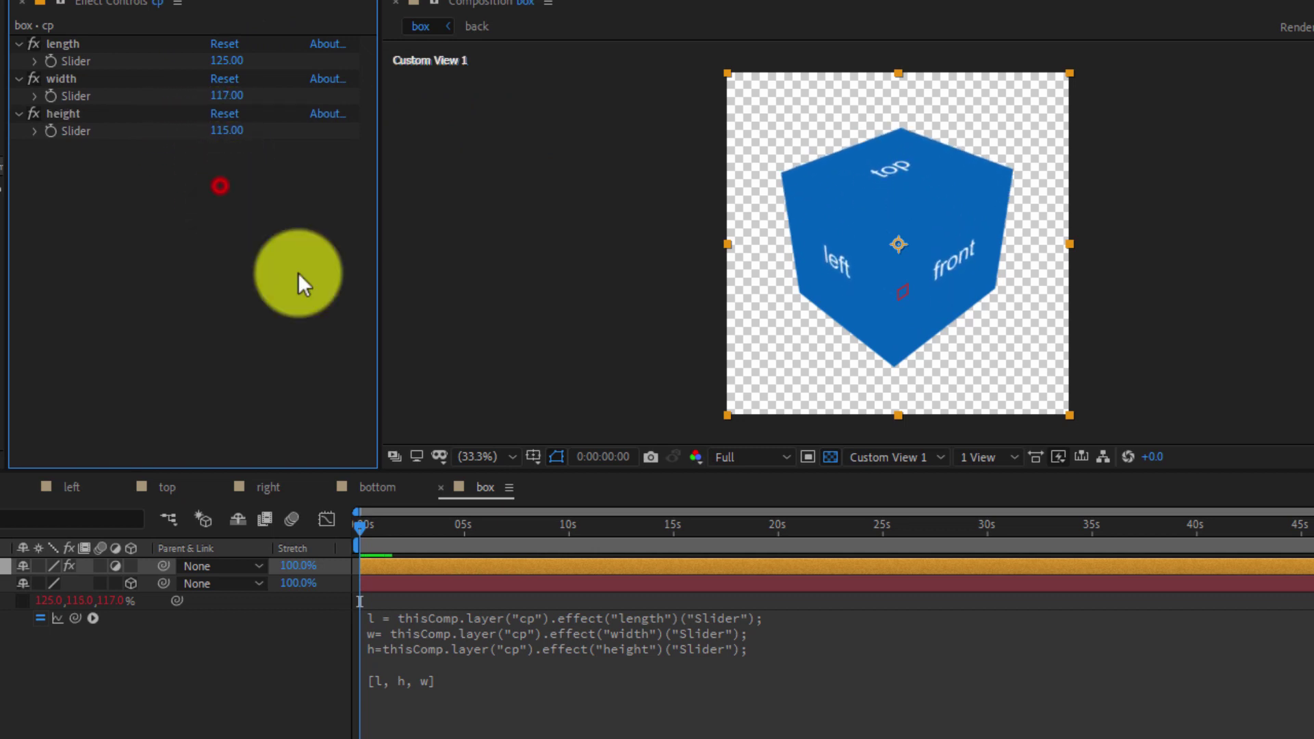
left_click(412, 660)
left_click(456, 668)
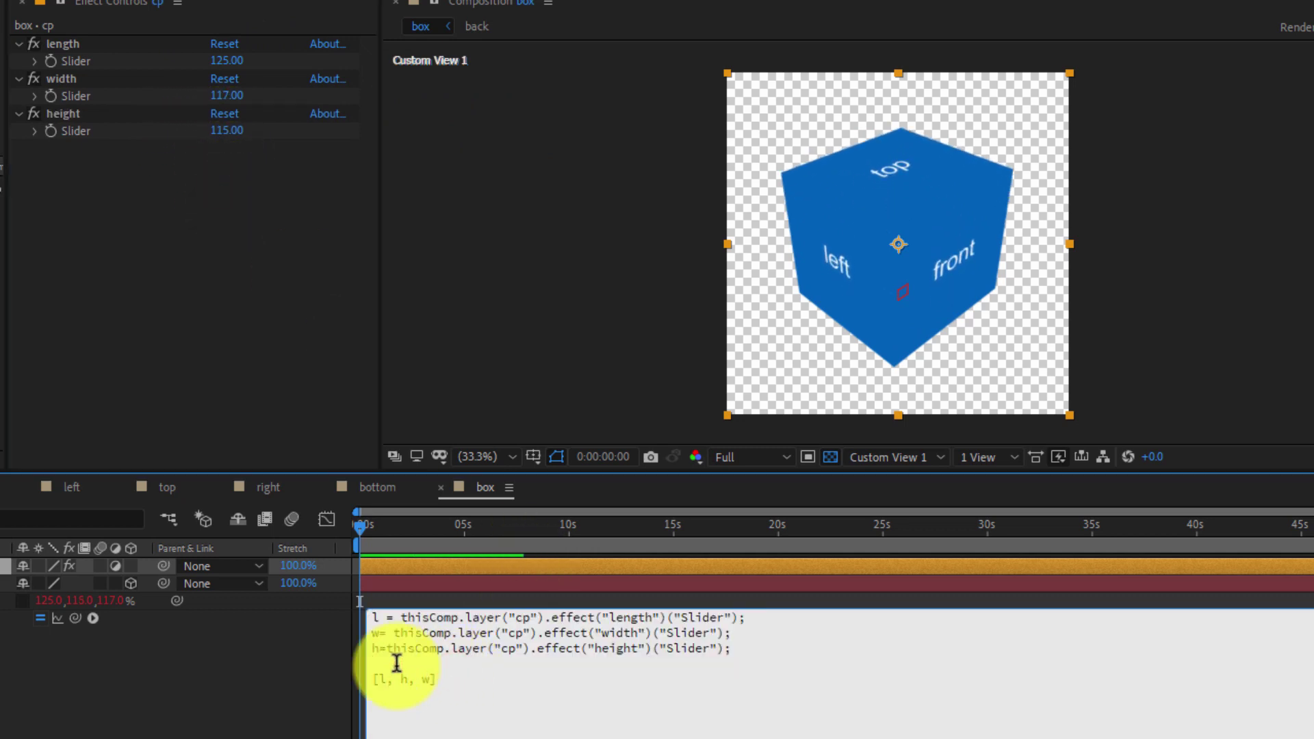
left_click(210, 255)
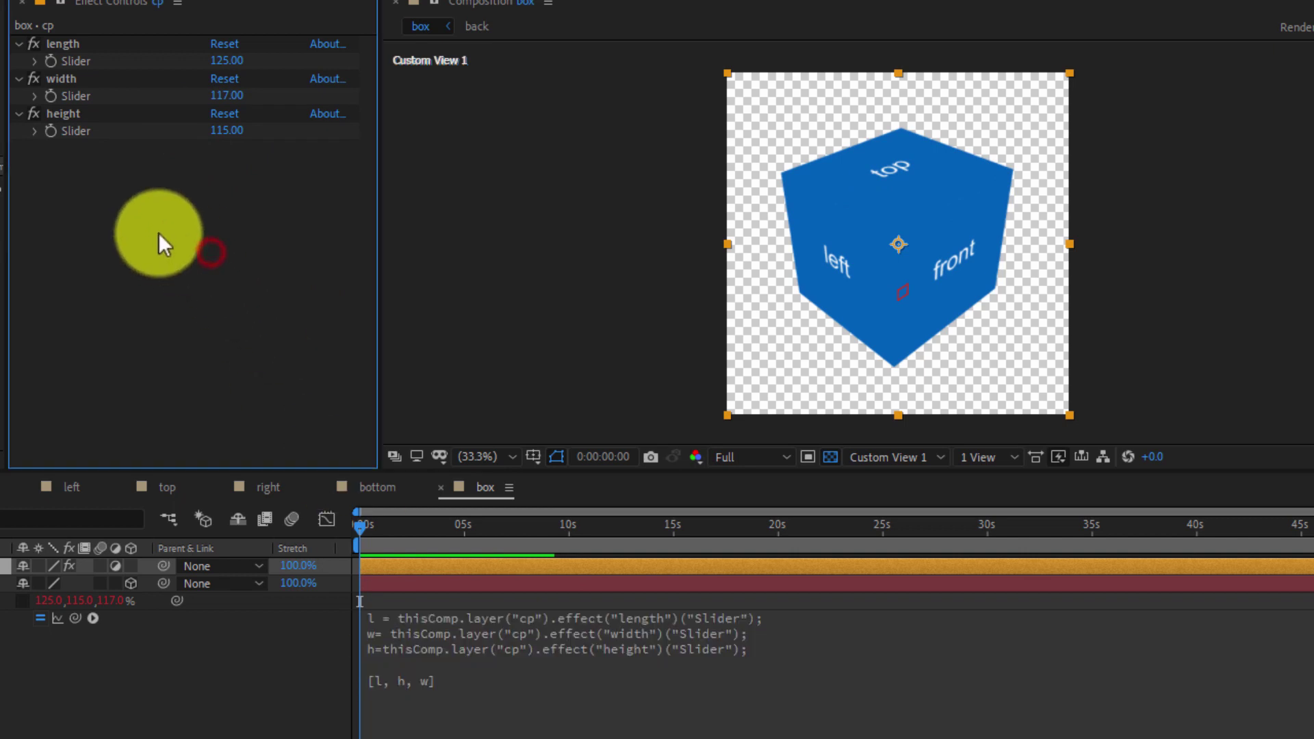
- Add another Slider Control to the cp layer and rename it size
right_click(158, 233)
left_click(269, 89)
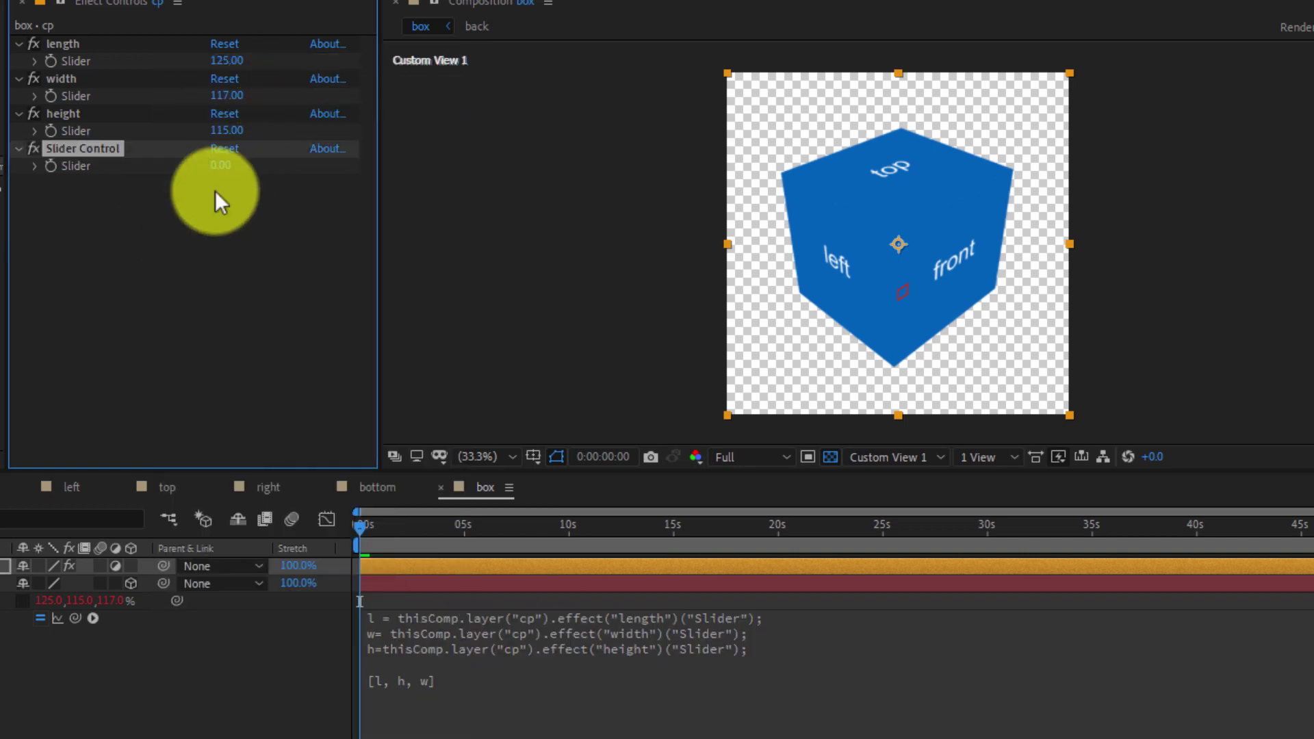
left_click(126, 204)
left_click(80, 146)
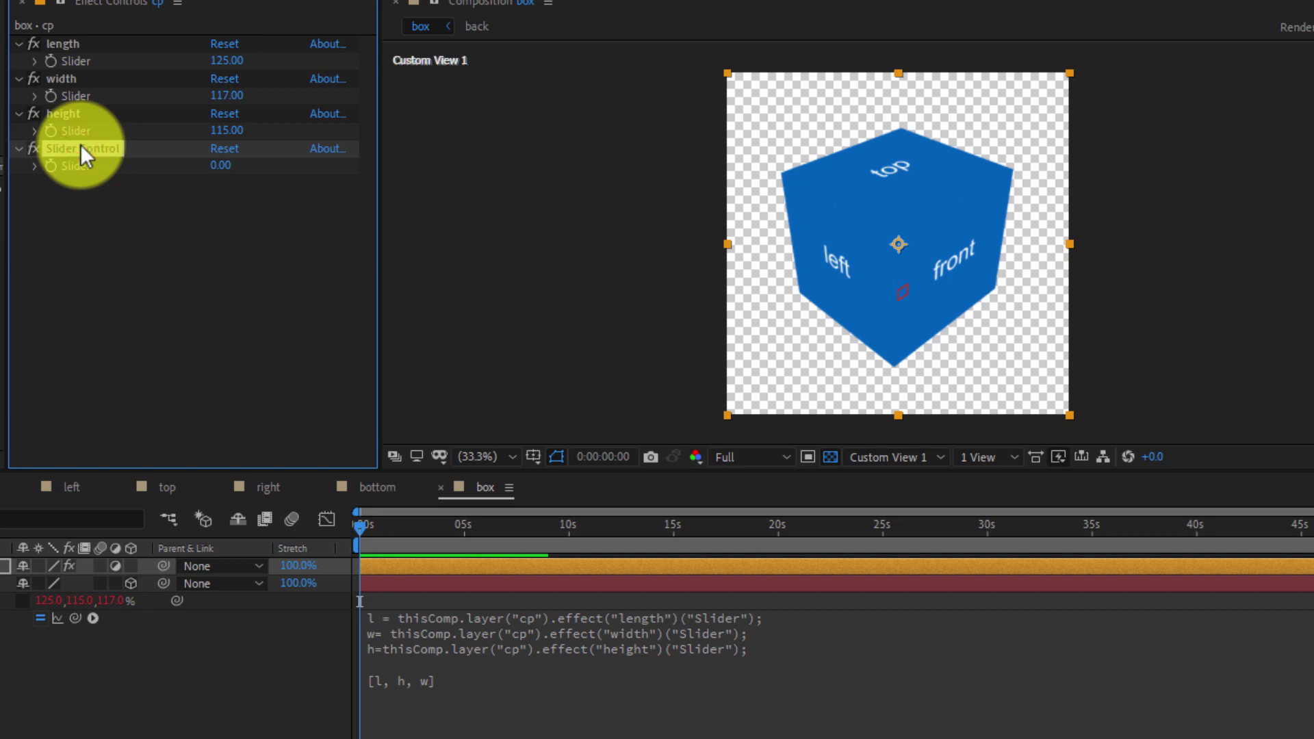
key("Return")
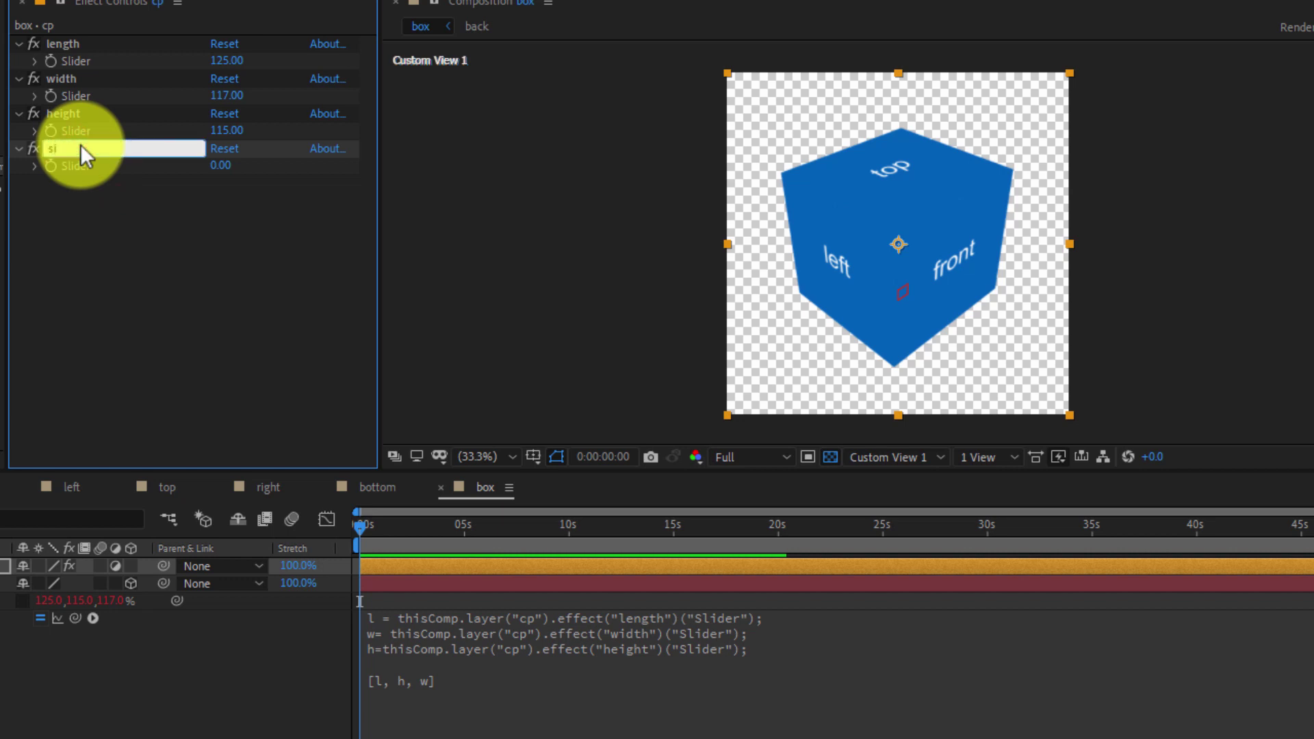
type("size")
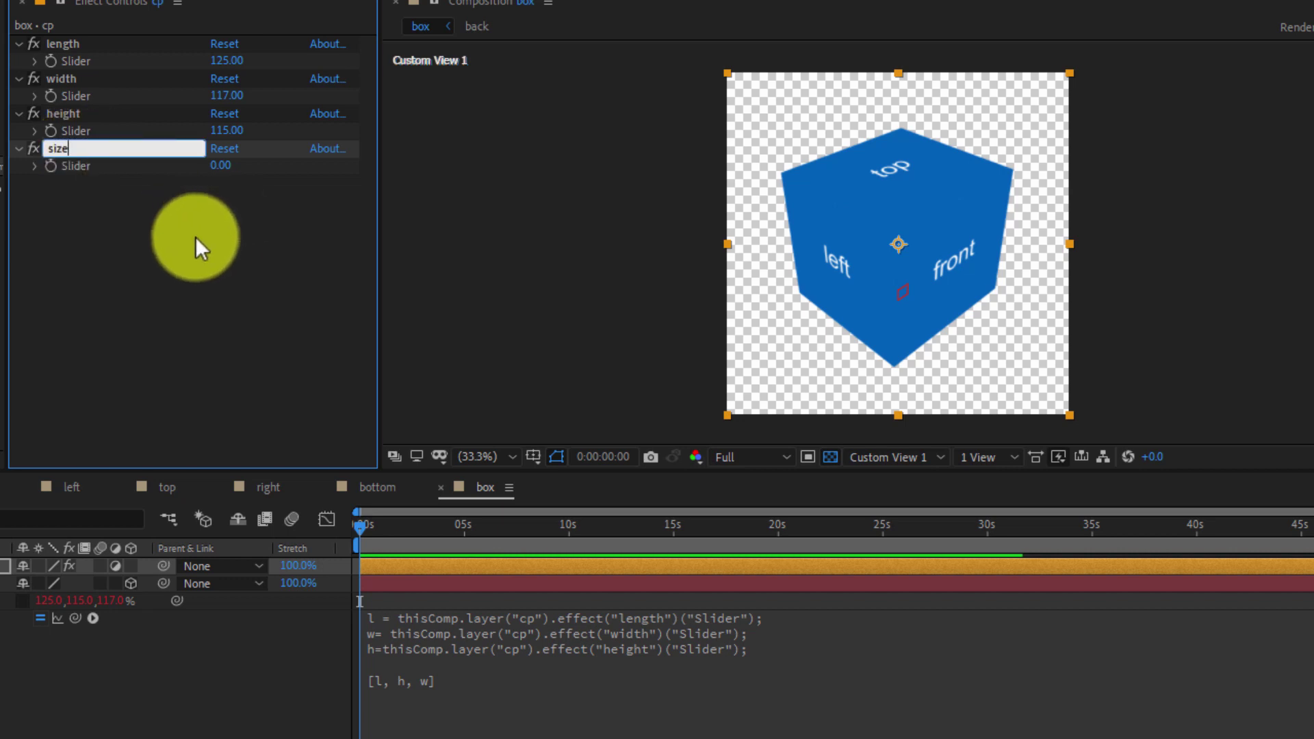
left_click(186, 255)
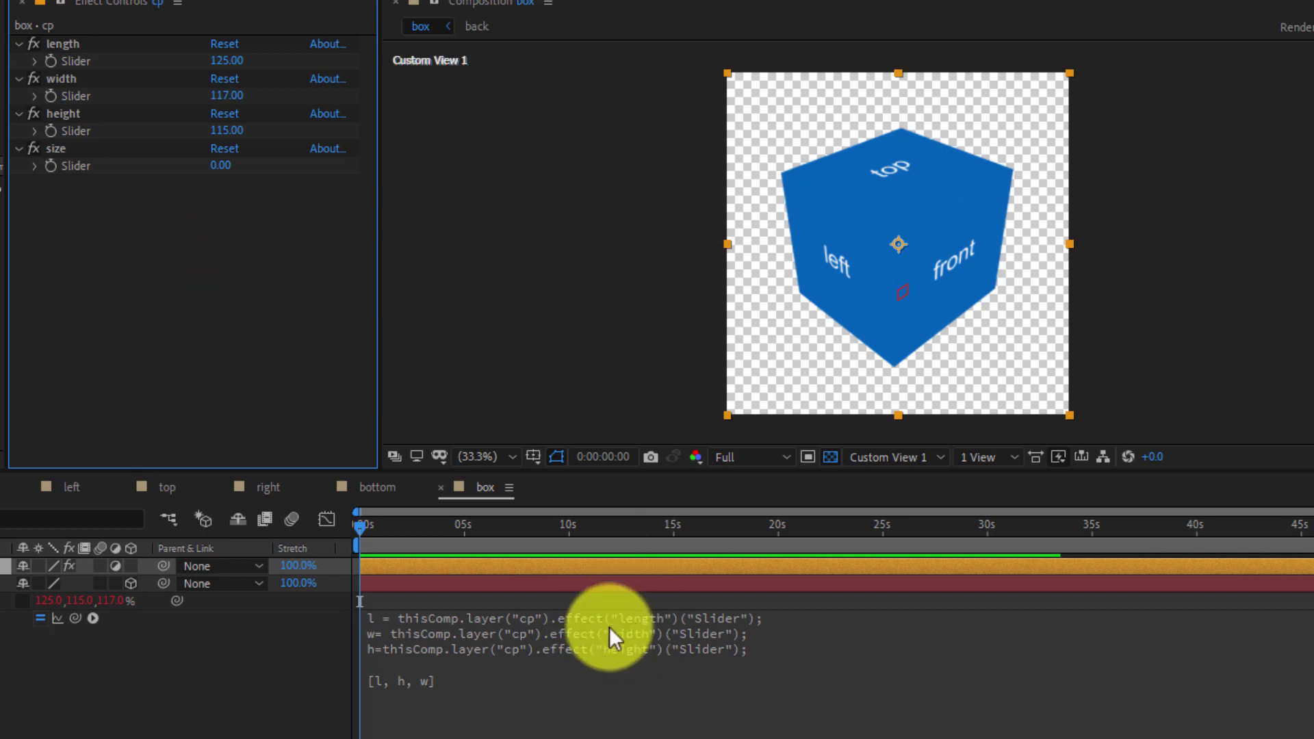
- Set the cp layer's length slider to 5, width to 8 and height to 4
left_click(479, 566)
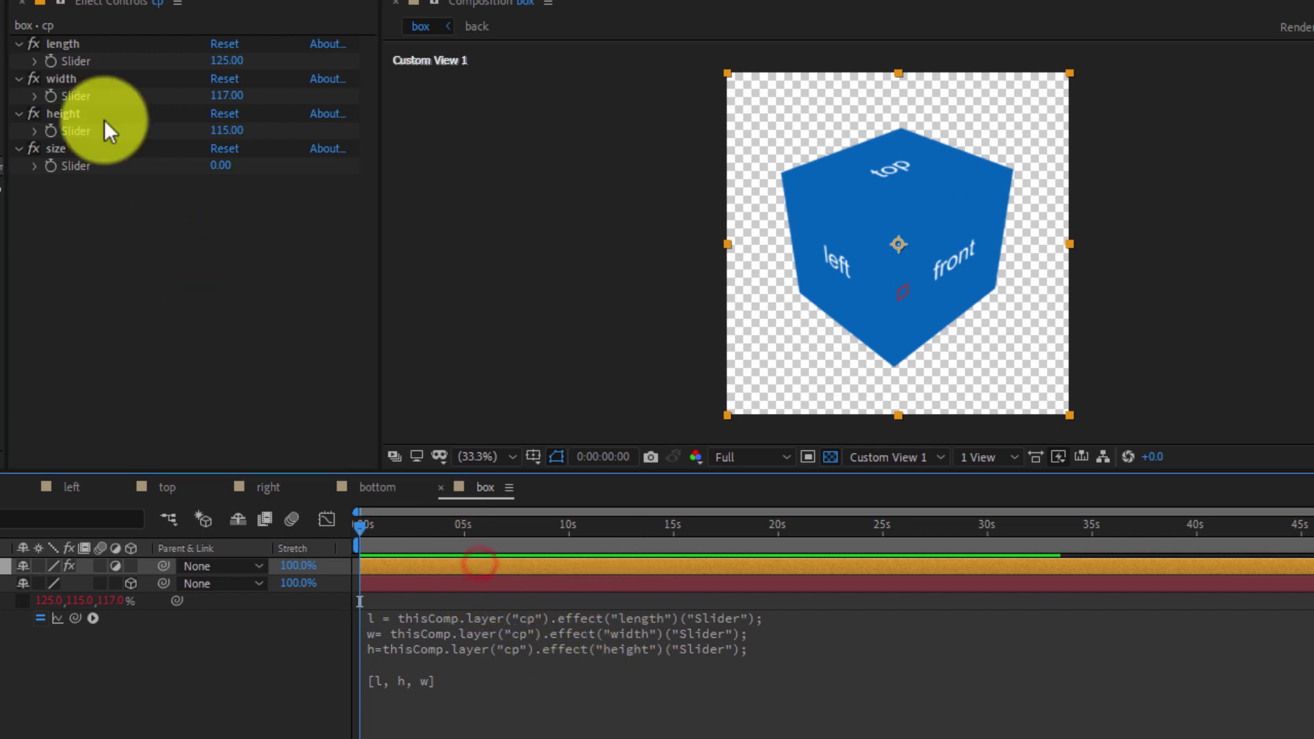
left_click(217, 60)
type("5")
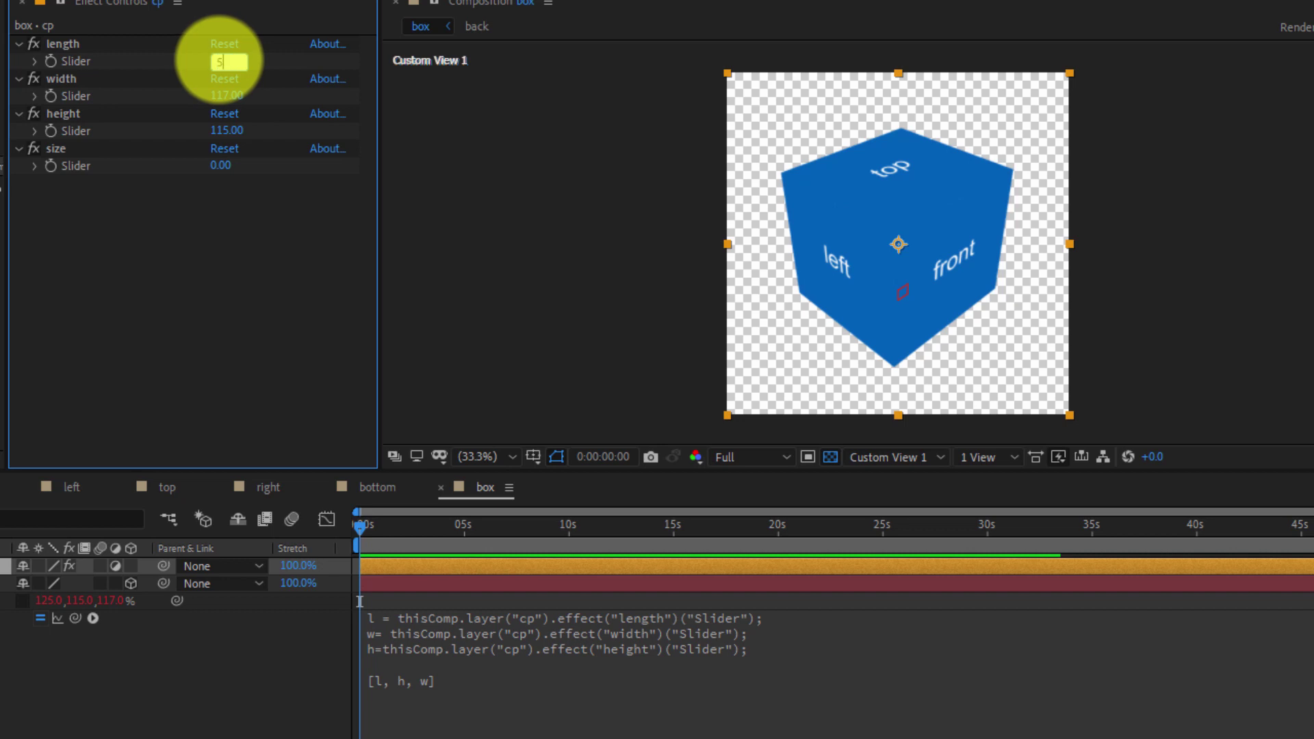
key("Return")
left_click(228, 94)
type("8")
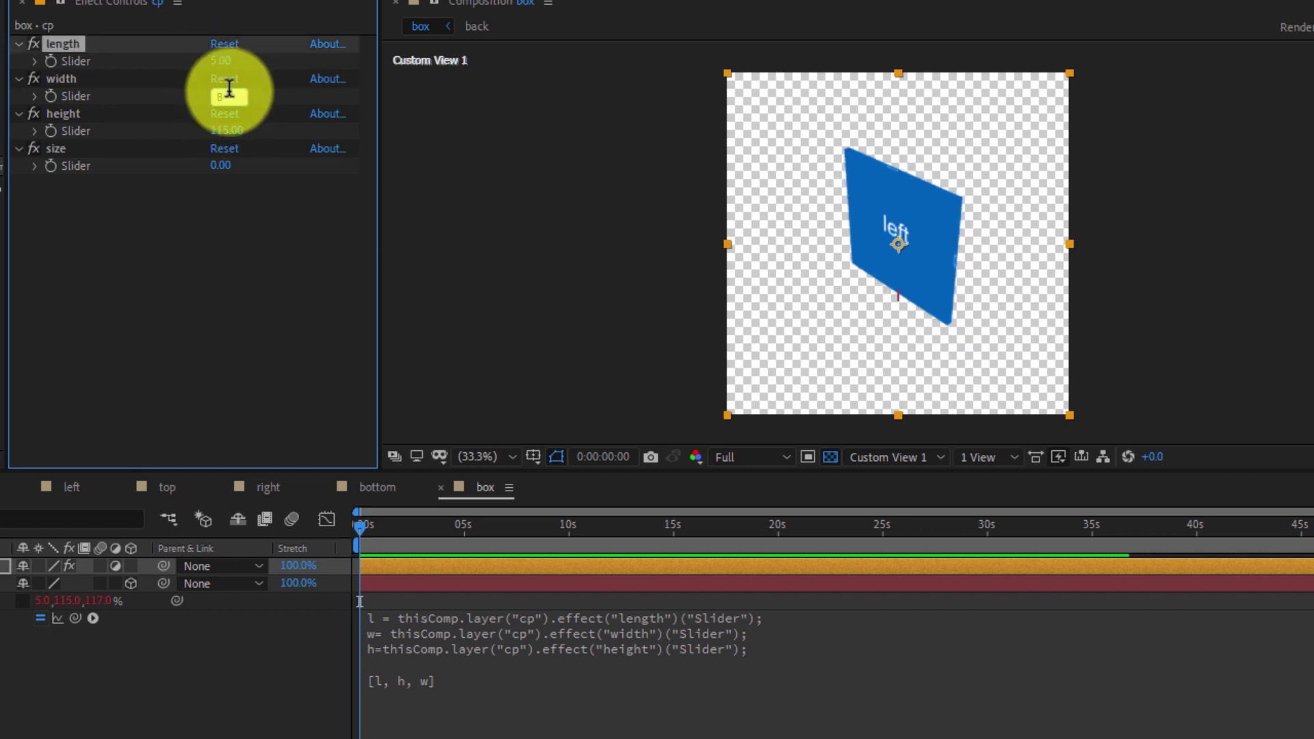
left_click(228, 130)
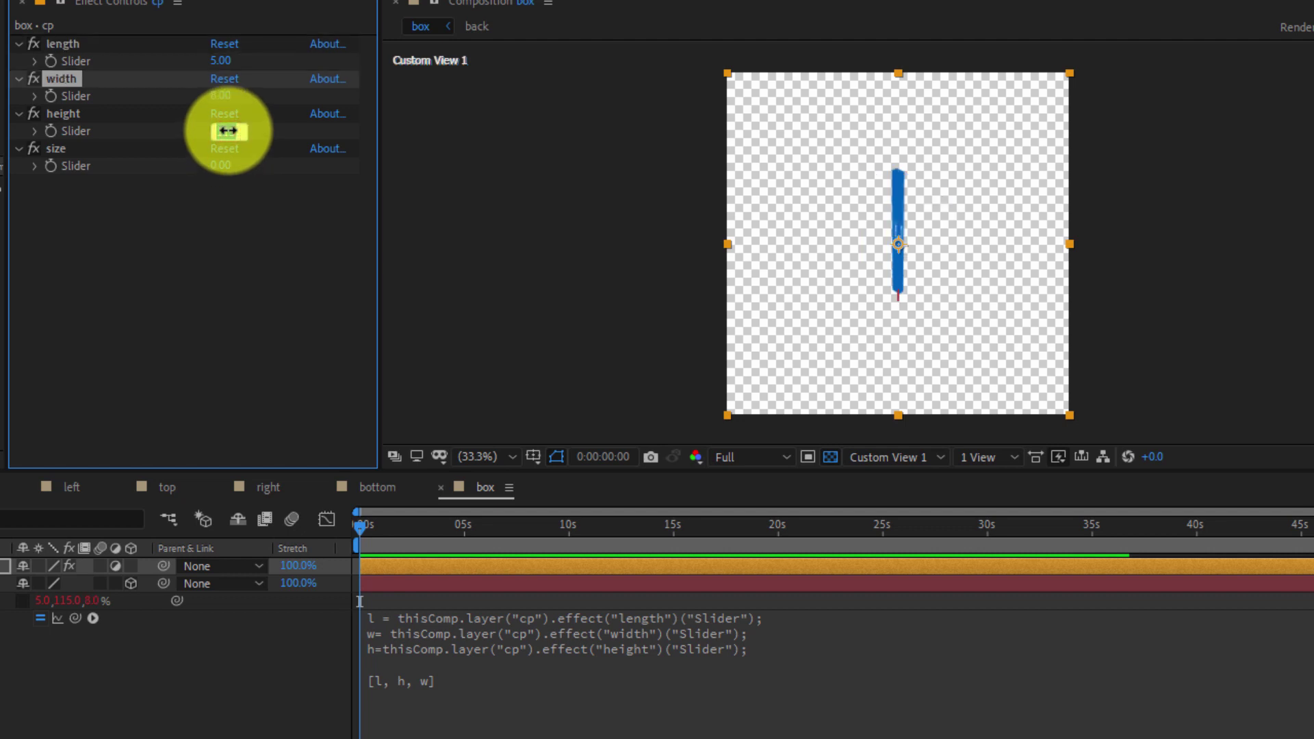
type("4")
left_click(232, 210)
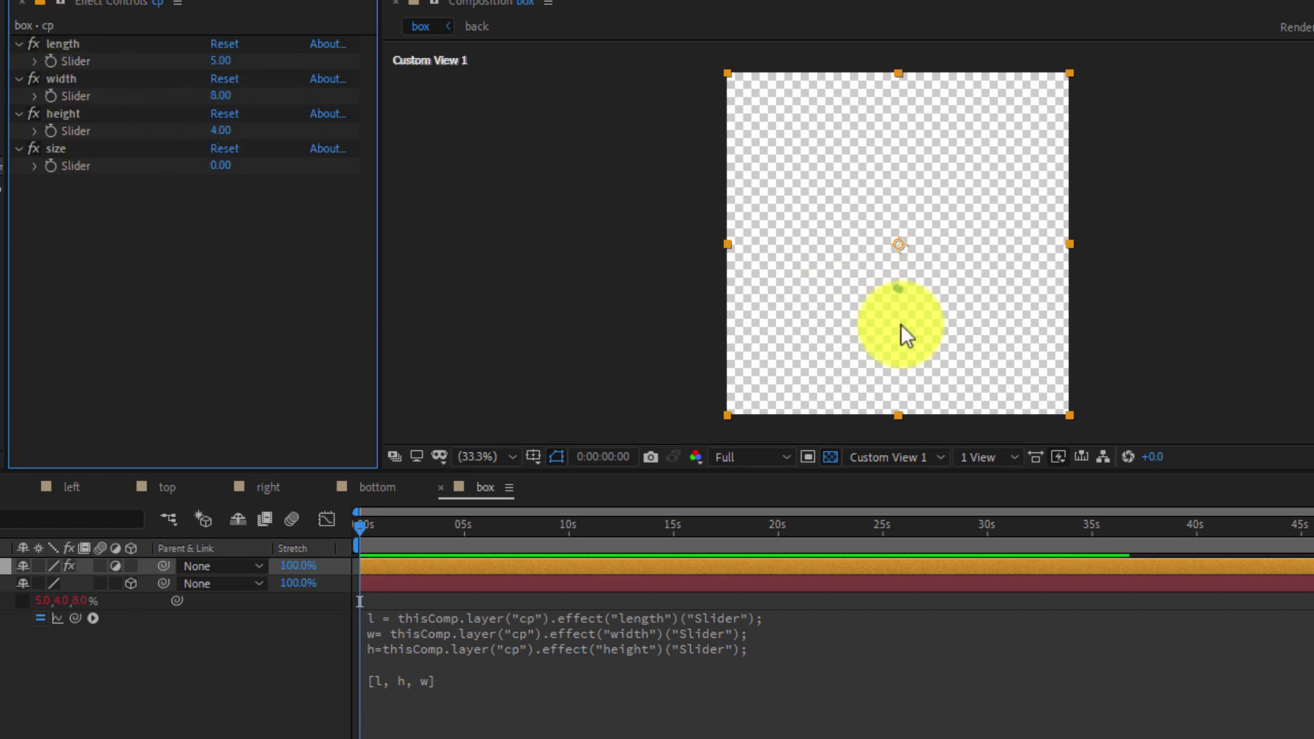
- Add a variable s to the null's Scale expression, linked to the cp layer's size slider
left_click(196, 228)
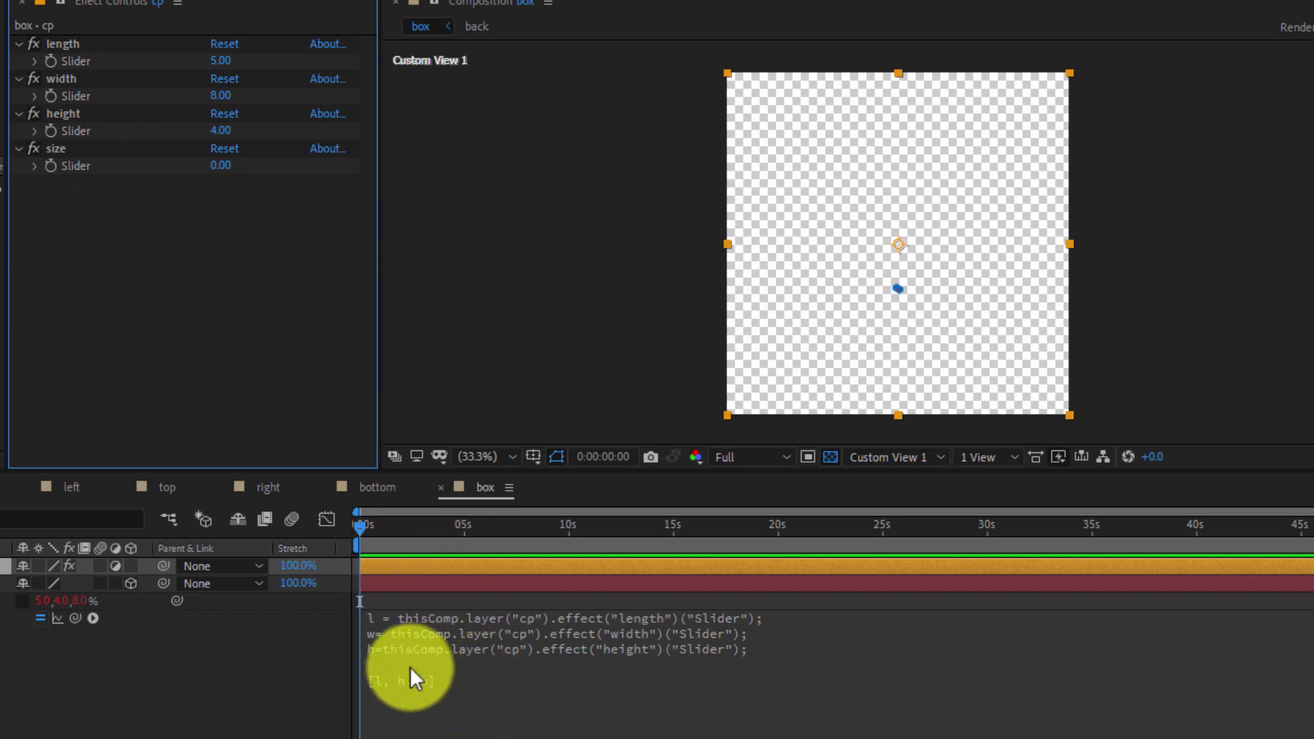
left_click(383, 660)
left_click(378, 663)
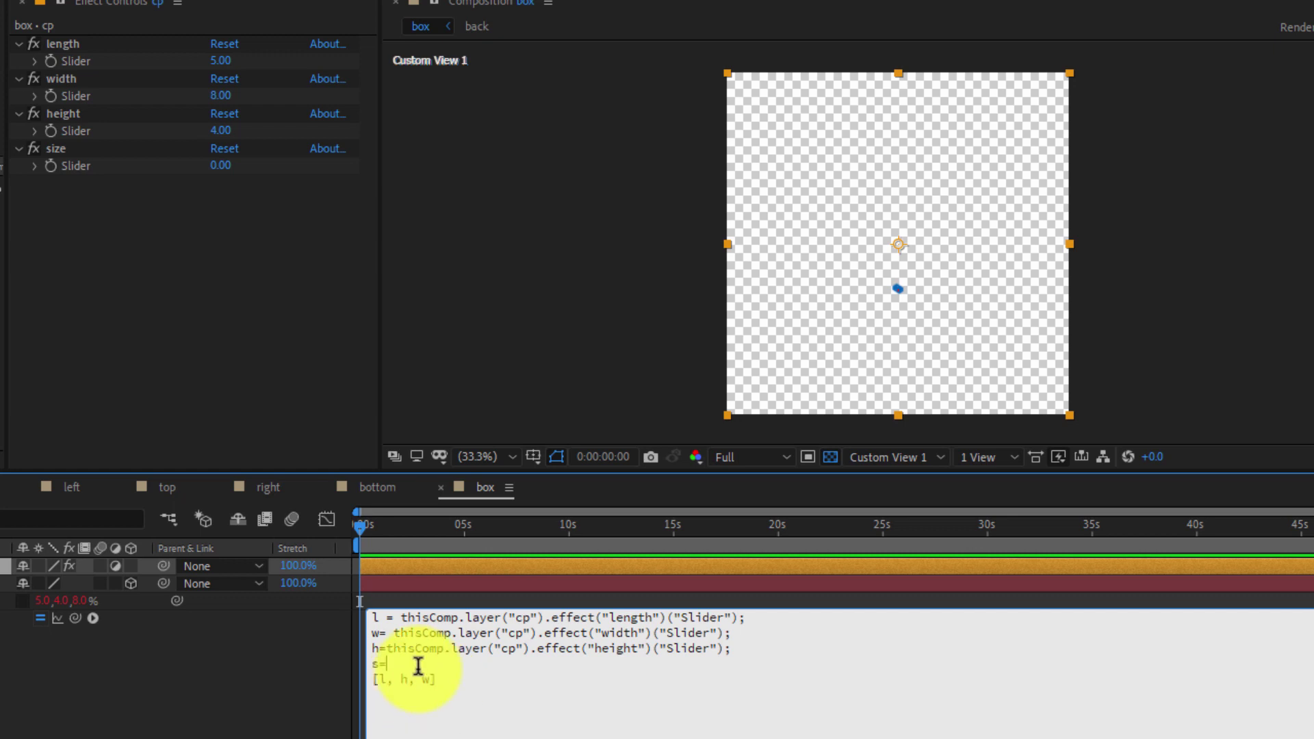
left_click_drag(76, 618, 79, 170)
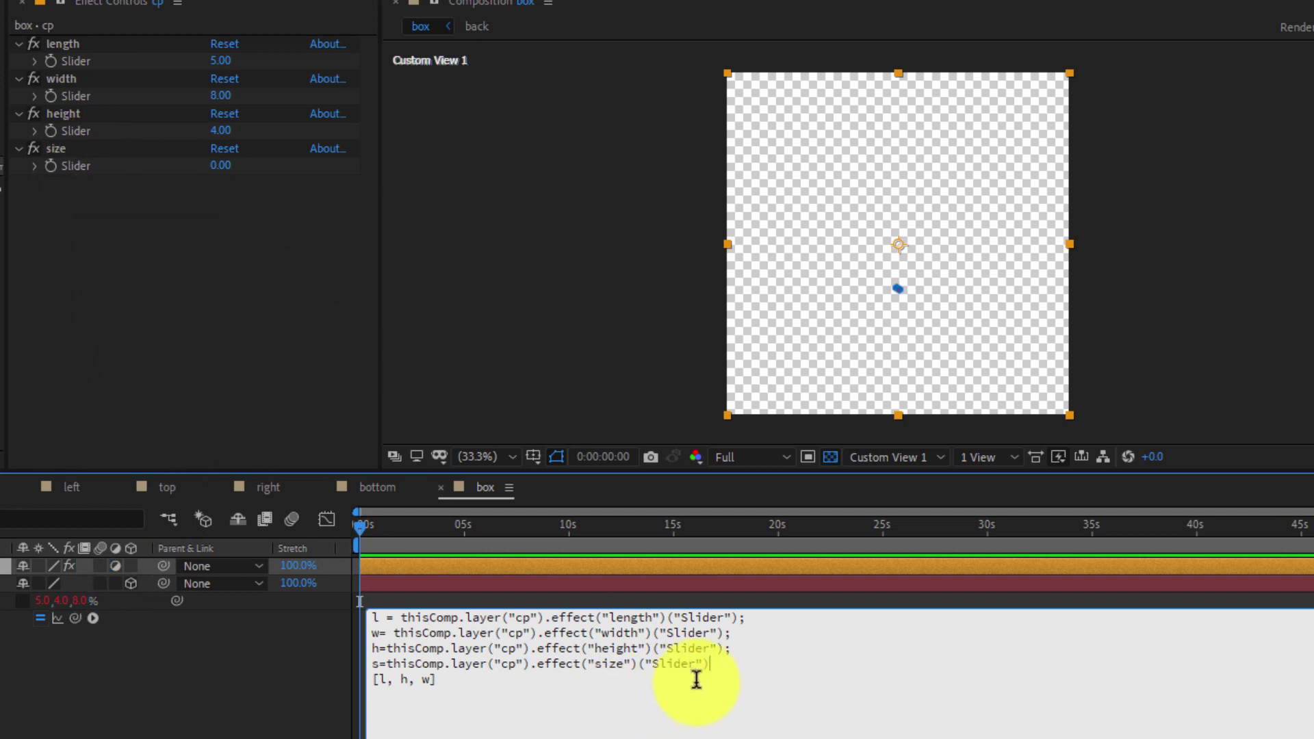
type(";")
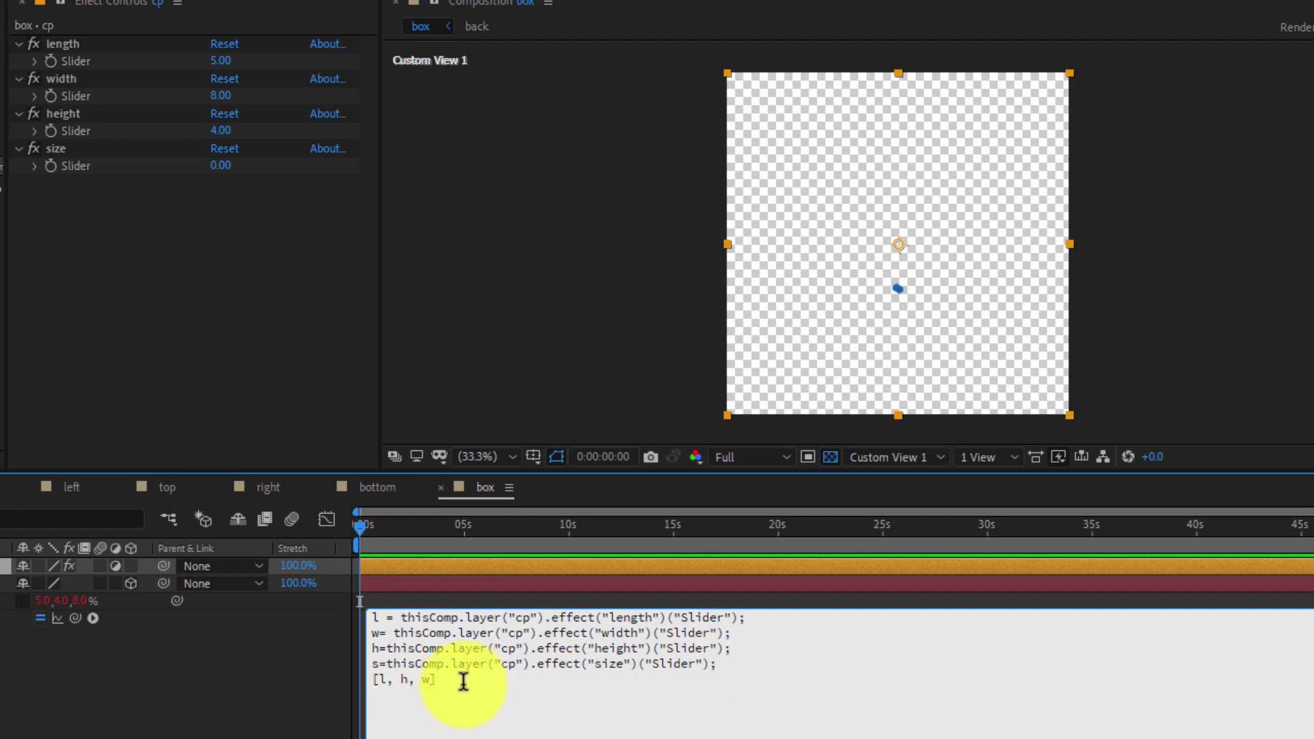
- Change the Scale expression's output array to [l*s, h*s, w*s], apply it and set the size slider to 25
left_click(384, 682)
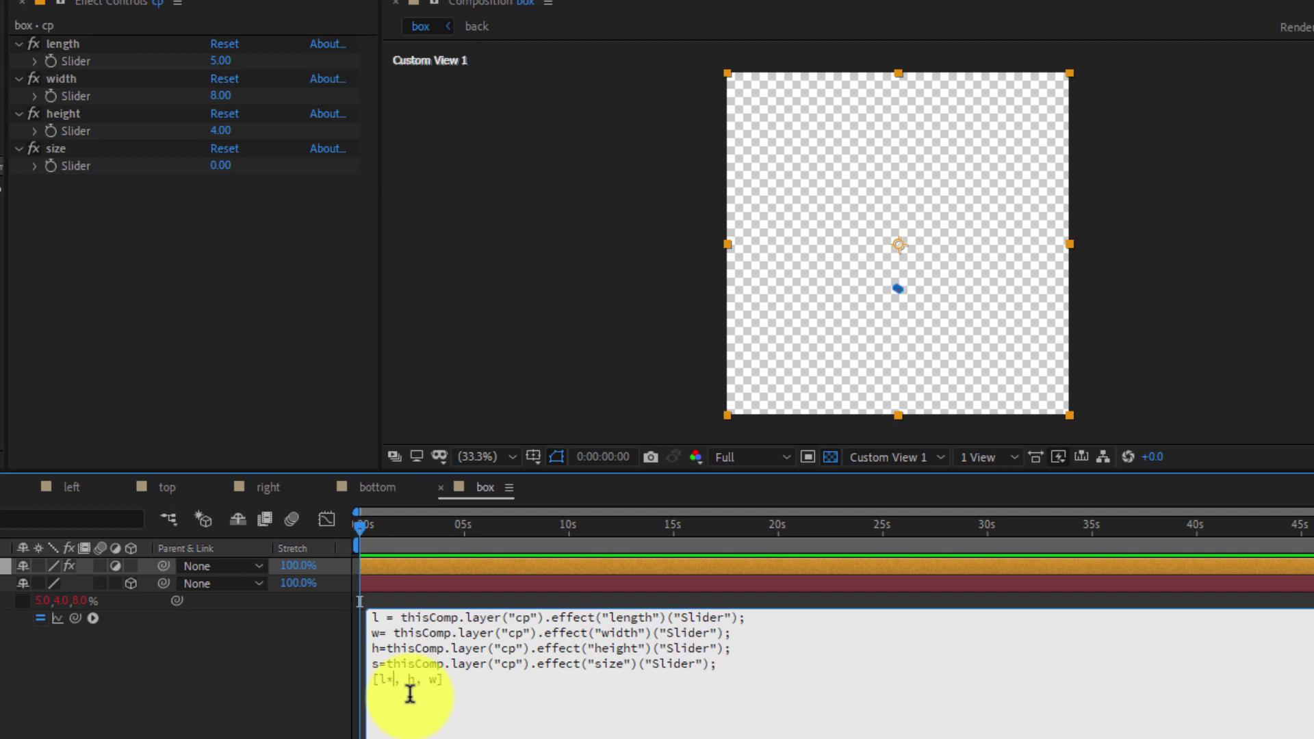
left_click(423, 678)
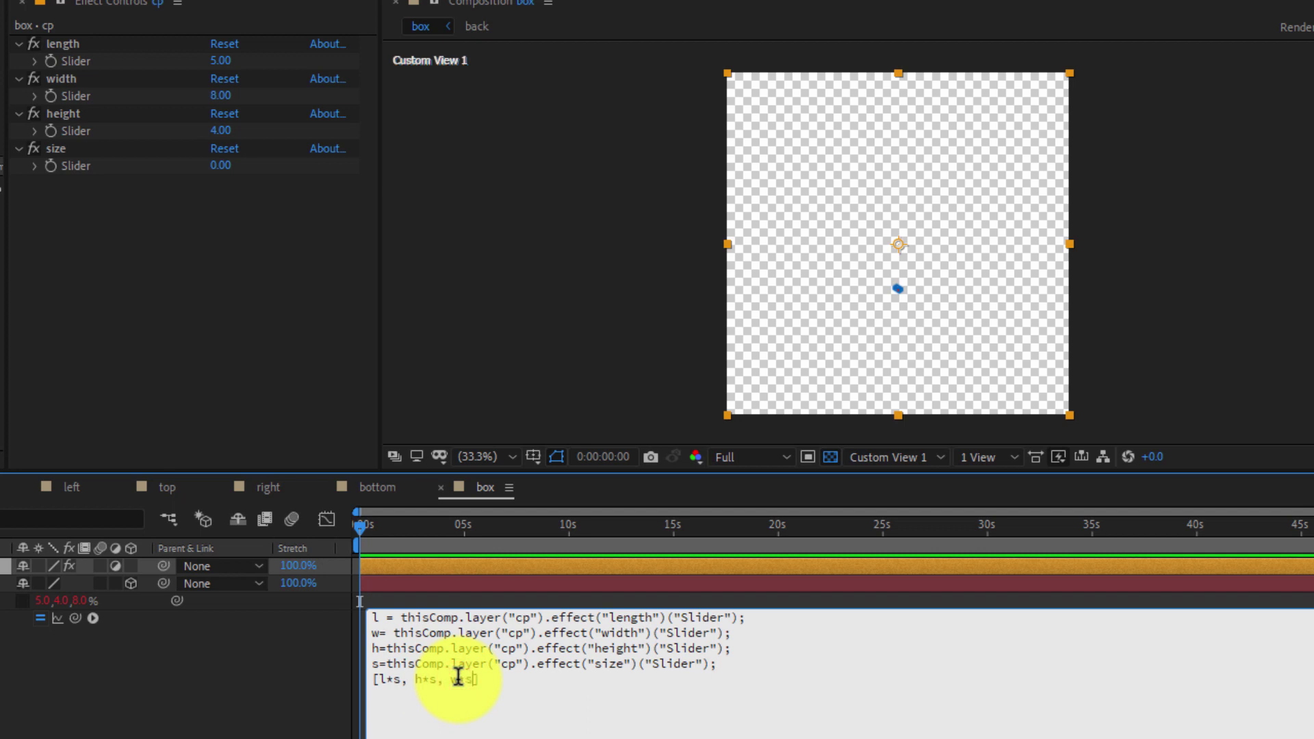
left_click(259, 671)
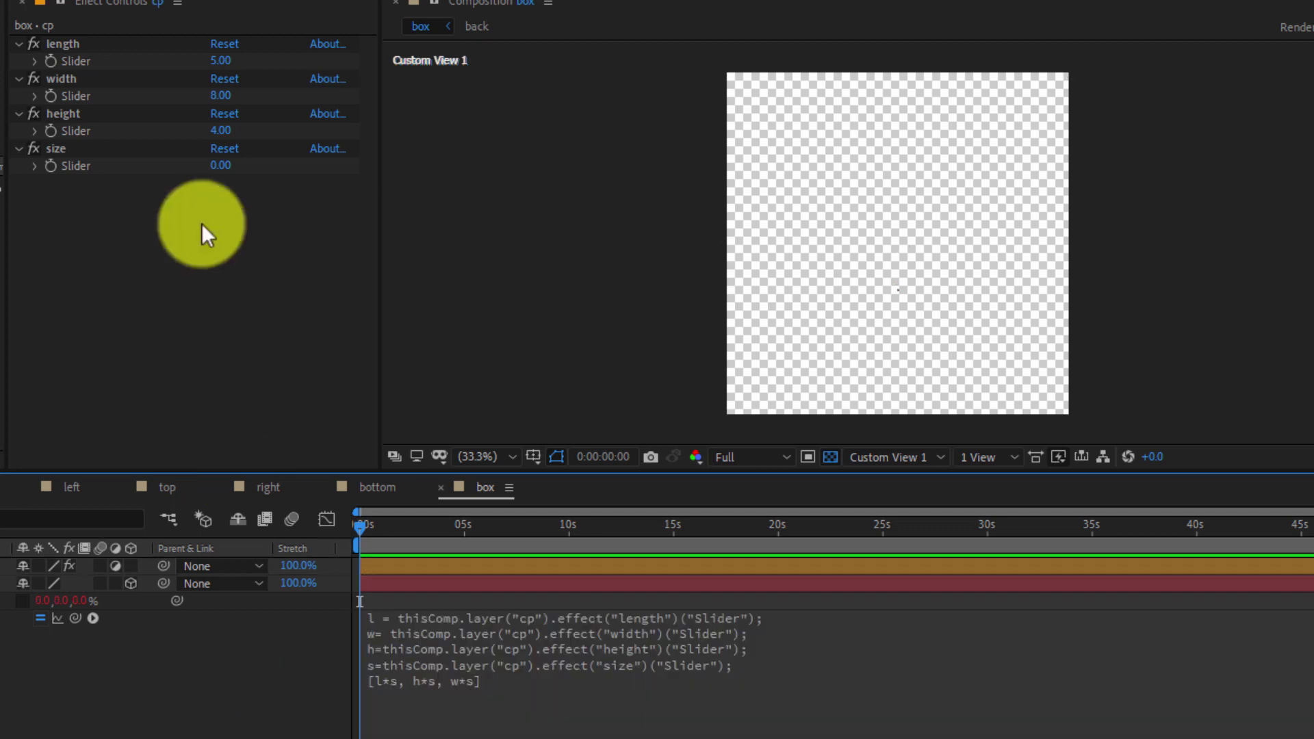
left_click_drag(226, 165, 261, 176)
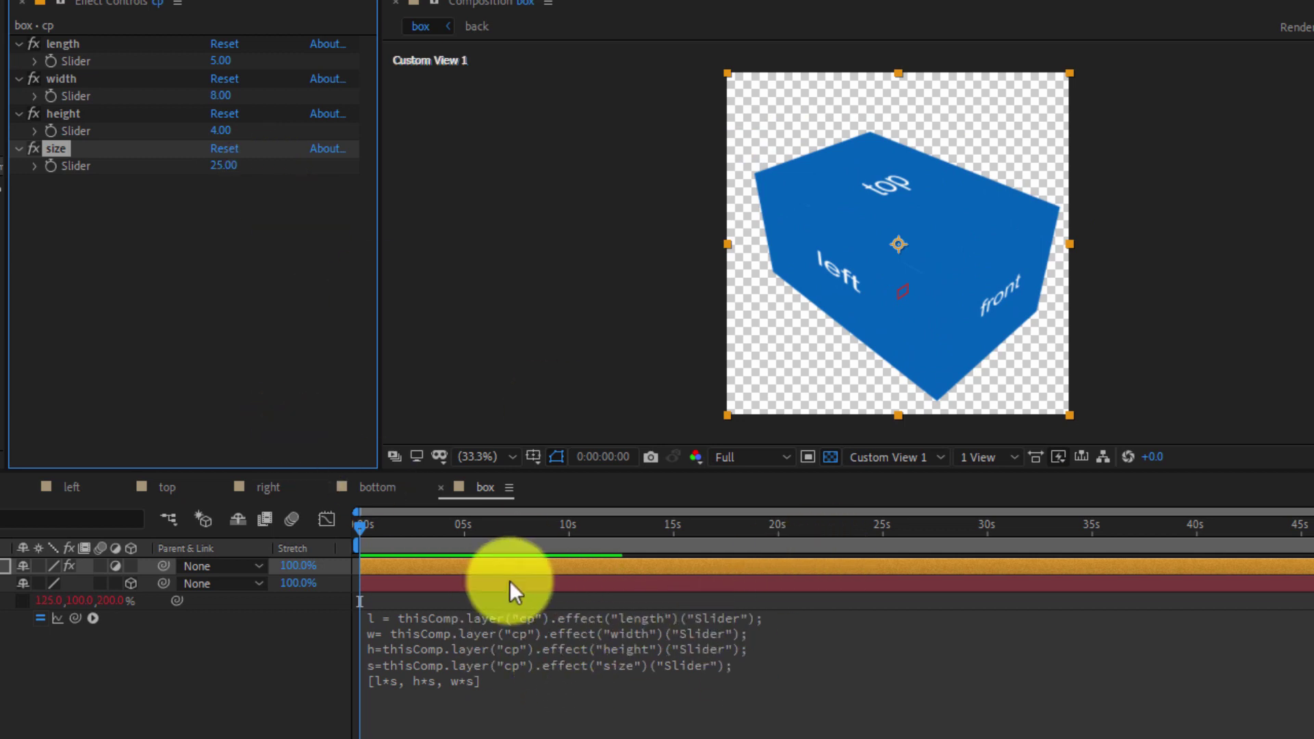
- Set the cp layer's length, width and height sliders to 100 and the size slider to 1
left_click(220, 62)
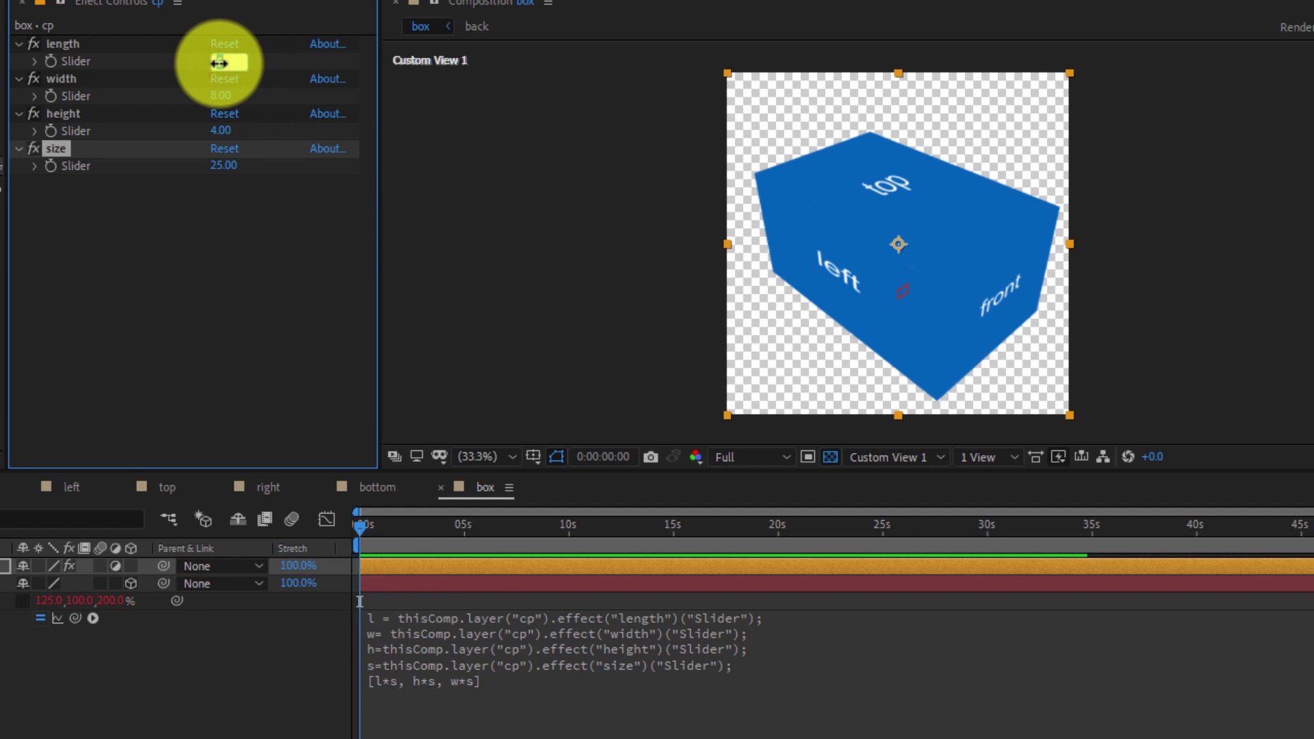
type("100")
left_click(220, 96)
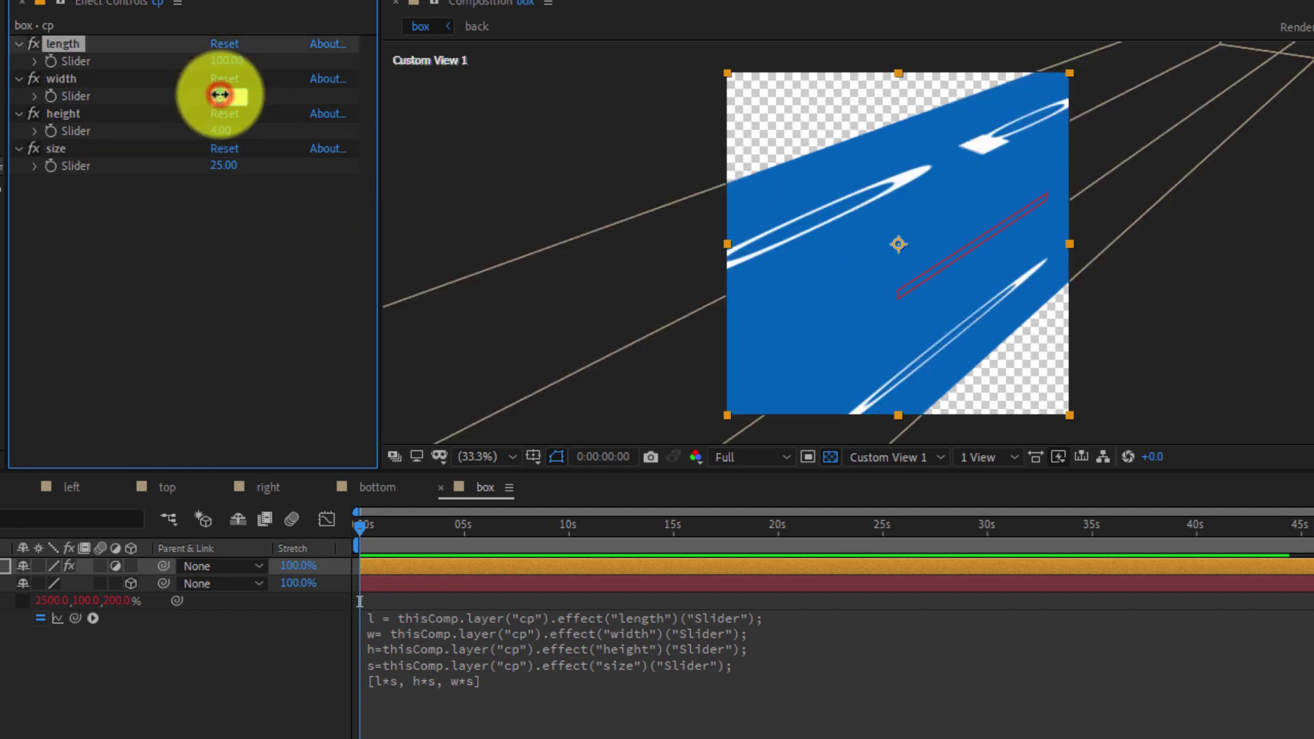
type("100")
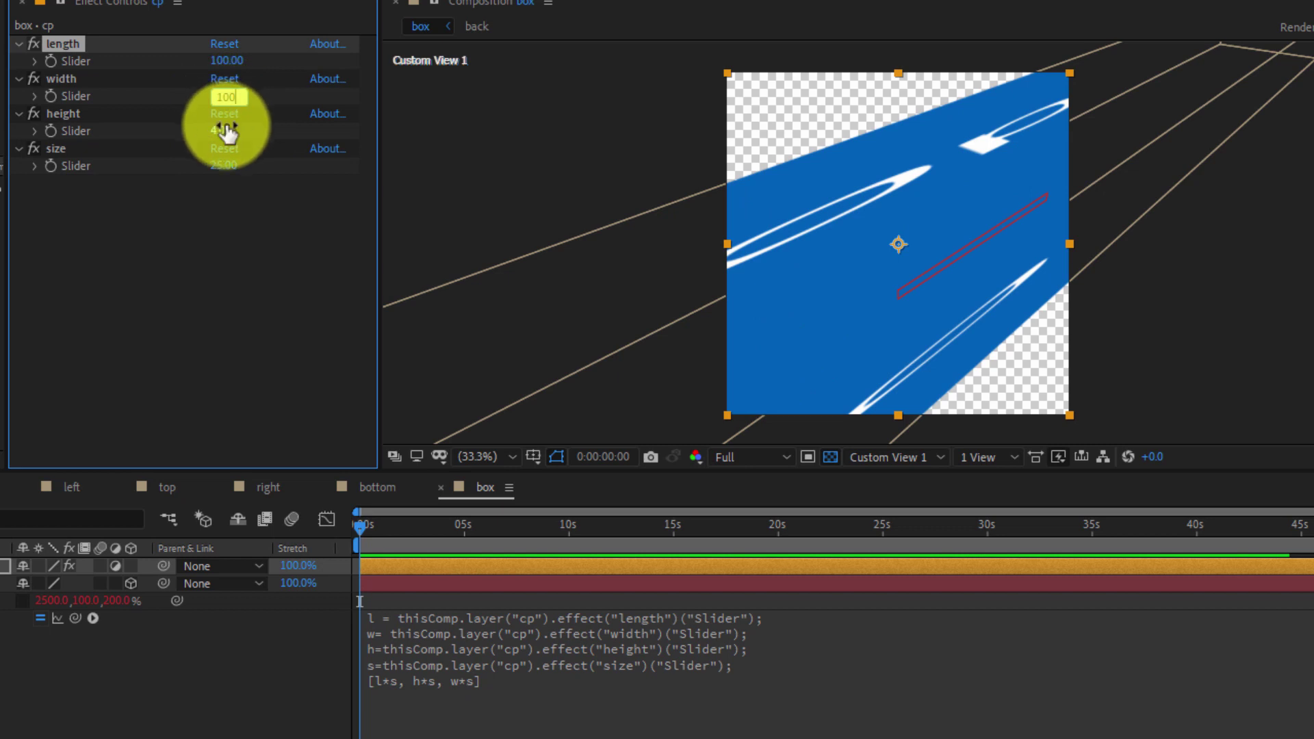
left_click(225, 130)
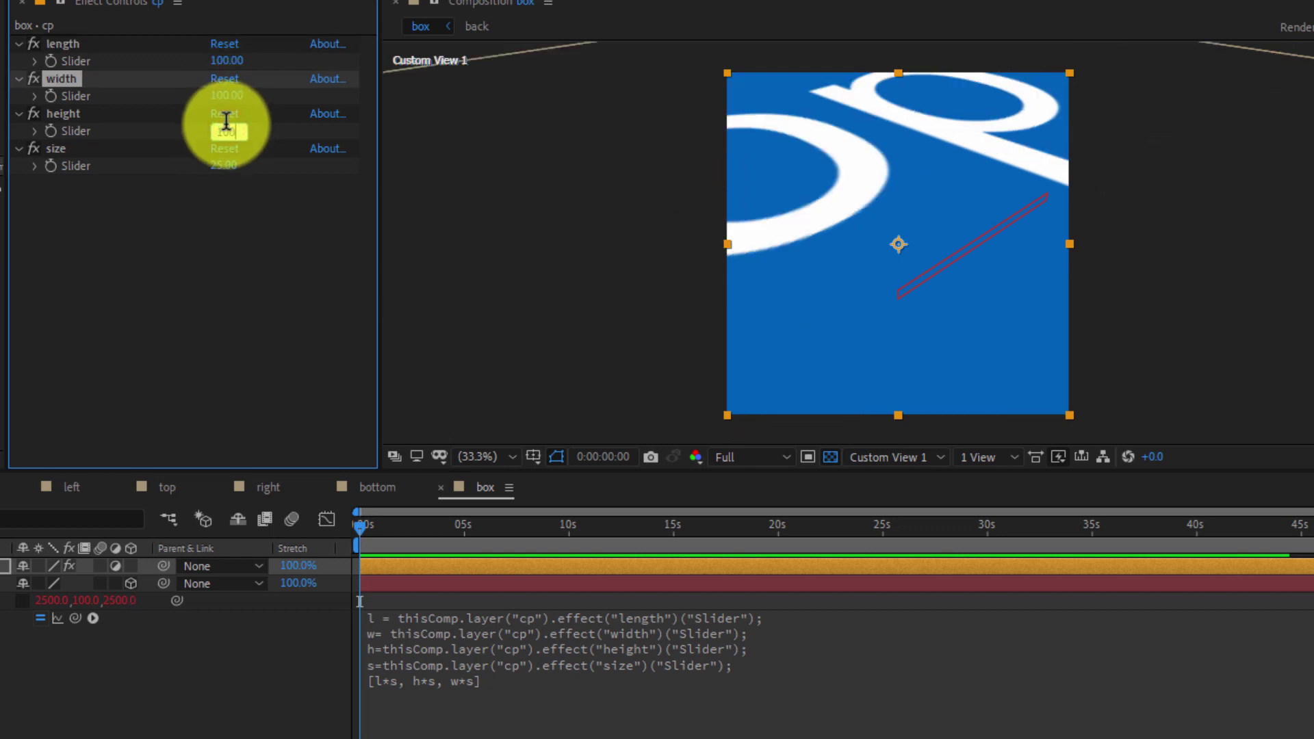
type("100")
key("Return")
left_click(222, 168)
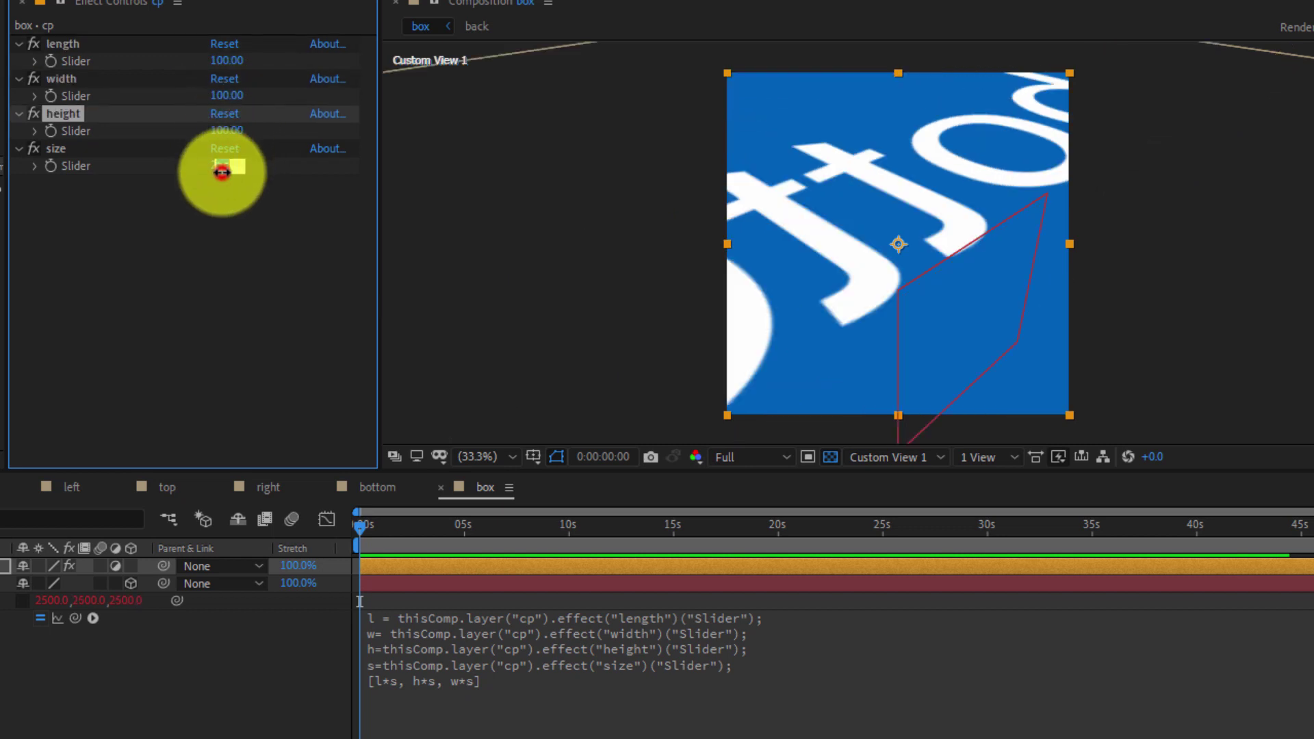
type("1")
key("Return")
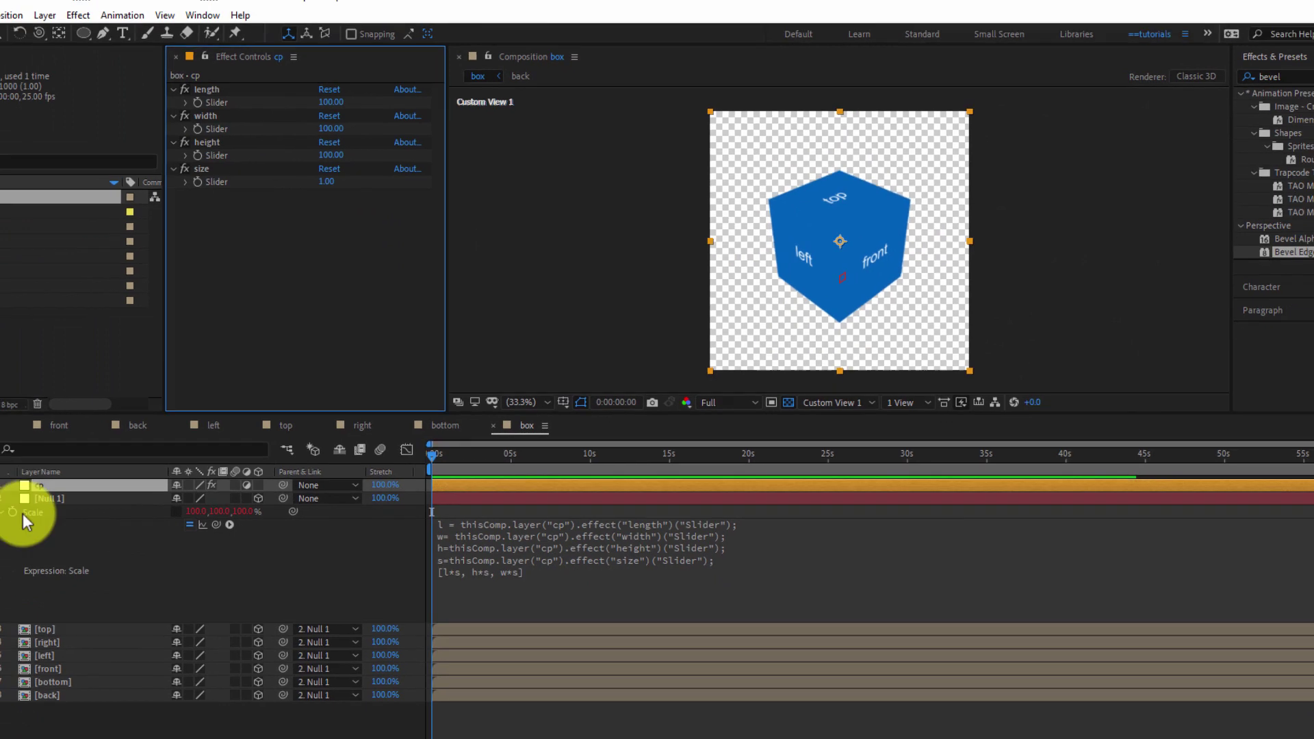
- Collapse the Null 1 layer's properties and leave all layers in the box composition deselected
left_click(53, 466)
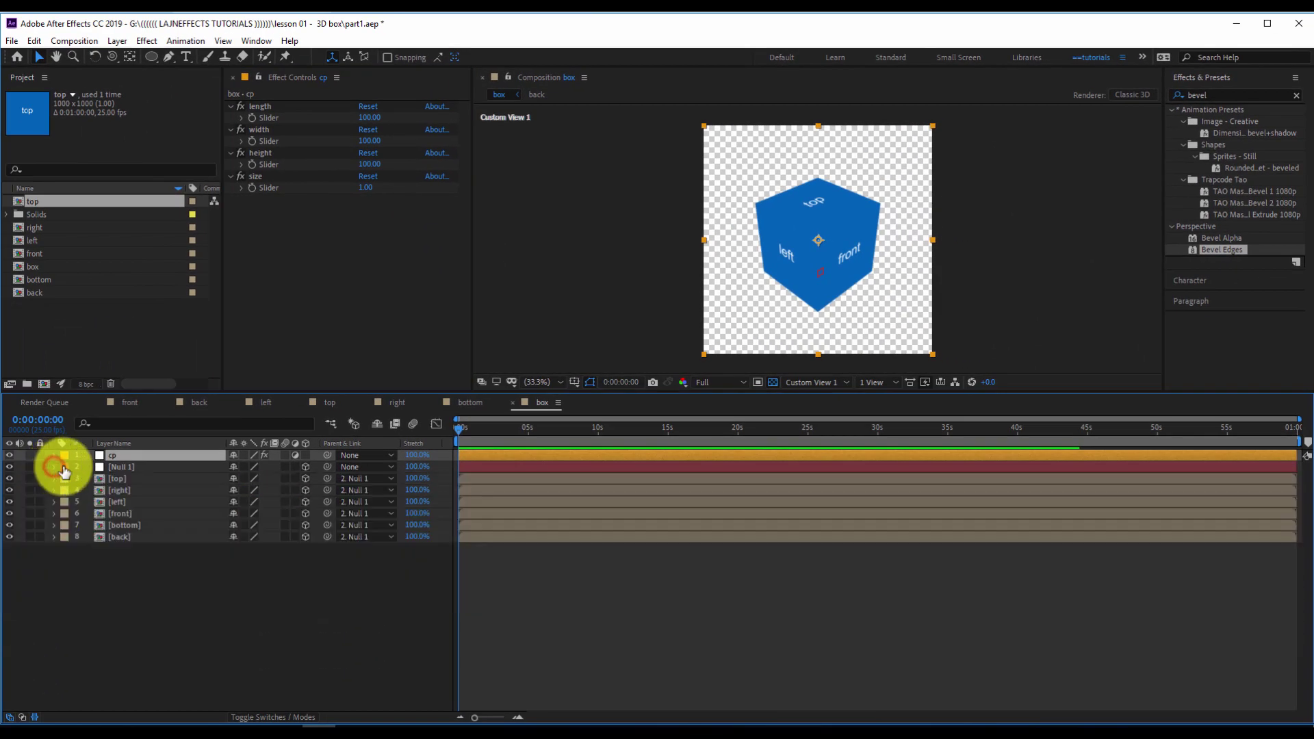
left_click(573, 581)
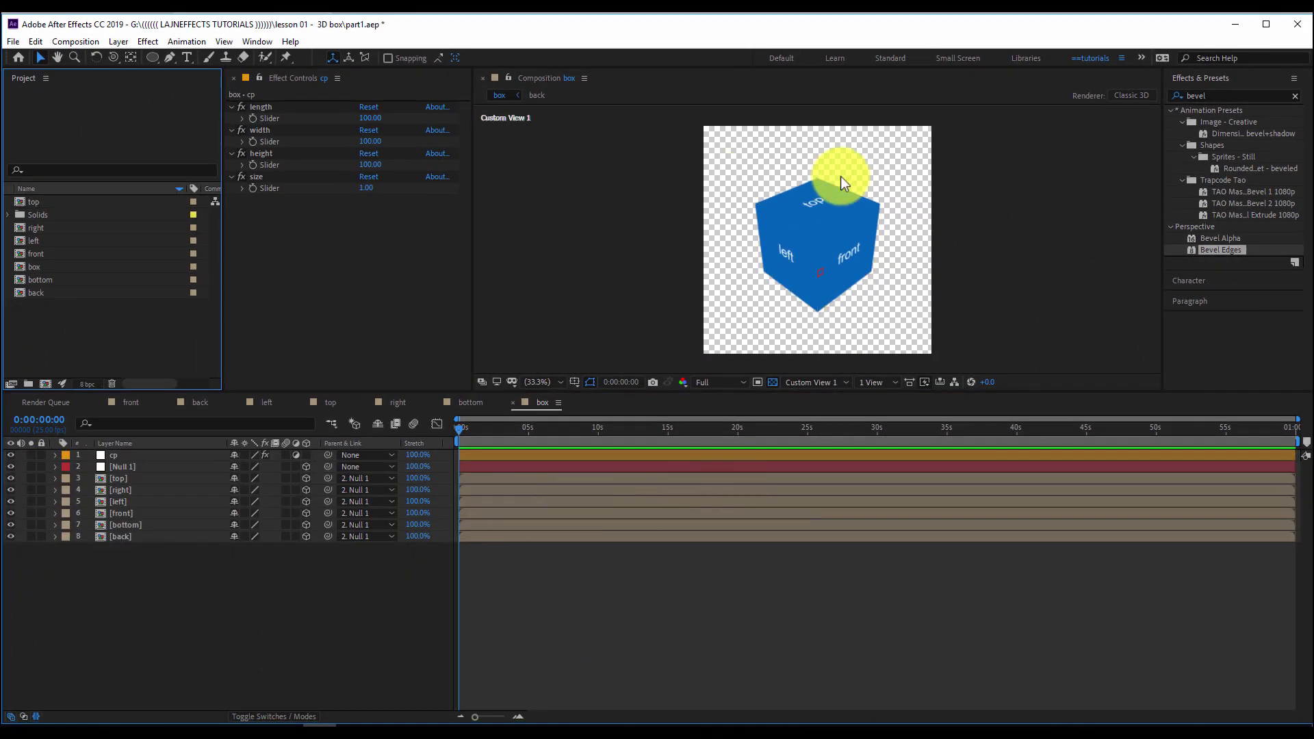
left_click(551, 452)
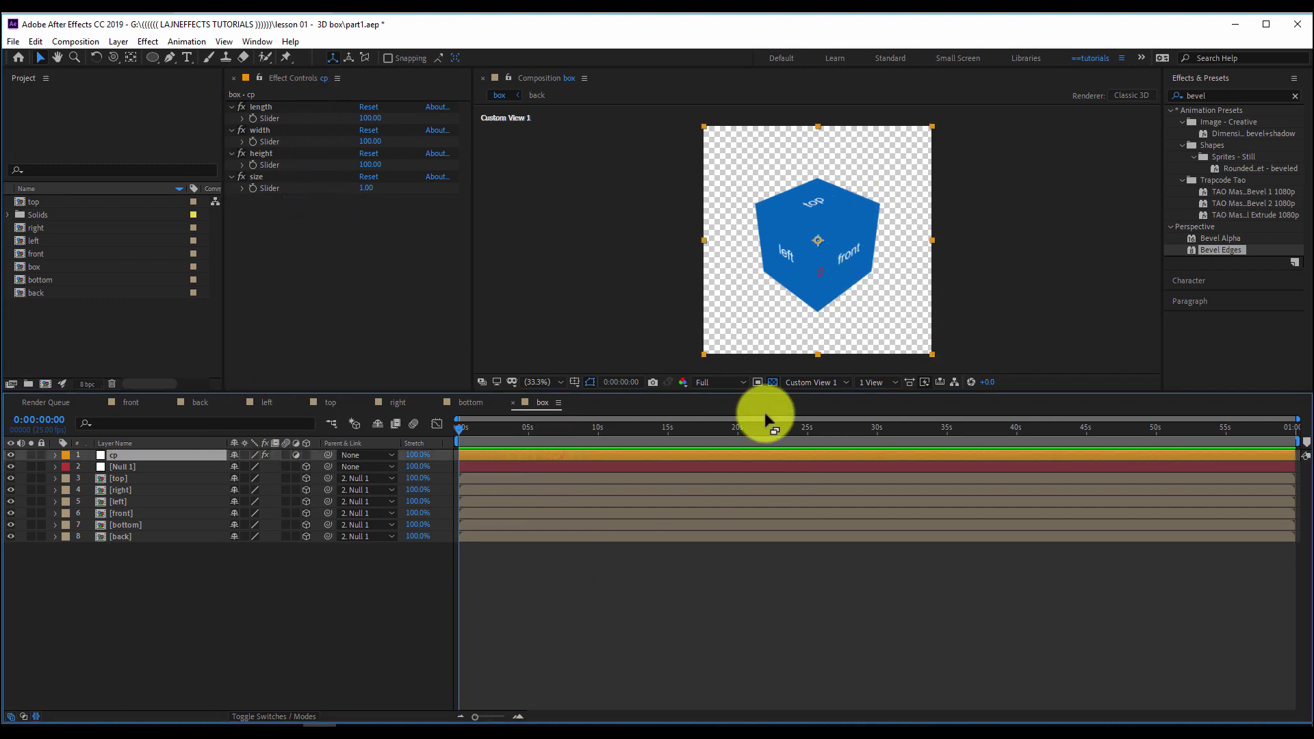
left_click(638, 578)
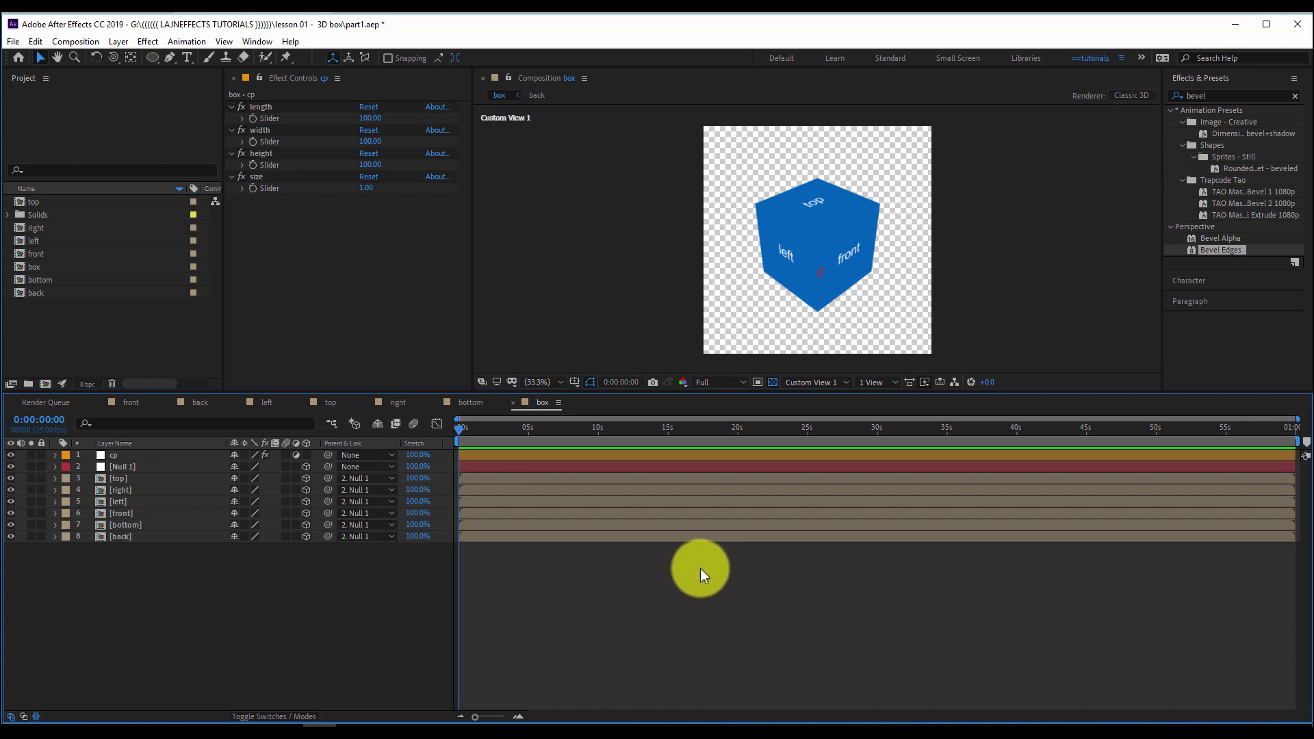
- Create a new composition named master with the HDTV 1080 25 preset
left_click(116, 329)
right_click(110, 323)
left_click(147, 331)
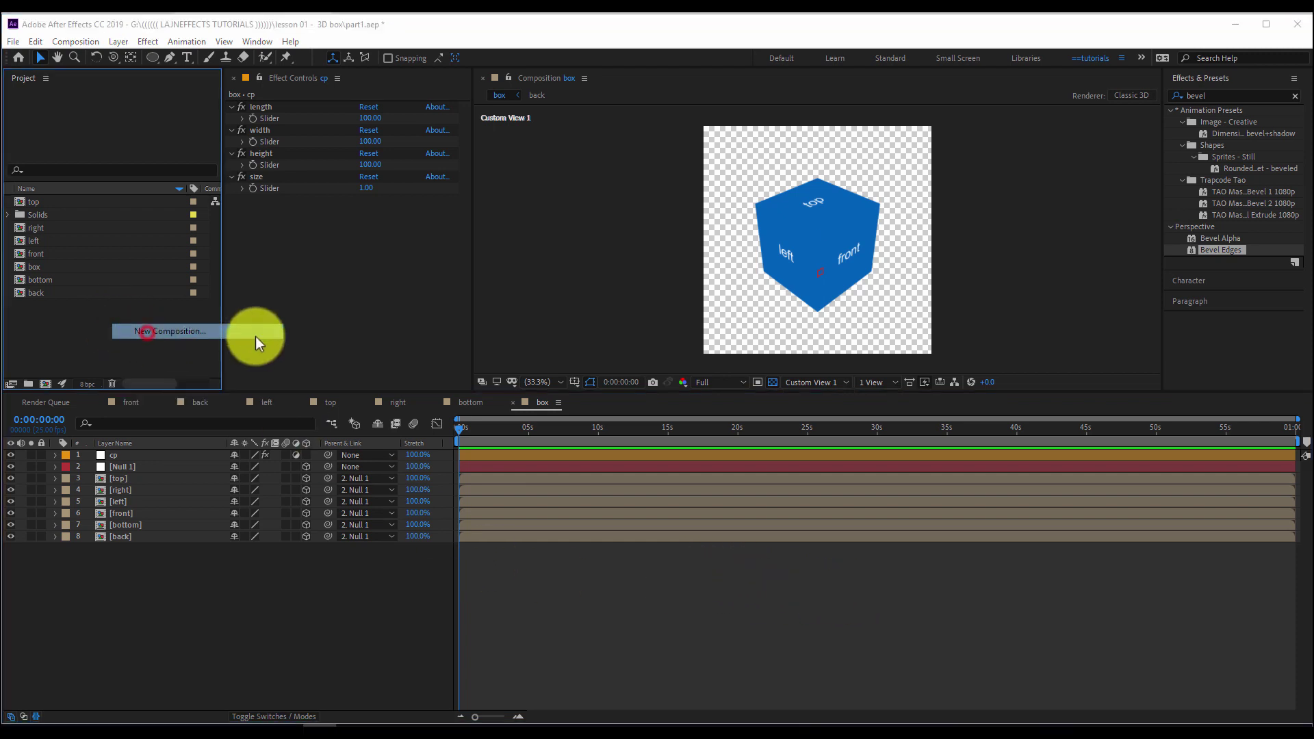
type("master")
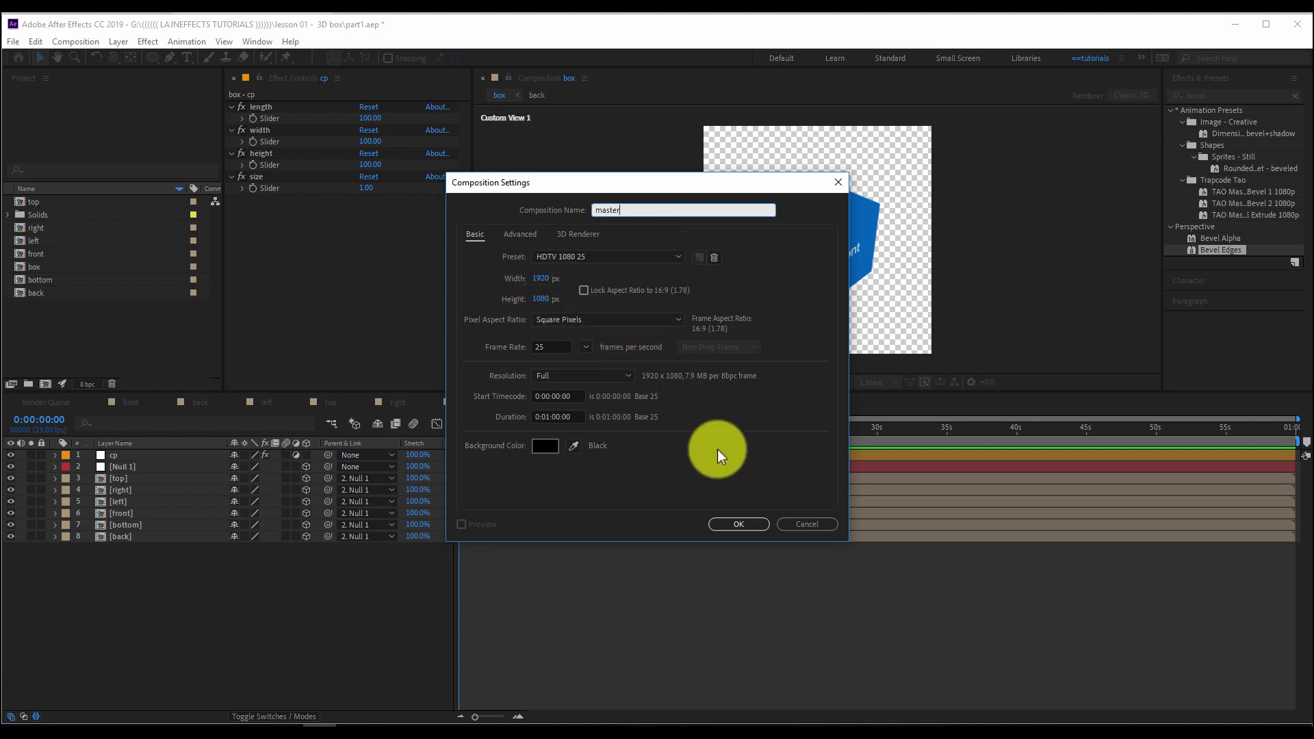
left_click(732, 529)
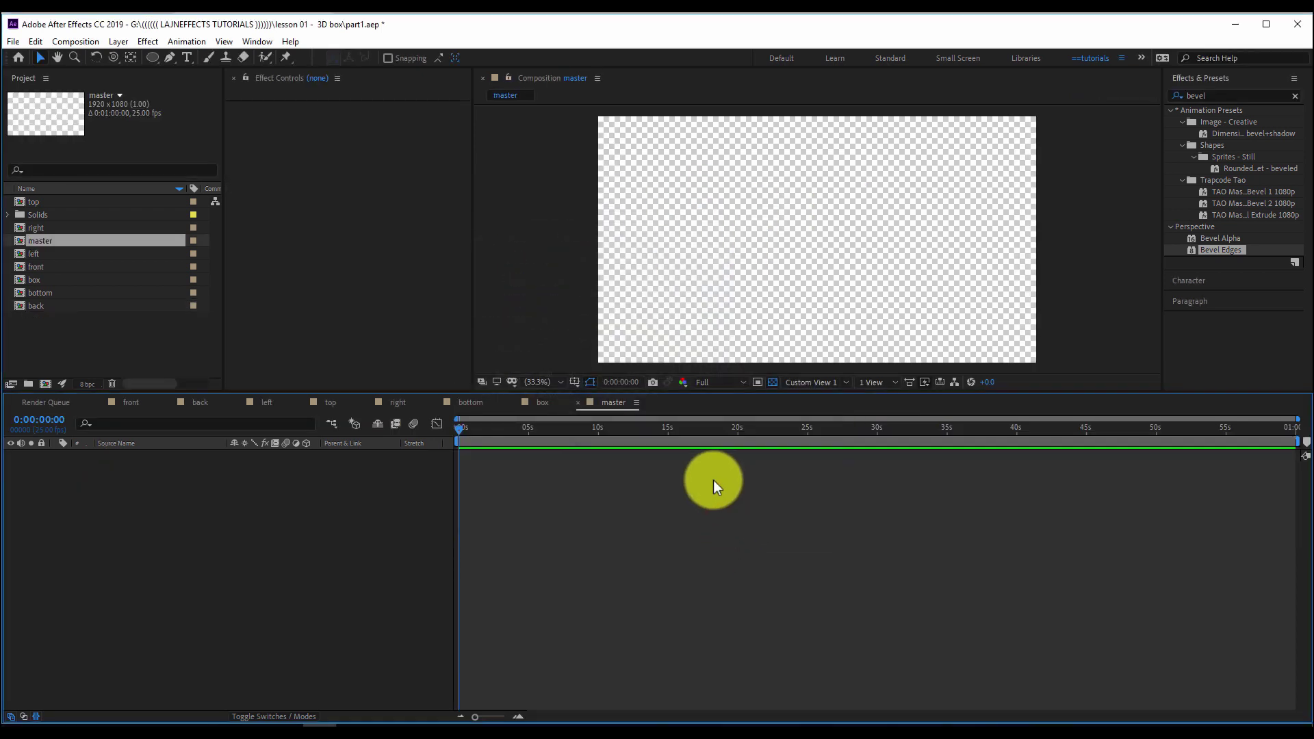
- Add the box composition to master, make it a 3D layer and collapse its transformations to check the full box
left_click(55, 330)
left_click_drag(33, 281, 162, 483)
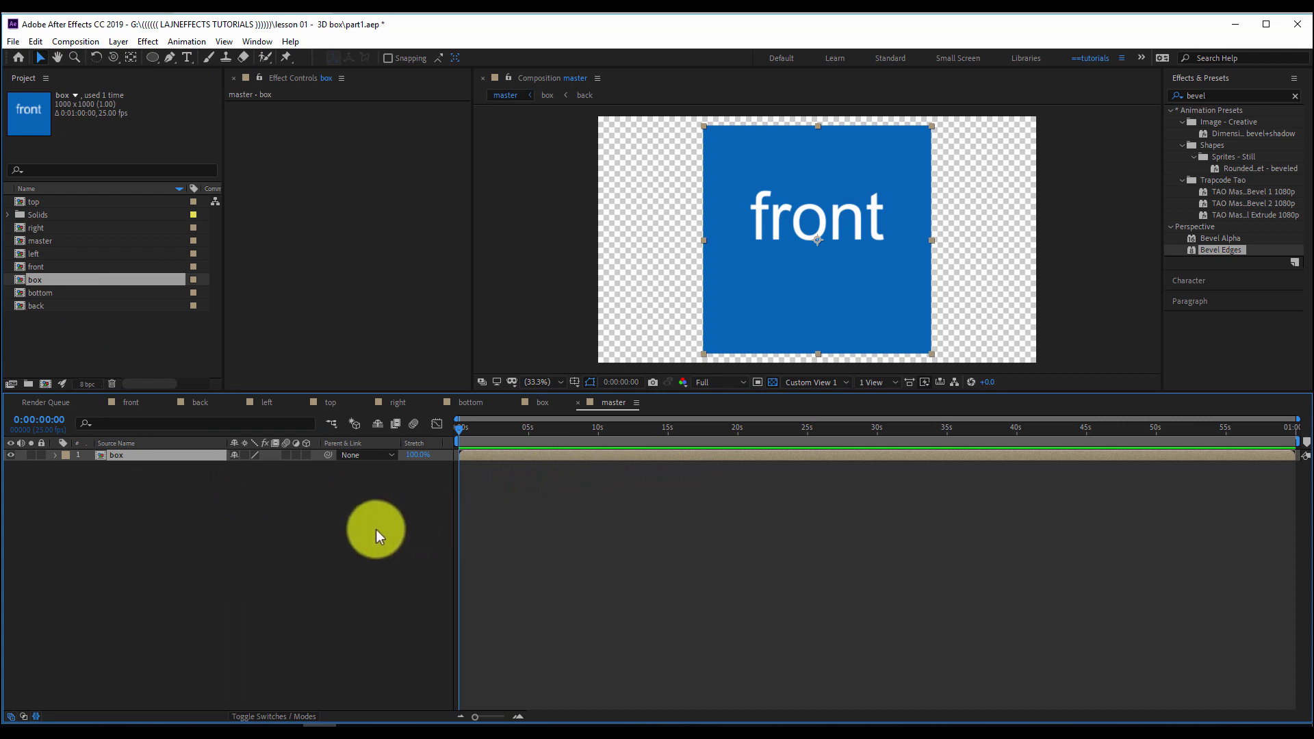
left_click(306, 455)
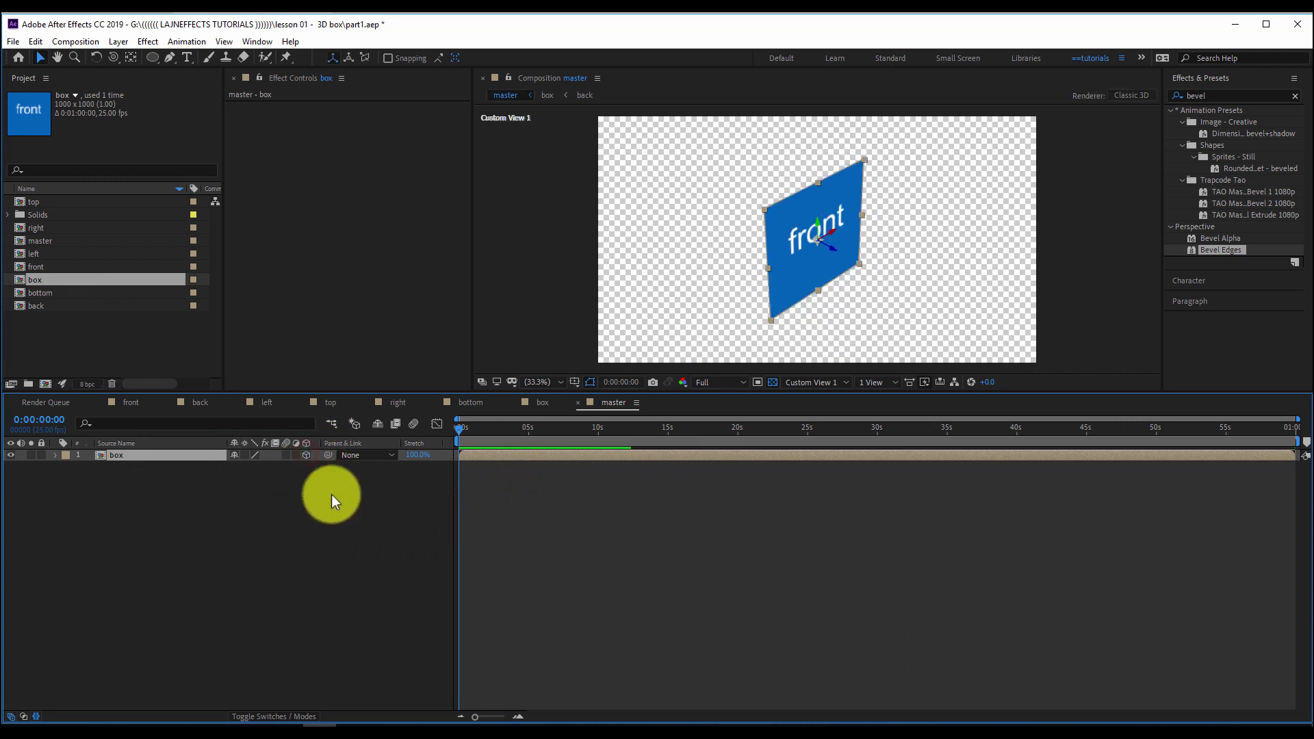
left_click(296, 503)
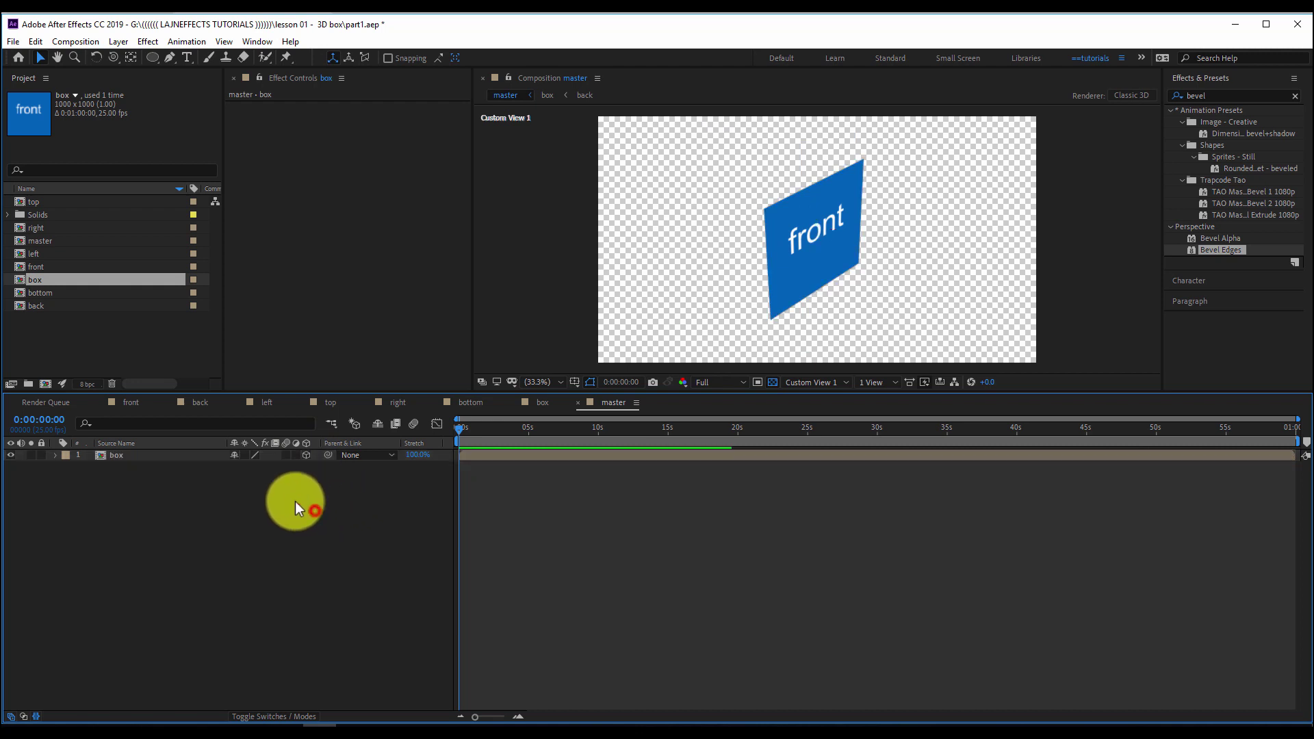
left_click(245, 455)
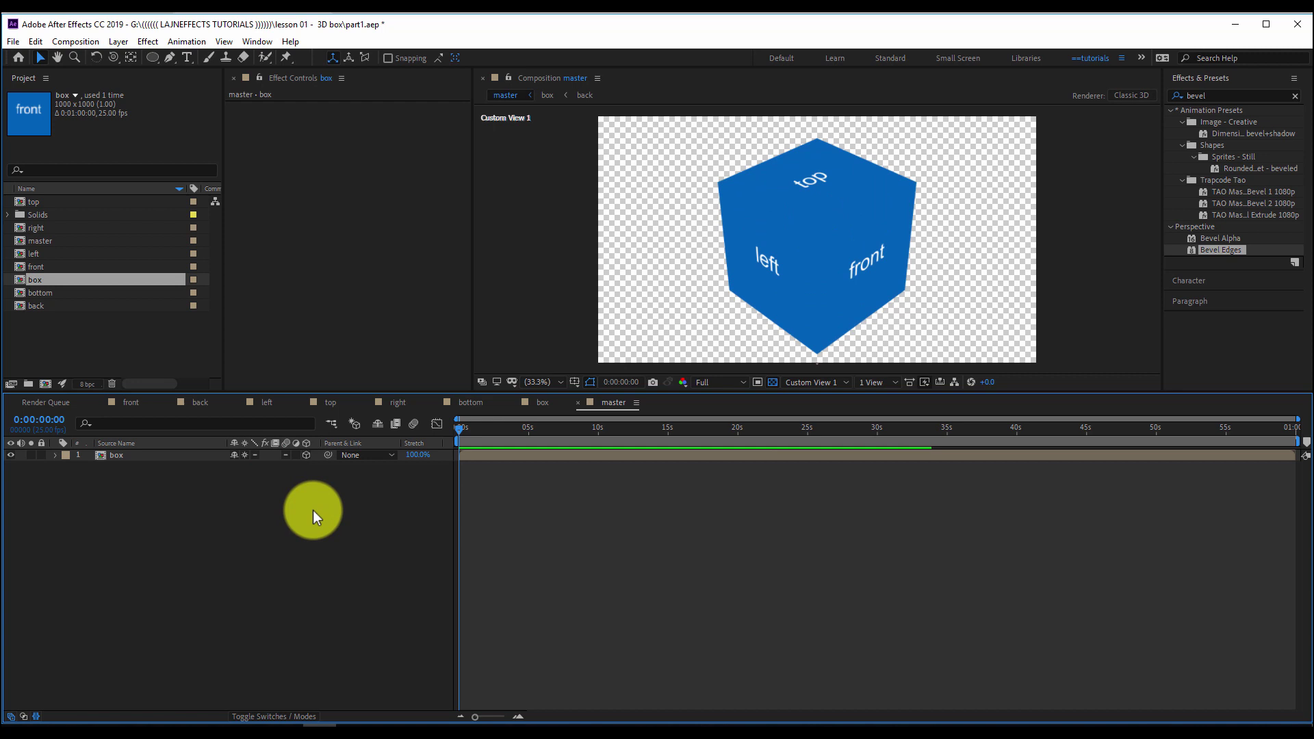
key("c")
mouse_move(833, 253)
left_mouse_down()
mouse_move(836, 229)
mouse_move(850, 241)
mouse_move(822, 255)
mouse_move(840, 248)
left_mouse_up()
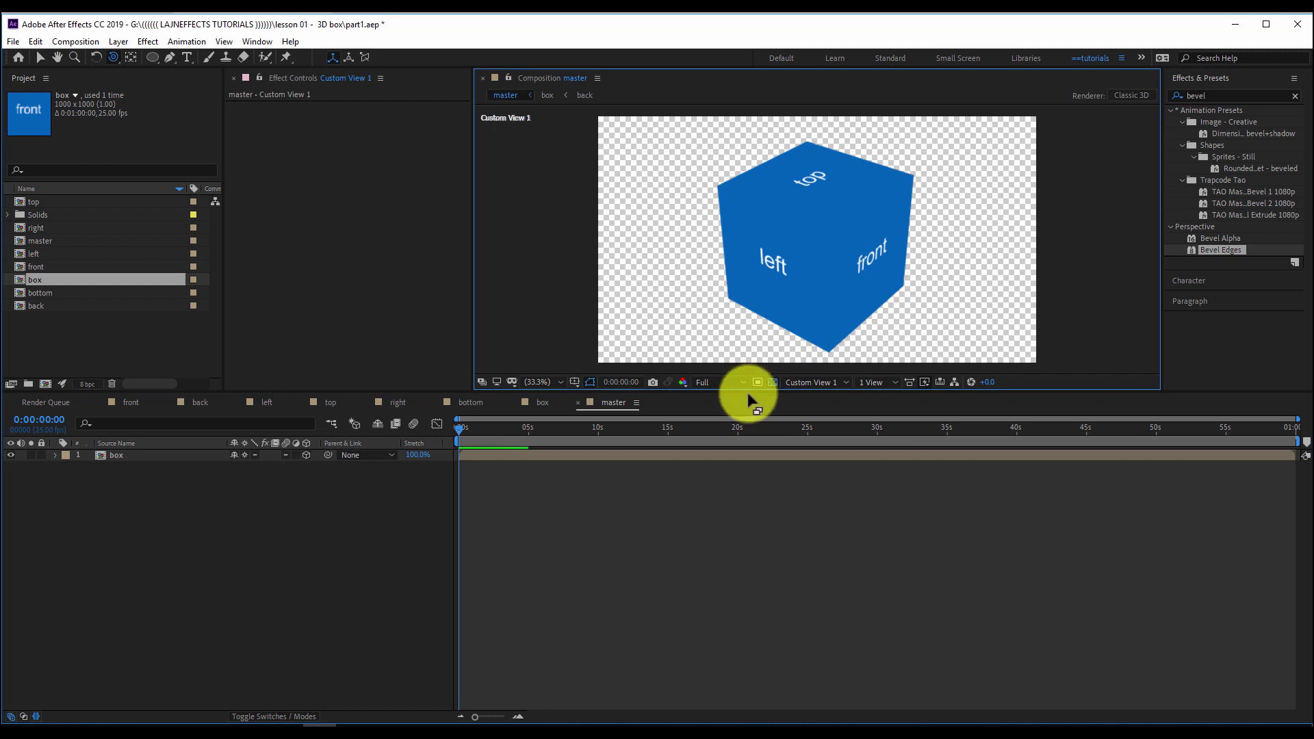
- Add a 35mm two-node camera to the master composition and switch the view to Active Camera
left_click_drag(745, 391, 750, 421)
right_click(656, 540)
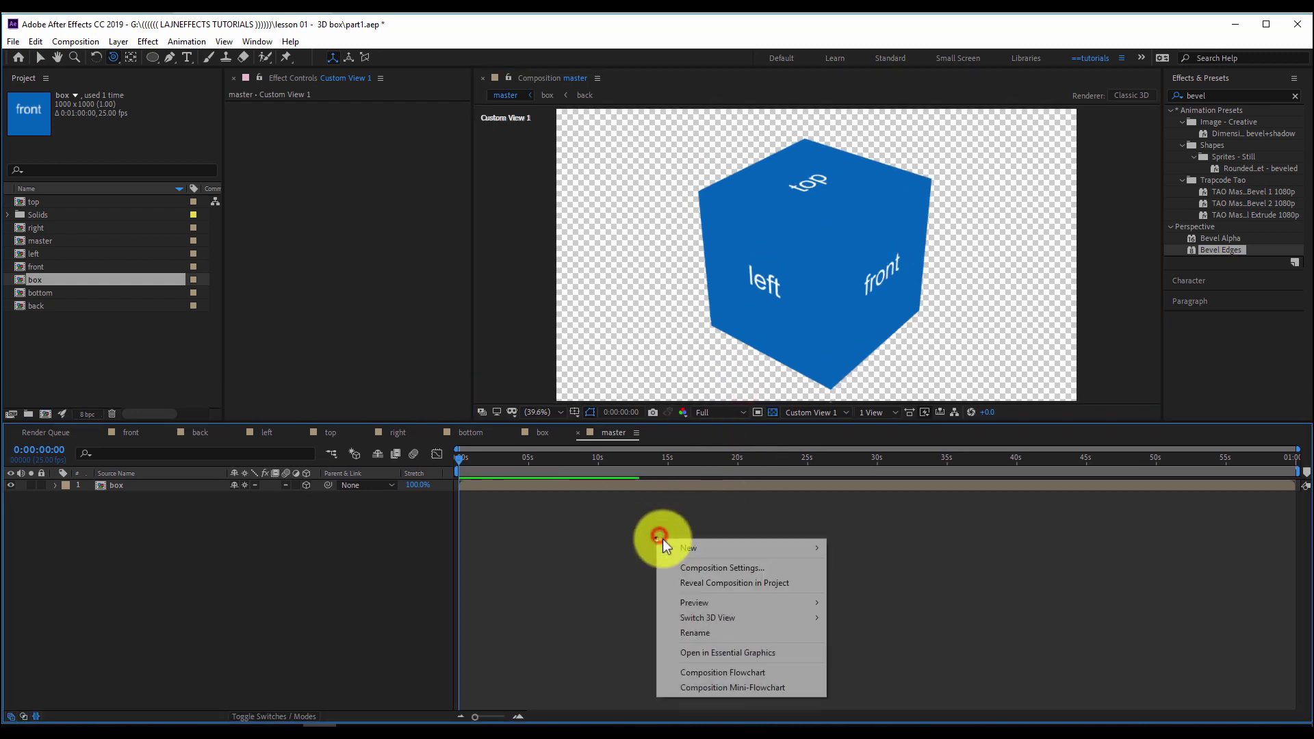
mouse_move(718, 548)
left_click(881, 613)
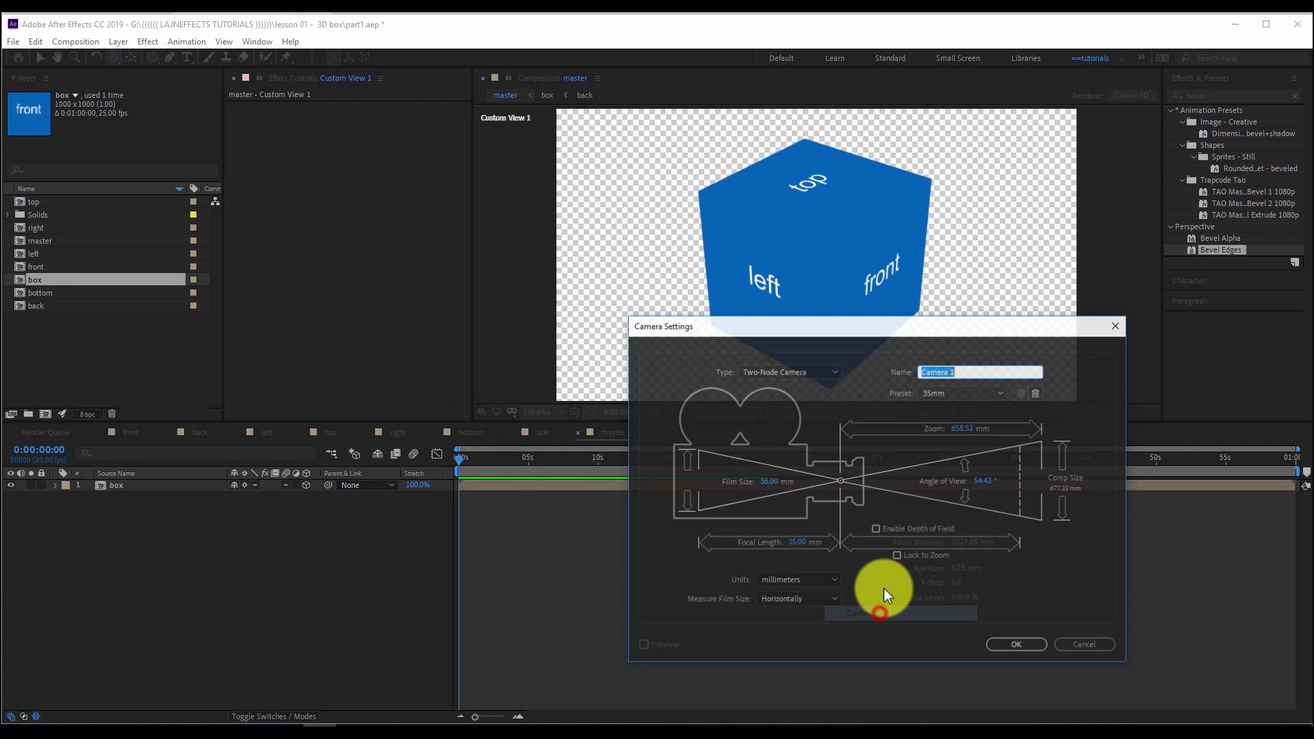
left_click(1013, 643)
left_click(734, 548)
left_click(815, 410)
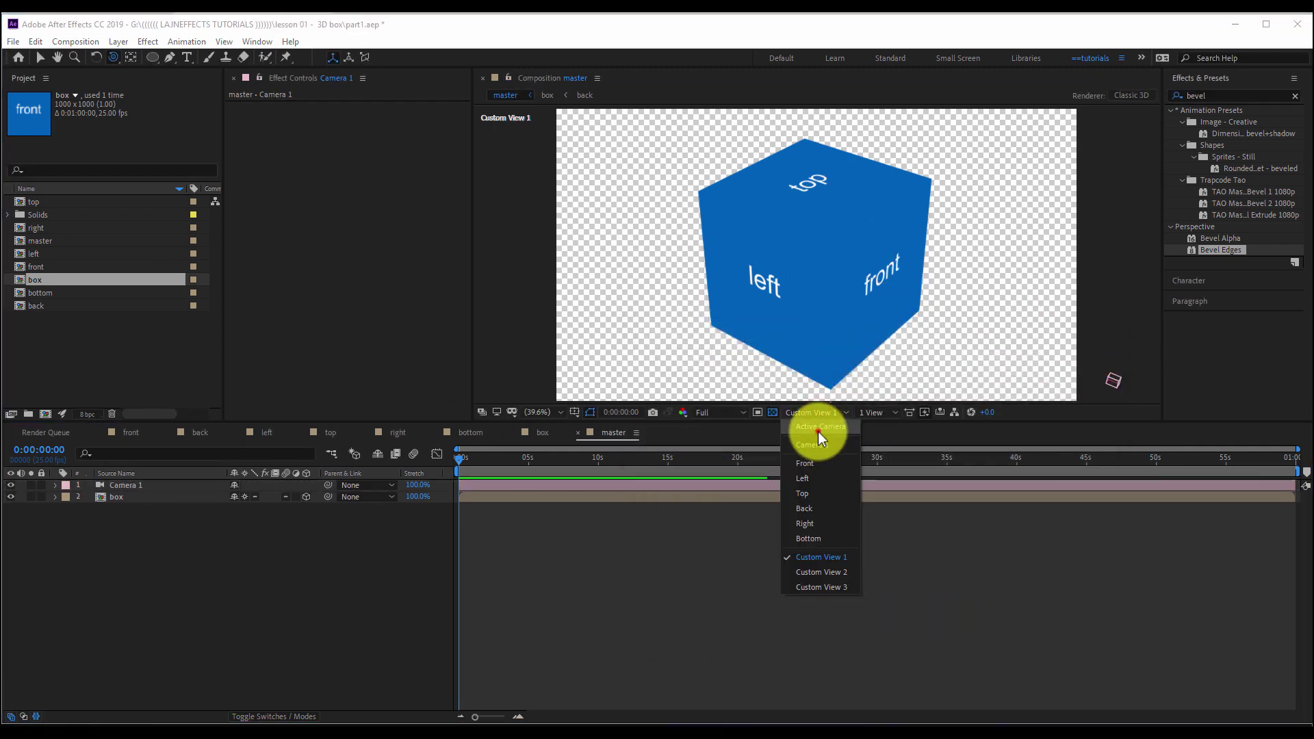
left_click(819, 432)
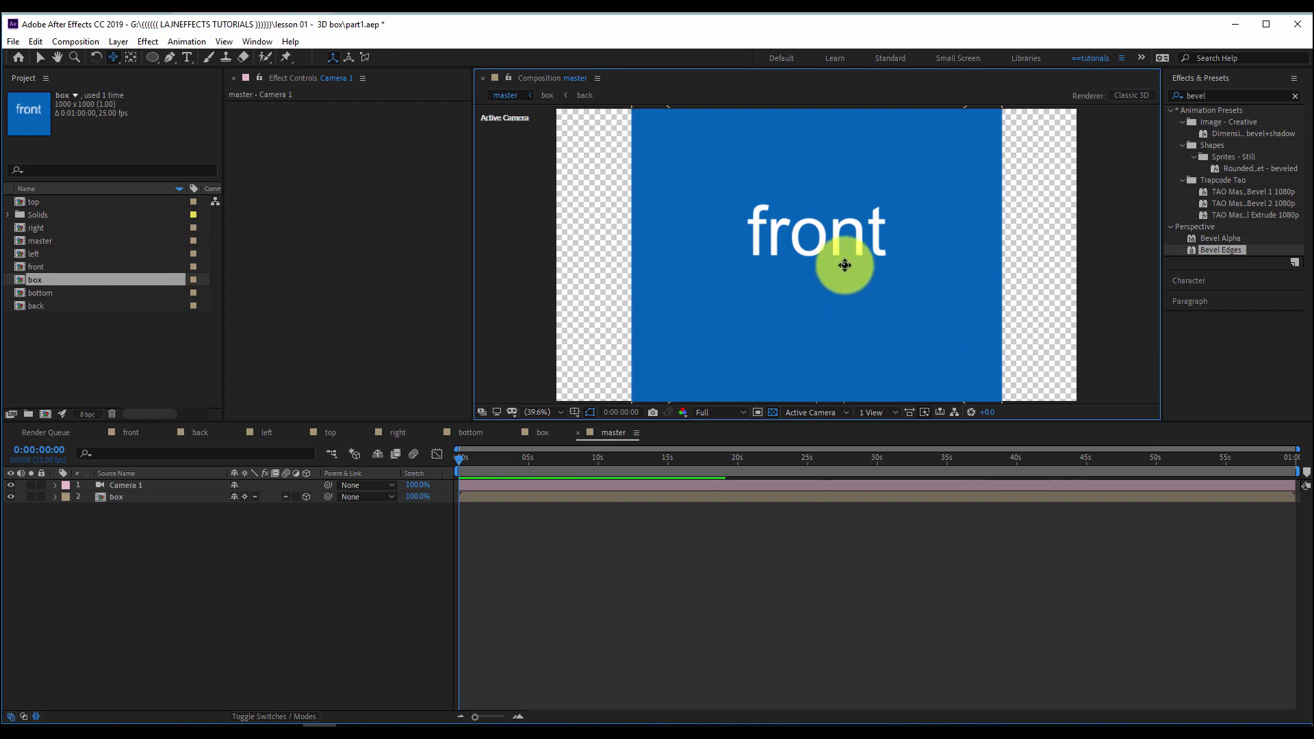
- Orbit and pull back Camera 1 so the box's front, right and top faces are in frame
left_click_drag(840, 257, 788, 270)
left_click_drag(805, 174, 831, 443)
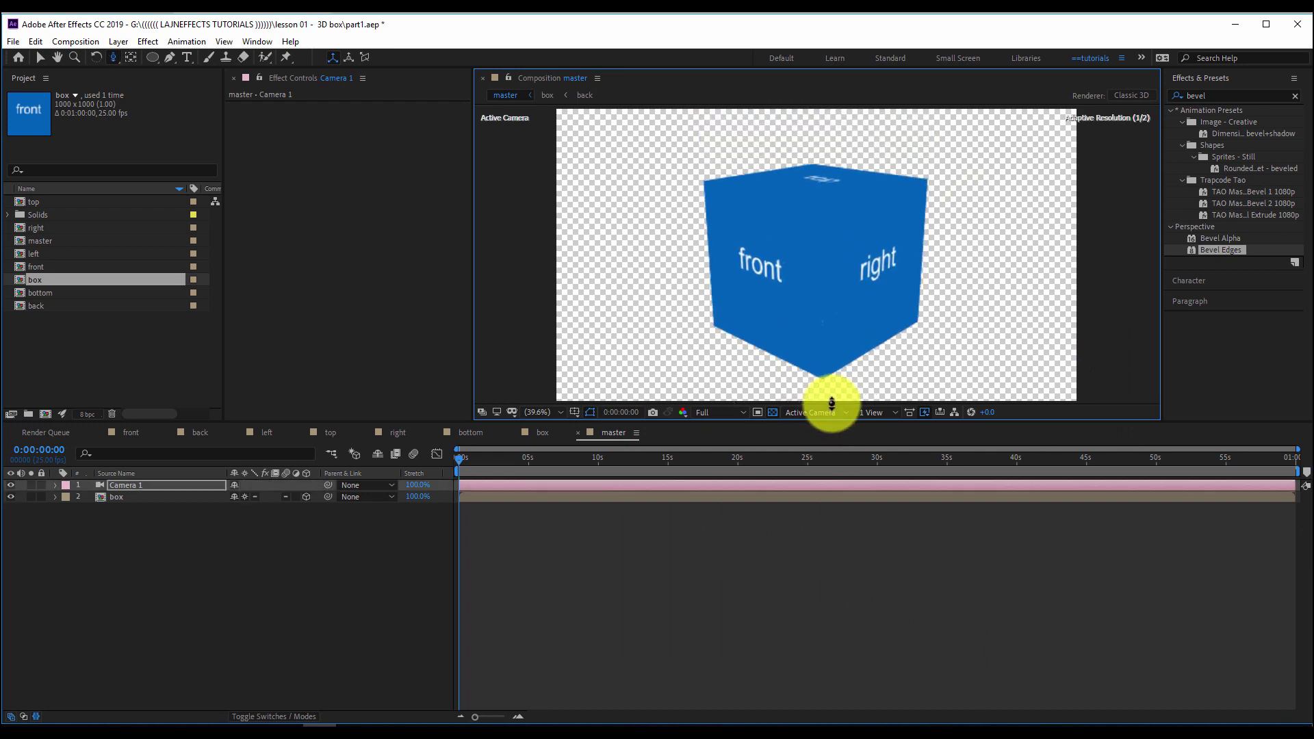
key("c")
left_click_drag(804, 254, 812, 287)
key("v")
left_click(573, 519)
- Add an orange solid named ground, 1500 px wide and 1500 px high, to the master composition
right_click(573, 533)
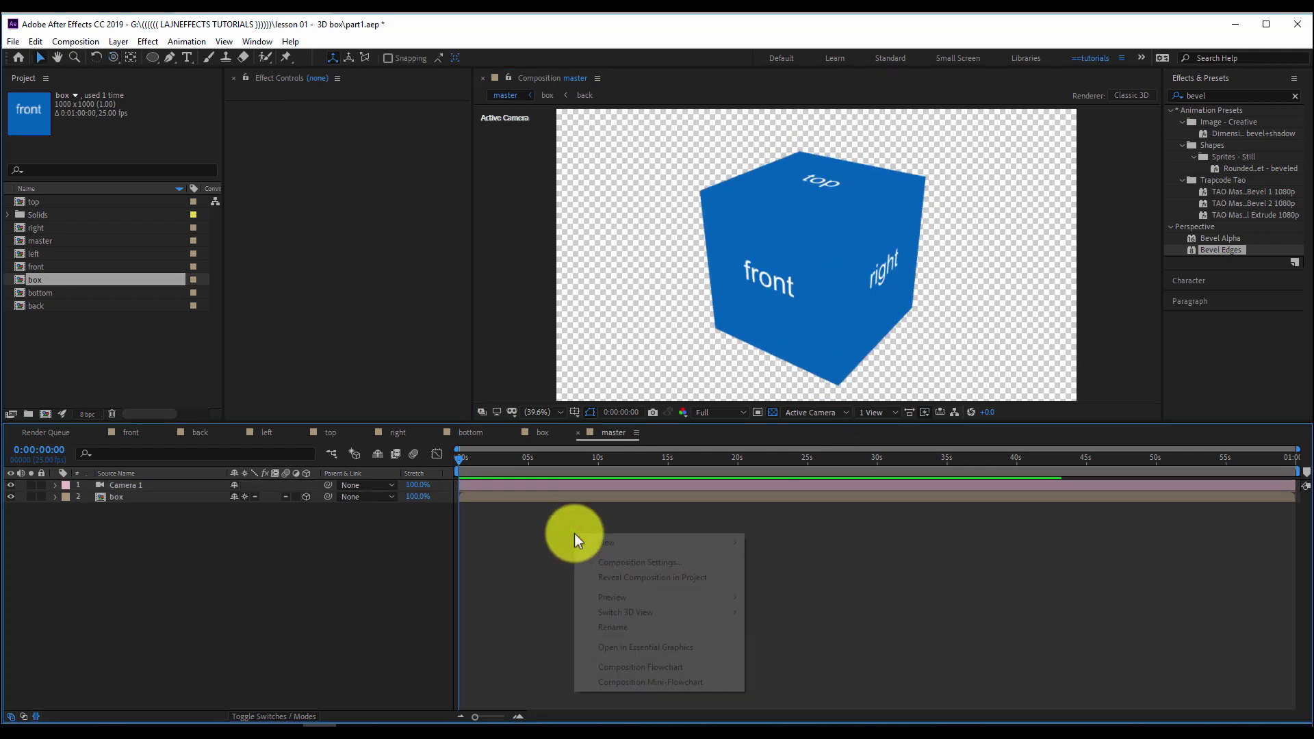
mouse_move(610, 543)
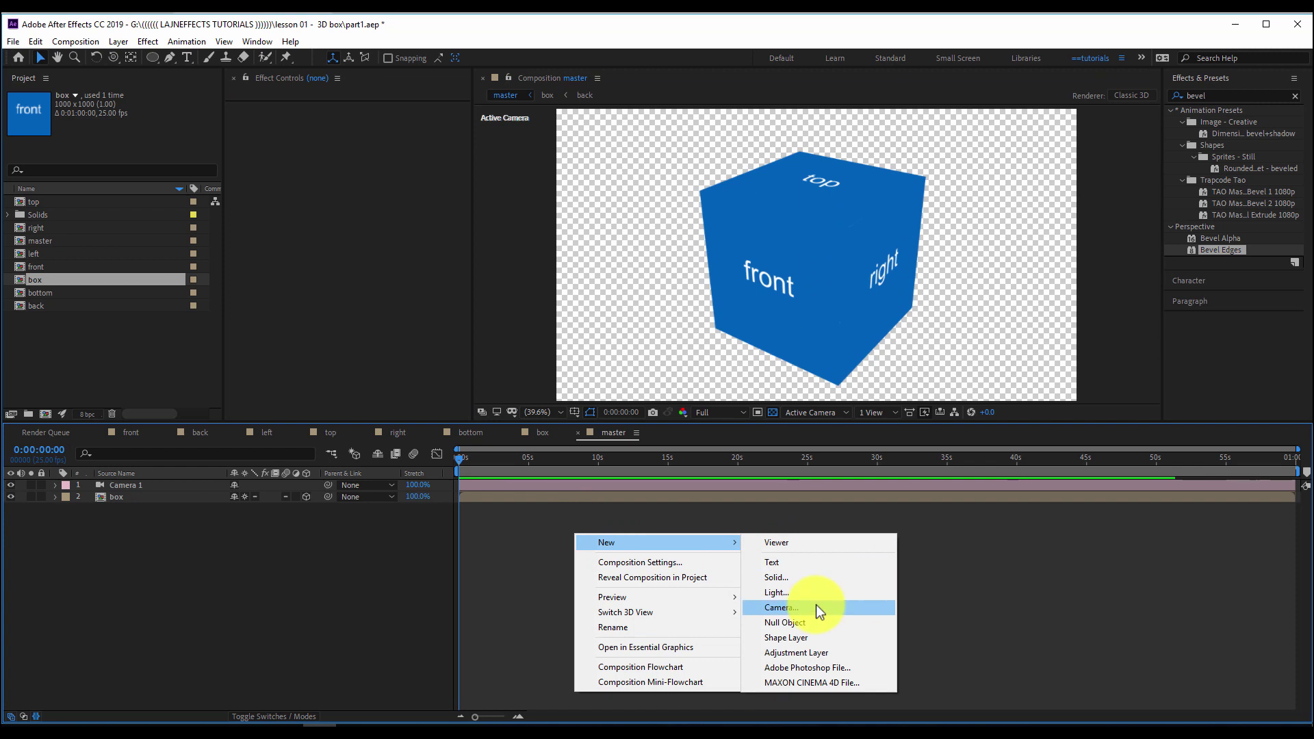
left_click(787, 579)
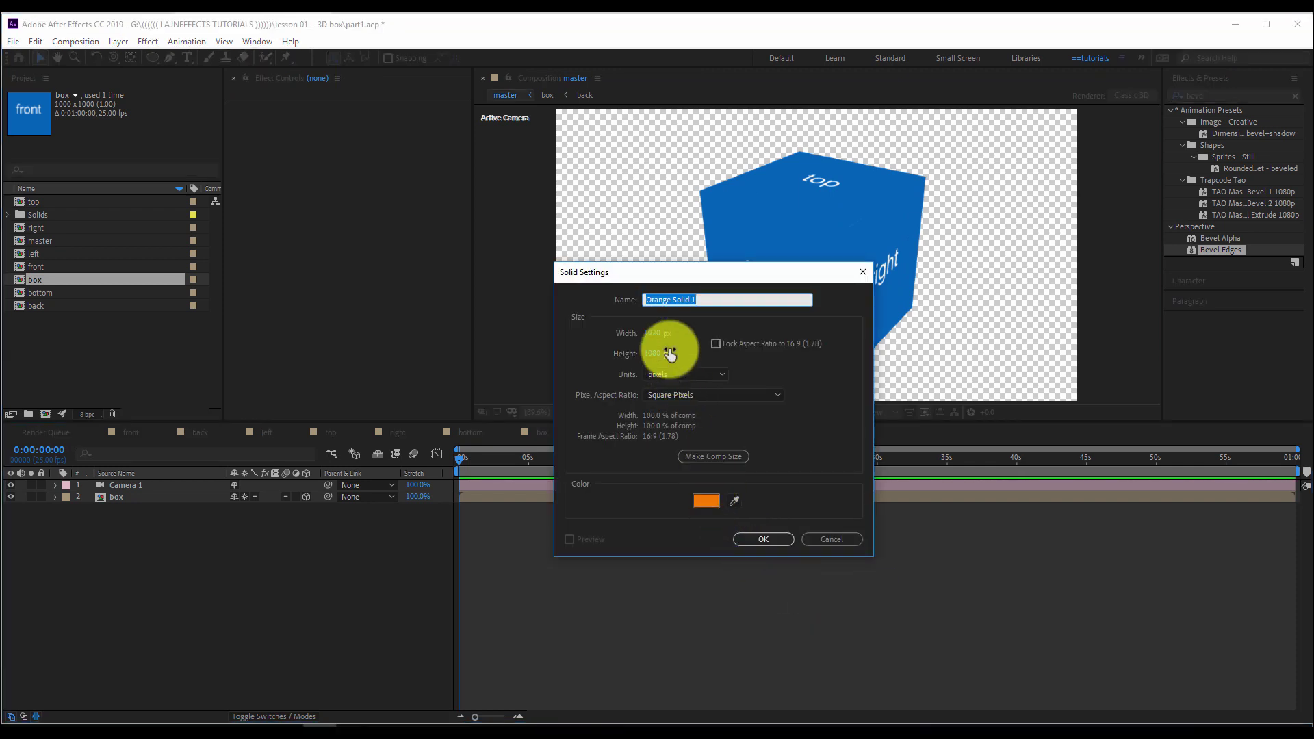
type("groun")
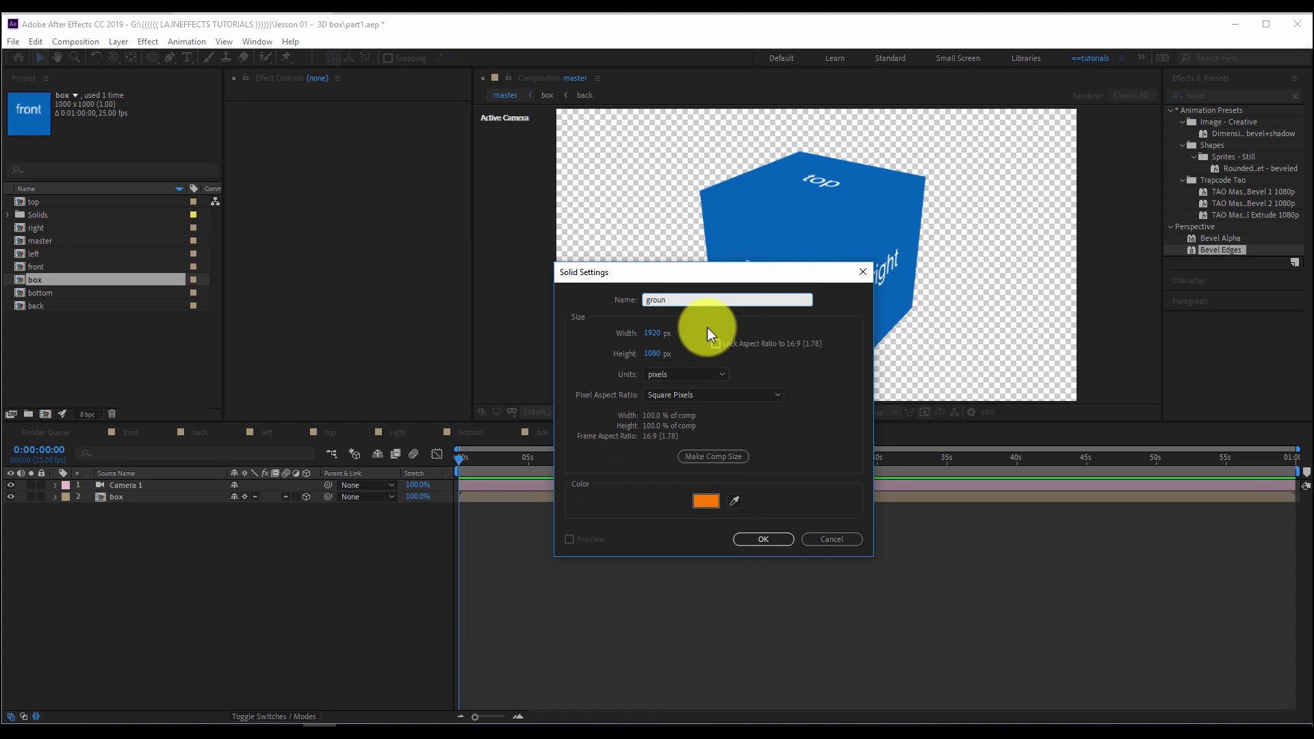
type("d")
left_click_drag(654, 353, 656, 383)
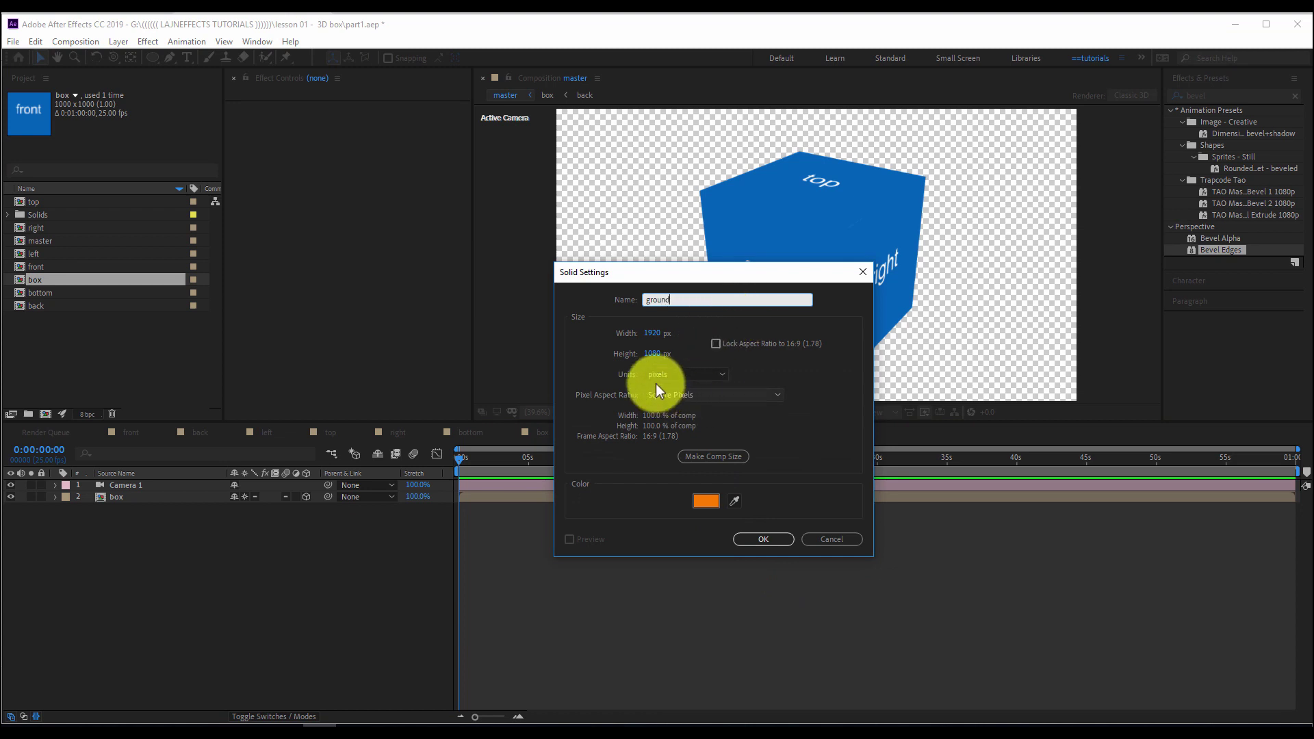
left_click(652, 332)
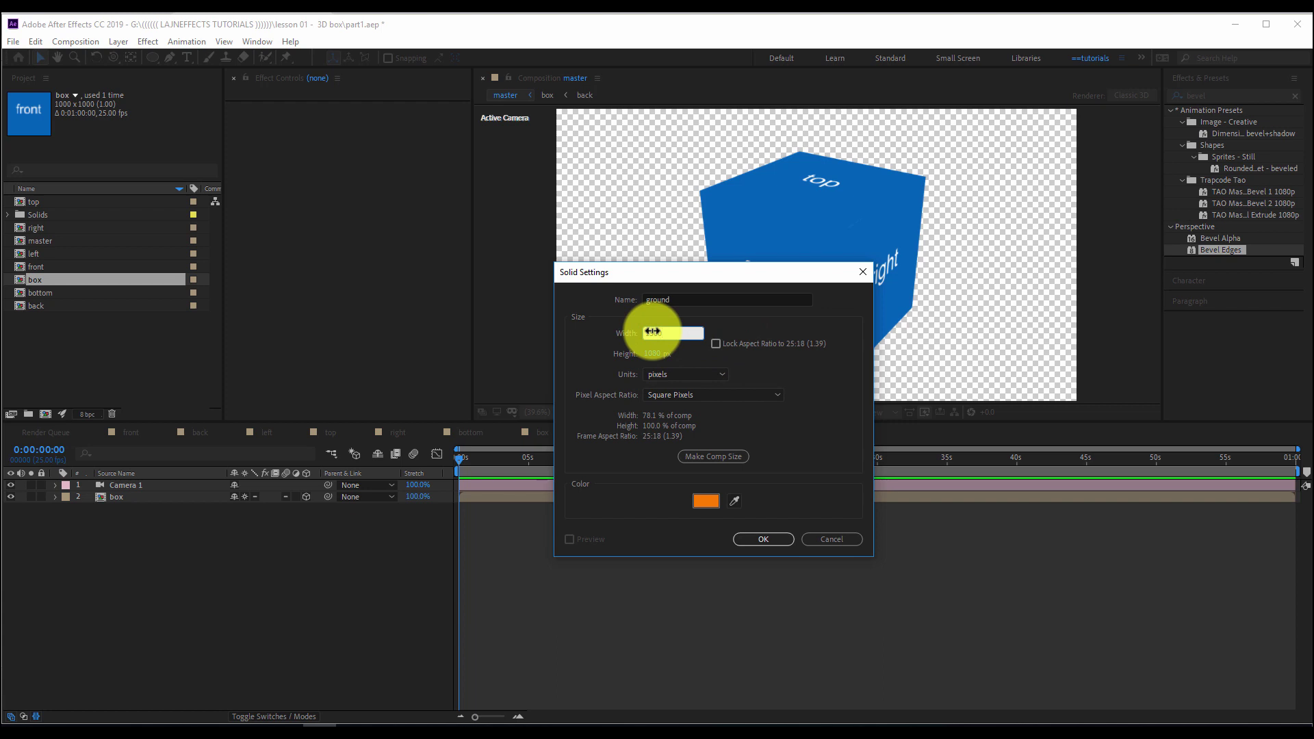
key("Tab")
type("15")
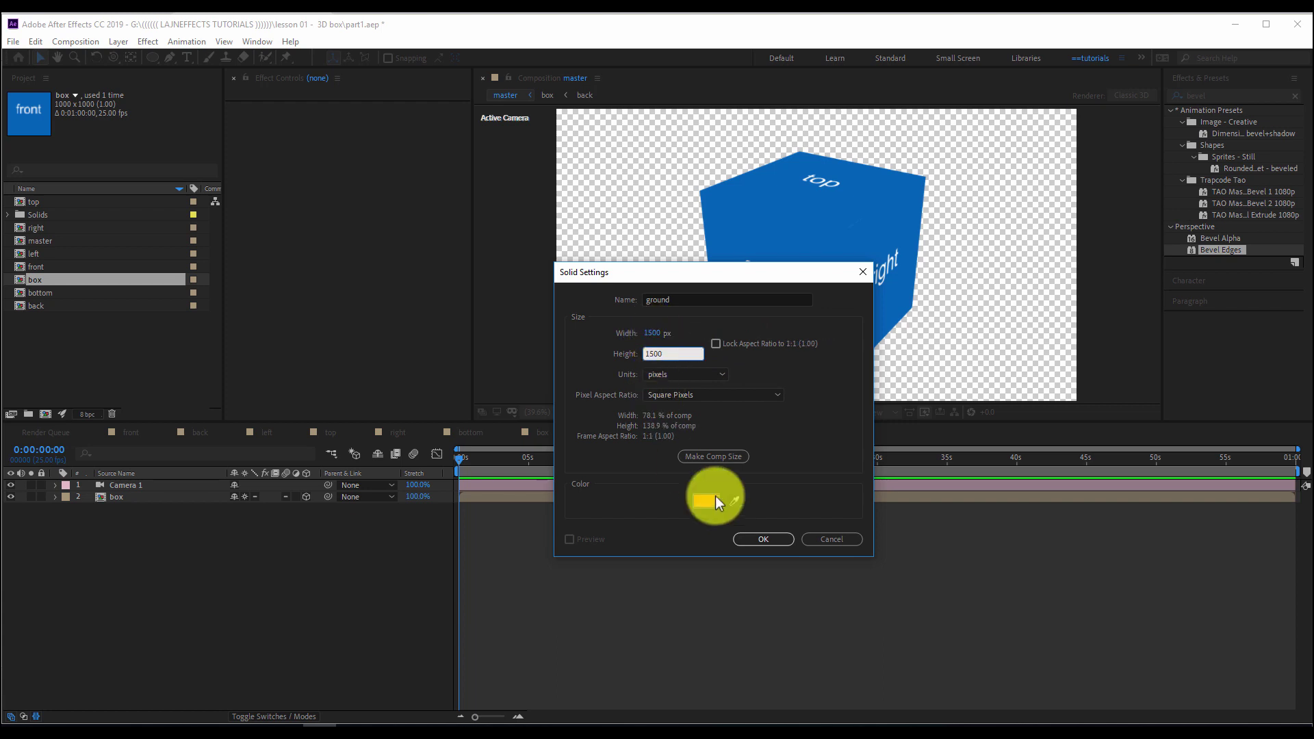
left_click(751, 538)
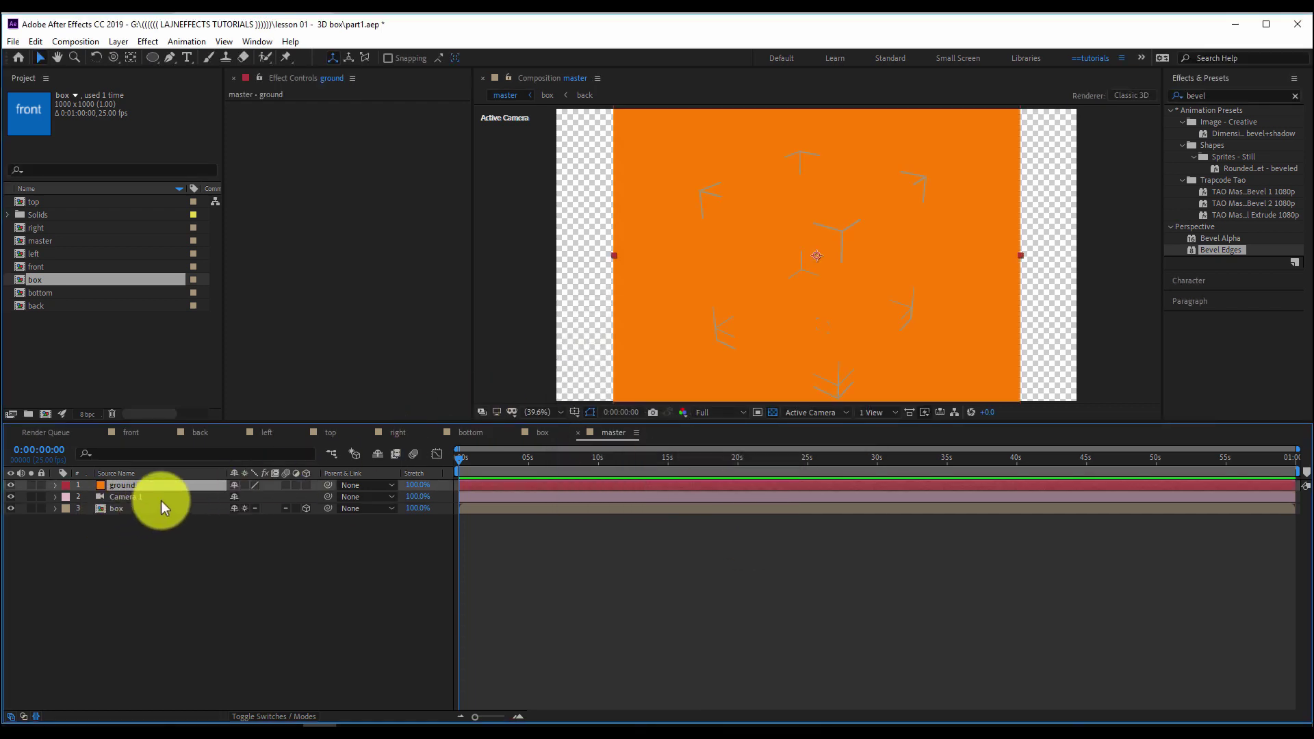
- Make the ground a 3D layer beneath the box layer in the stack and rotate it to lie horizontally
left_click(306, 484)
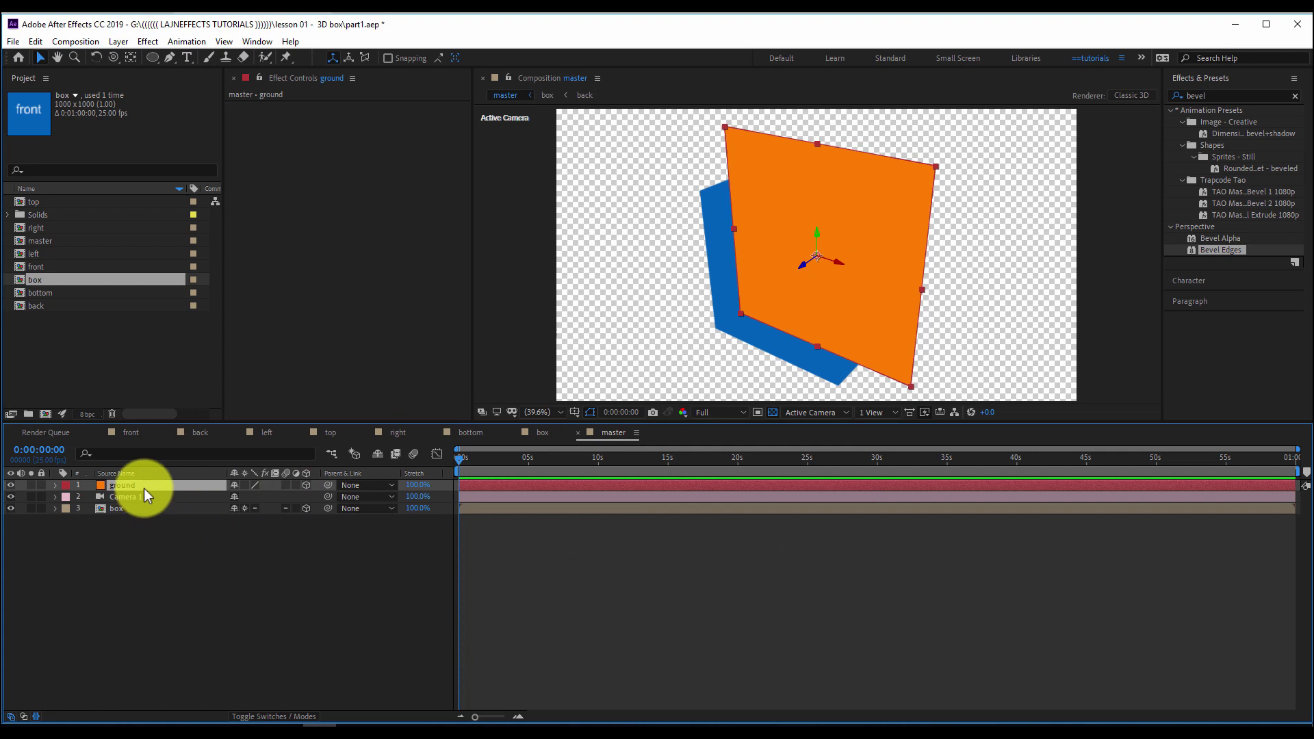
left_click_drag(139, 485, 140, 533)
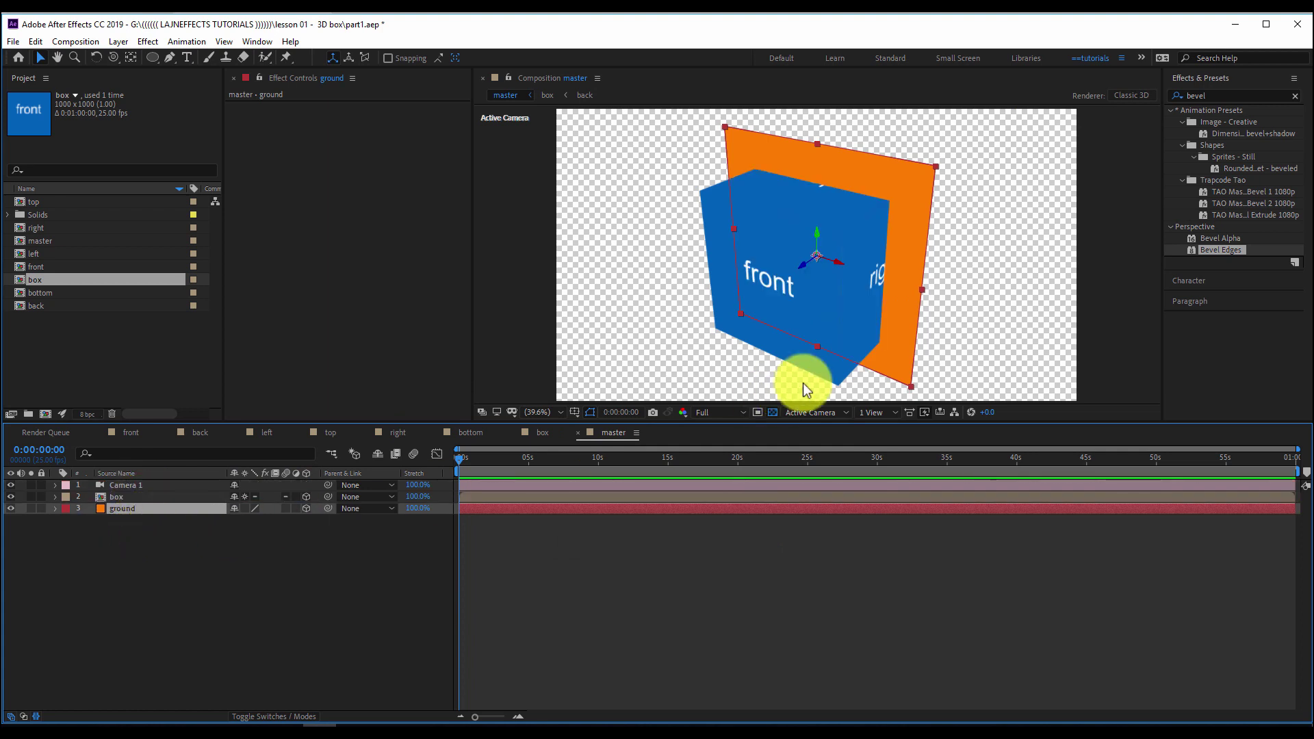
key("w")
left_click_drag(846, 233, 837, 240)
- Scale the ground layer to 464% and orbit the camera to a lower view of the box's left and front faces
key("s")
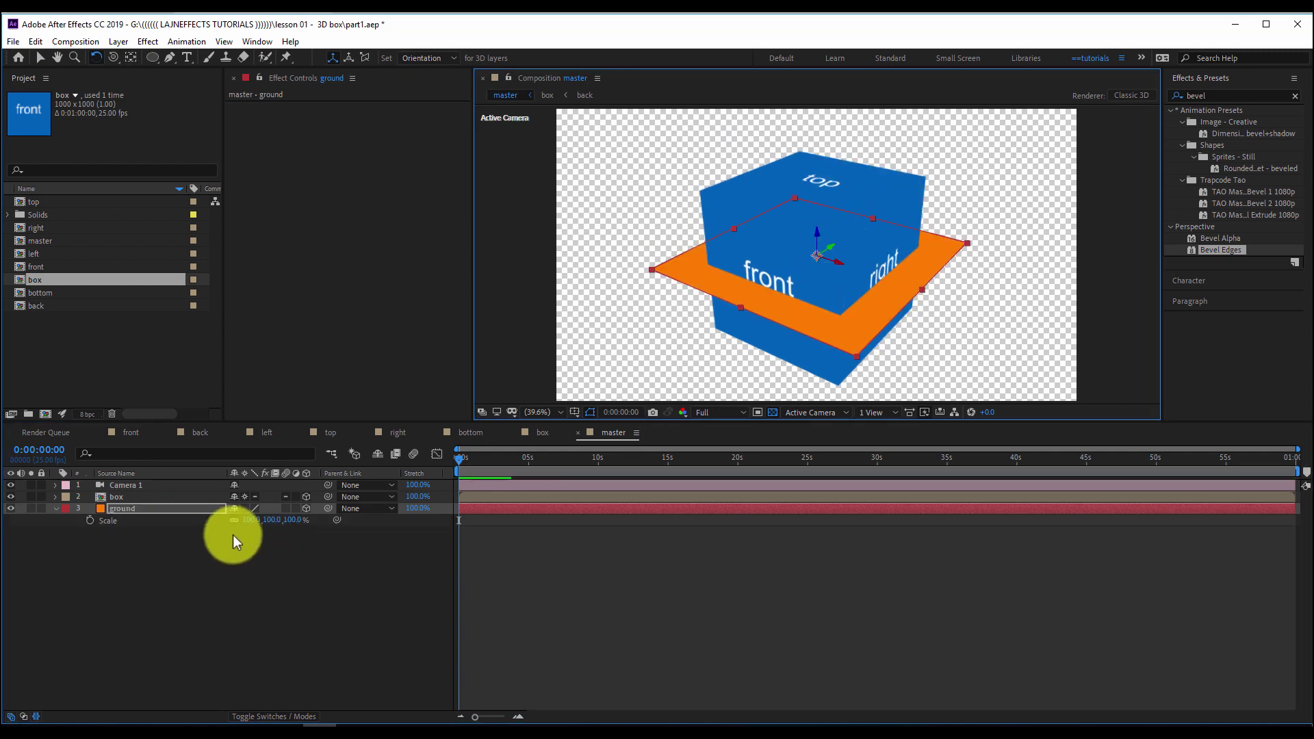
left_click_drag(248, 521, 507, 534)
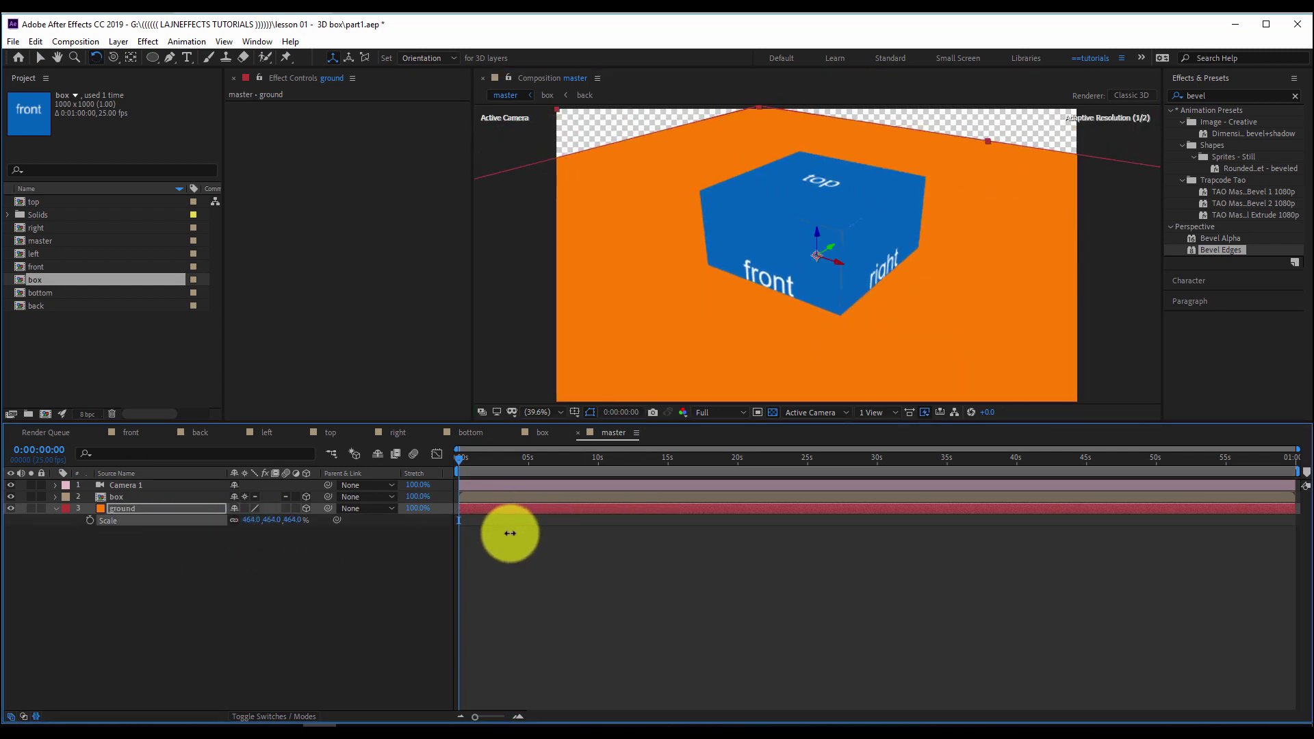
key("c")
mouse_move(783, 278)
left_mouse_down()
mouse_move(831, 264)
mouse_move(851, 240)
mouse_move(849, 208)
mouse_move(835, 265)
mouse_move(872, 281)
mouse_move(841, 292)
mouse_move(792, 263)
left_mouse_up()
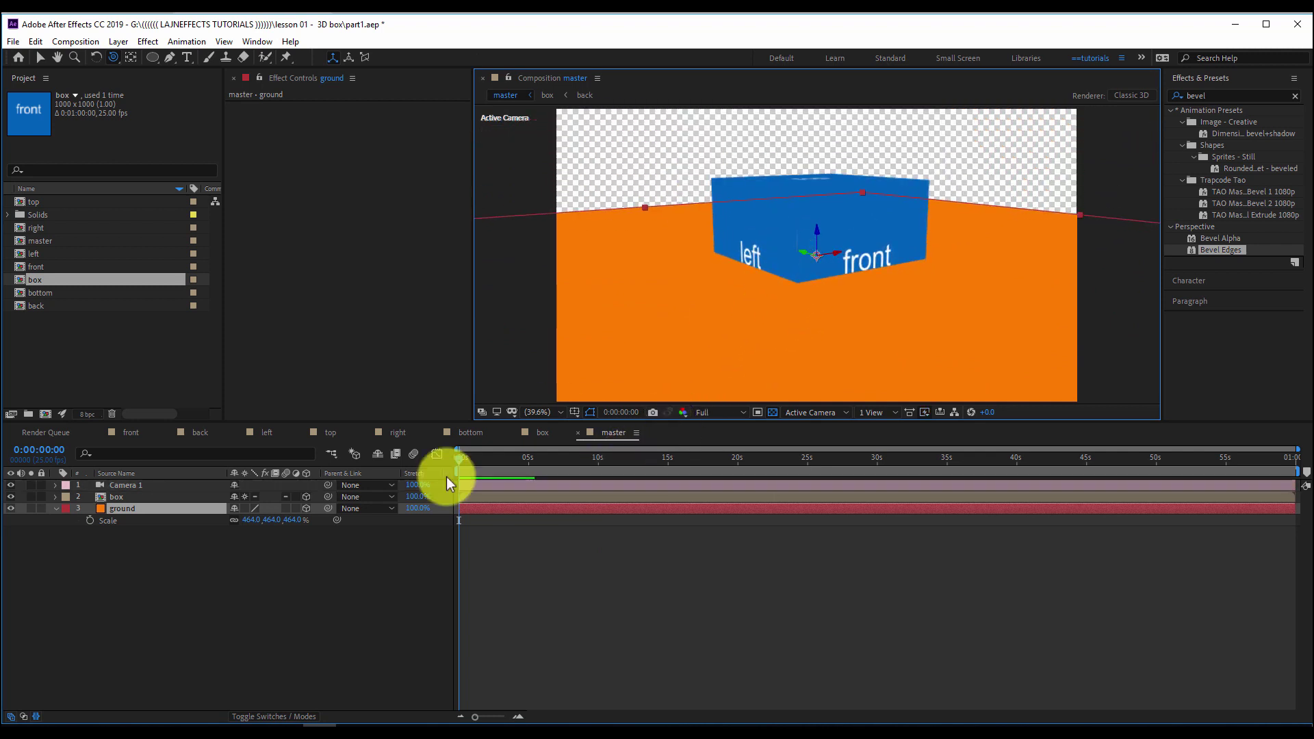
- Set the box layer's Anchor Point Y to 1000 to rest it on the ground, and reframe the camera around the whole box
left_click(230, 552)
left_click(118, 497)
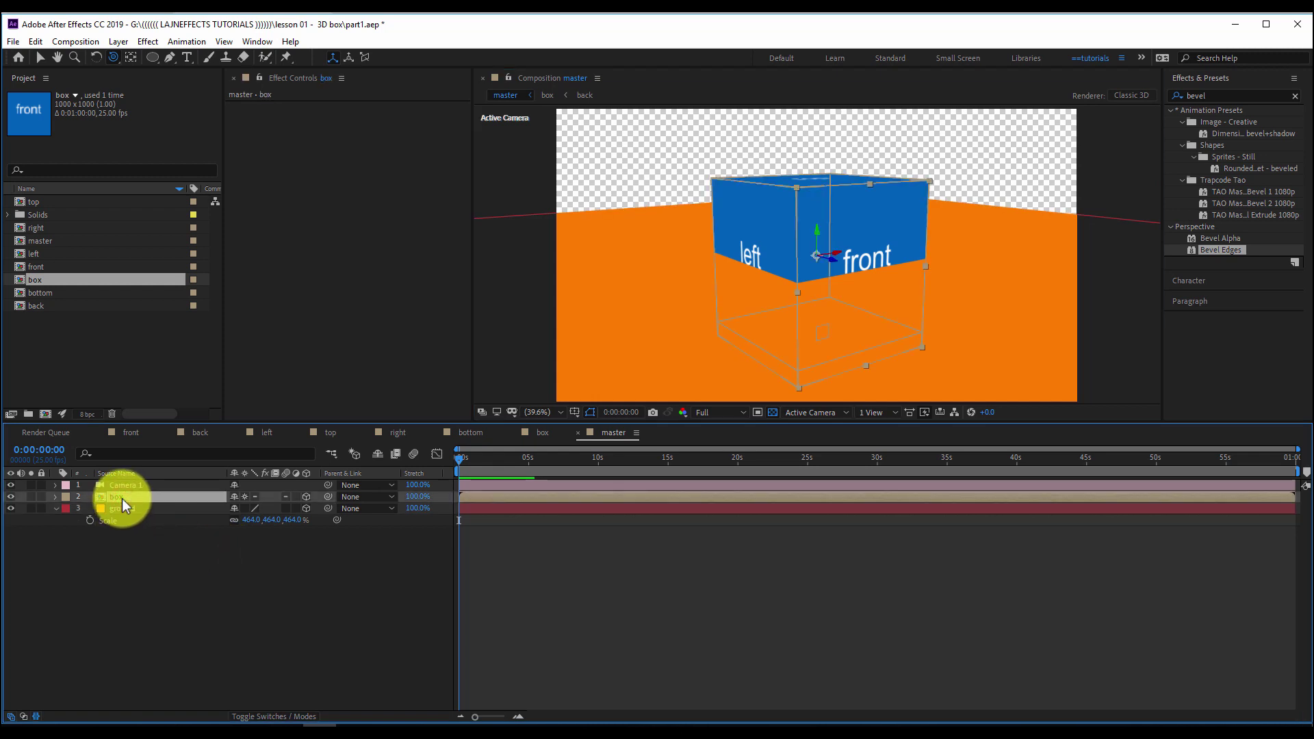
key("a")
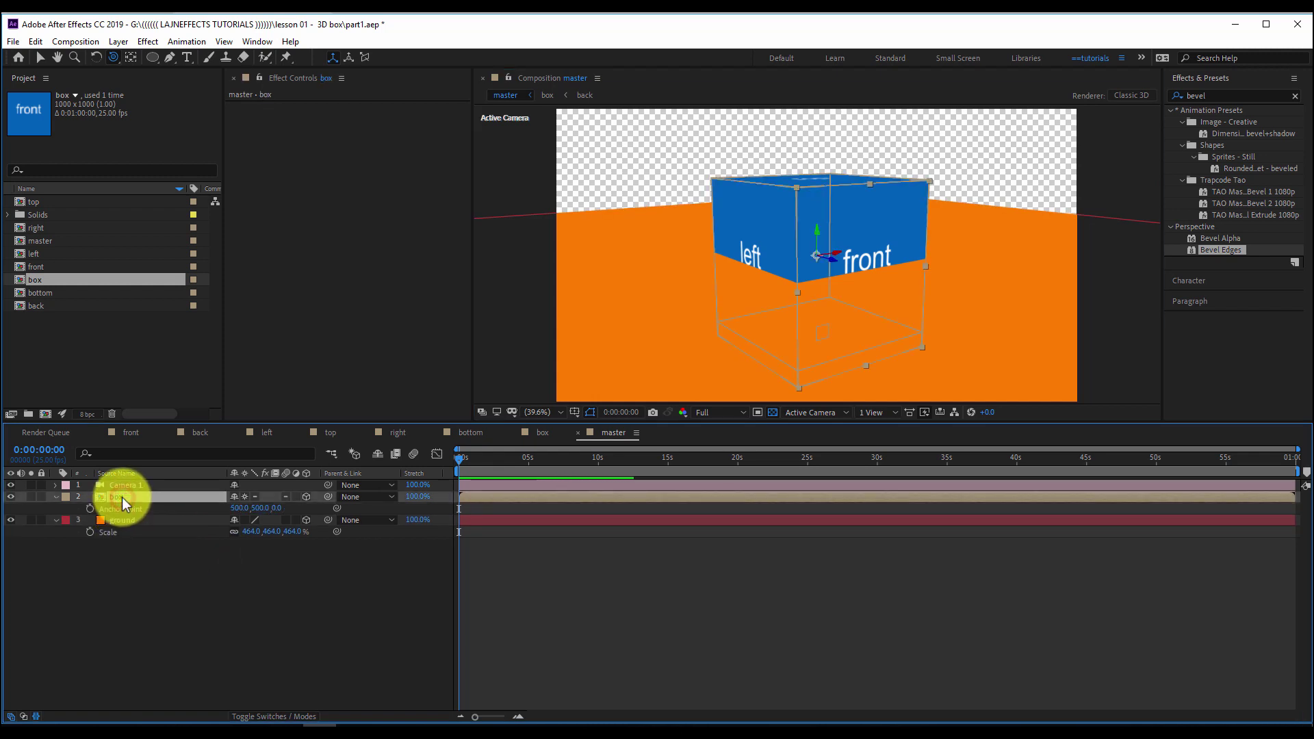
left_click(215, 587)
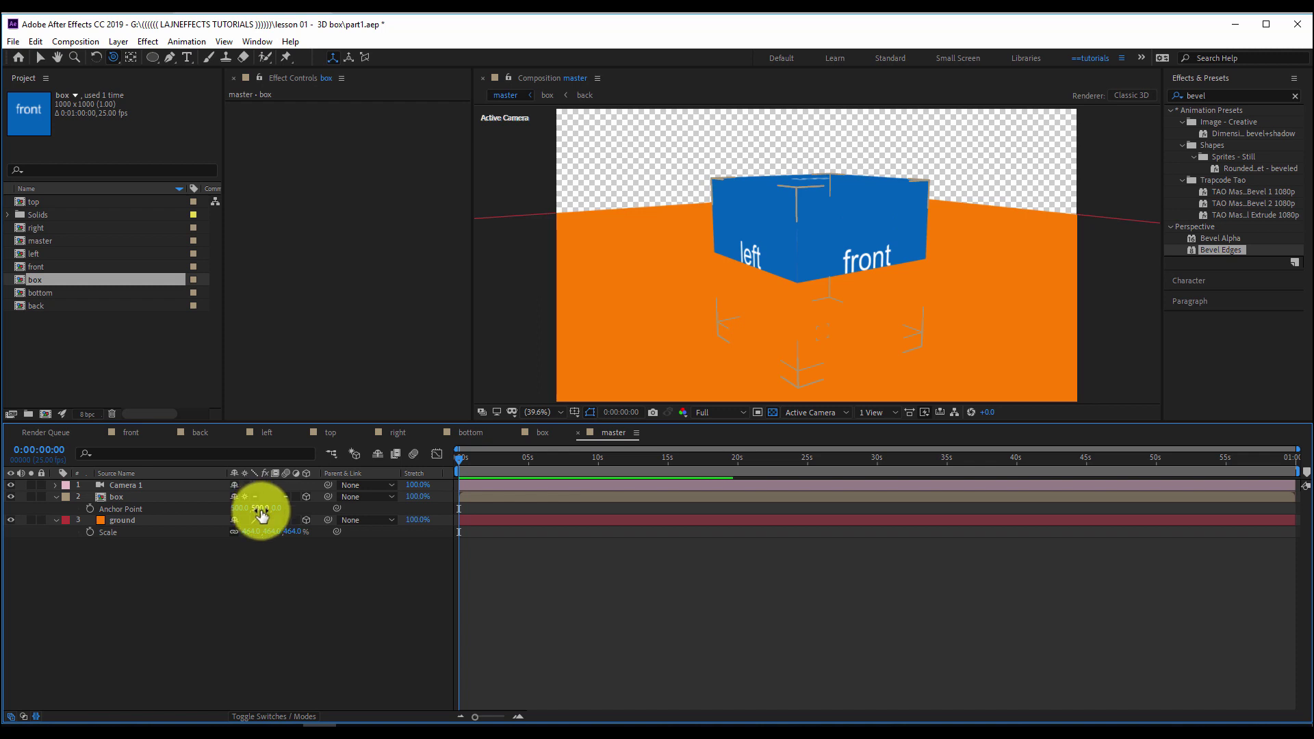
left_click(130, 496)
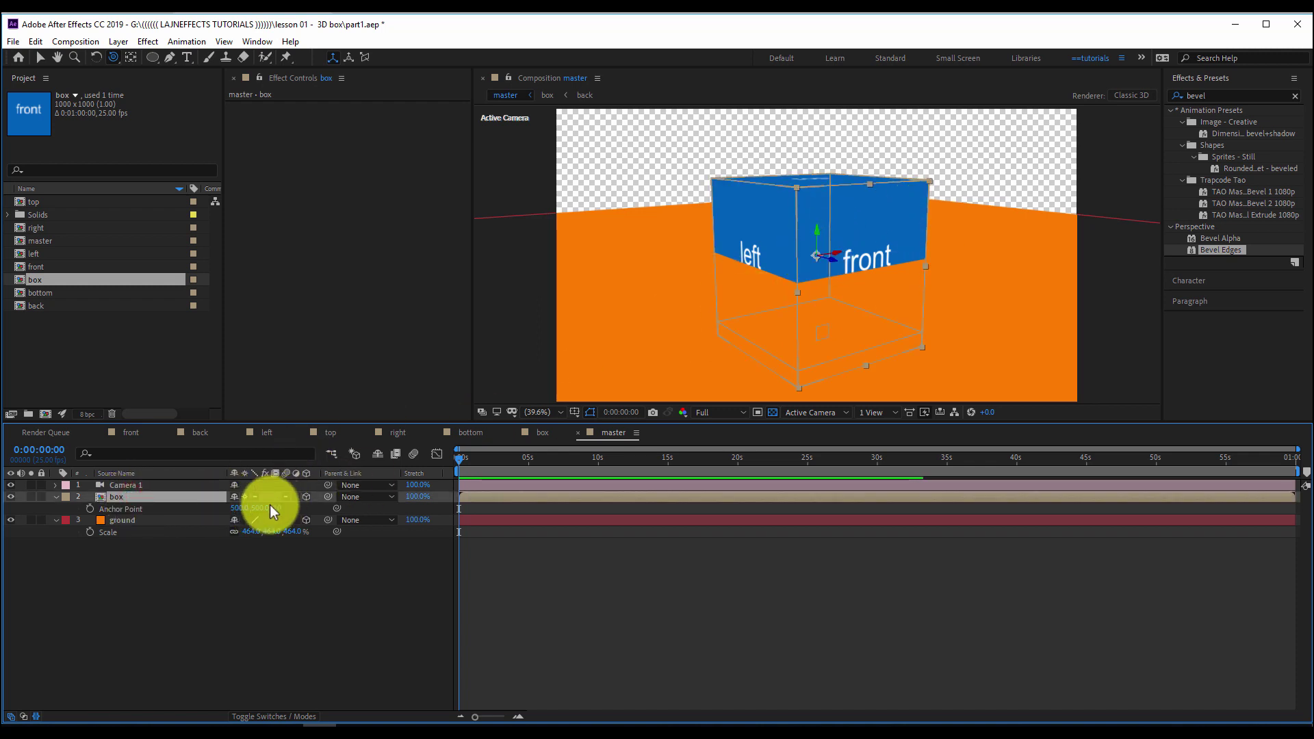
left_click(255, 508)
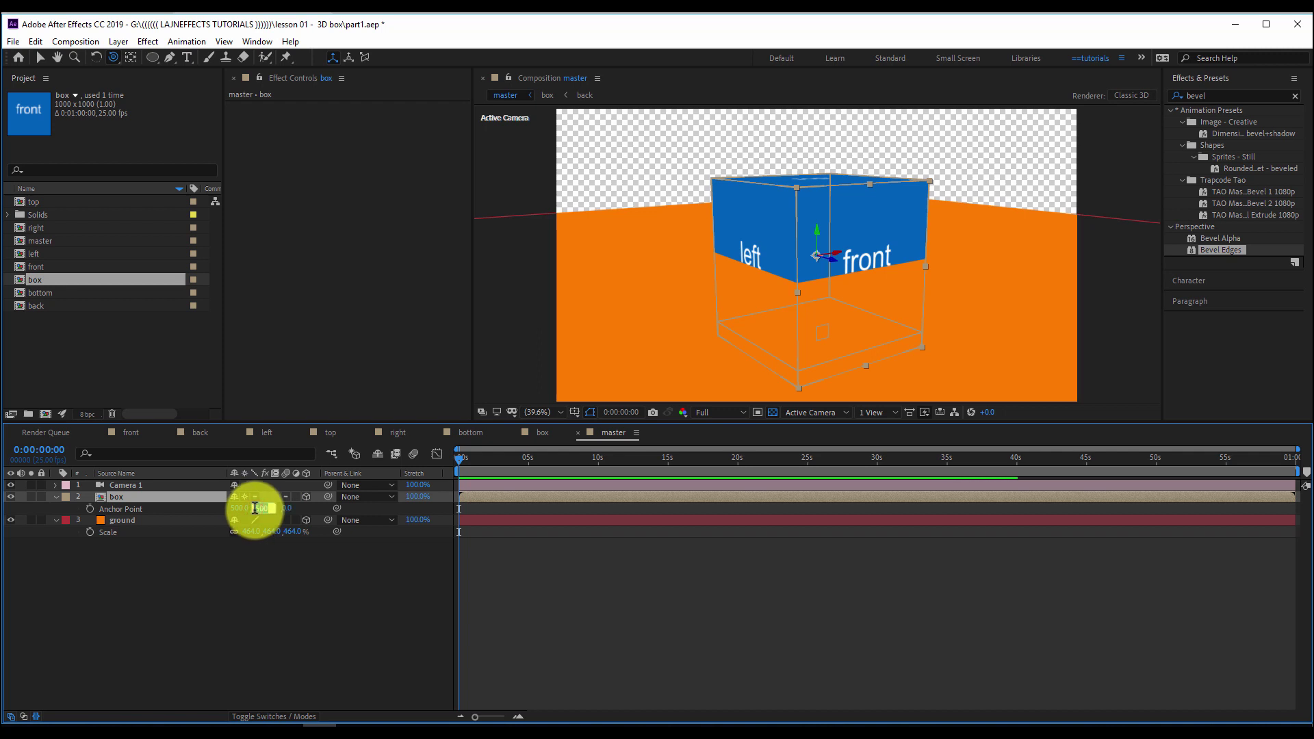
type("1000")
key("Return")
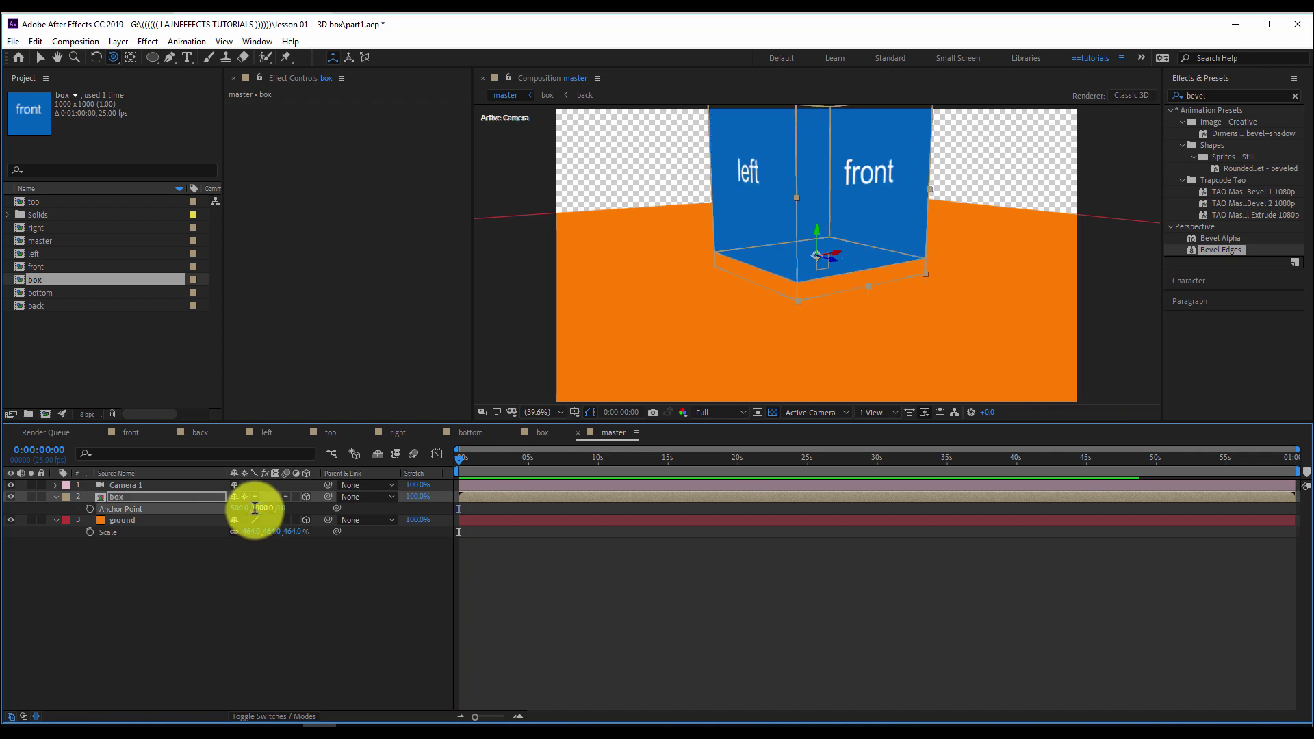
left_click_drag(792, 283, 666, 577)
key("c")
- Add a comp-sized orange solid as the bottommost layer for a background, and reframe the camera on the box
left_click(659, 562)
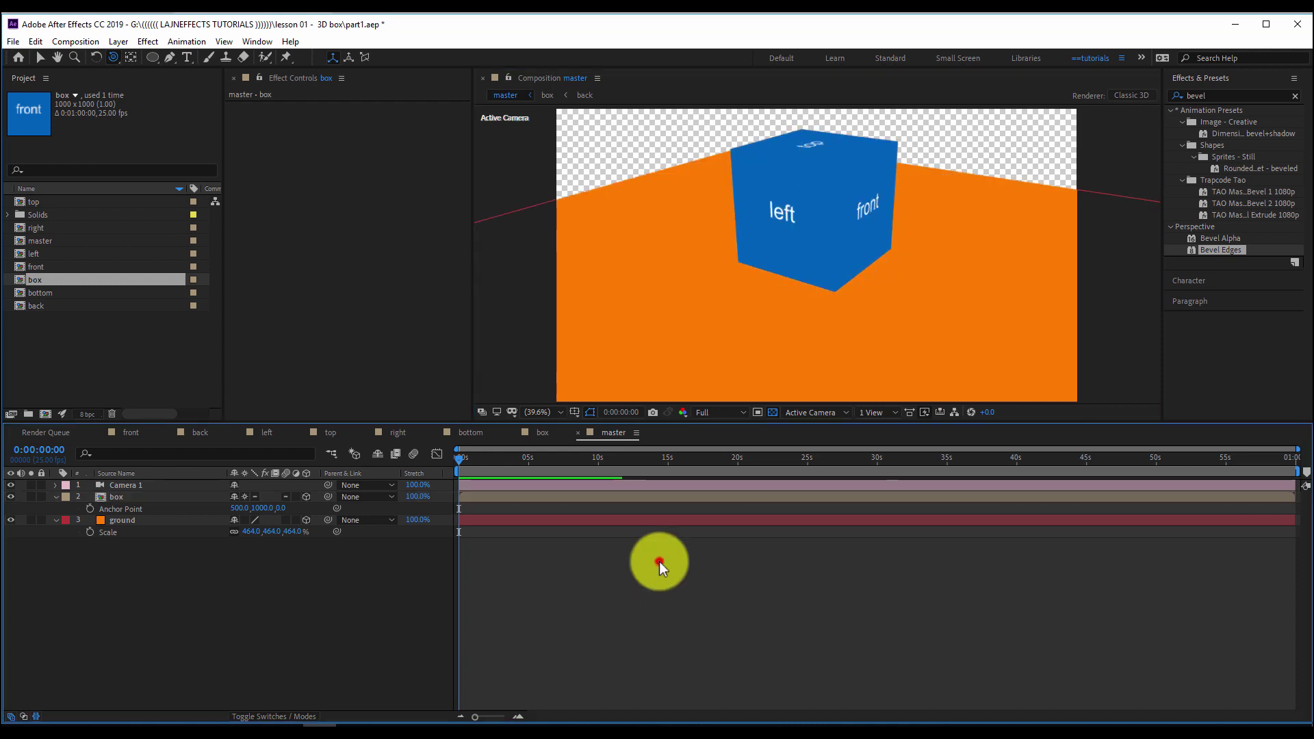
right_click(659, 562)
mouse_move(716, 567)
left_click(880, 607)
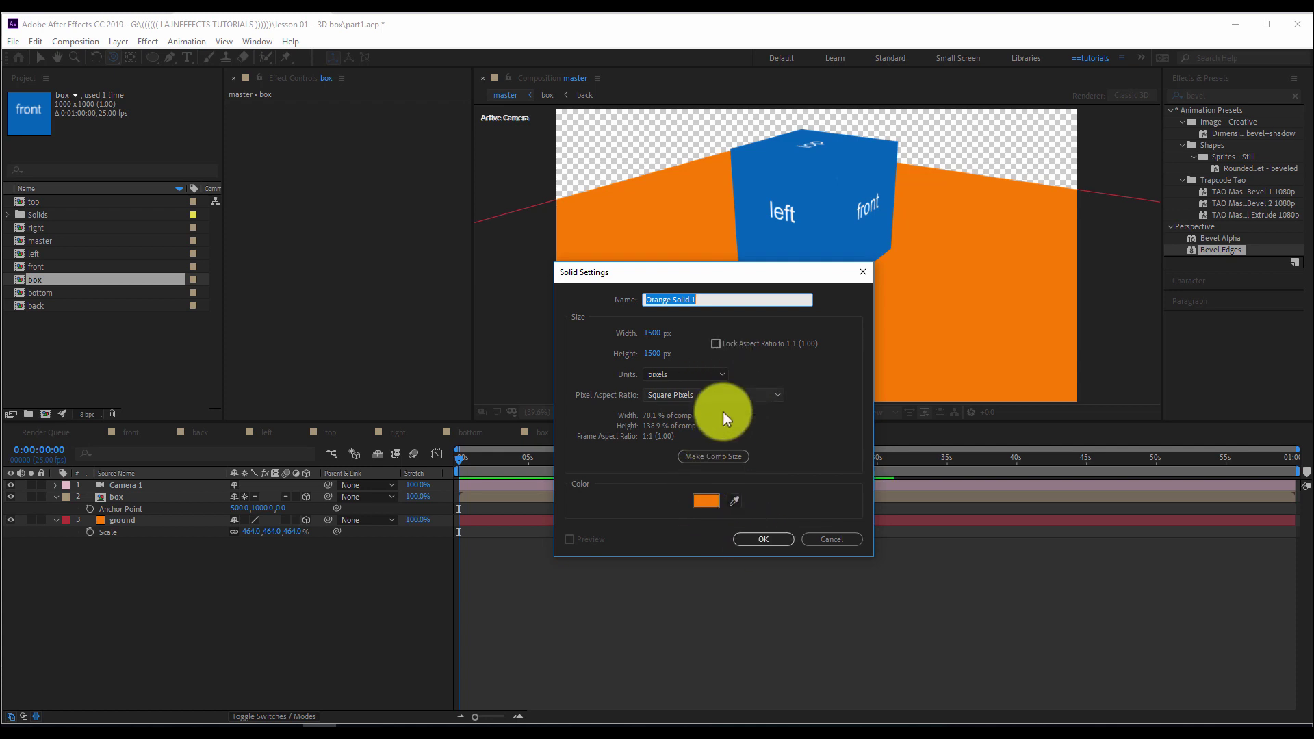
left_click(721, 449)
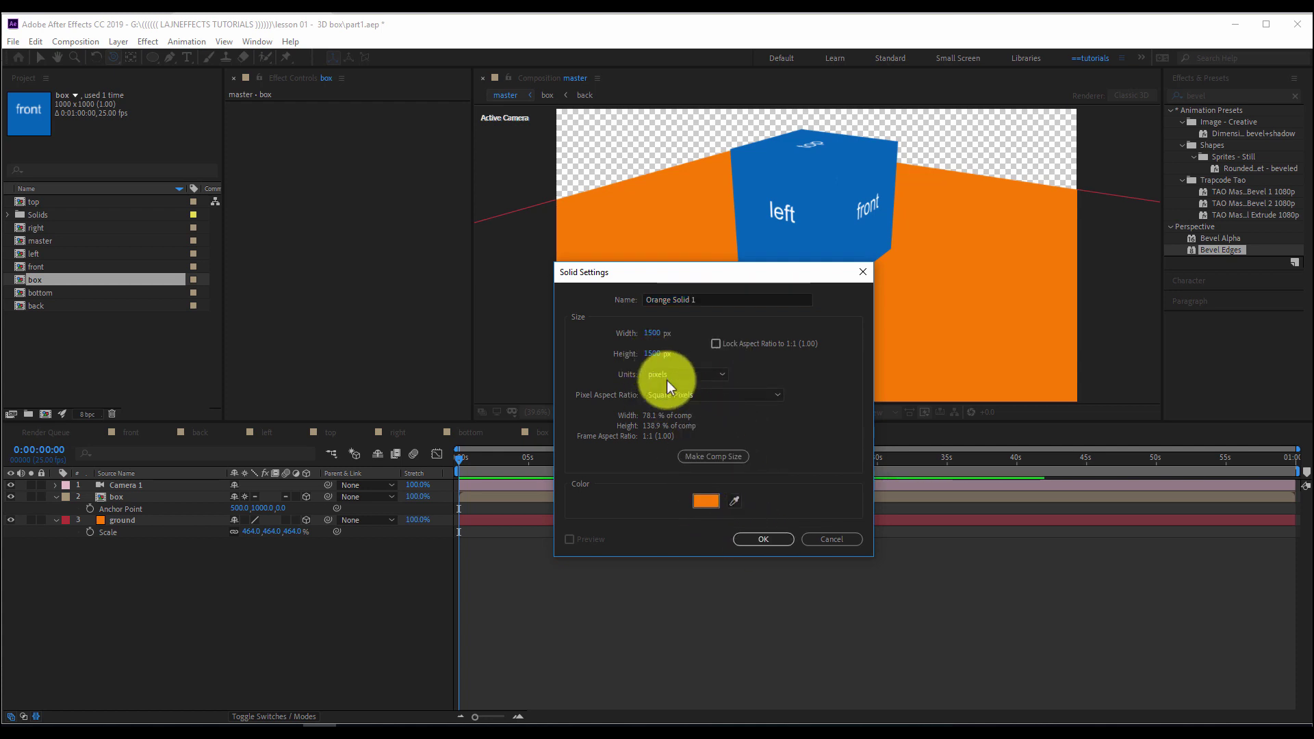
left_click(705, 457)
left_click(767, 539)
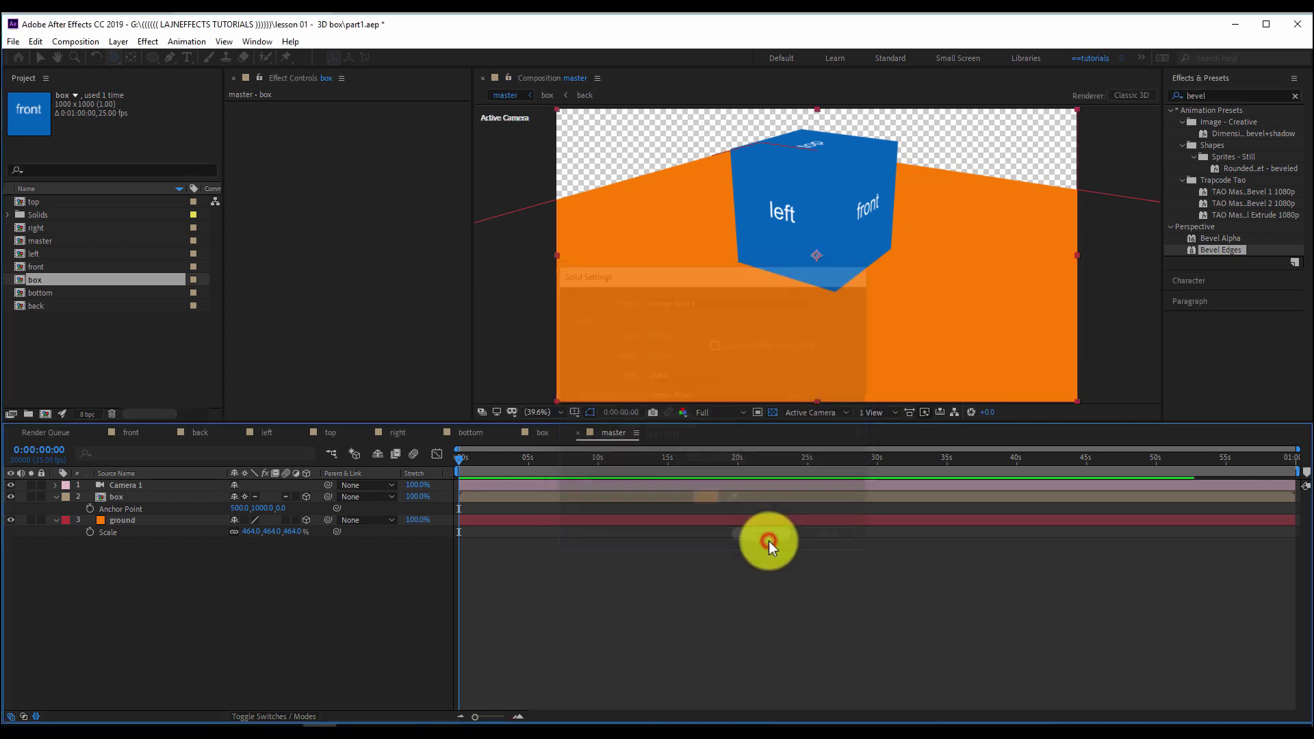
left_click_drag(154, 508, 155, 578)
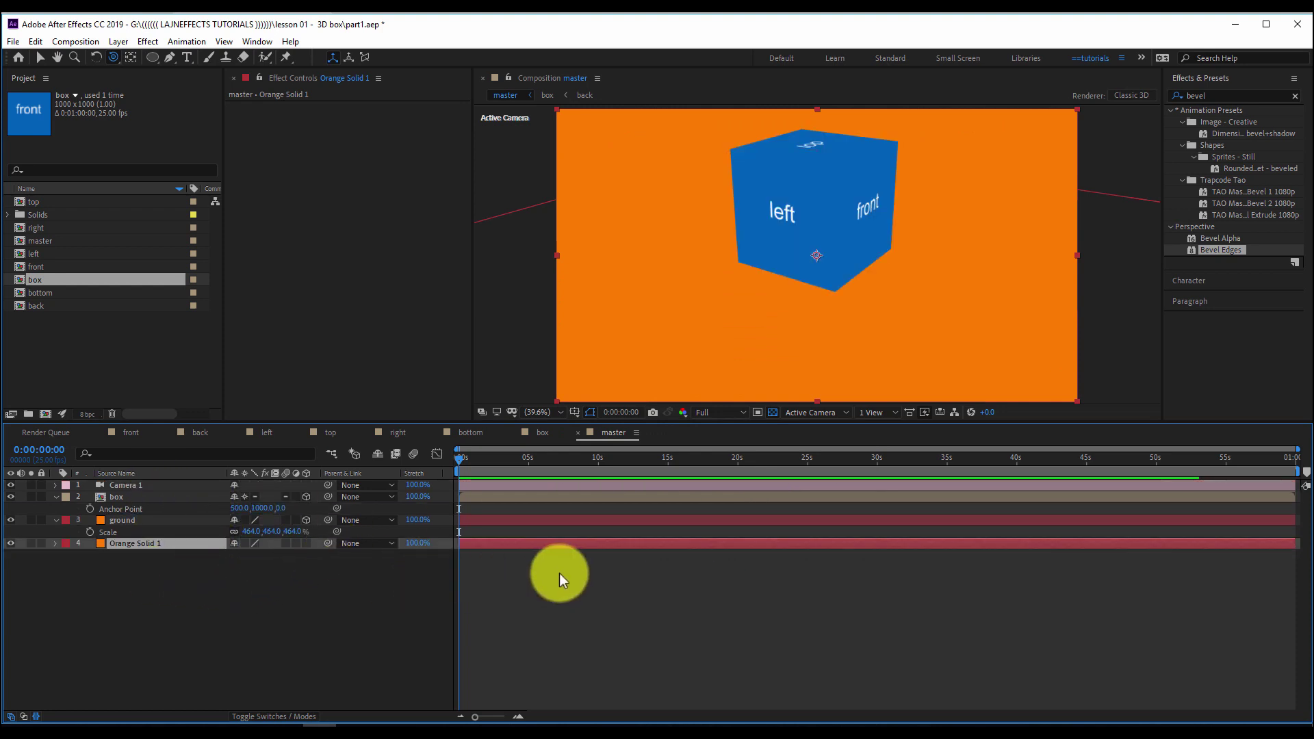
left_click_drag(837, 261, 769, 281)
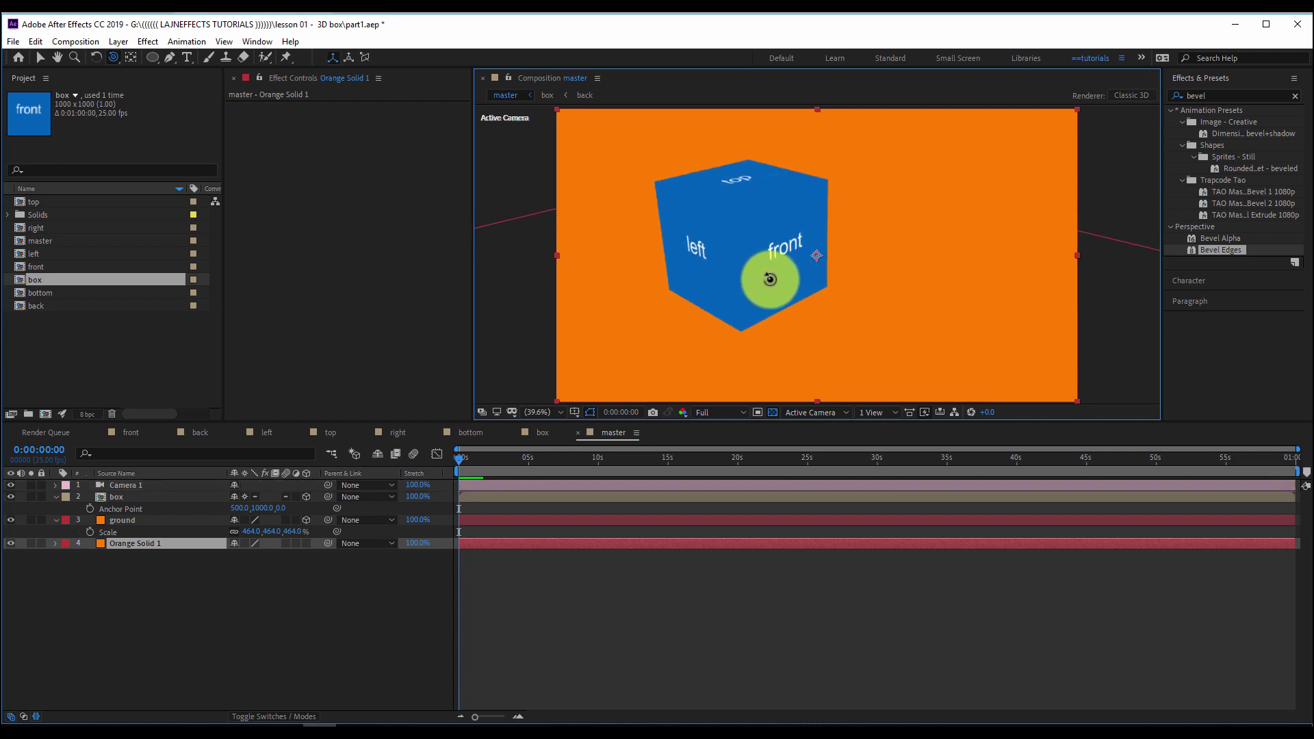
- Add a white point light with 100% intensity and no shadow casting to the master composition
left_click(552, 596)
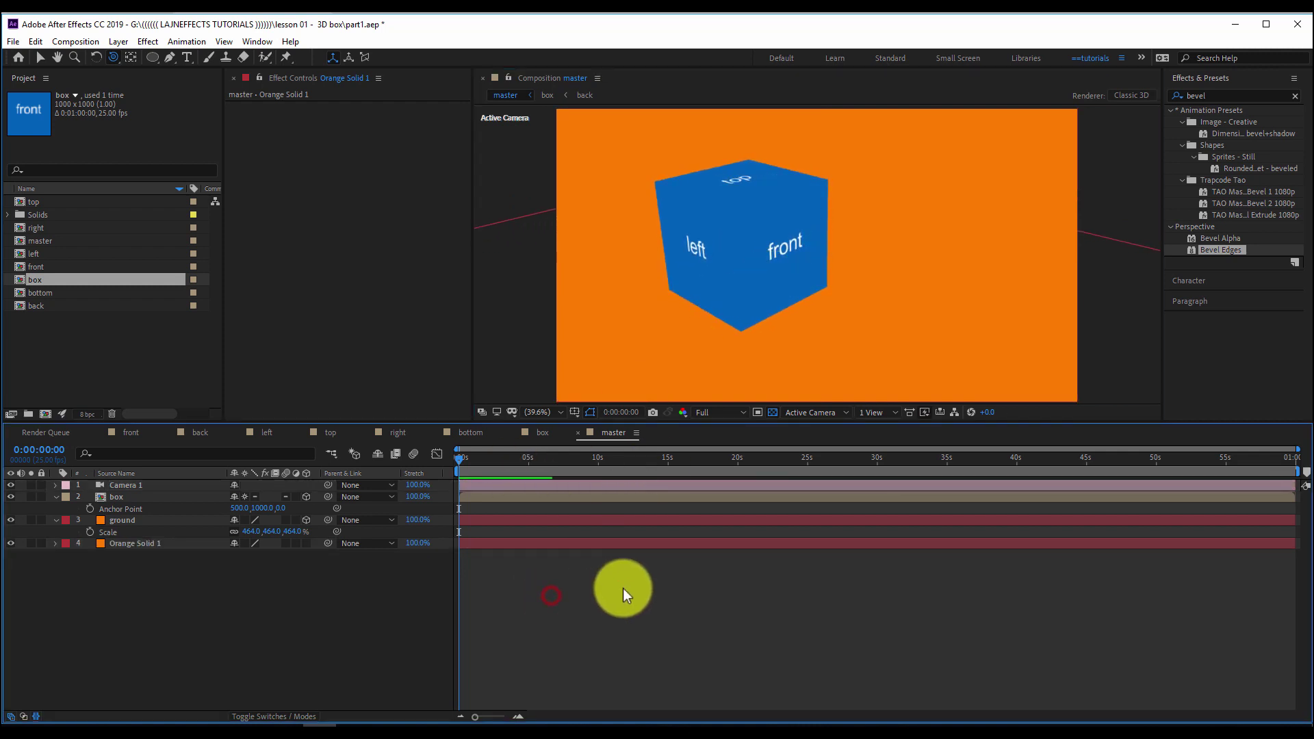
right_click(560, 590)
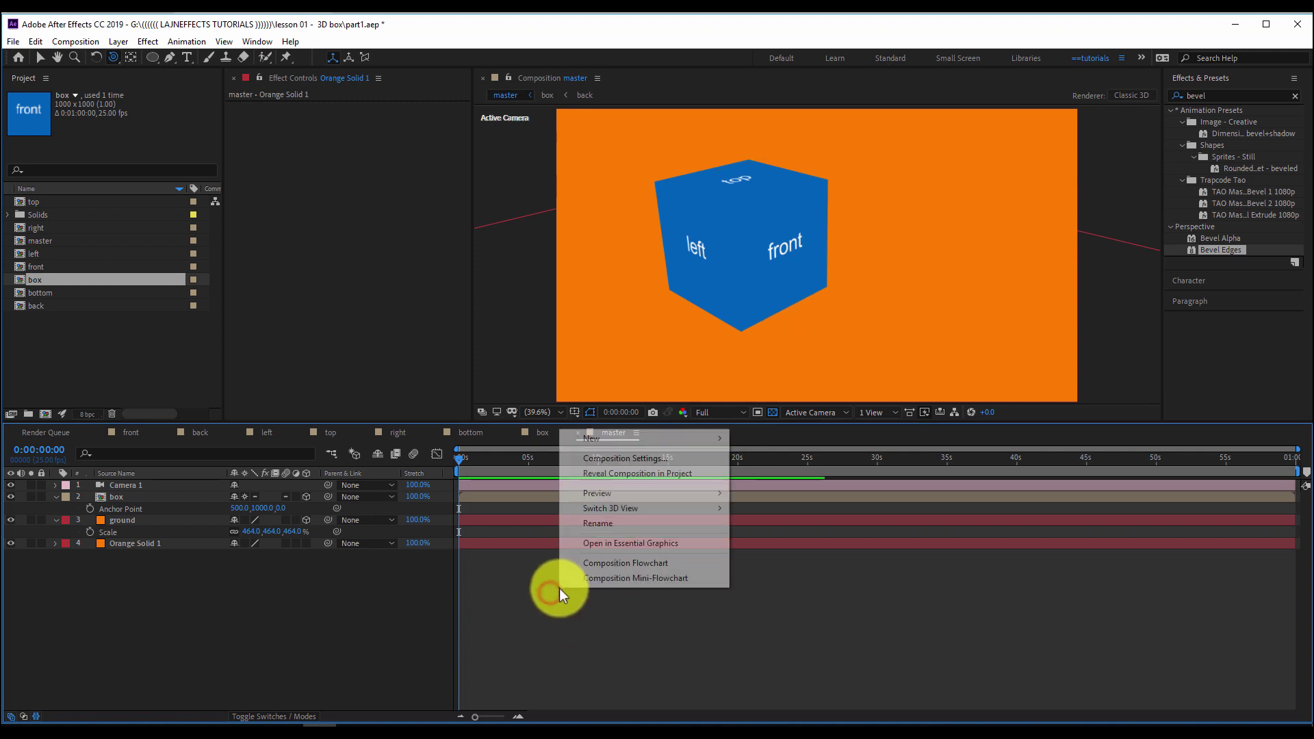
mouse_move(643, 441)
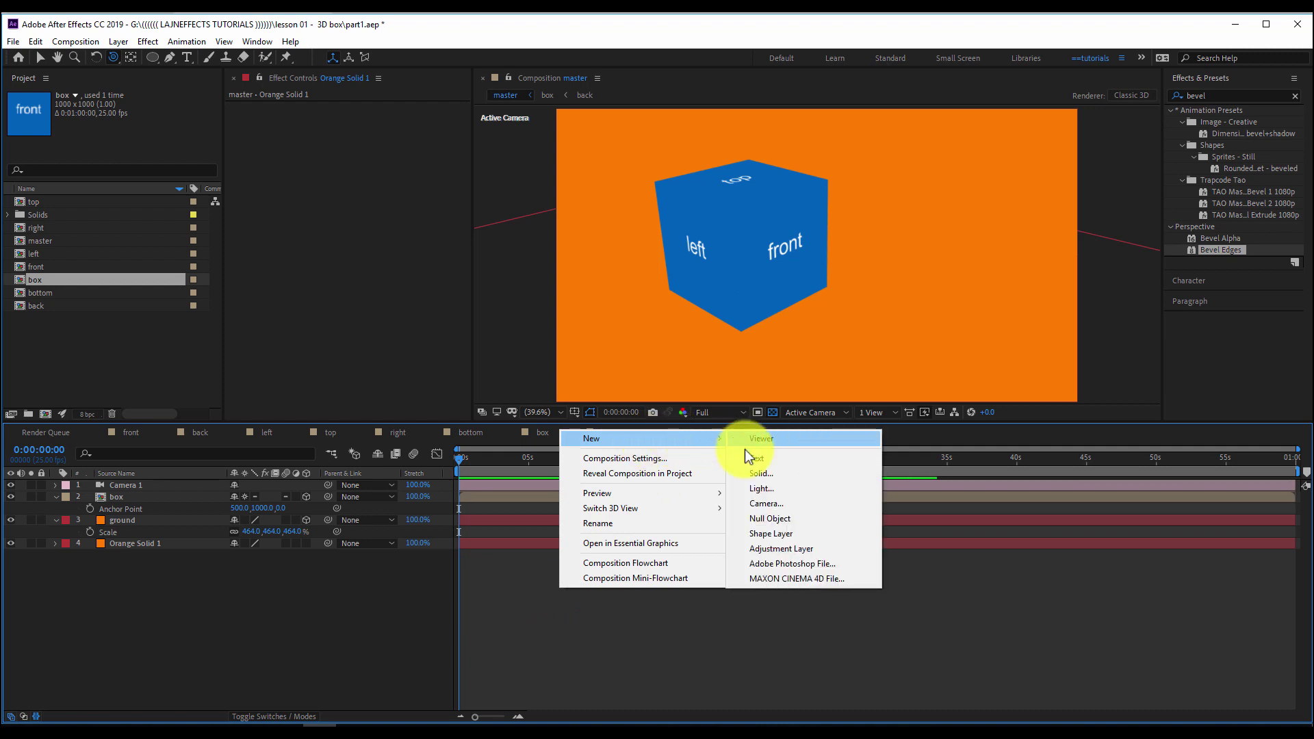
left_click(775, 486)
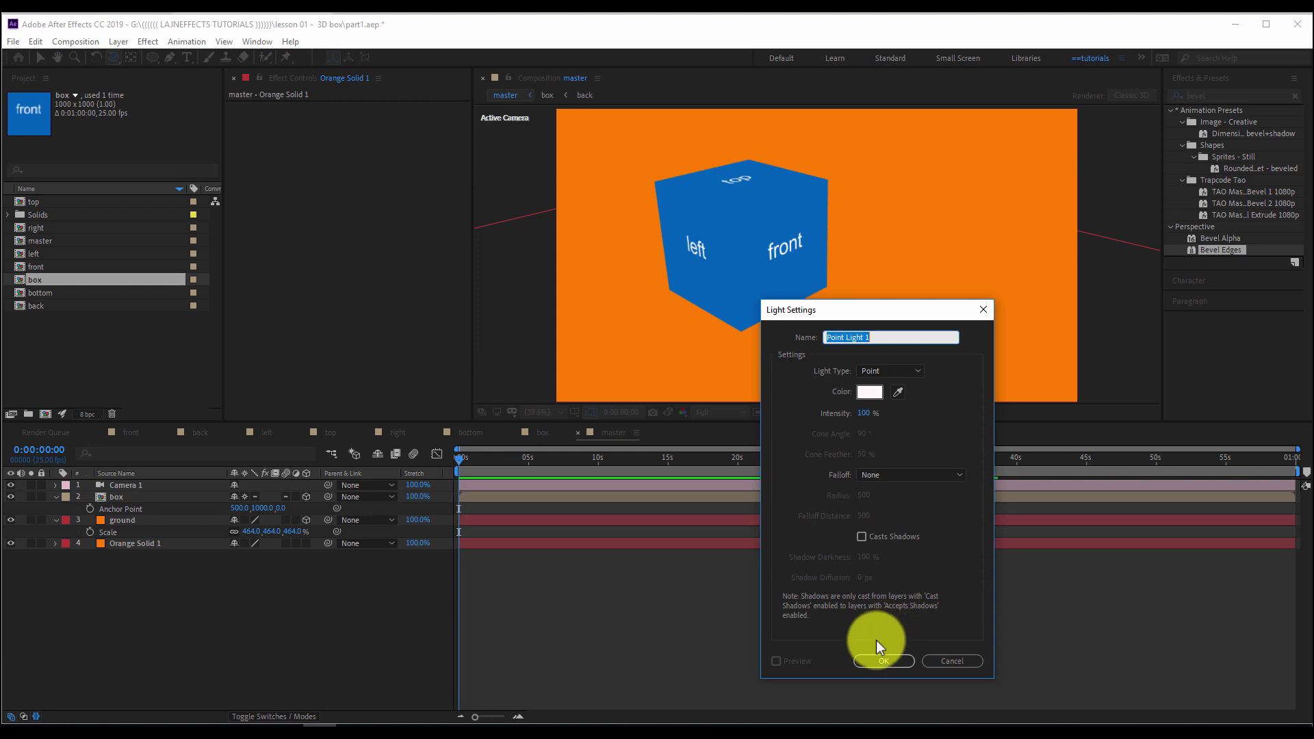
left_click(869, 662)
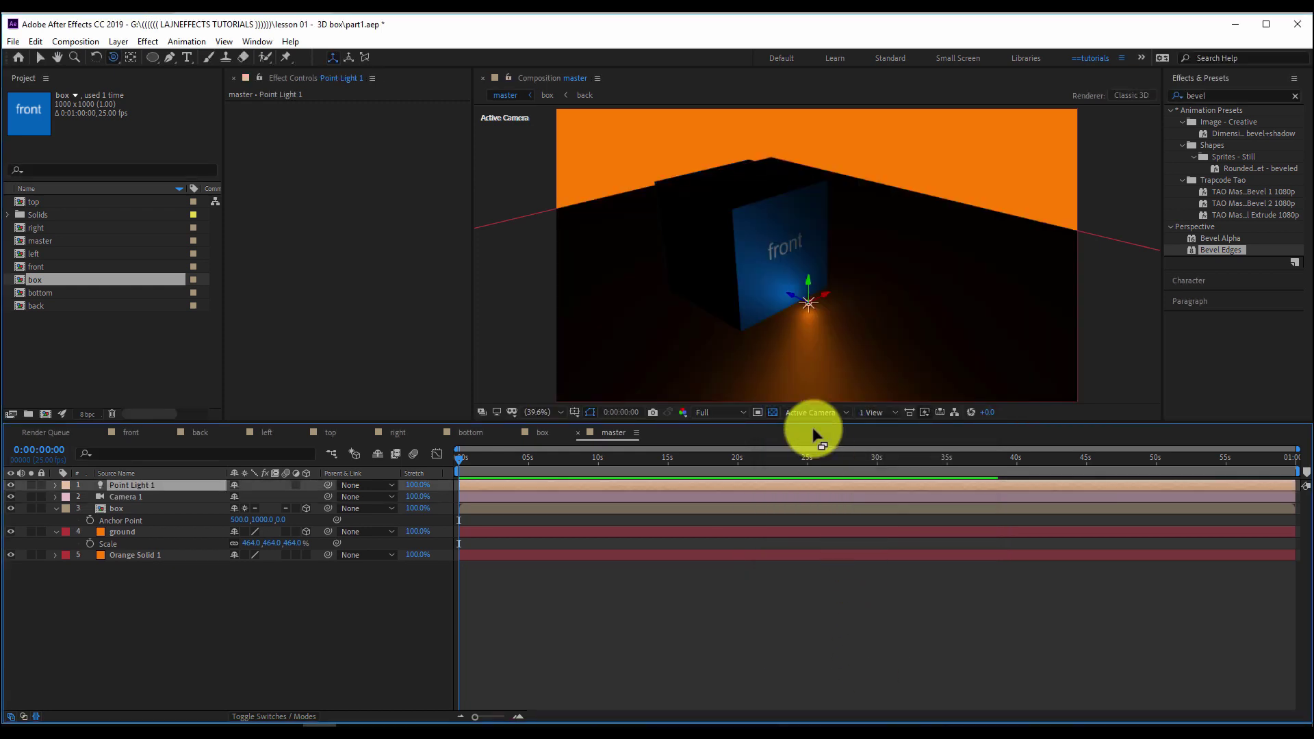
- Move the point light up above the box and out past its left side
key("v")
left_click_drag(808, 291, 815, 158)
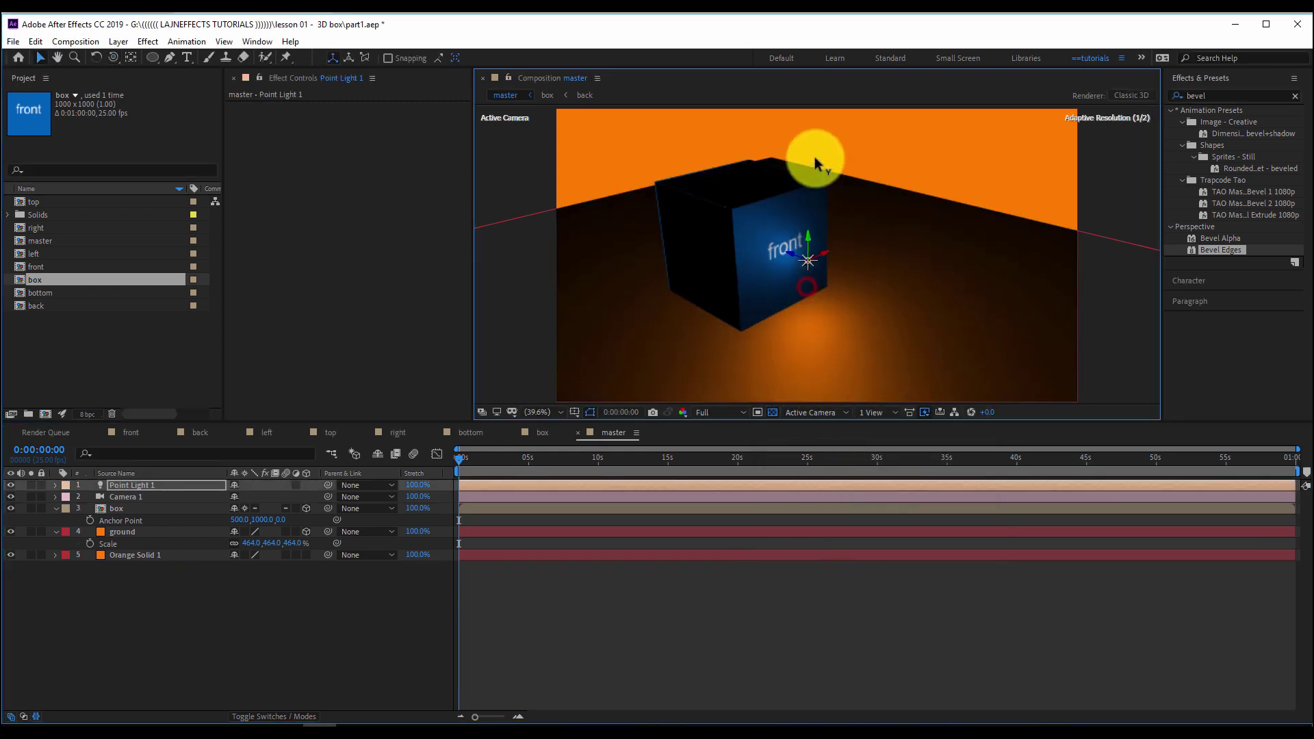
left_click_drag(822, 184, 709, 65)
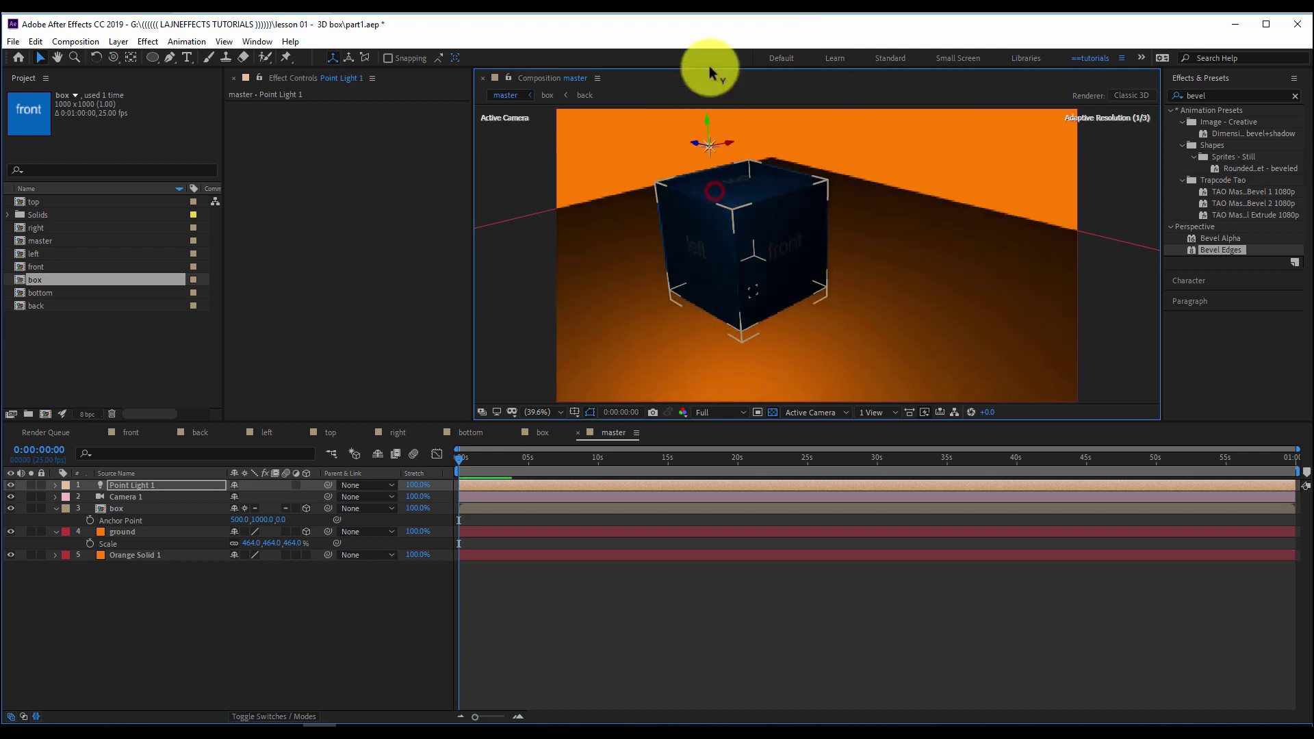
left_click_drag(731, 149, 613, 165)
key("ctrl+z")
key("ctrl+z")
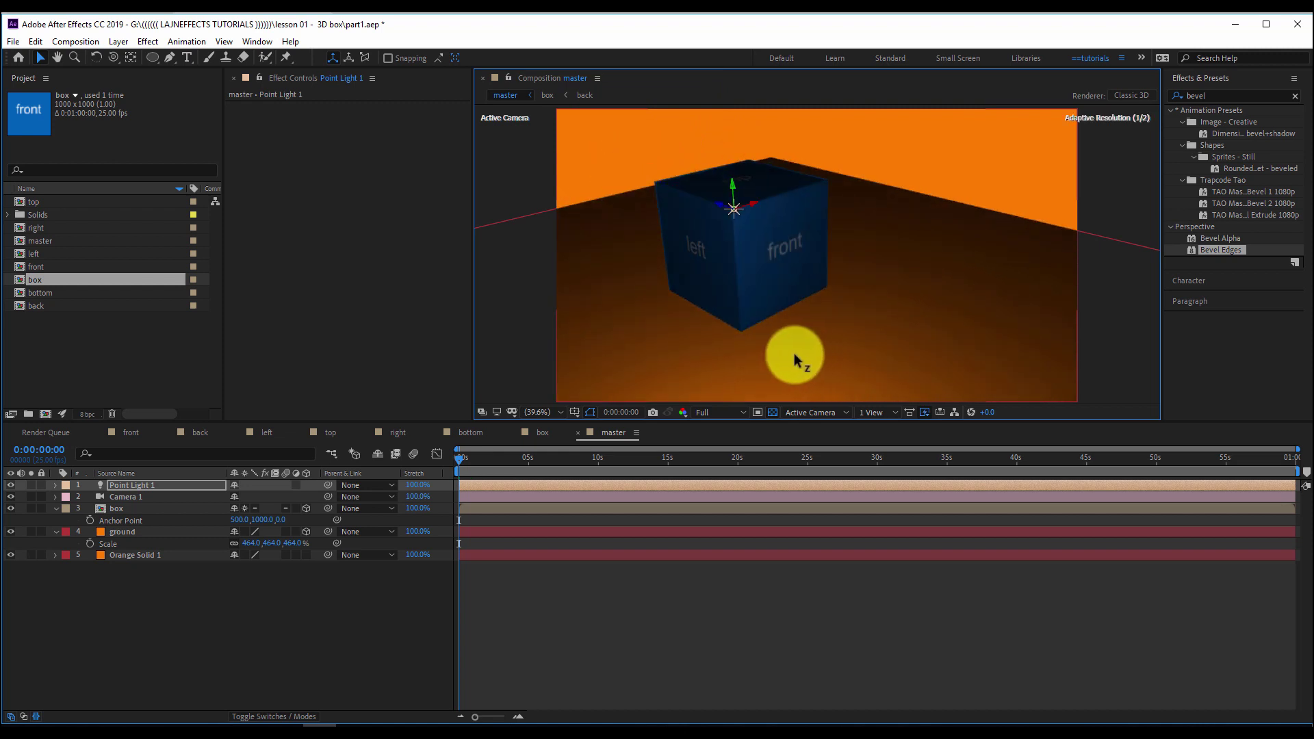
left_click_drag(745, 203, 640, 121)
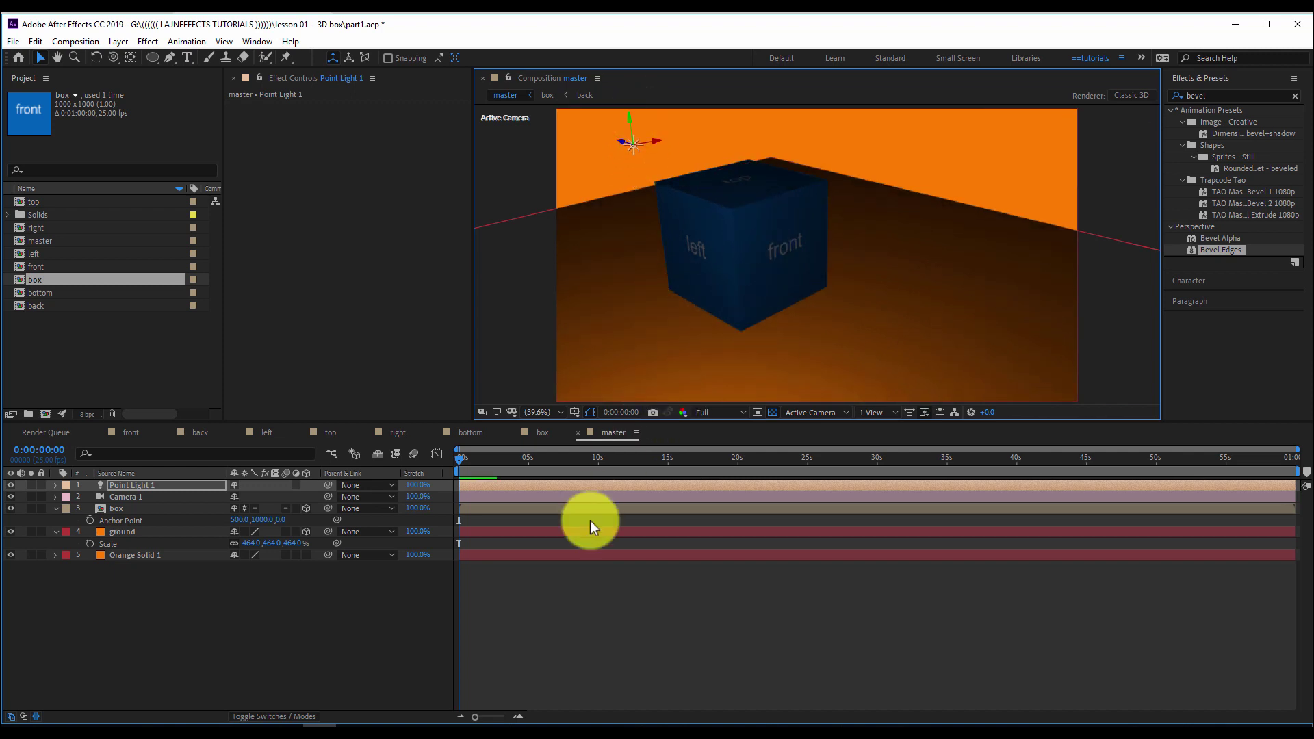
- Add a white ambient light with 100% intensity to the master composition, and orbit the camera slightly around the box
left_click(594, 597)
right_click(601, 593)
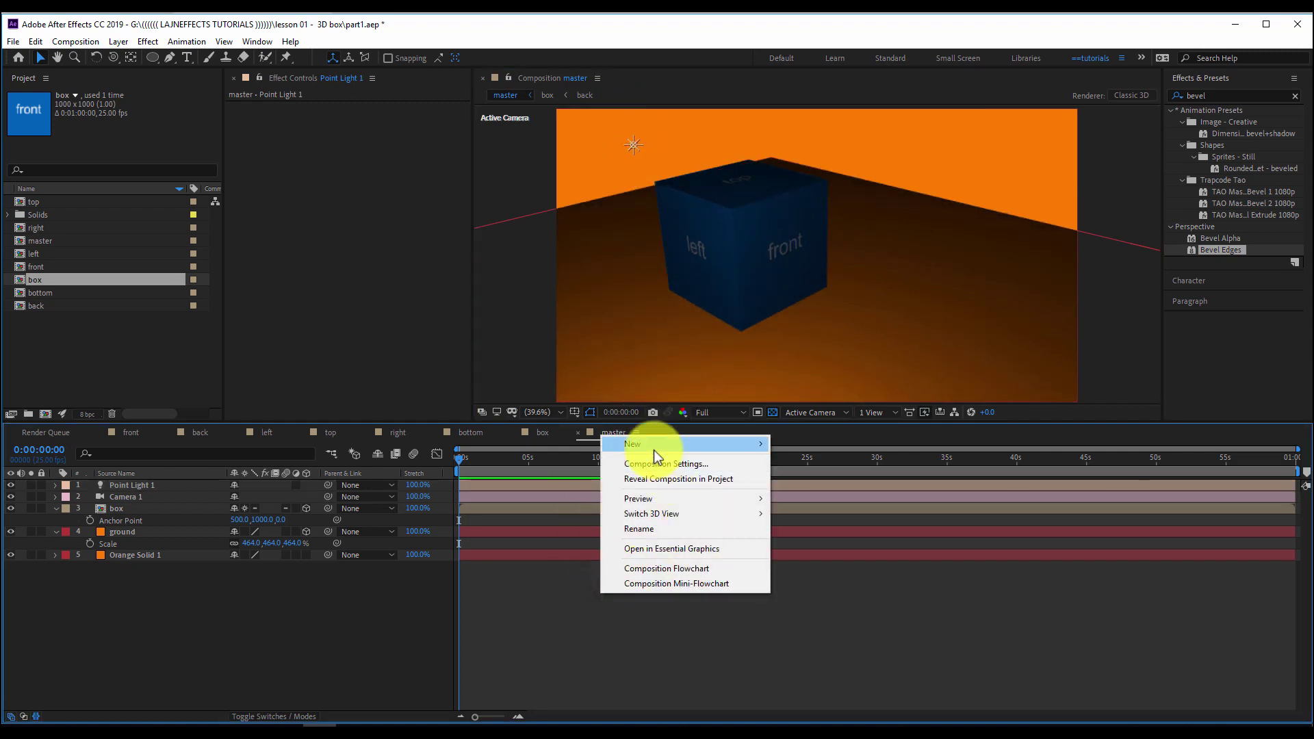
mouse_move(656, 445)
left_click(821, 495)
left_click(874, 368)
left_click(885, 430)
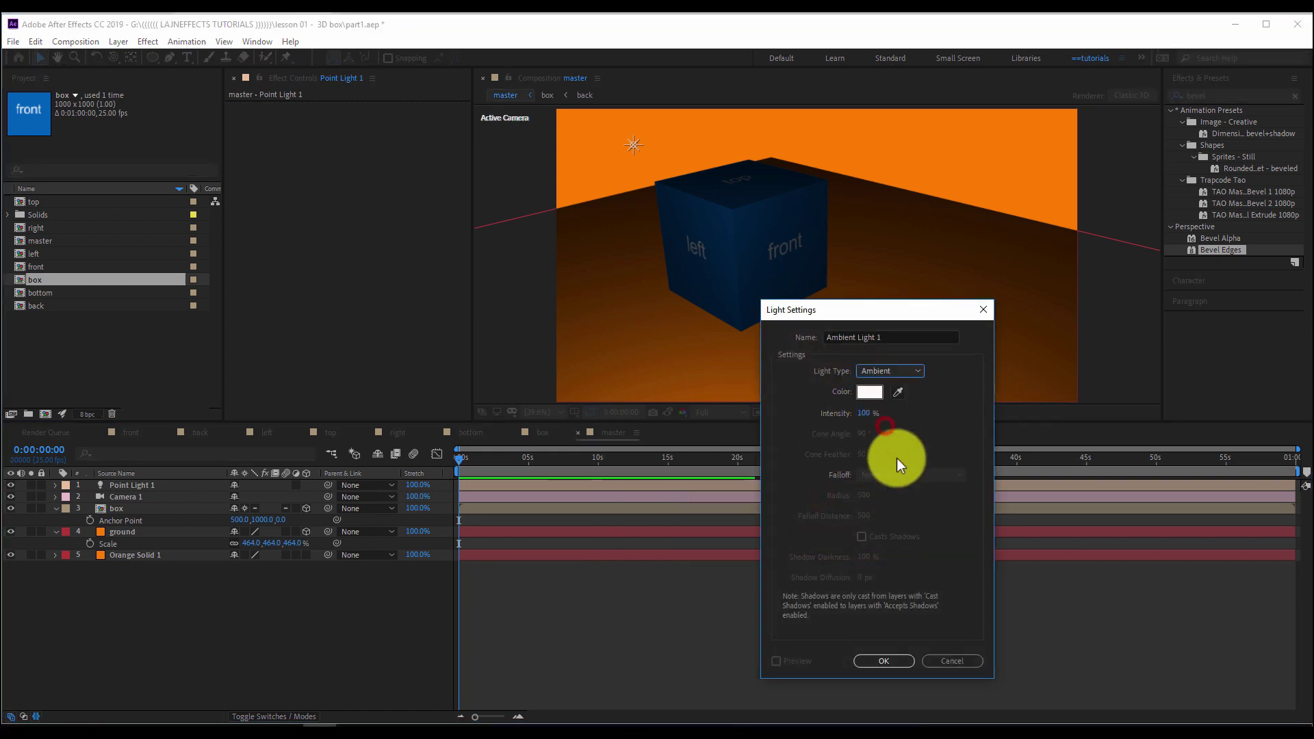
left_click(897, 658)
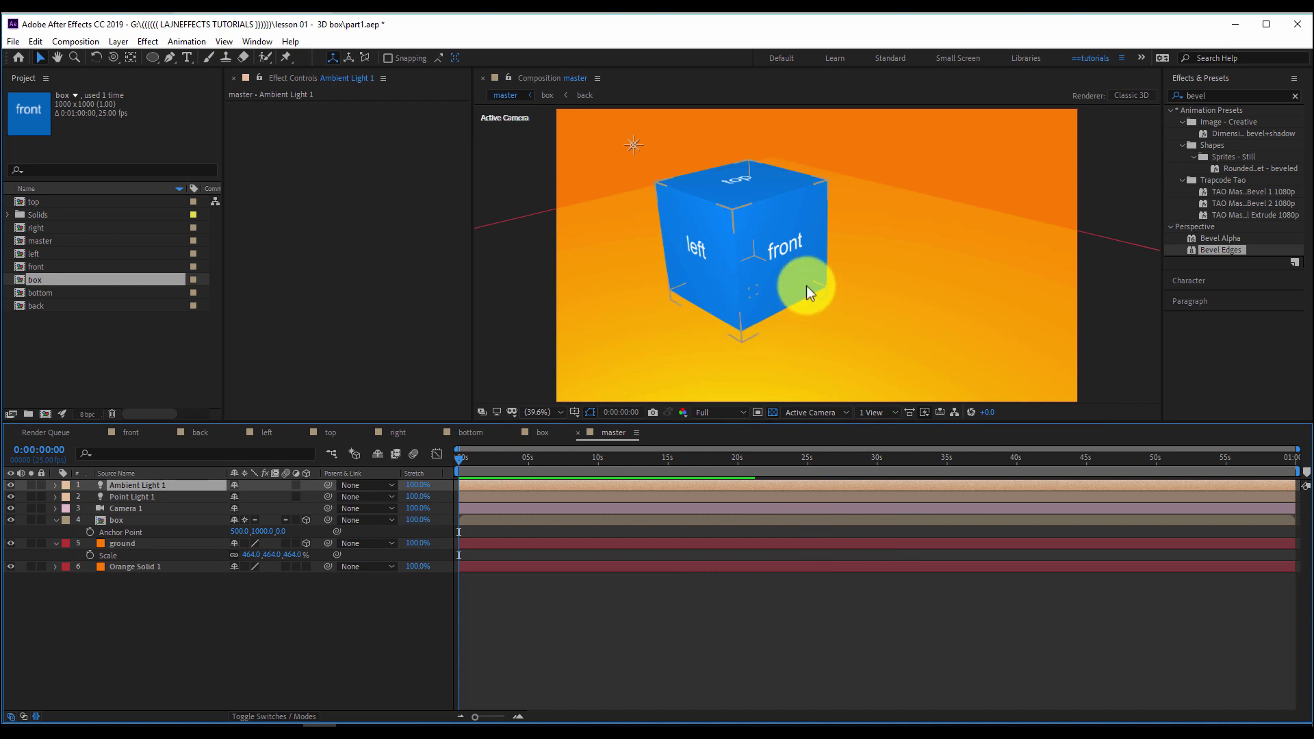
key("c")
mouse_move(822, 250)
left_mouse_down()
mouse_move(842, 264)
mouse_move(815, 272)
mouse_move(804, 228)
mouse_move(790, 258)
mouse_move(808, 268)
mouse_move(800, 246)
left_mouse_up()
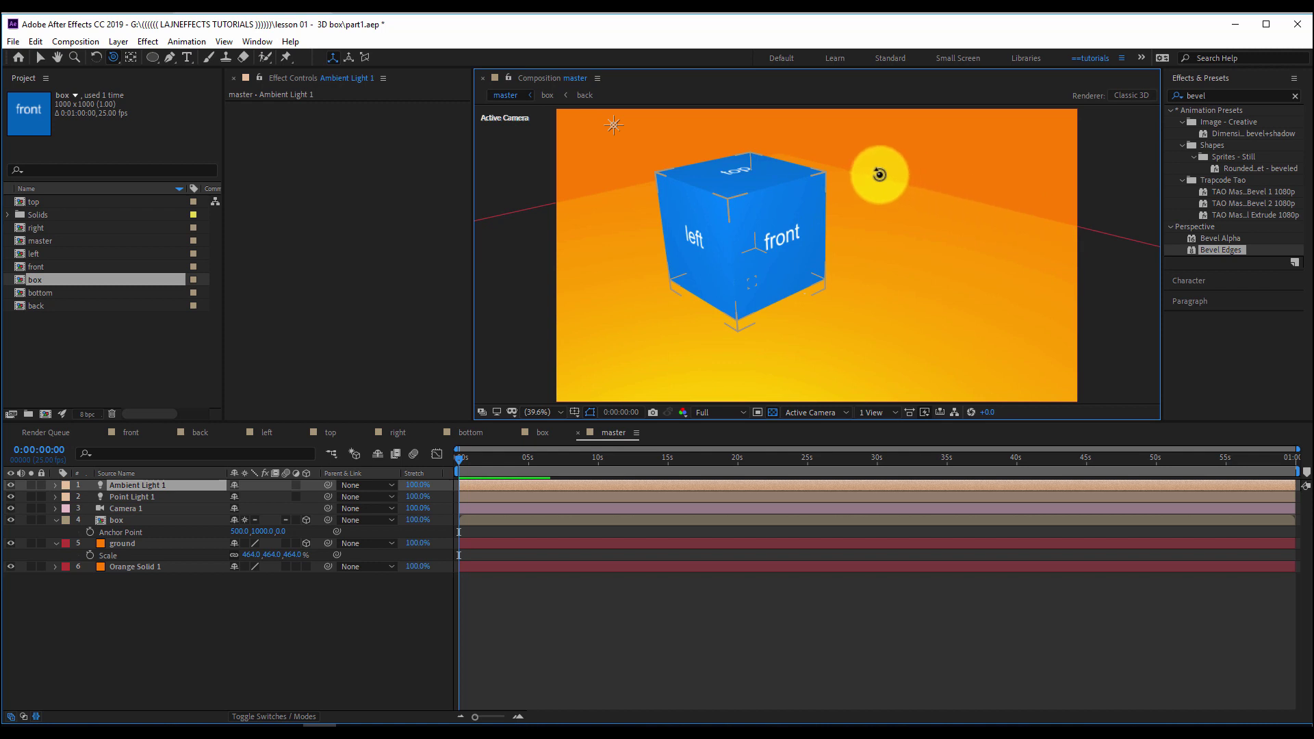
left_click(335, 620)
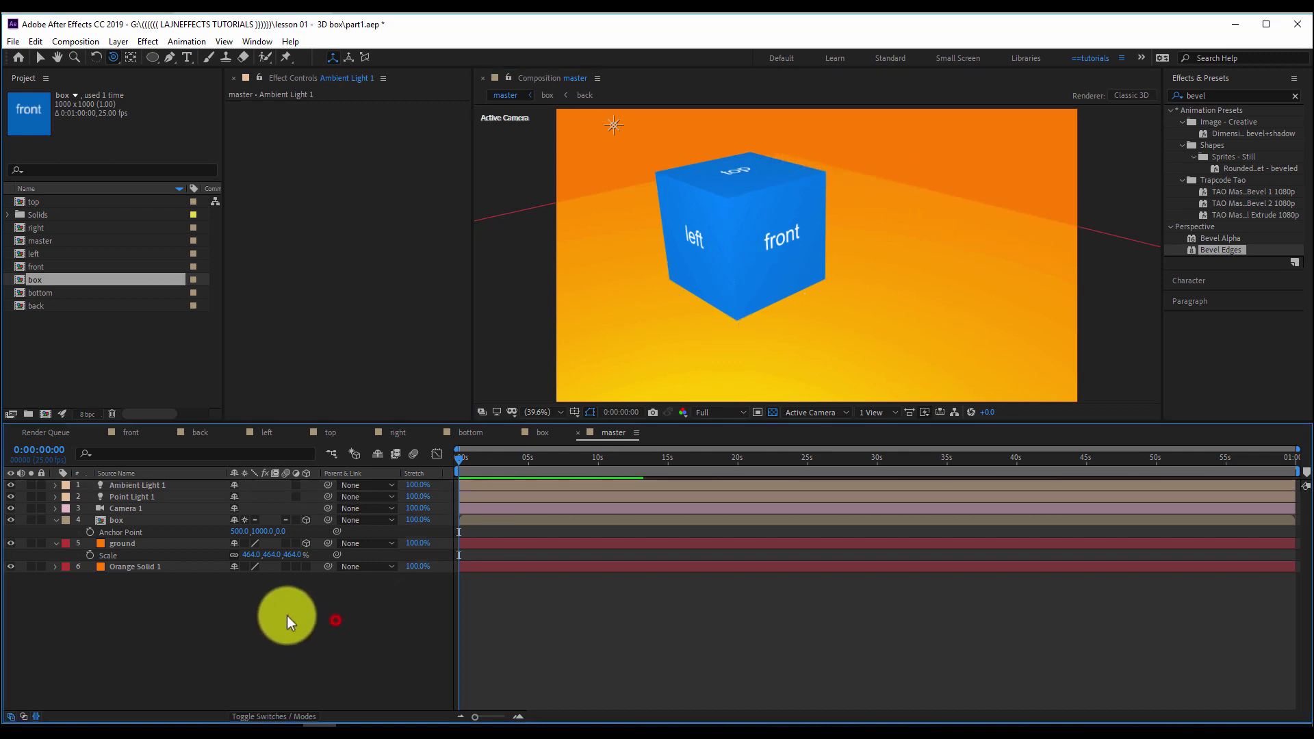
- Add a full-size elliptical mask to the ground layer, with Mask Feather at 162 pixels and Mask Expansion at -116 pixels
left_click(127, 544)
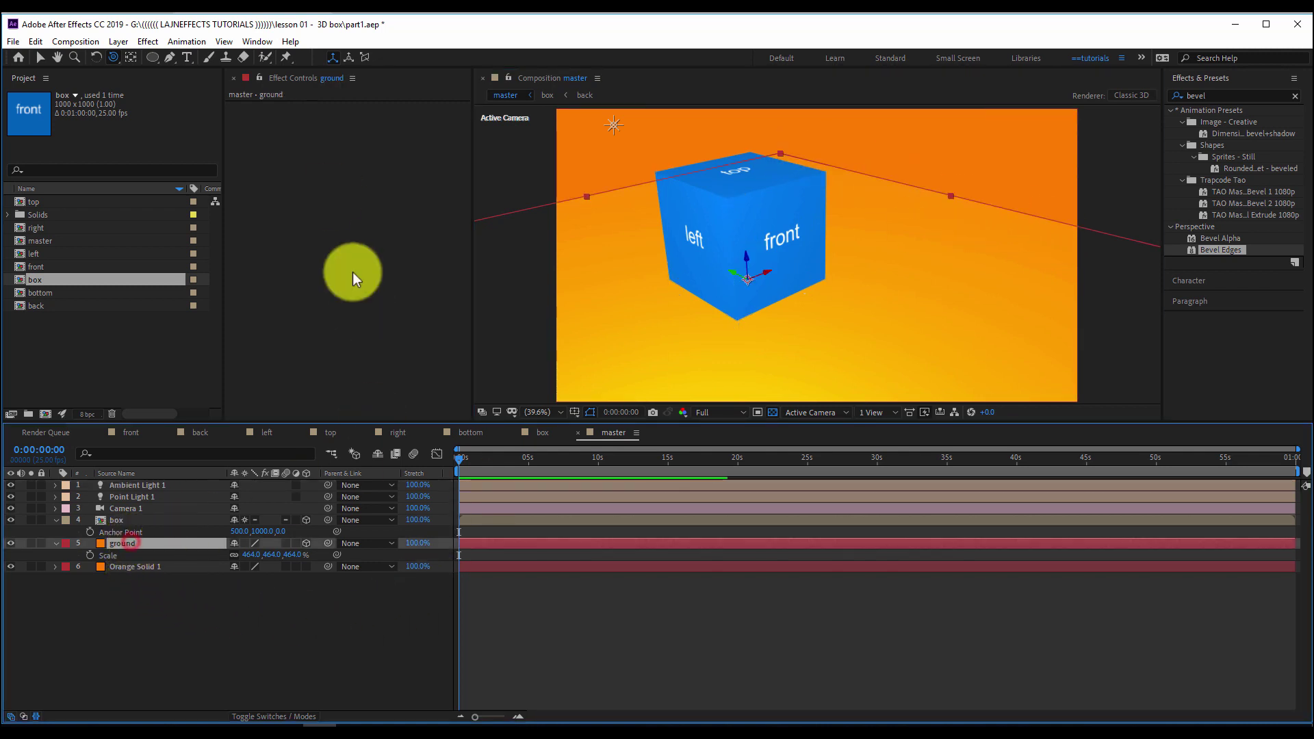
double_click(153, 56)
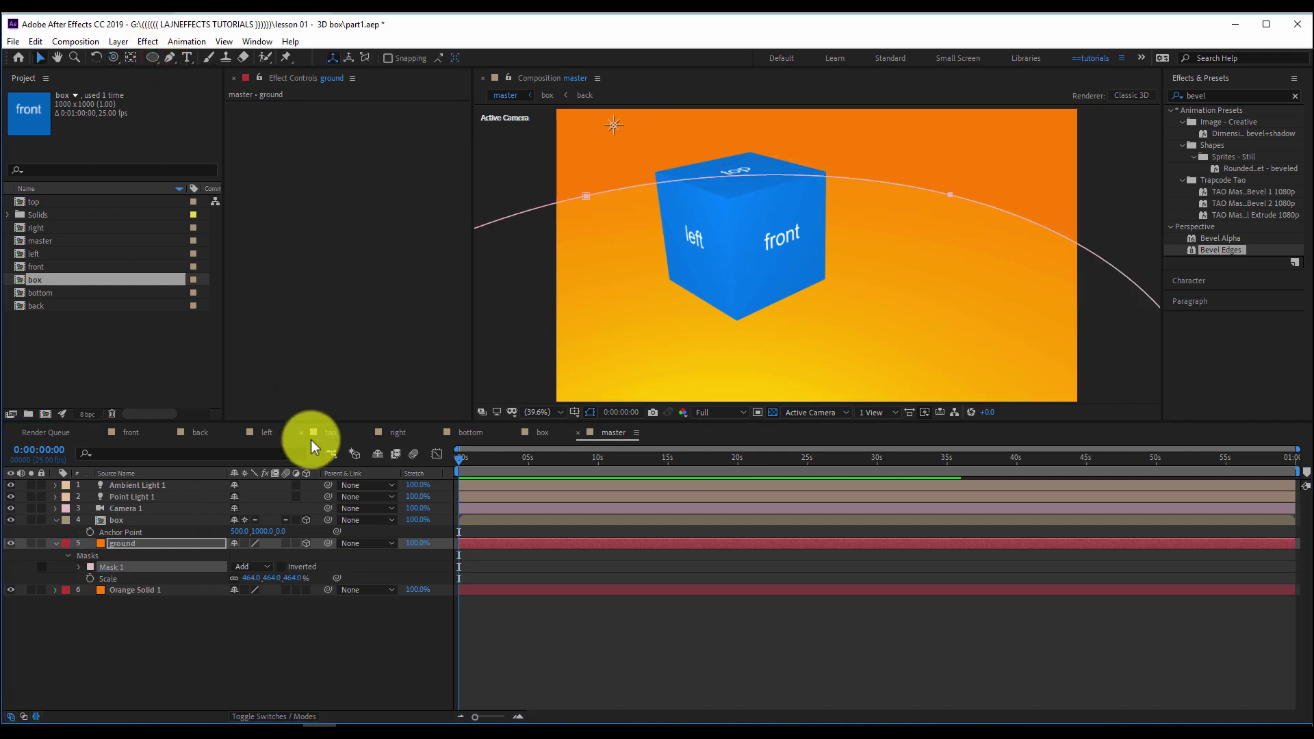
left_click(319, 450)
key("m")
key("m")
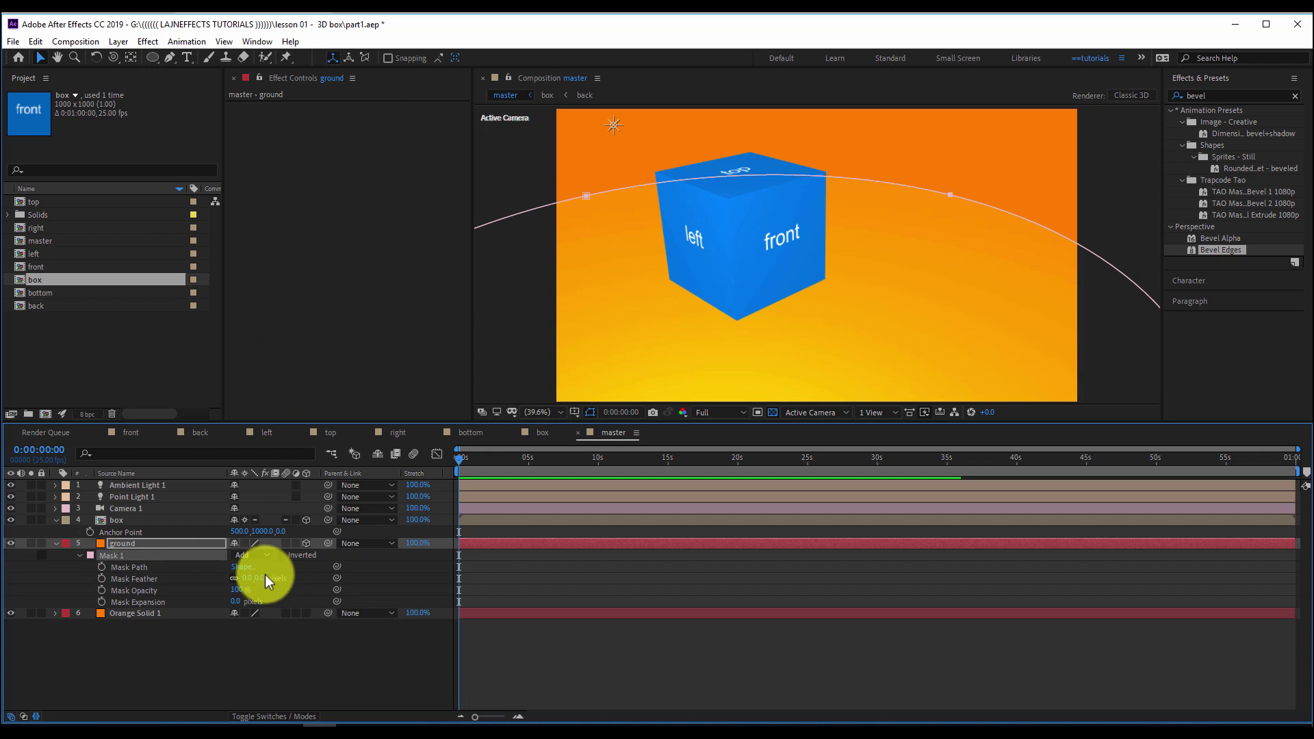
left_click_drag(255, 578, 363, 575)
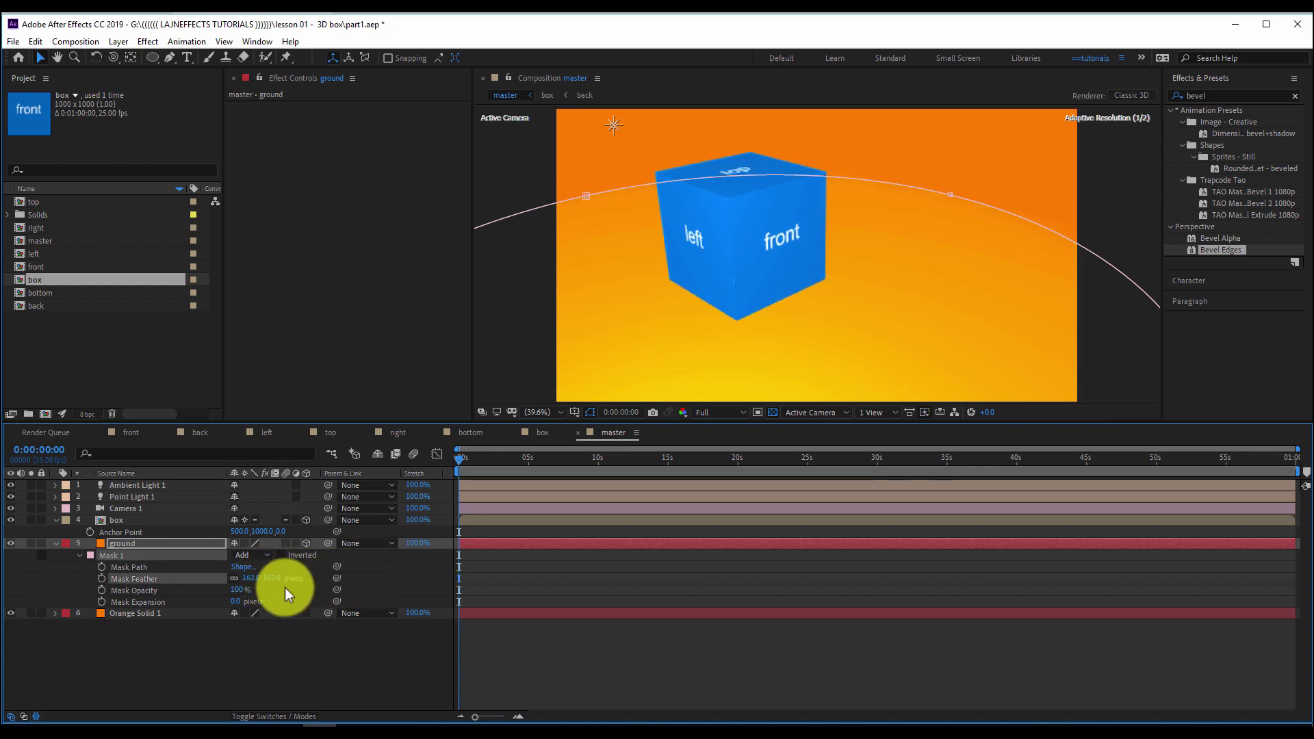
left_click_drag(234, 601, 160, 605)
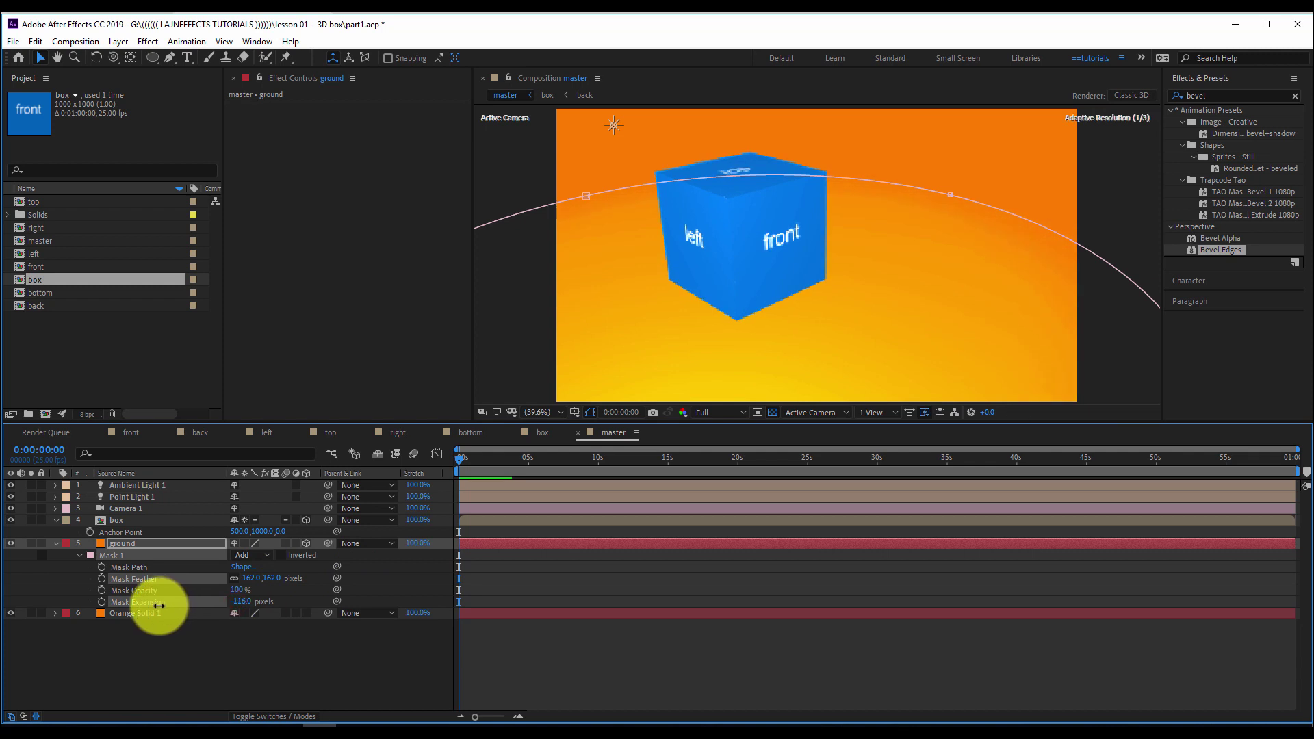
- Orbit the camera around the box and zoom the composition view out to 33.3%
left_click(583, 651)
key("c")
left_click_drag(834, 245, 790, 295)
key("comma")
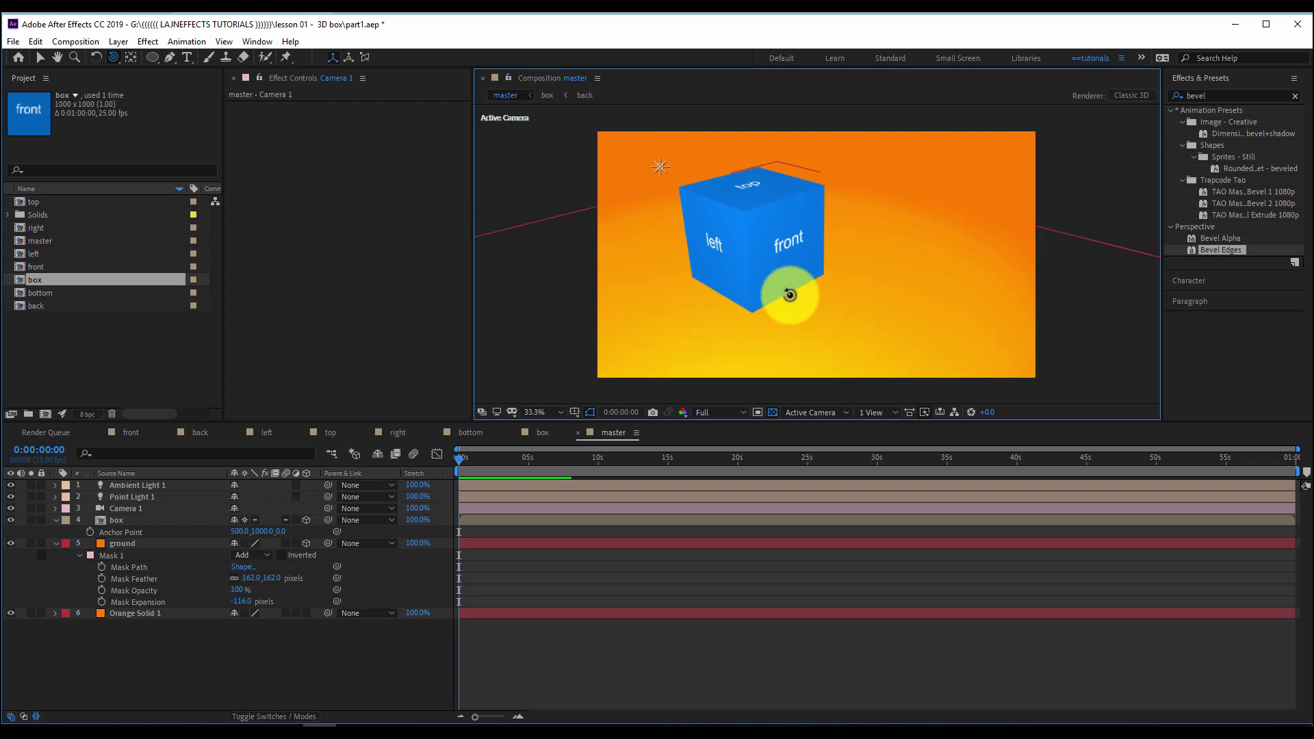
left_click(669, 652)
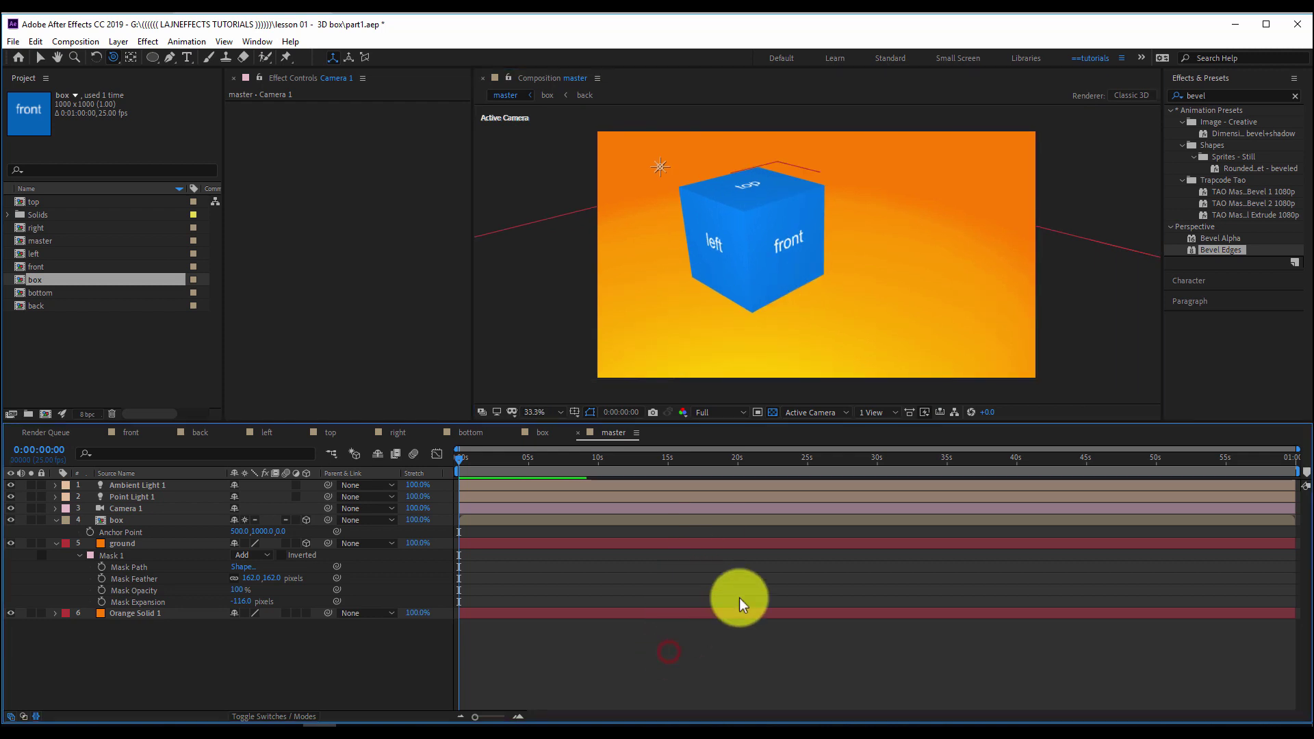
left_click(546, 642)
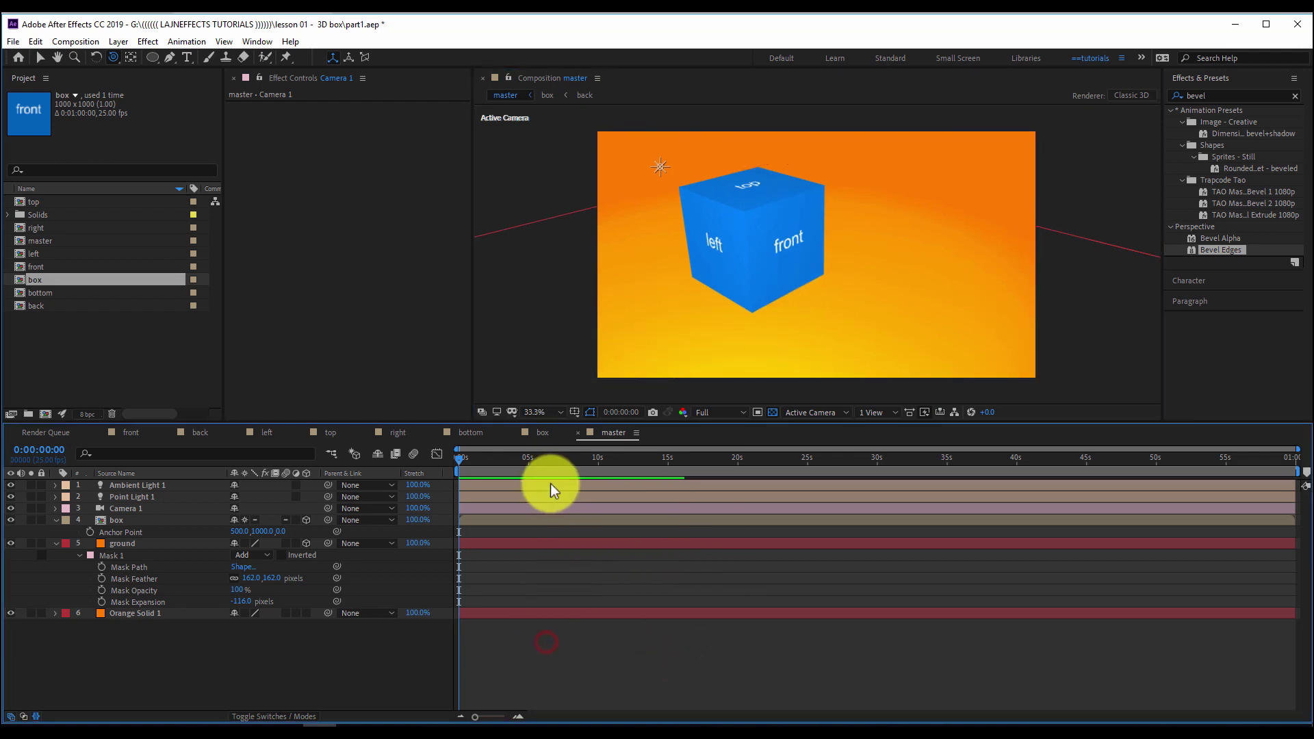
- Reveal the box layer's Scale in the master composition and copy the cp slider layer from the box composition into master
left_click(116, 520)
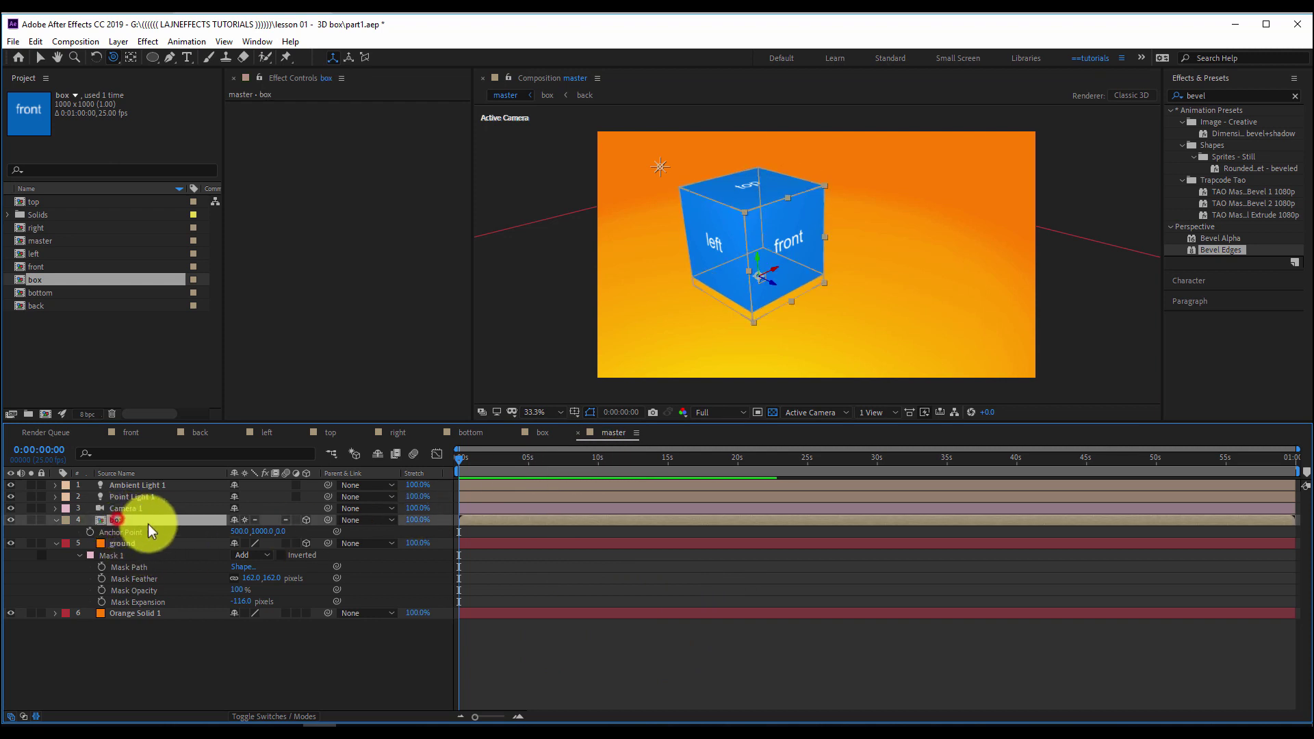
key("s")
left_click(403, 646)
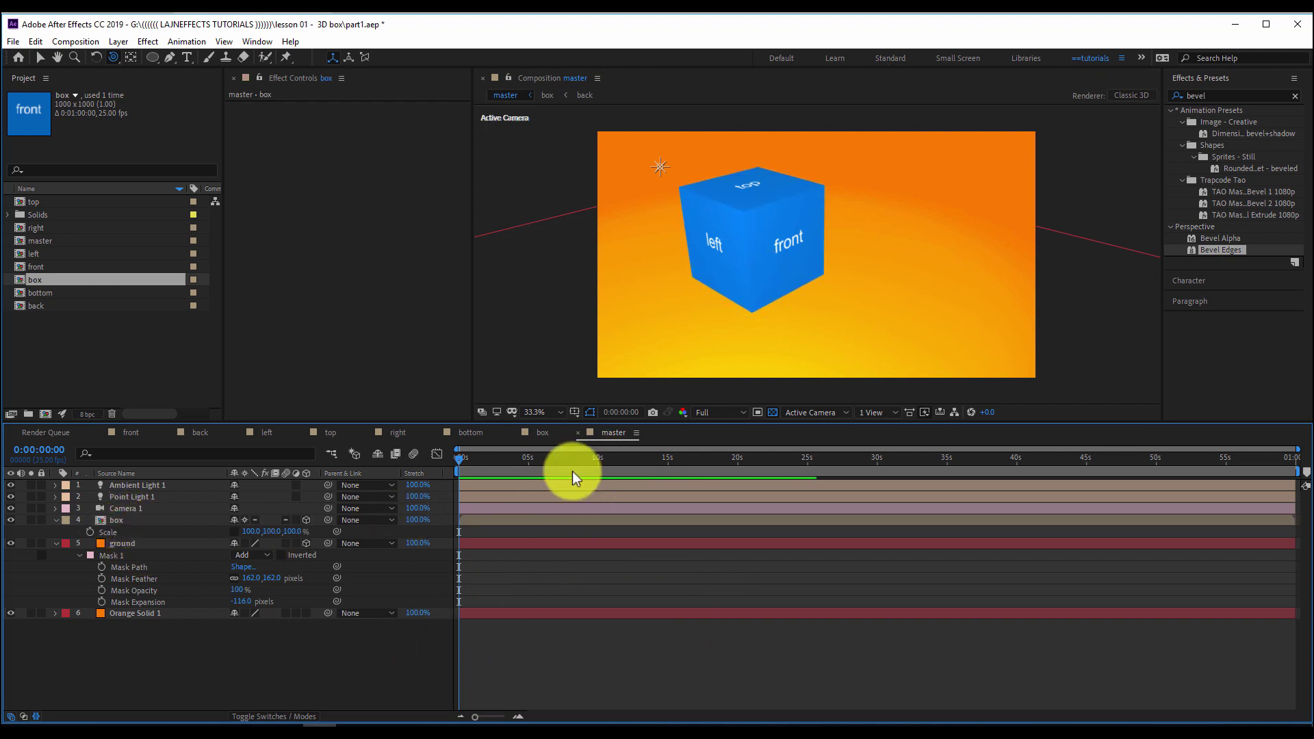
left_click(540, 432)
left_click(506, 486)
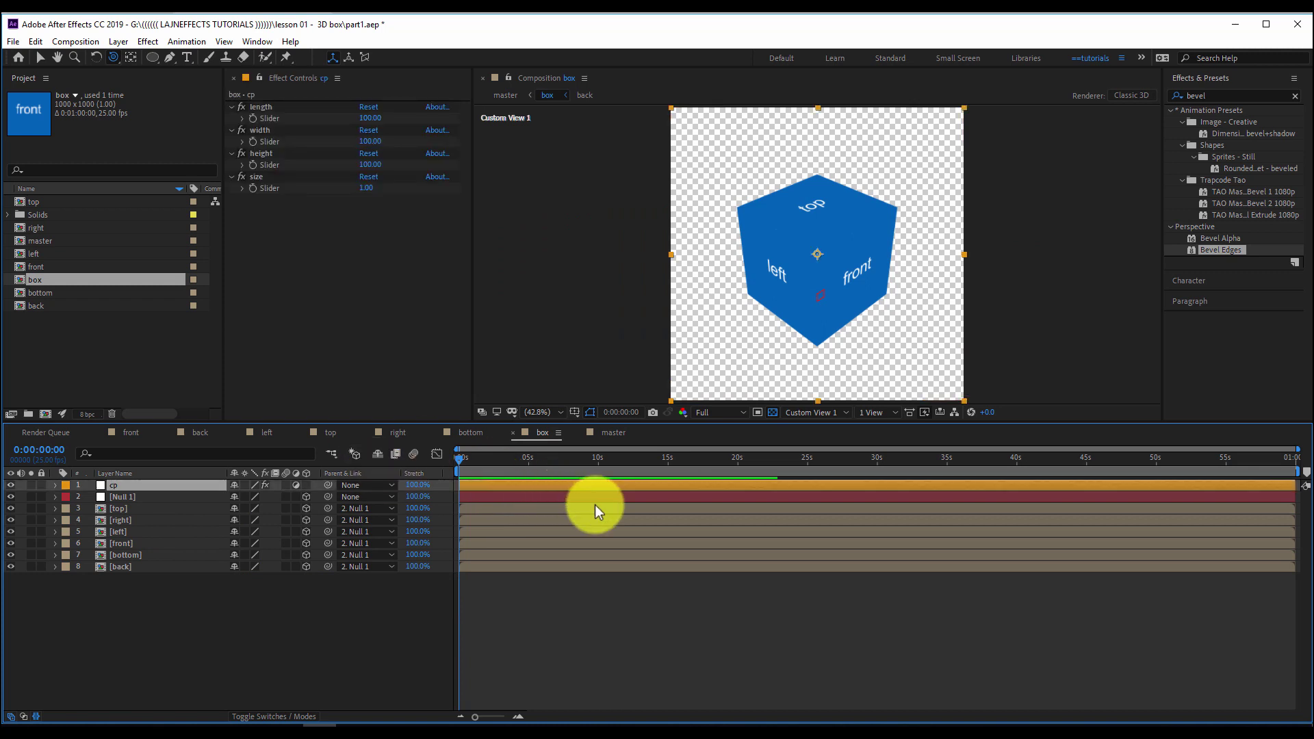
left_click(613, 433)
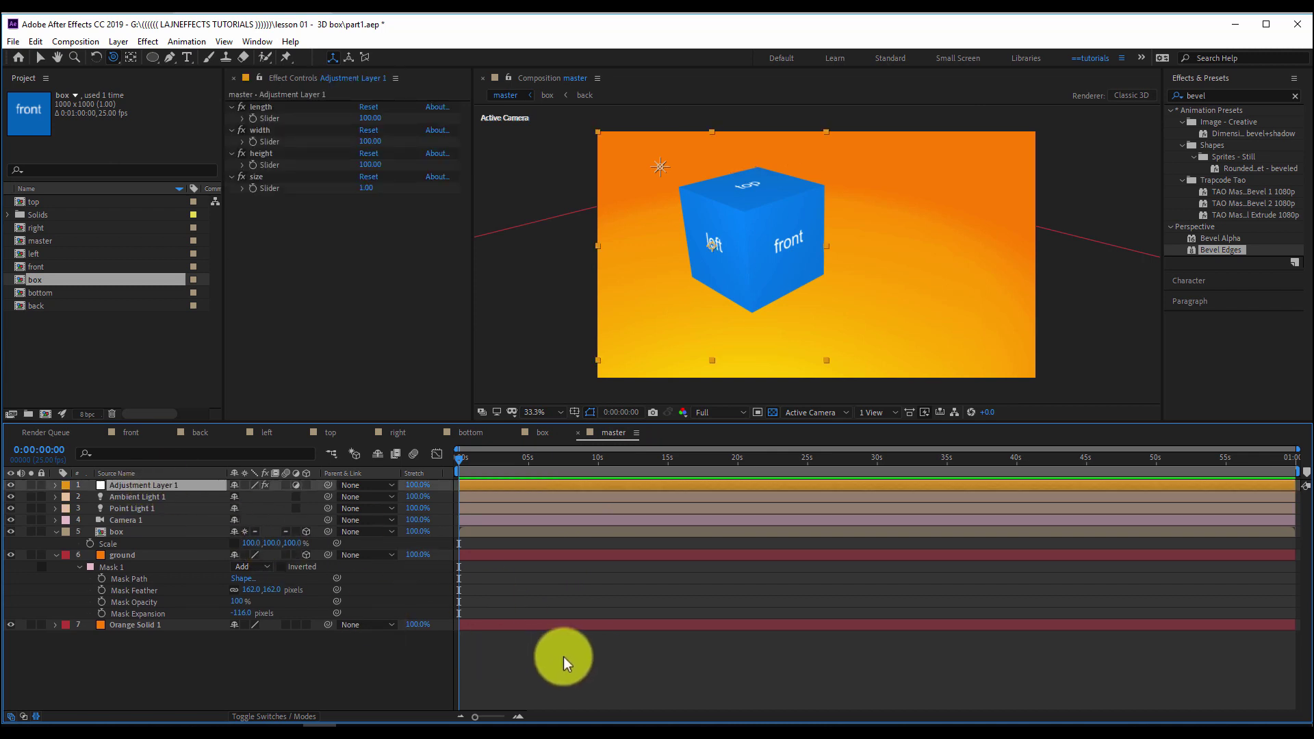
left_click(565, 656)
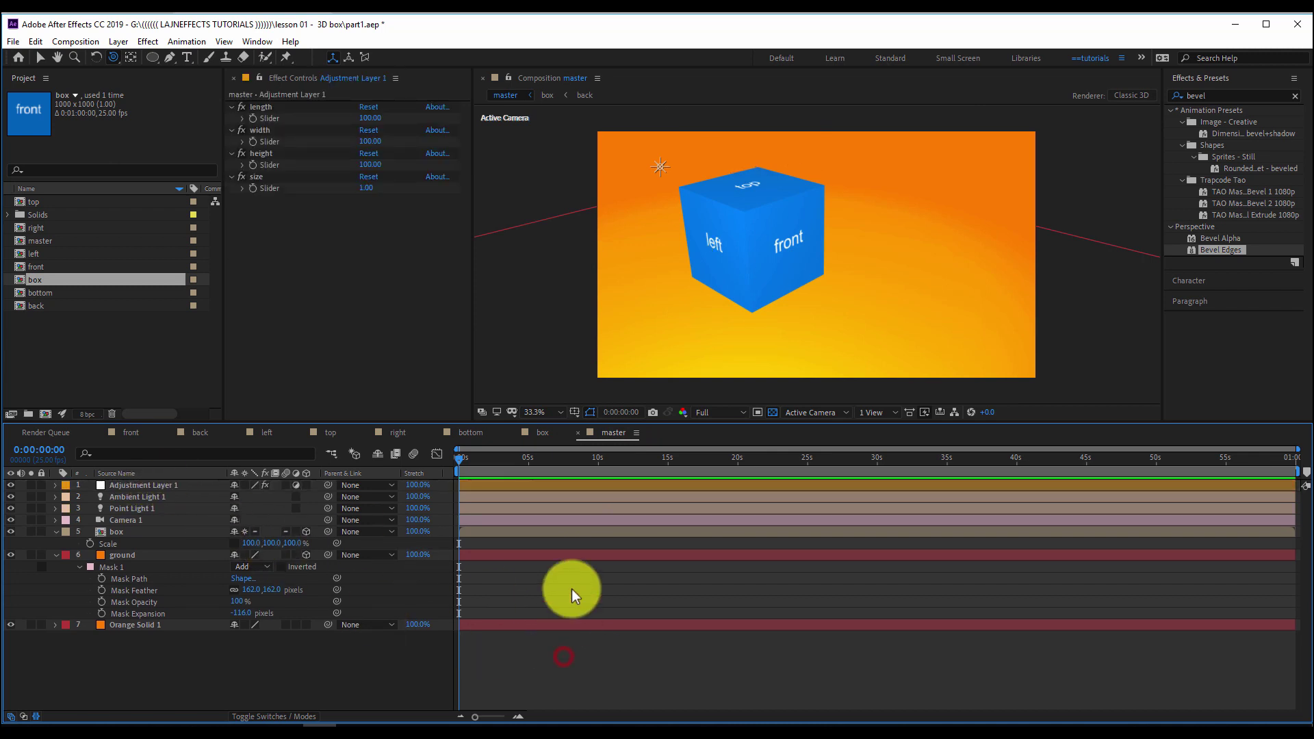
- Copy the length, width, height and size expression from the Scale of Null 1 in the box composition
left_click(544, 433)
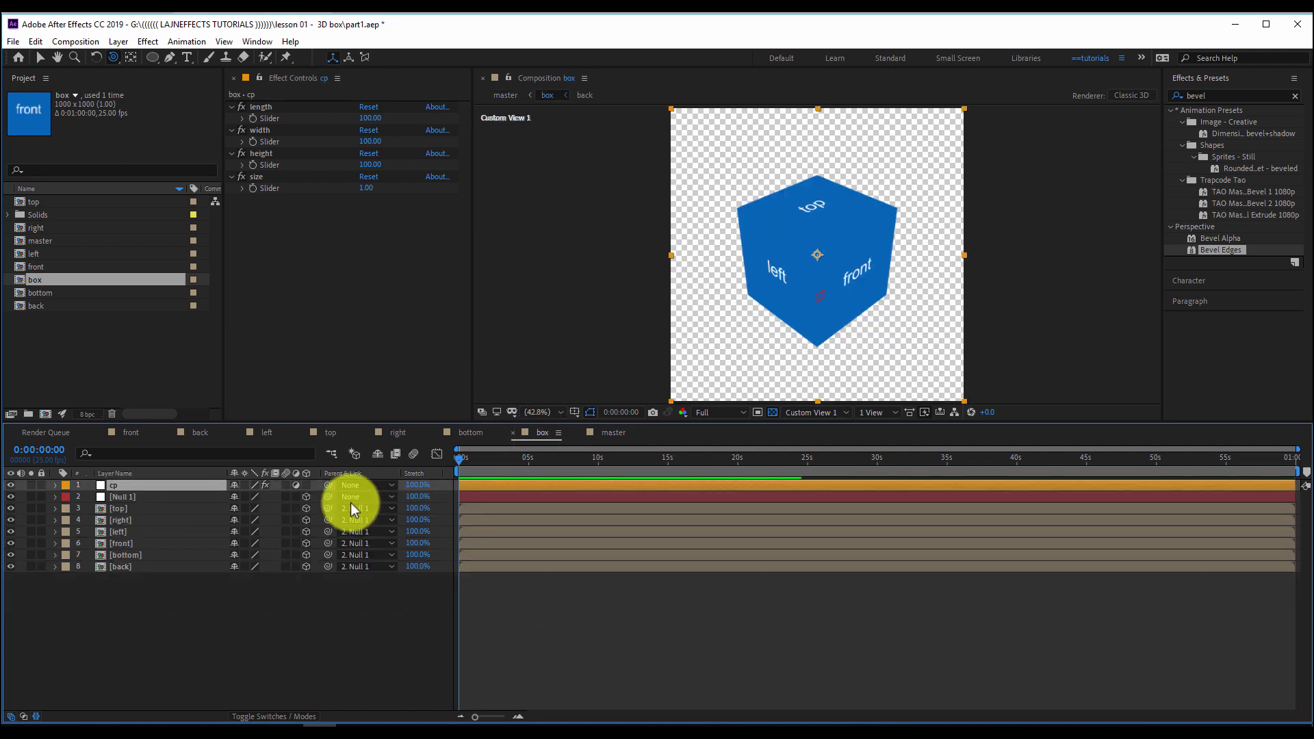
left_click(124, 499)
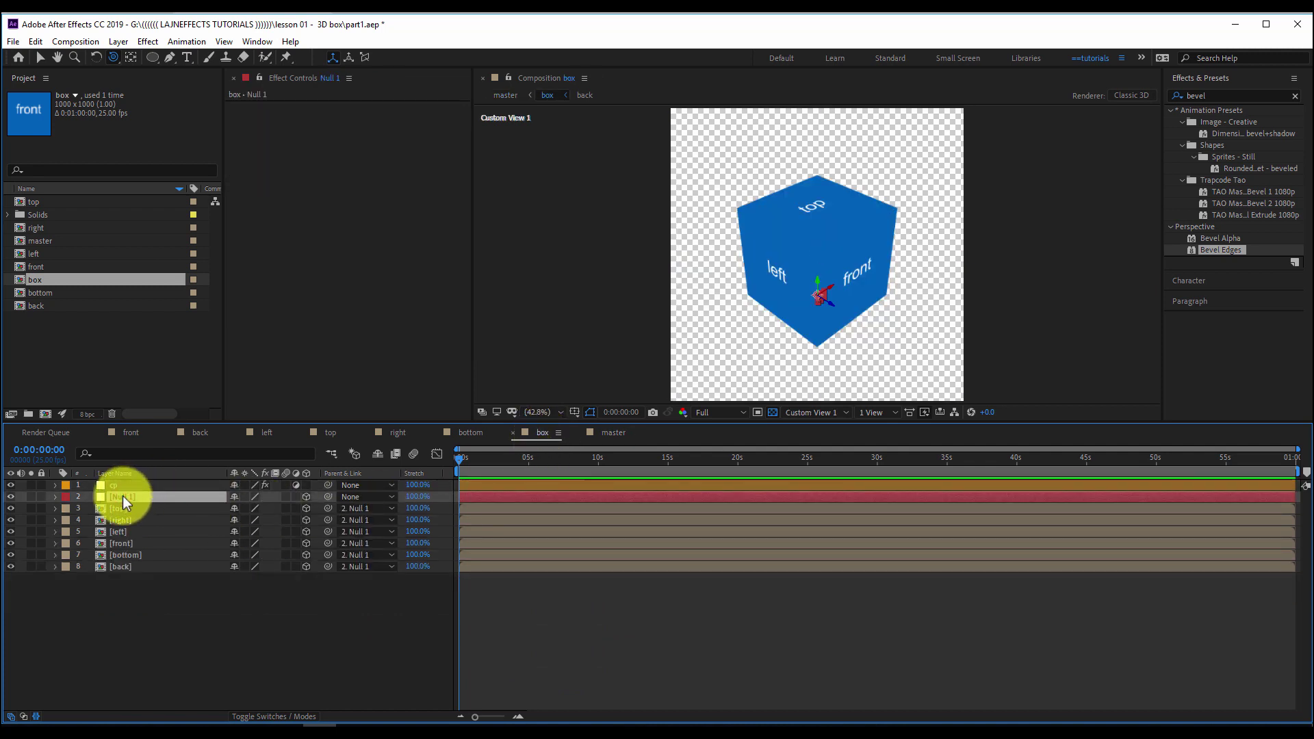
key("s")
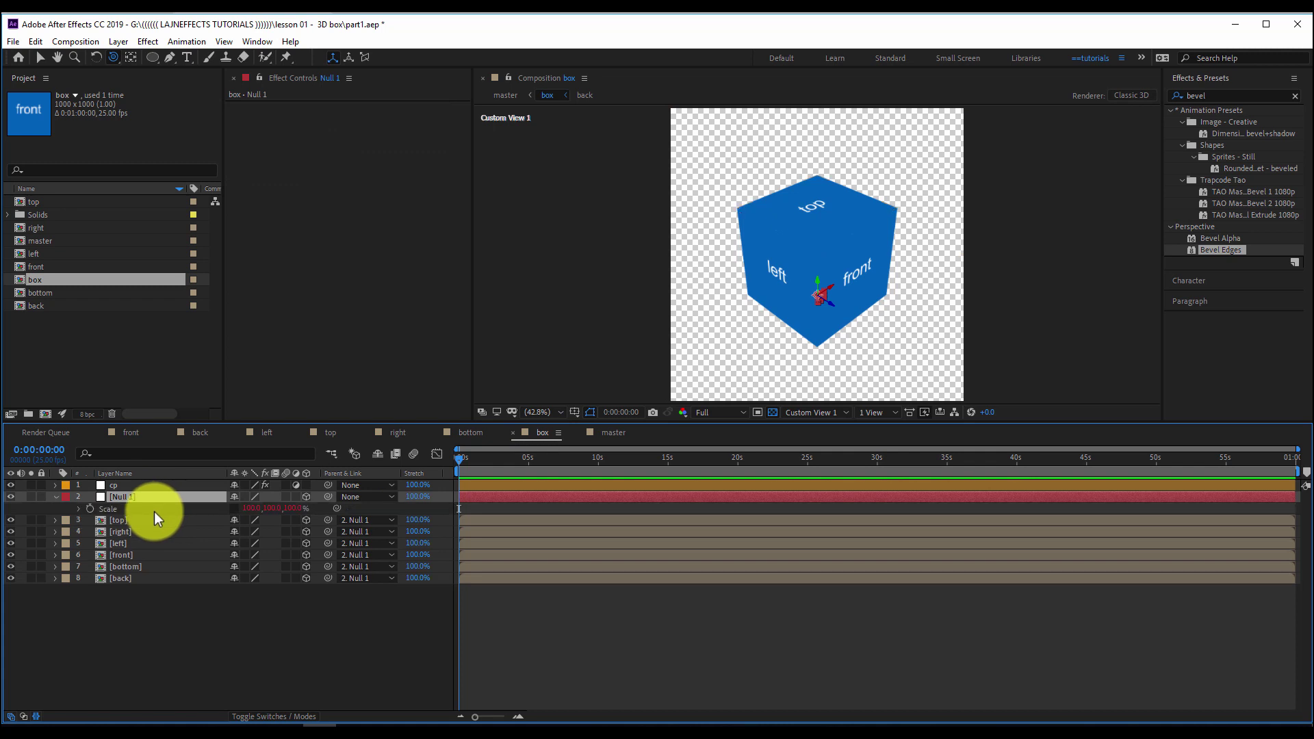
left_click(80, 508)
type("l = thisComp.layer(\"cp\").effect(\"length\")(\"Slider\"); w= thisComp.layer(\"cp\").effect(\"width\")(\"Slider\"); h=thisComp.layer(\"cp\").effect(\"height\")(\"Slider\"); s=thisComp.layer(\"cp\").effect(\"size\")(\"Slider\"); [l*s, h*s, w*s]")
left_click(595, 576)
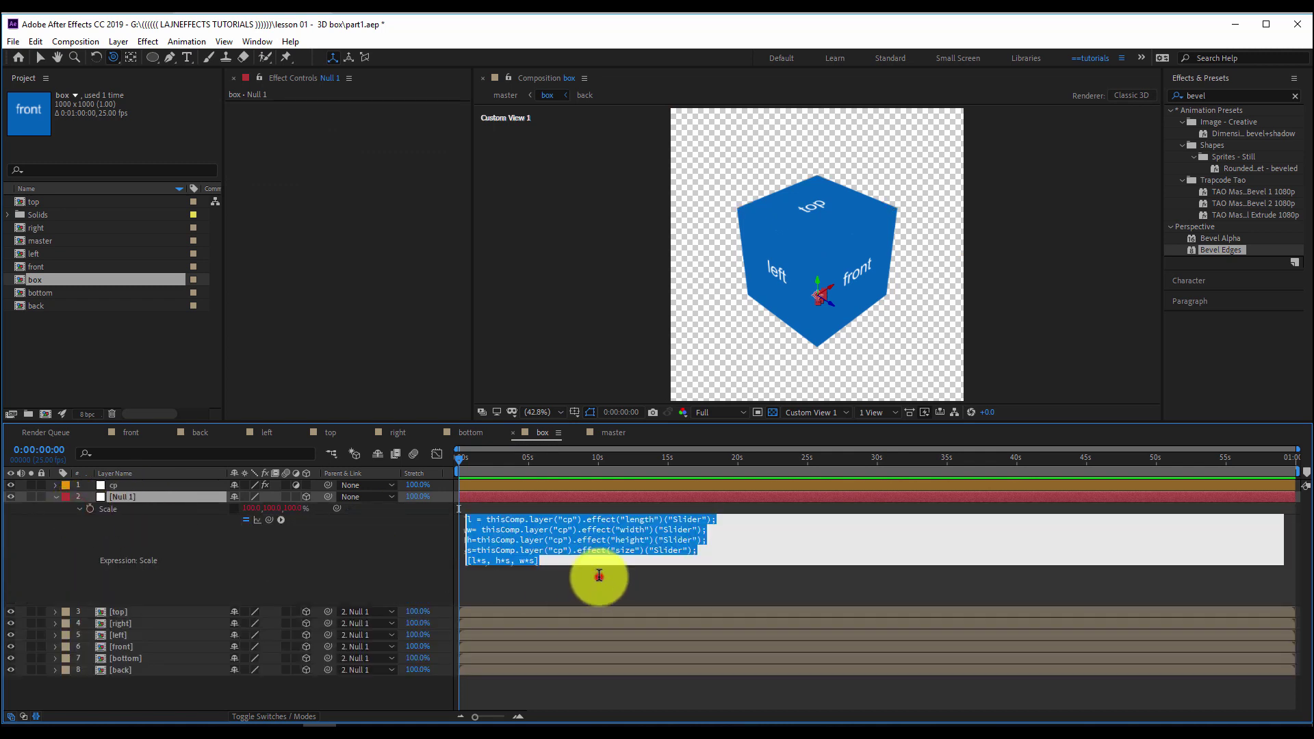
- Enable an expression on the box layer's Scale in the master composition and paste the copied slider expression into it
left_click(612, 433)
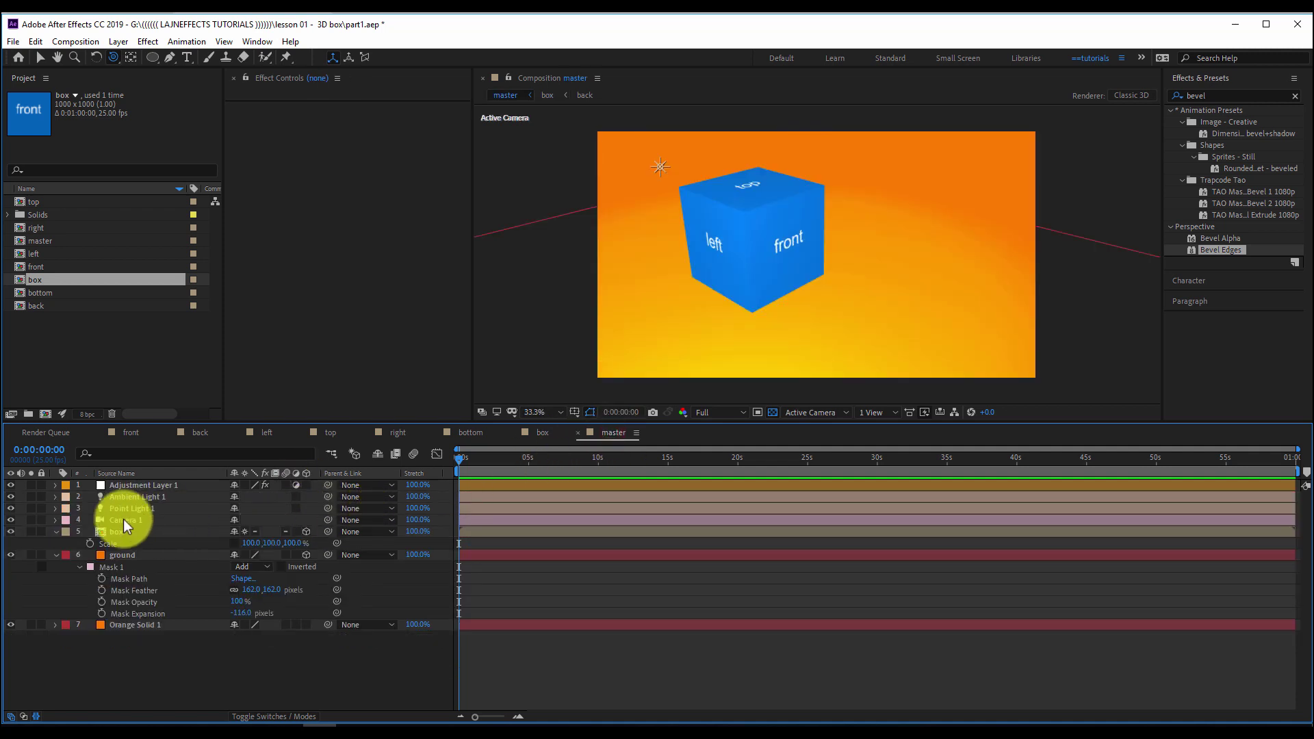
left_click(115, 531)
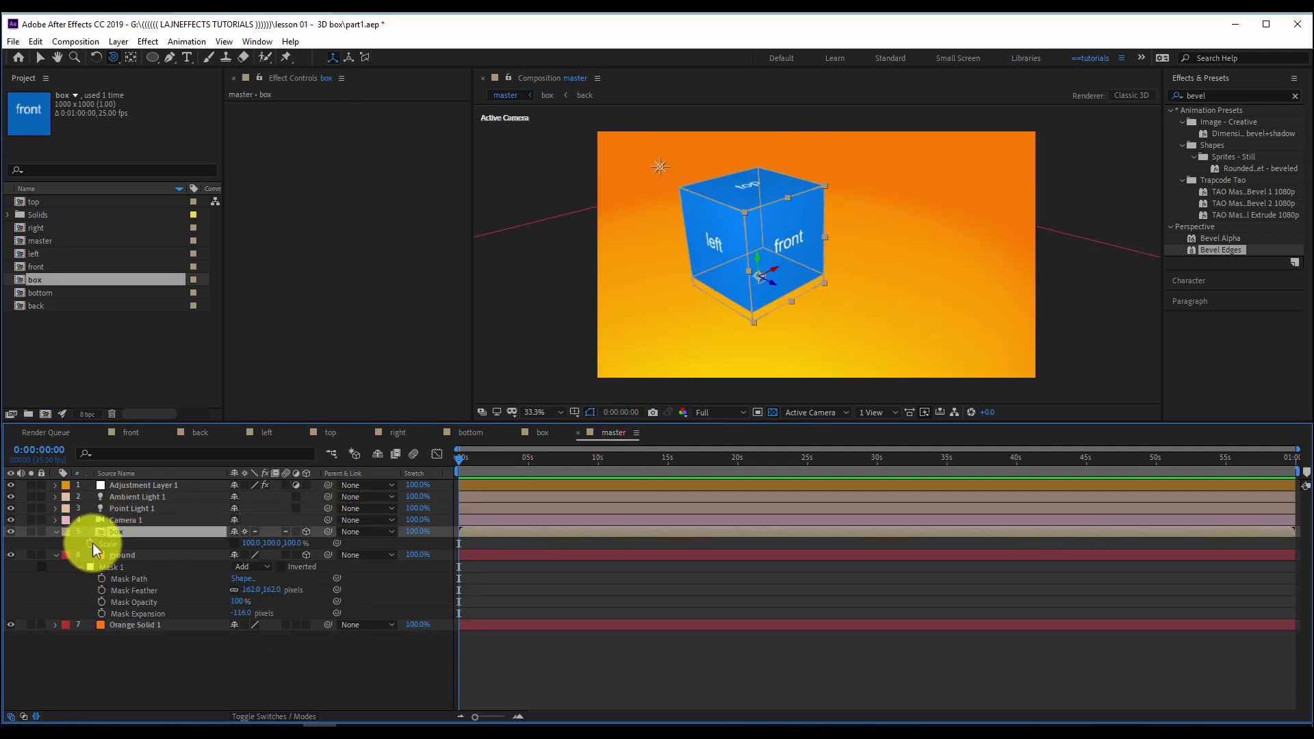
left_click(89, 543, "alt")
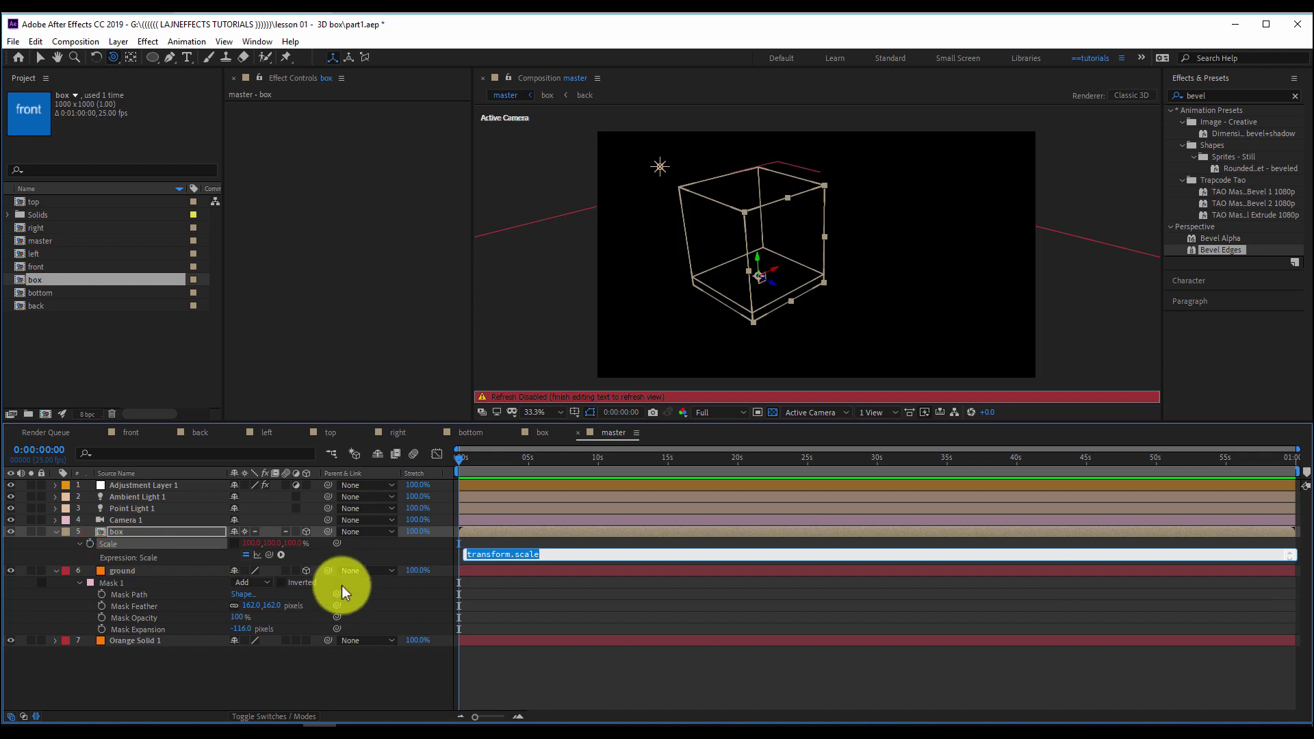
key("ctrl+v")
left_click(566, 664)
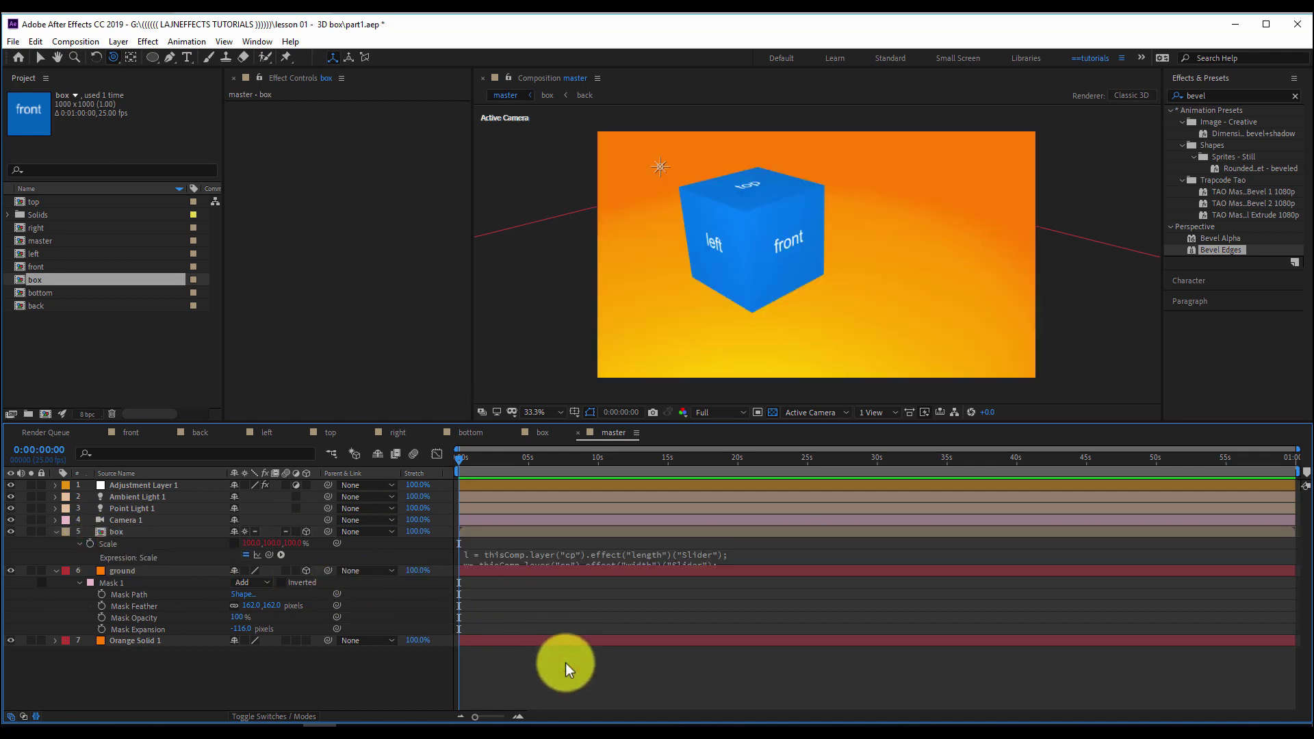
- On the master composition's slider layer, set length to 58.05, width to 54.68 and height to 20.97, and expand the size slider
left_click(467, 527)
left_click(501, 480)
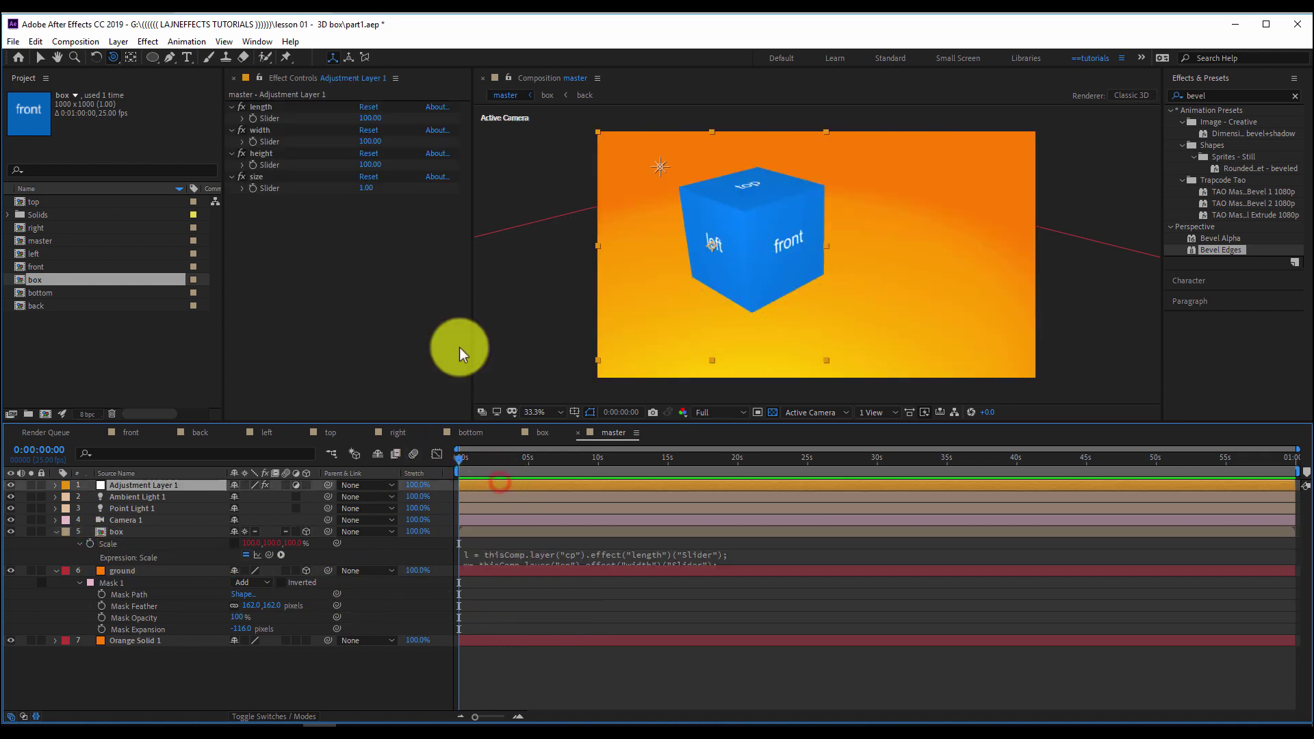
left_click(242, 119)
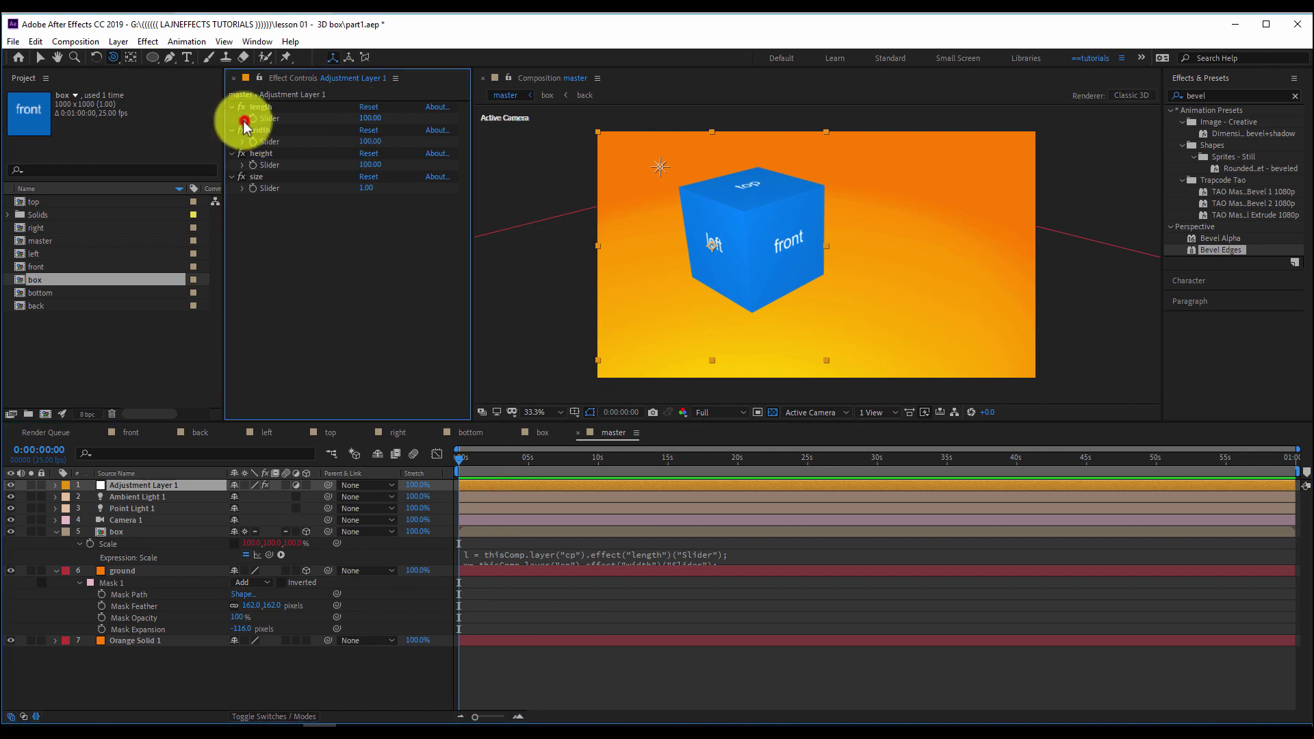
left_click_drag(442, 136, 368, 138)
left_click(243, 159)
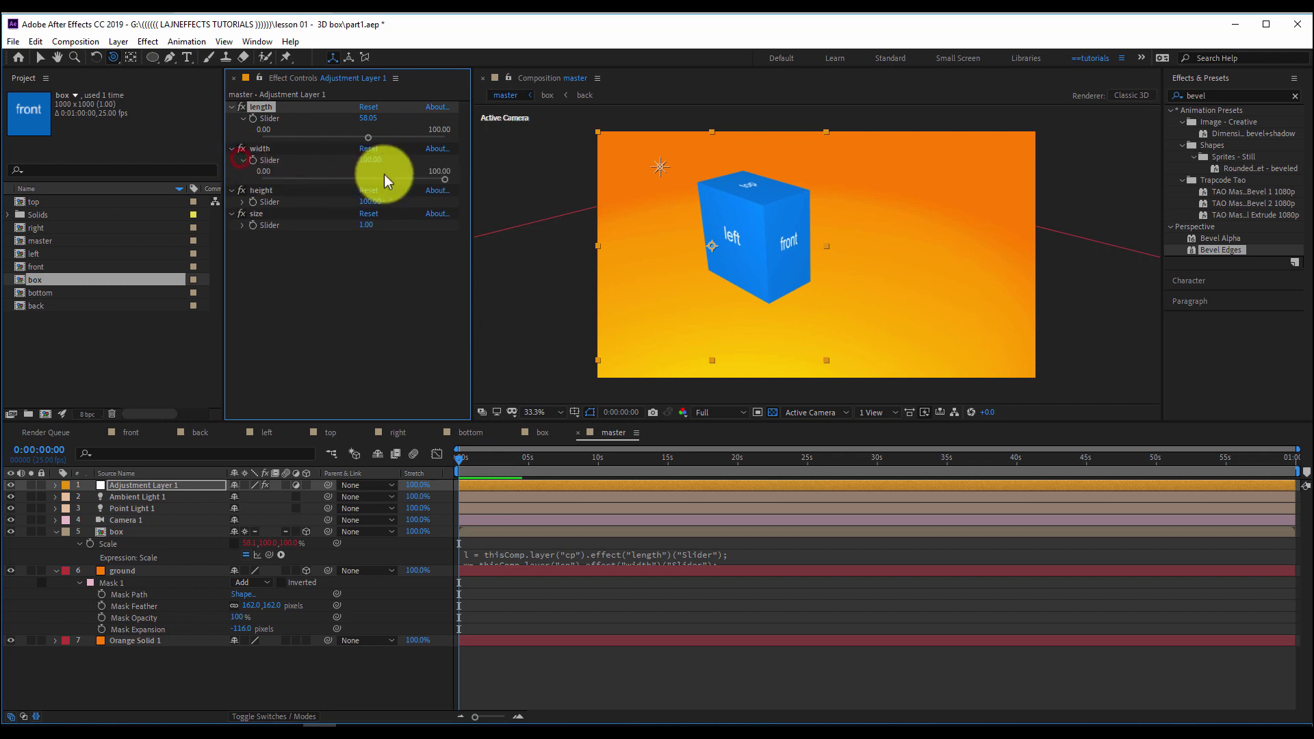
left_click_drag(445, 178, 362, 180)
left_click_drag(445, 220, 301, 220)
left_click(244, 244)
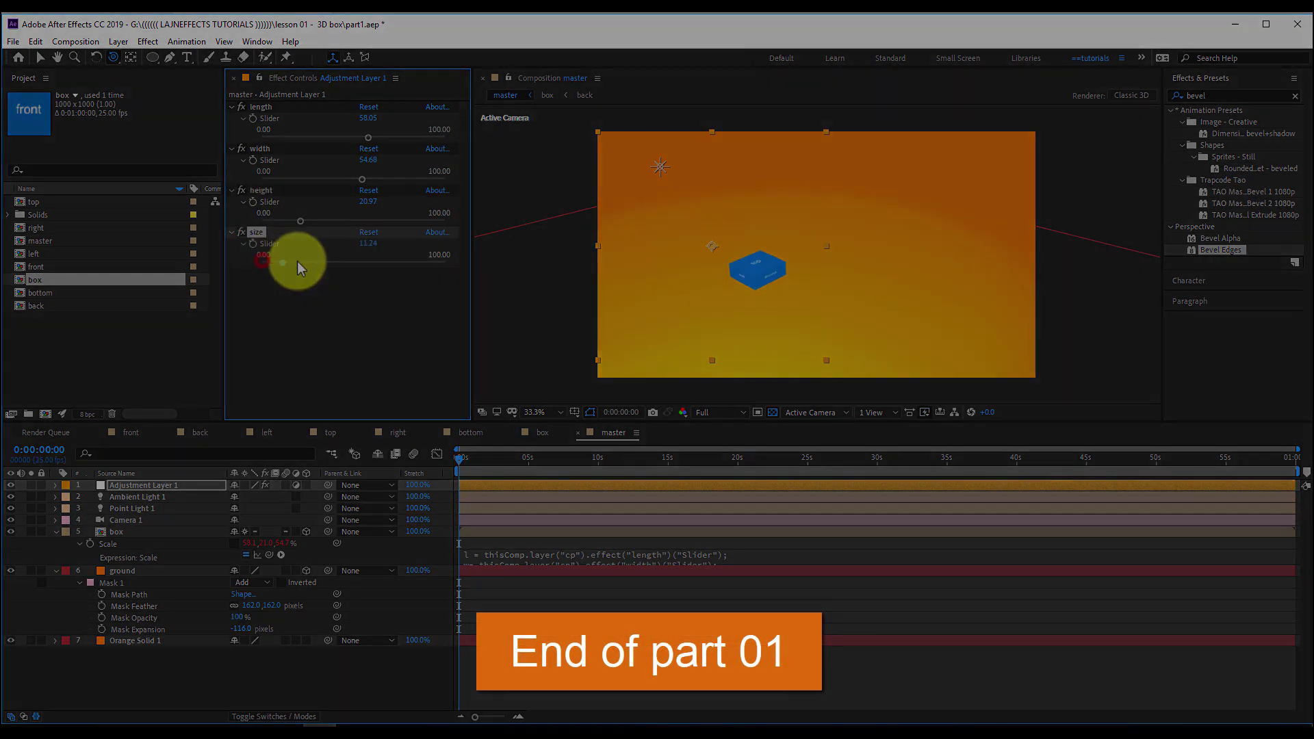